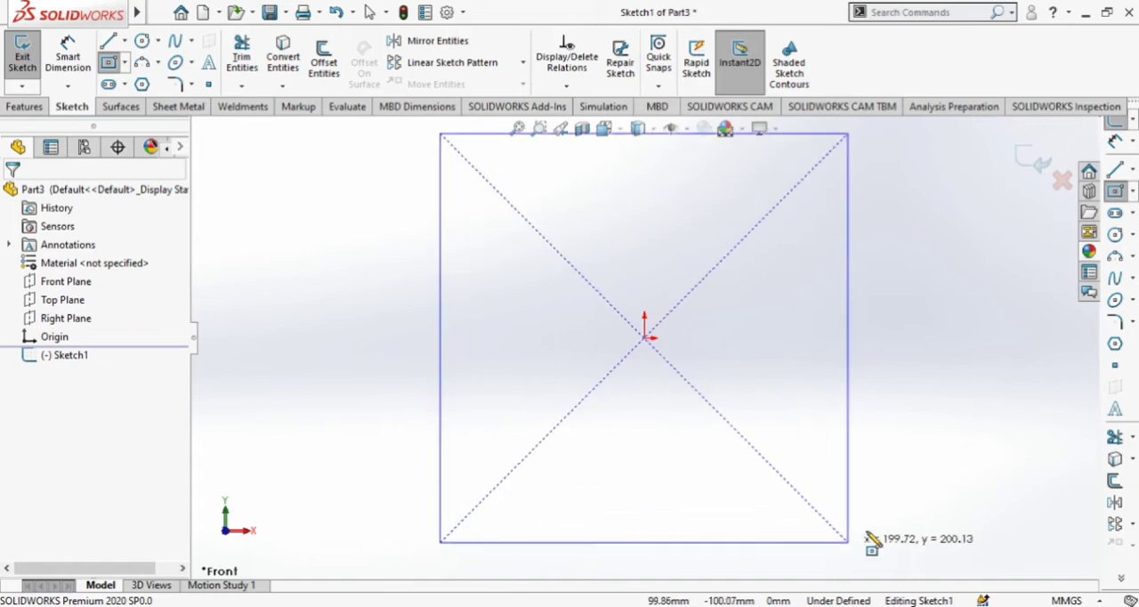
Finish a center rectangle about 274 mm wide and 191 mm high, centred on the origin.
{"action": "left_click", "coordinate": [924, 533]}
{"action": "key", "text": "Escape"}
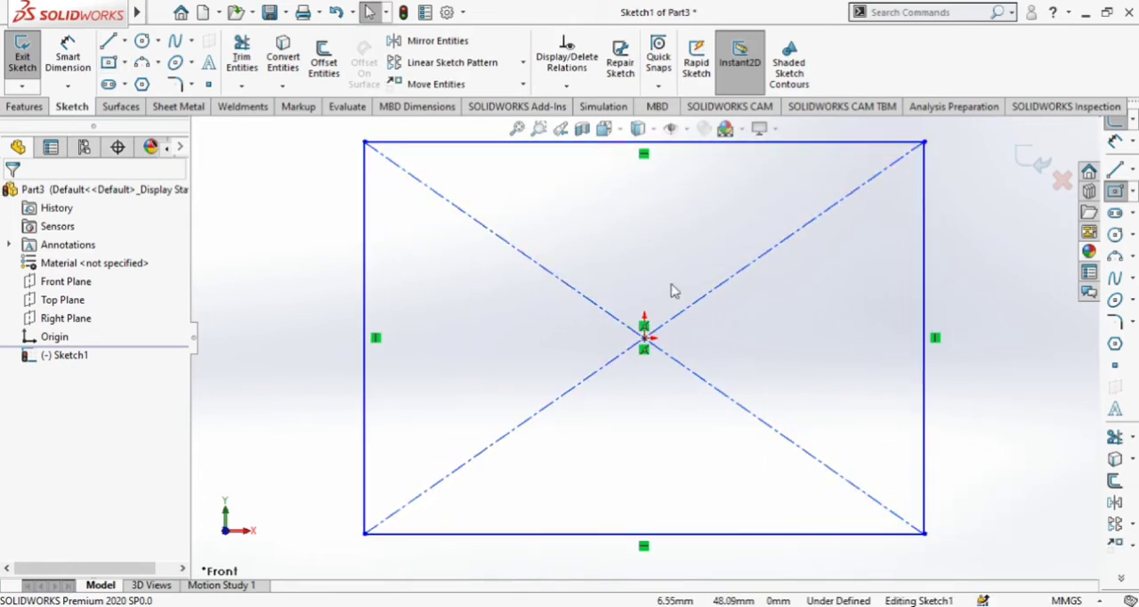
{"action": "key", "text": "f"}
Dimension the rectangle's upper edge to 275 mm and its vertical side to 200 mm.
{"action": "left_click", "coordinate": [68, 56]}
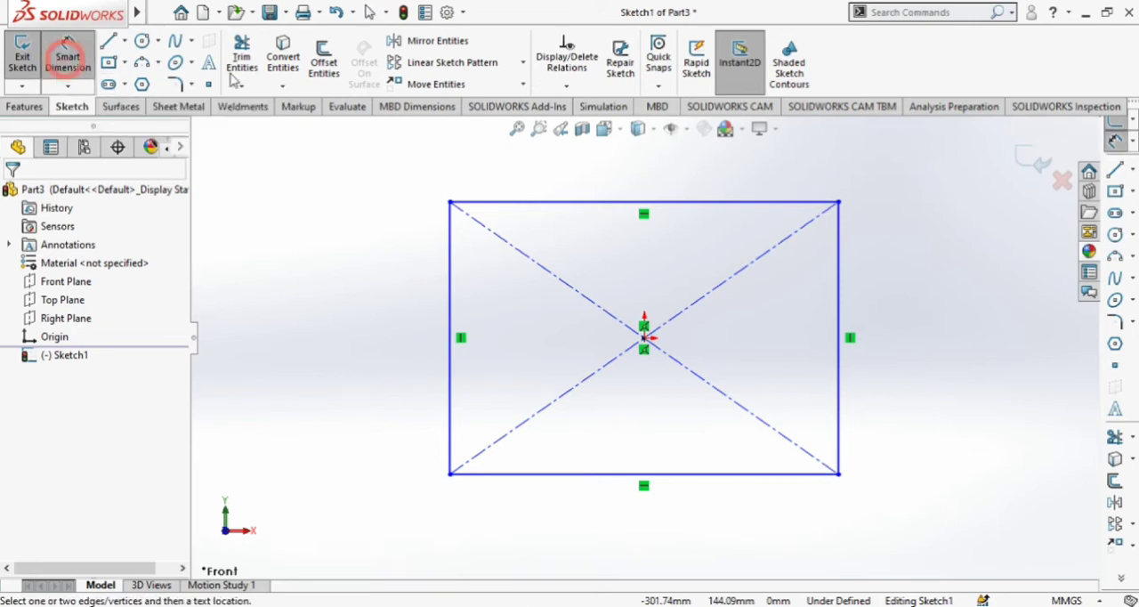
{"action": "left_click", "coordinate": [575, 211]}
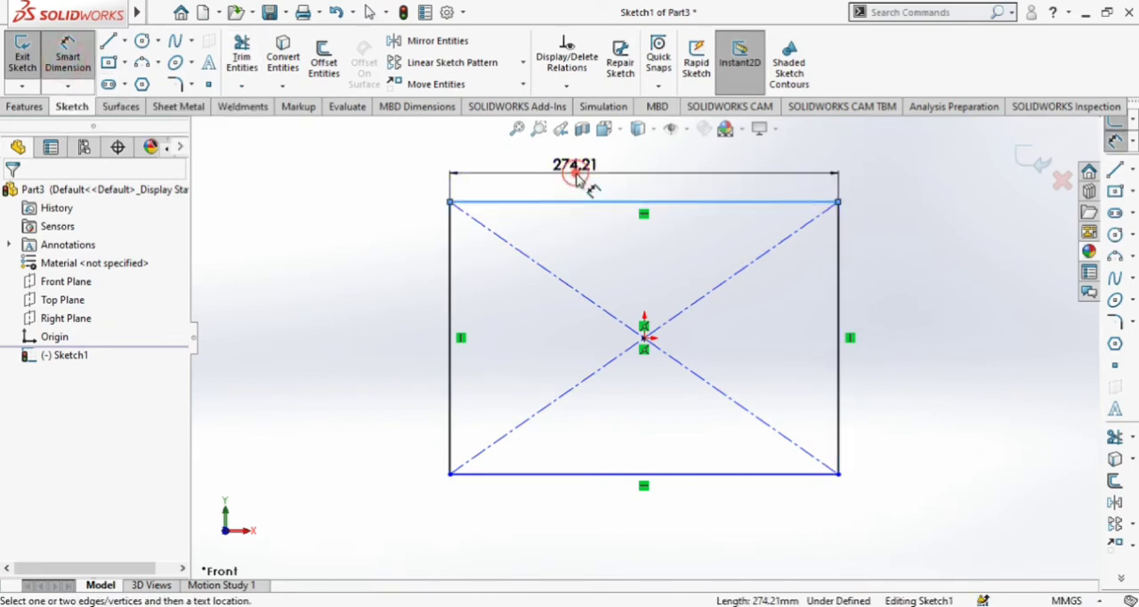
{"action": "left_click", "coordinate": [576, 178]}
{"action": "type", "text": "275"}
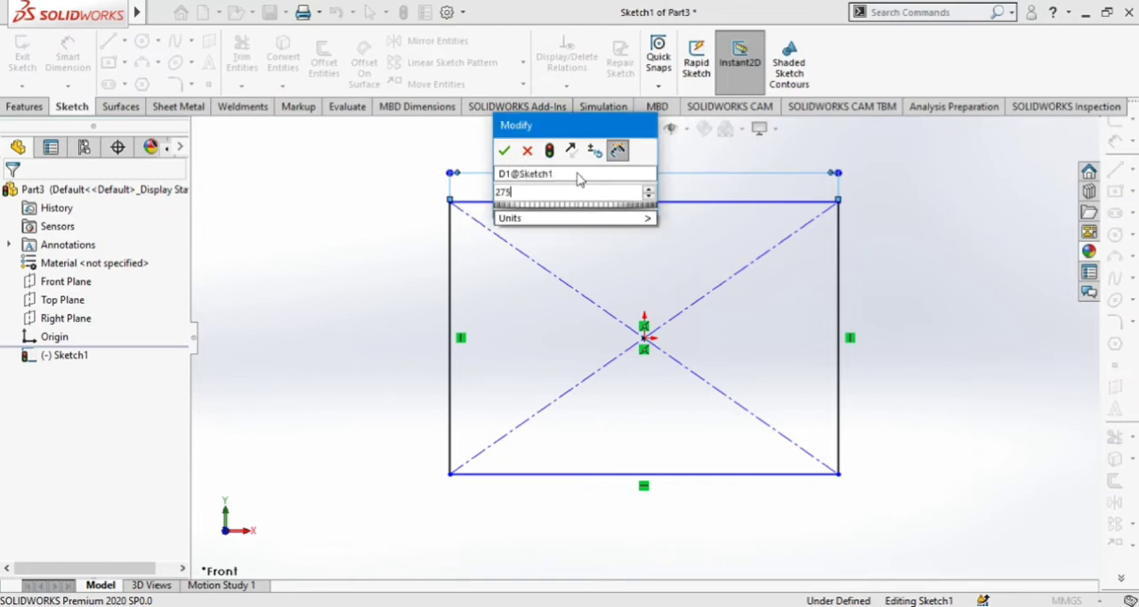
{"action": "key", "text": "Return"}
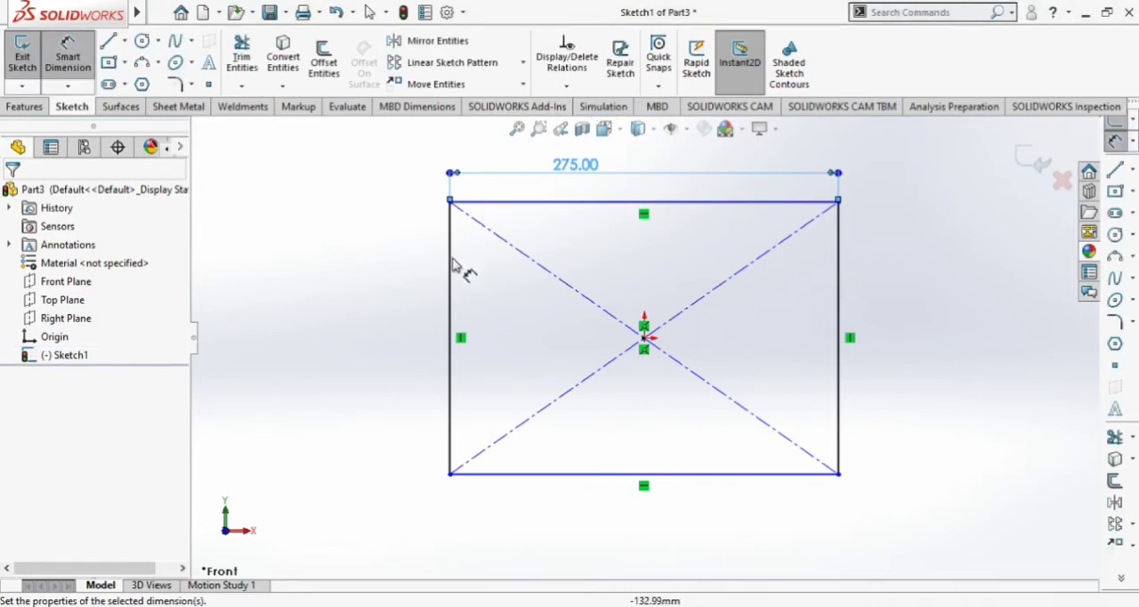
{"action": "left_click", "coordinate": [438, 267]}
{"action": "left_click", "coordinate": [405, 274]}
{"action": "type", "text": "2"}
{"action": "key", "text": "Return"}
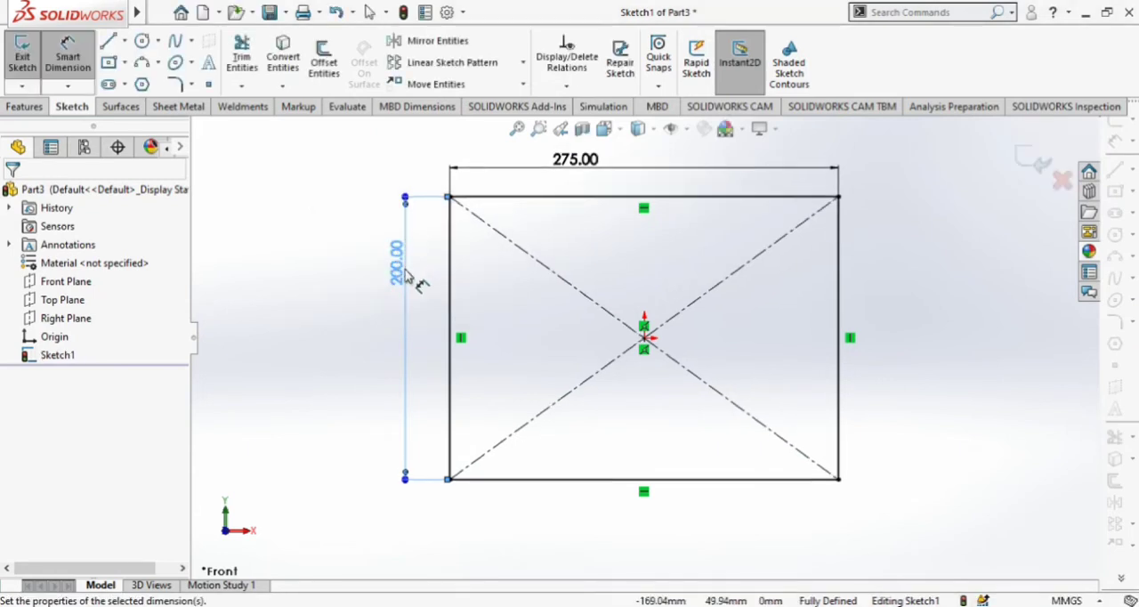
Extrude the rectangle as a blind boss to a depth of 40 mm.
{"action": "left_click", "coordinate": [24, 107]}
{"action": "left_click", "coordinate": [27, 67]}
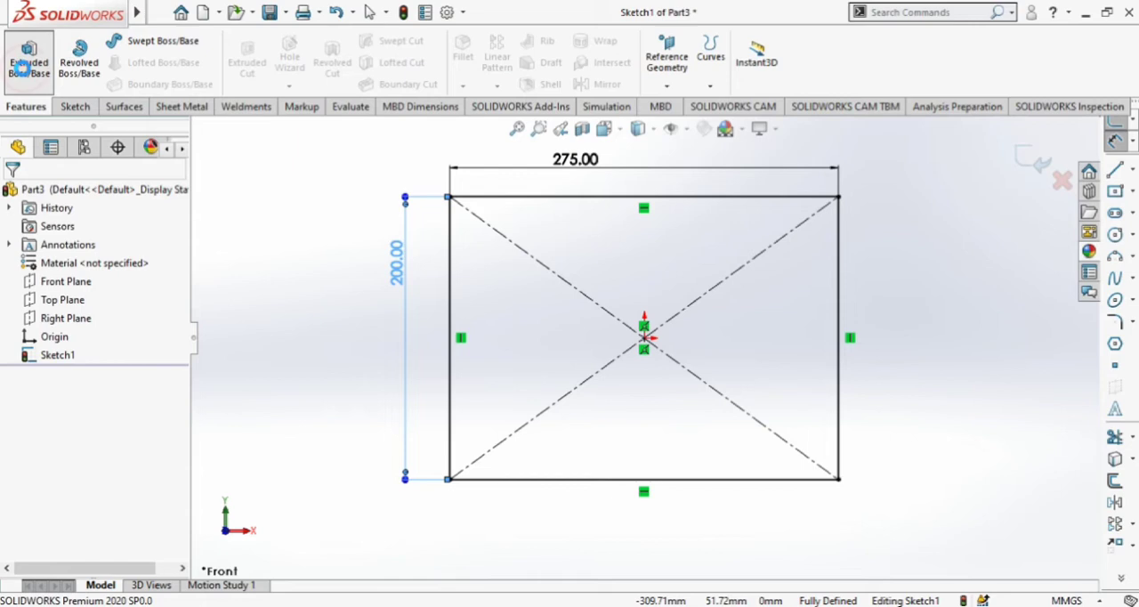
{"action": "middle_click_drag", "start_coordinate": [419, 292], "coordinate": [804, 328]}
{"action": "scroll", "coordinate": [804, 328], "scroll_direction": "down", "scroll_amount": 1}
{"action": "scroll", "coordinate": [522, 329], "scroll_direction": "up", "scroll_amount": 2}
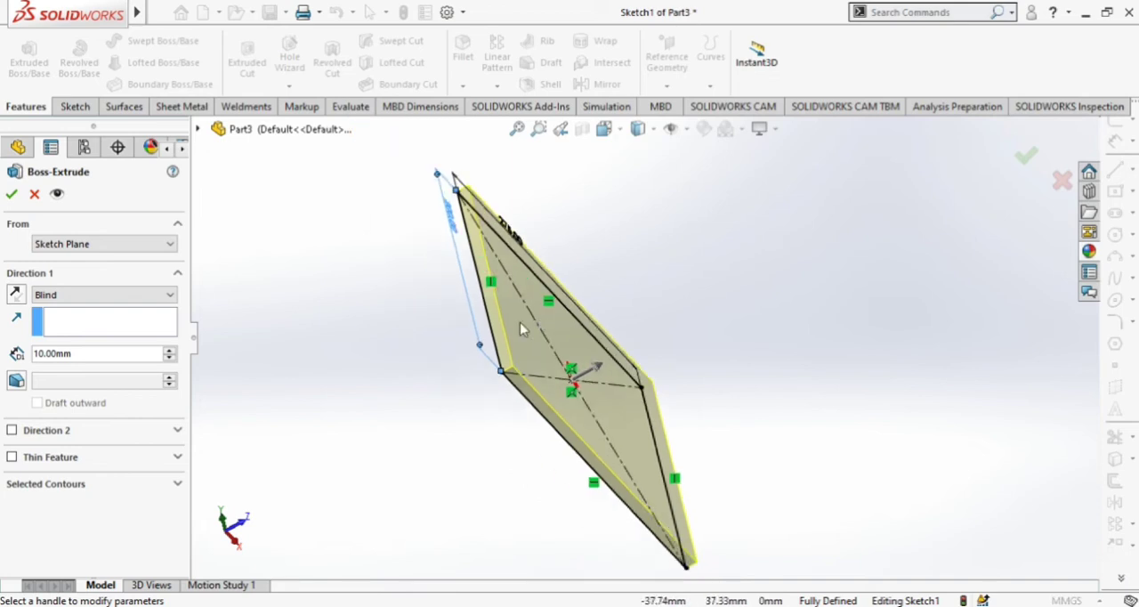
{"action": "left_click", "coordinate": [169, 350]}
{"action": "left_click", "coordinate": [169, 350]}
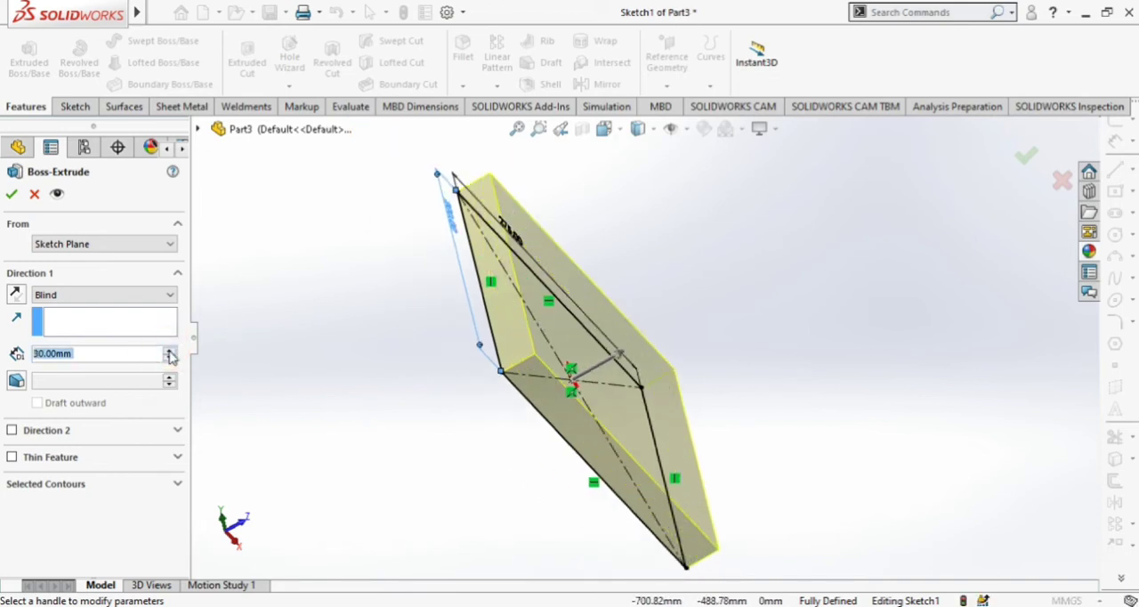
{"action": "left_click", "coordinate": [169, 351]}
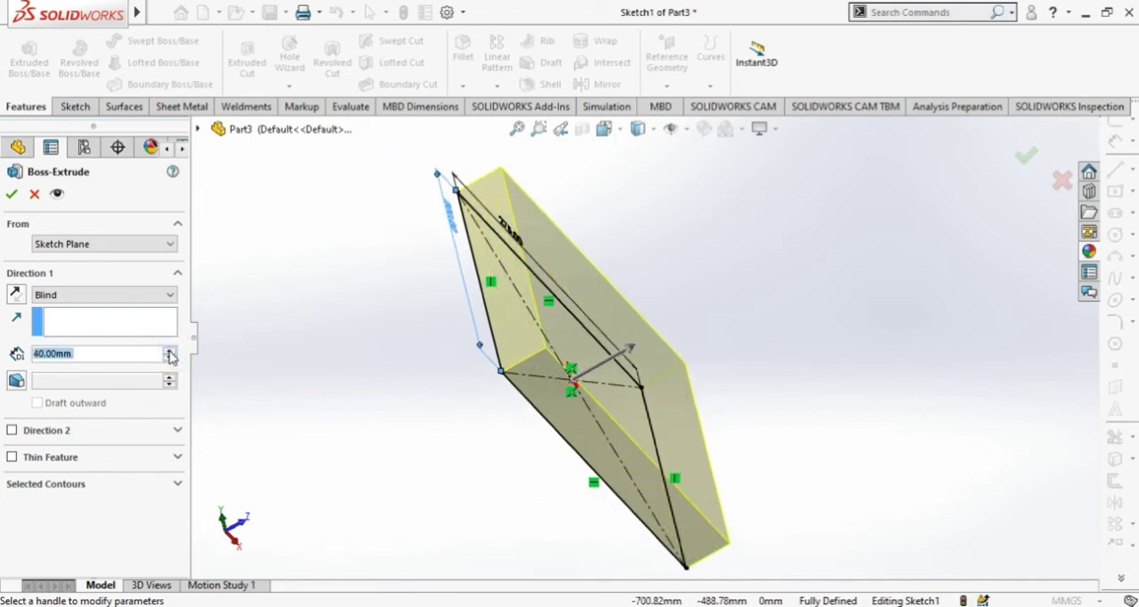
{"action": "left_click", "coordinate": [10, 194]}
Start a new sketch on the block's long 275 by 40 mm side face and view it straight on.
{"action": "middle_click_drag", "start_coordinate": [711, 313], "coordinate": [648, 308]}
{"action": "left_click", "coordinate": [666, 385]}
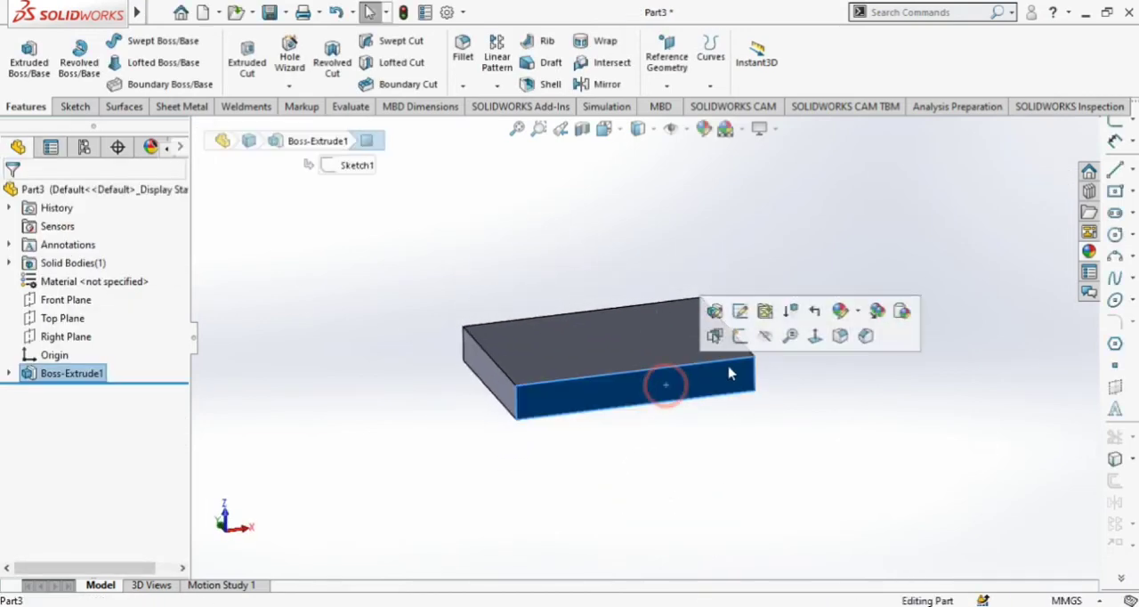
{"action": "left_click", "coordinate": [740, 336]}
{"action": "left_click", "coordinate": [618, 134]}
{"action": "left_click", "coordinate": [698, 224]}
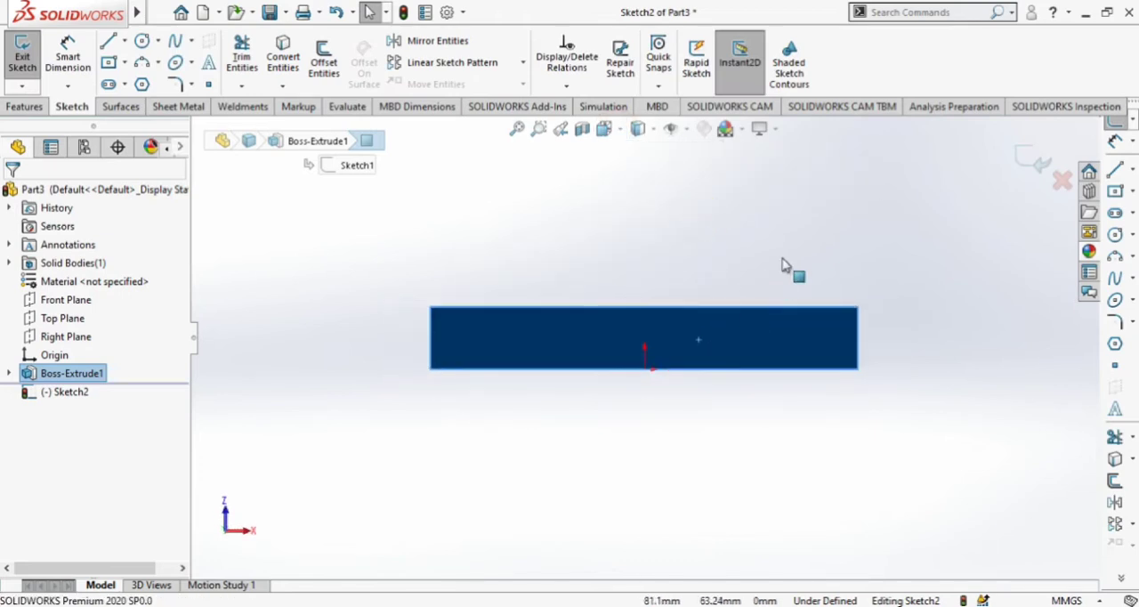
Draw a vertical centerline from the midpoint of the face's upper edge through the origin to well below the block.
{"action": "scroll", "coordinate": [796, 262], "scroll_direction": "down", "scroll_amount": 2}
{"action": "scroll", "coordinate": [840, 318], "scroll_direction": "up", "scroll_amount": 2}
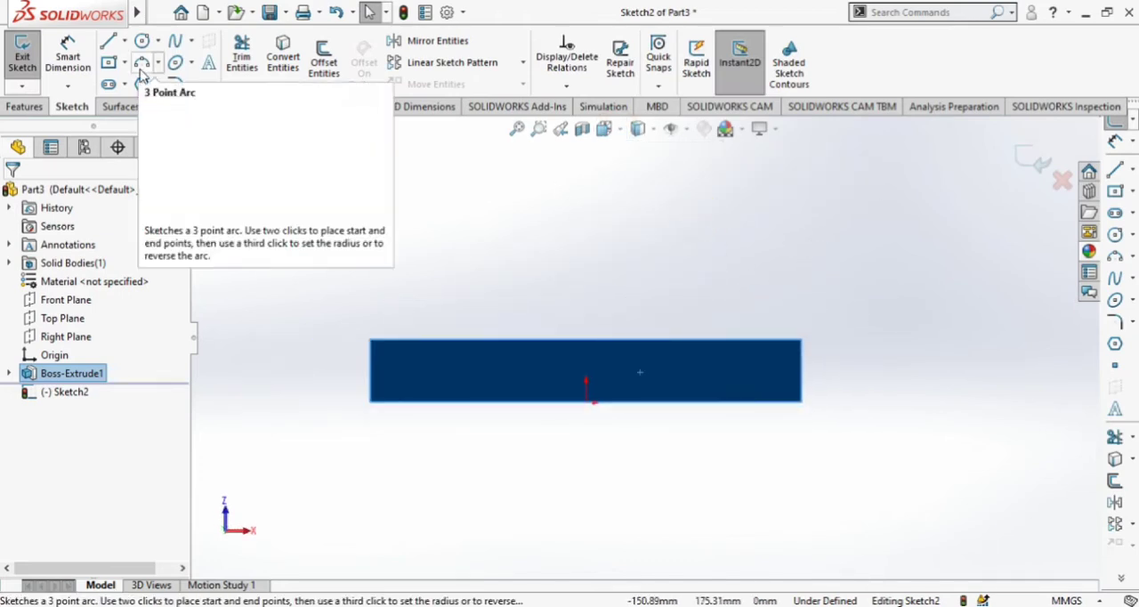
{"action": "left_click", "coordinate": [123, 41]}
{"action": "left_click", "coordinate": [136, 85]}
{"action": "left_click", "coordinate": [585, 339]}
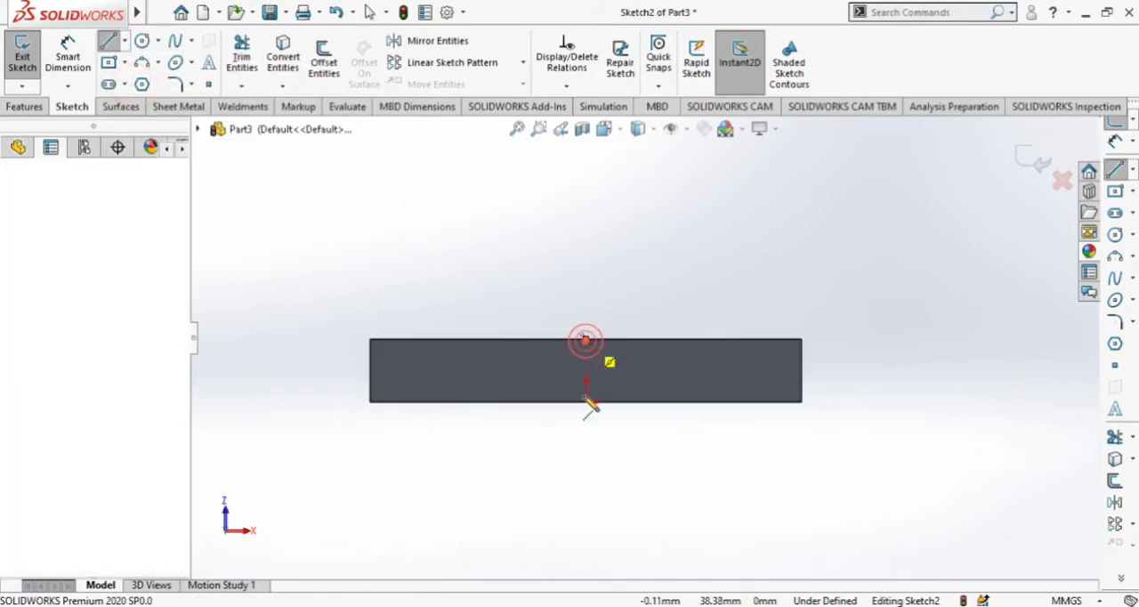
{"action": "left_click", "coordinate": [585, 517]}
{"action": "key", "text": "Escape"}
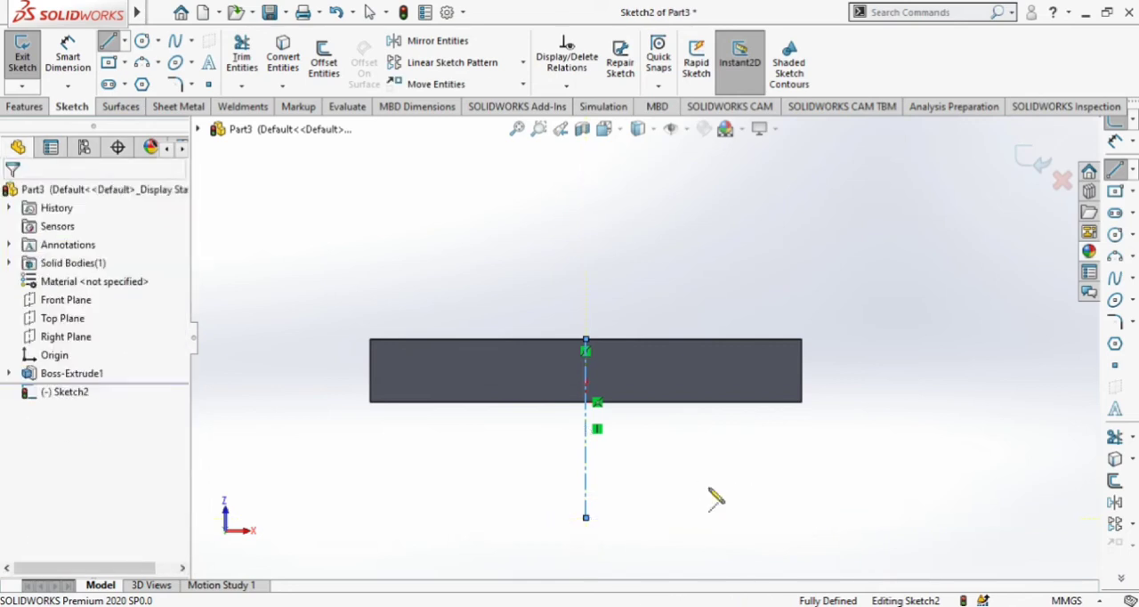
Sketch a closed seven-line profile over the block's right end, starting on the upper edge with a 45° line about 28 mm long, including a small lower chamfer.
{"action": "scroll", "coordinate": [832, 327], "scroll_direction": "down", "scroll_amount": 1}
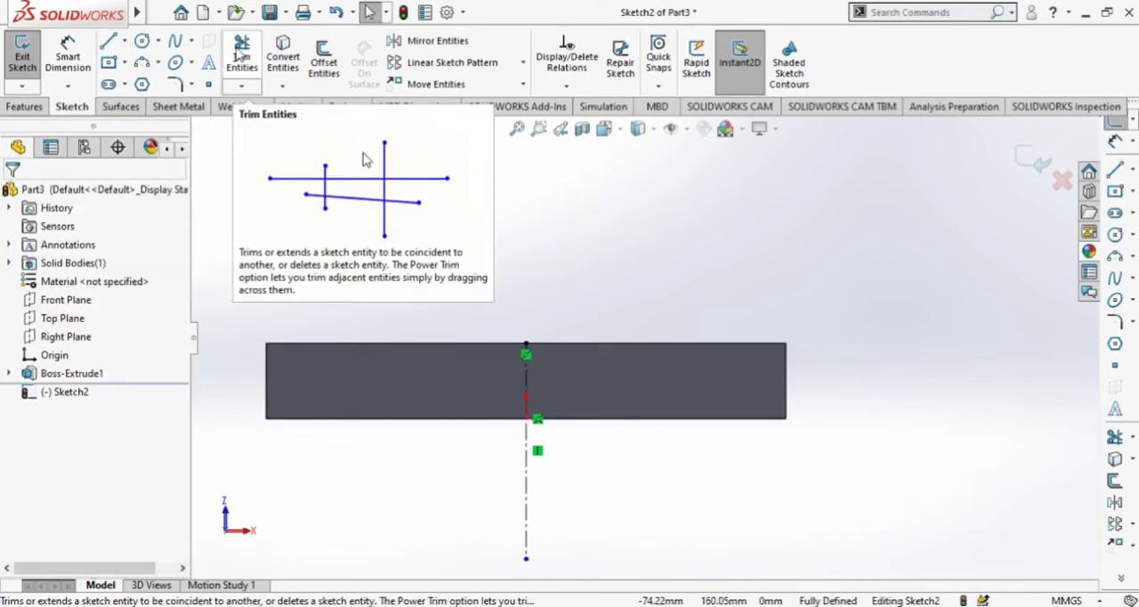
{"action": "left_click", "coordinate": [107, 41]}
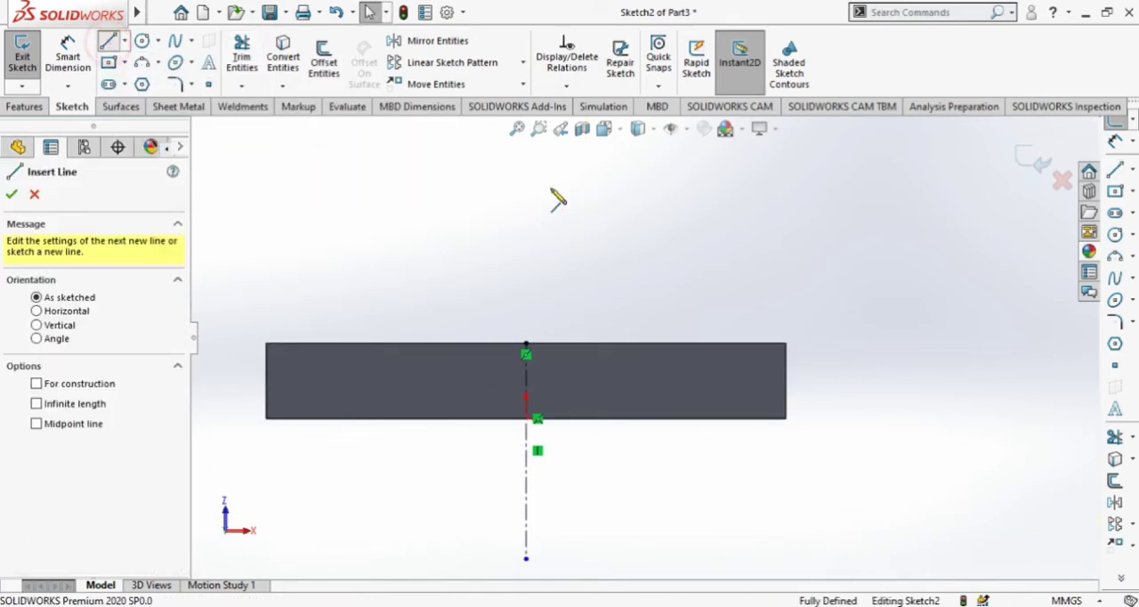
{"action": "left_click", "coordinate": [737, 344]}
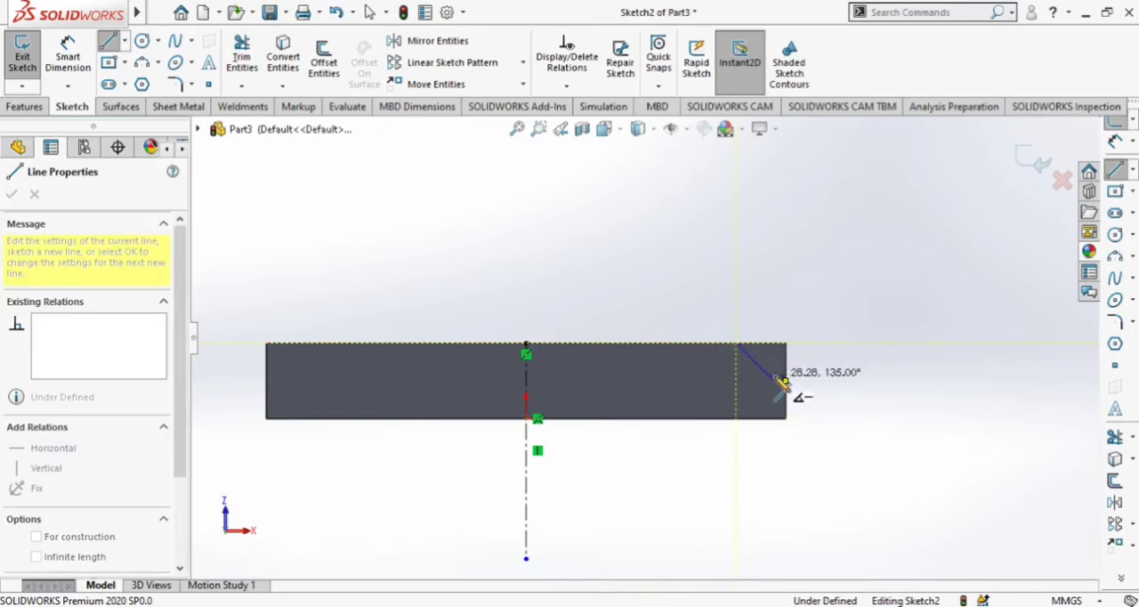
{"action": "left_click", "coordinate": [775, 381]}
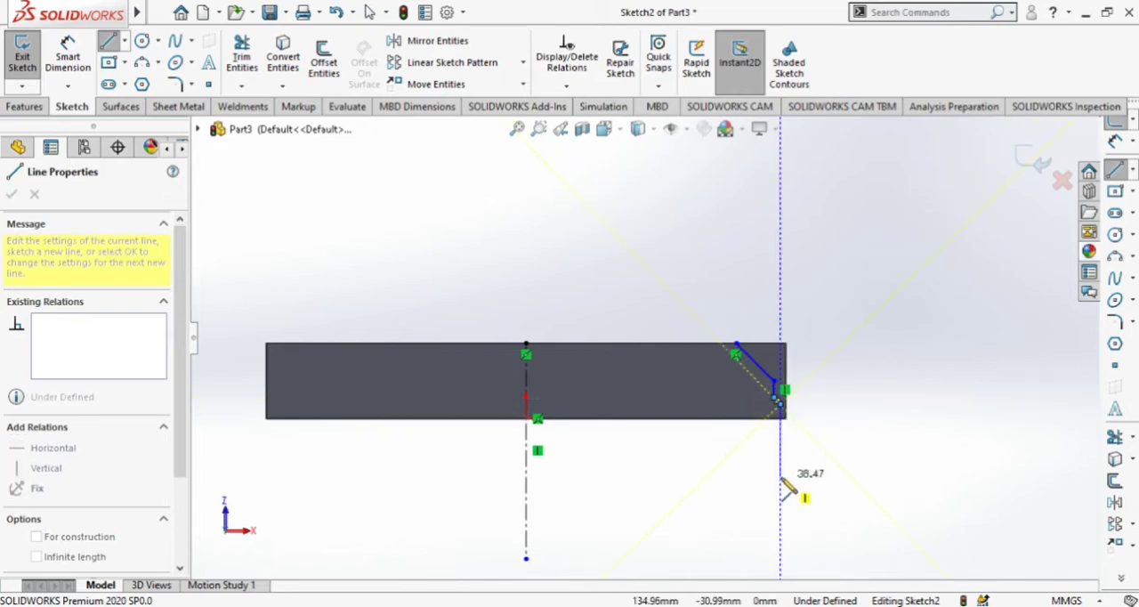
{"action": "left_click", "coordinate": [837, 404]}
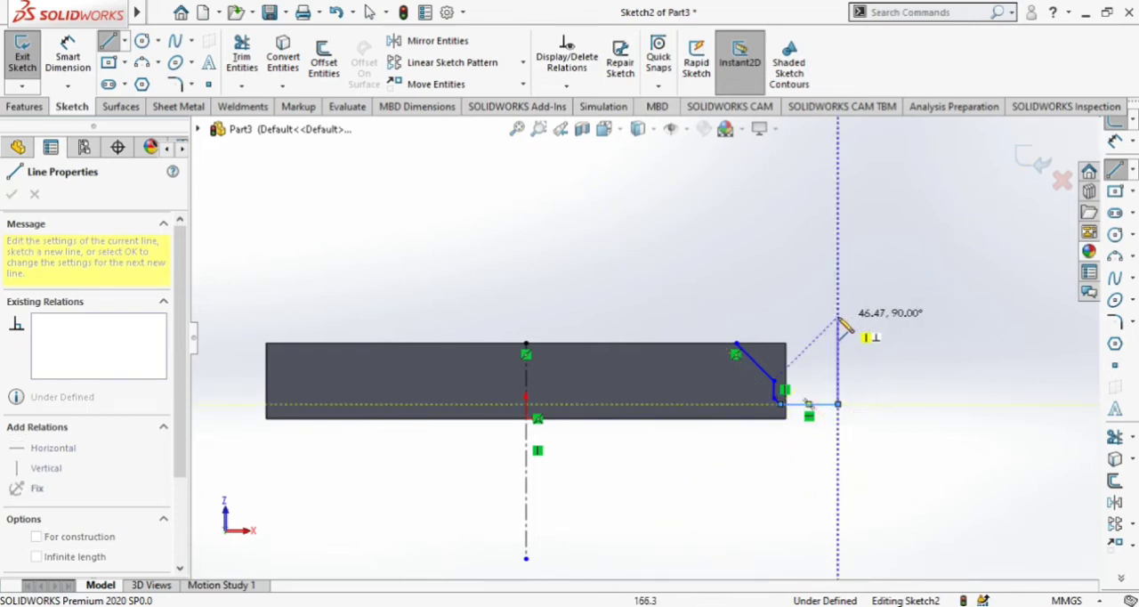
{"action": "left_click", "coordinate": [838, 316]}
{"action": "left_click", "coordinate": [726, 316]}
{"action": "left_click", "coordinate": [736, 342]}
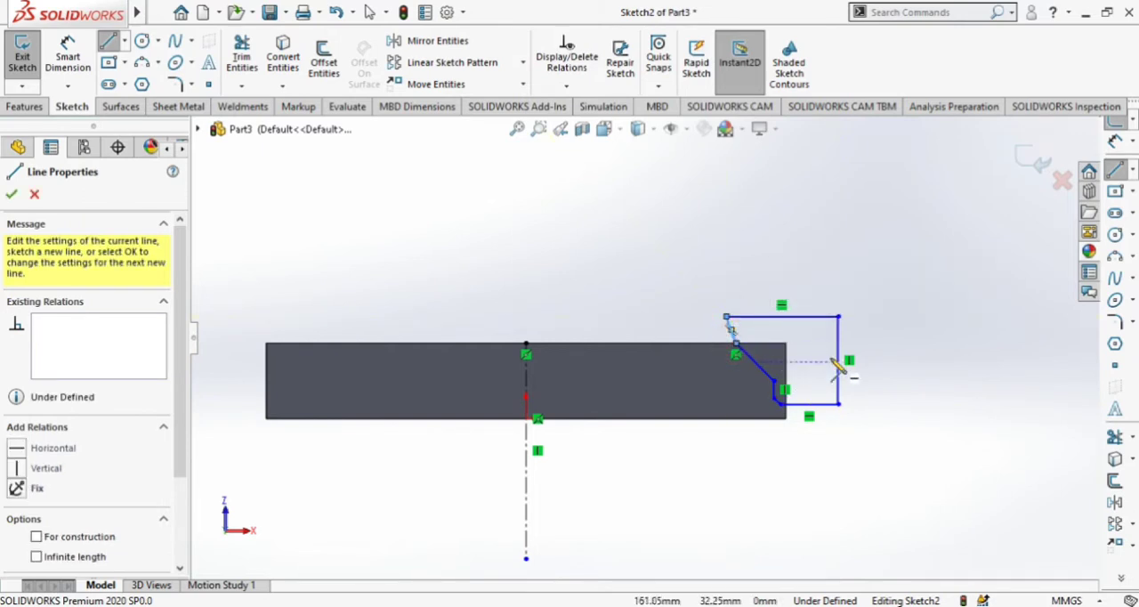
{"action": "key", "text": "Escape"}
Delete the coincident relation at the profile's upper-edge corner and move that corner inward along the edge to about 98.8 mm from the centerline.
{"action": "scroll", "coordinate": [848, 405], "scroll_direction": "up", "scroll_amount": 1}
{"action": "scroll", "coordinate": [753, 286], "scroll_direction": "down", "scroll_amount": 1}
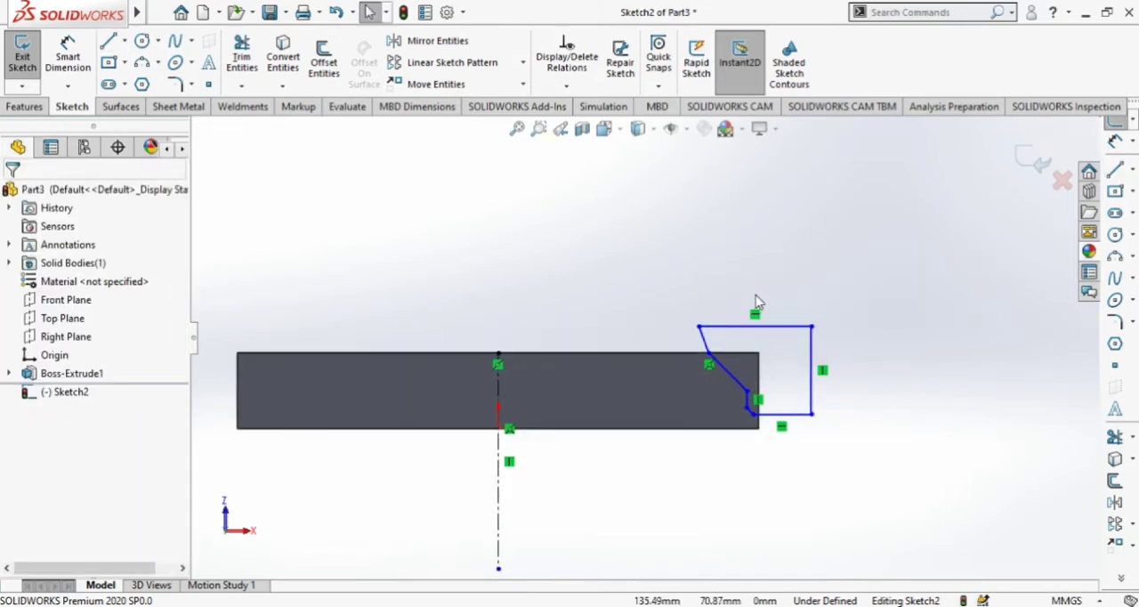
{"action": "scroll", "coordinate": [787, 318], "scroll_direction": "up", "scroll_amount": 2}
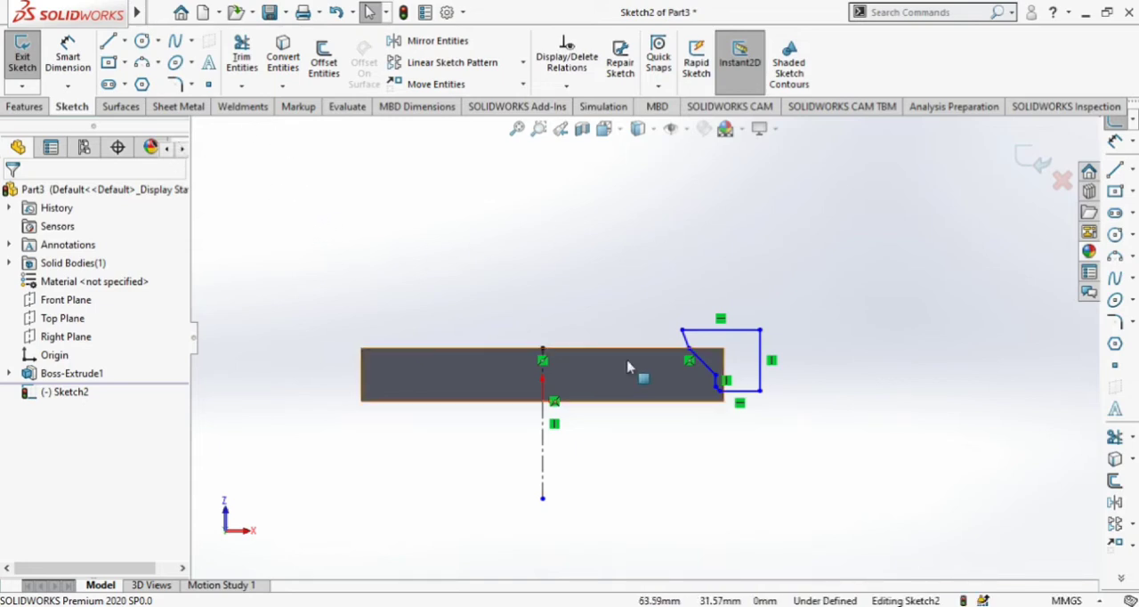
{"action": "scroll", "coordinate": [712, 400], "scroll_direction": "down", "scroll_amount": 3}
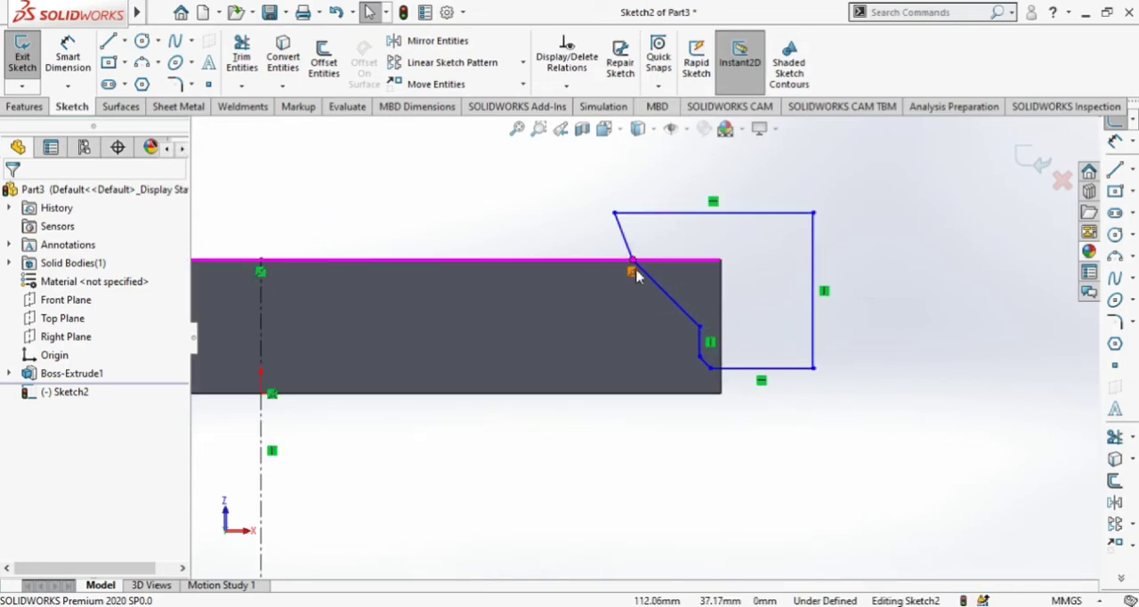
{"action": "right_click", "coordinate": [632, 281]}
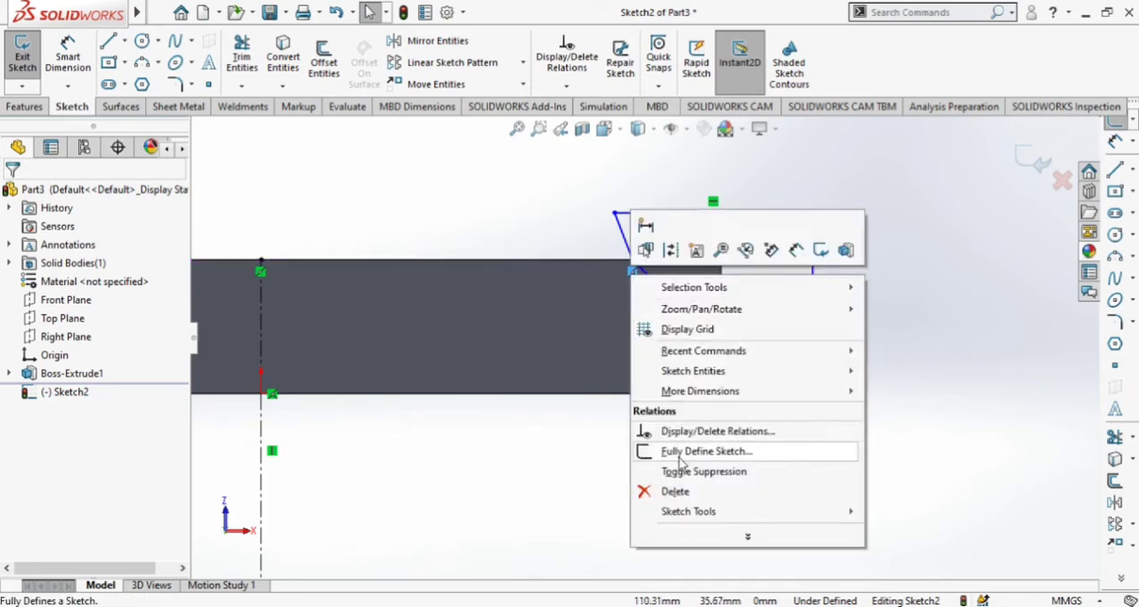
{"action": "left_click", "coordinate": [673, 486]}
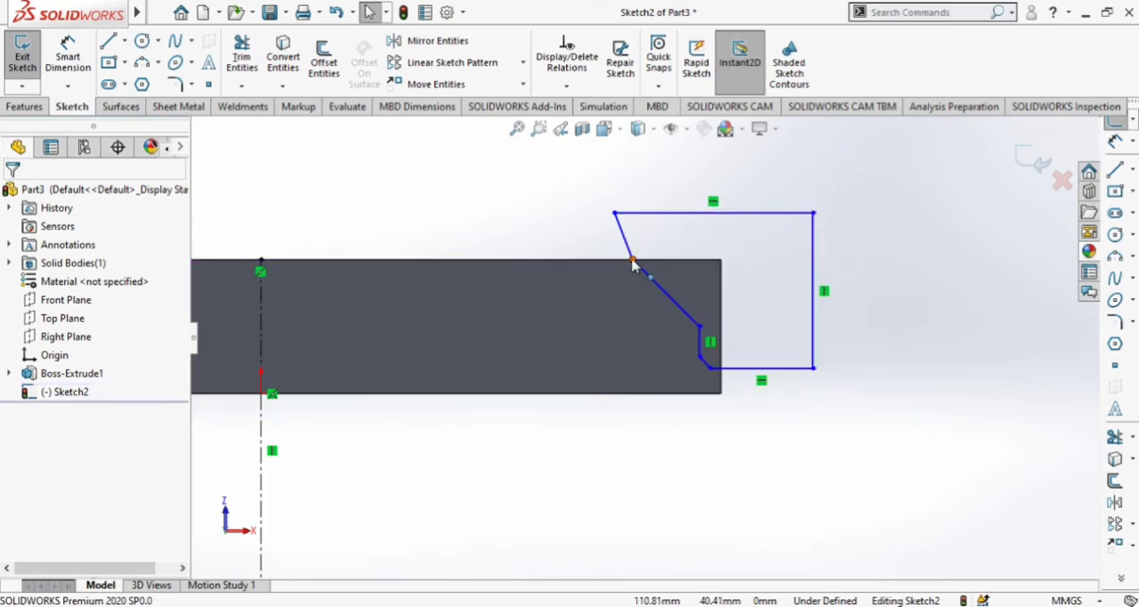
{"action": "left_click_drag", "start_coordinate": [614, 264], "coordinate": [611, 263]}
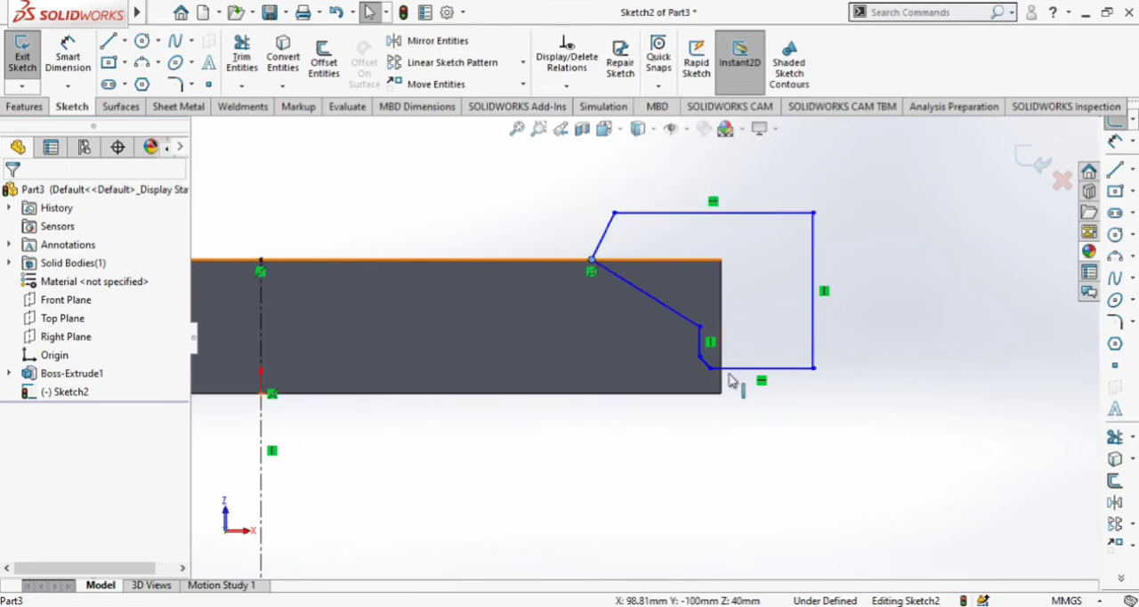
Mirror all seven lines of the right-end profile about the vertical centerline, keeping the originals.
{"action": "scroll", "coordinate": [724, 386], "scroll_direction": "up", "scroll_amount": 5}
{"action": "scroll", "coordinate": [626, 276], "scroll_direction": "down", "scroll_amount": 3}
{"action": "left_click", "coordinate": [504, 228]}
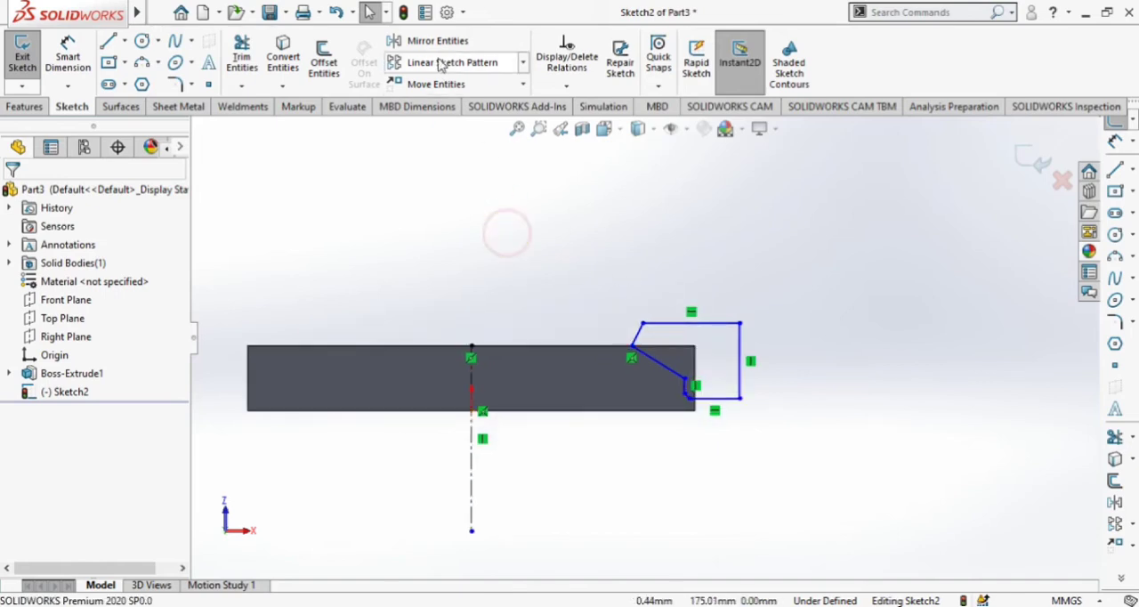
{"action": "left_click", "coordinate": [440, 41]}
{"action": "left_click", "coordinate": [651, 346]}
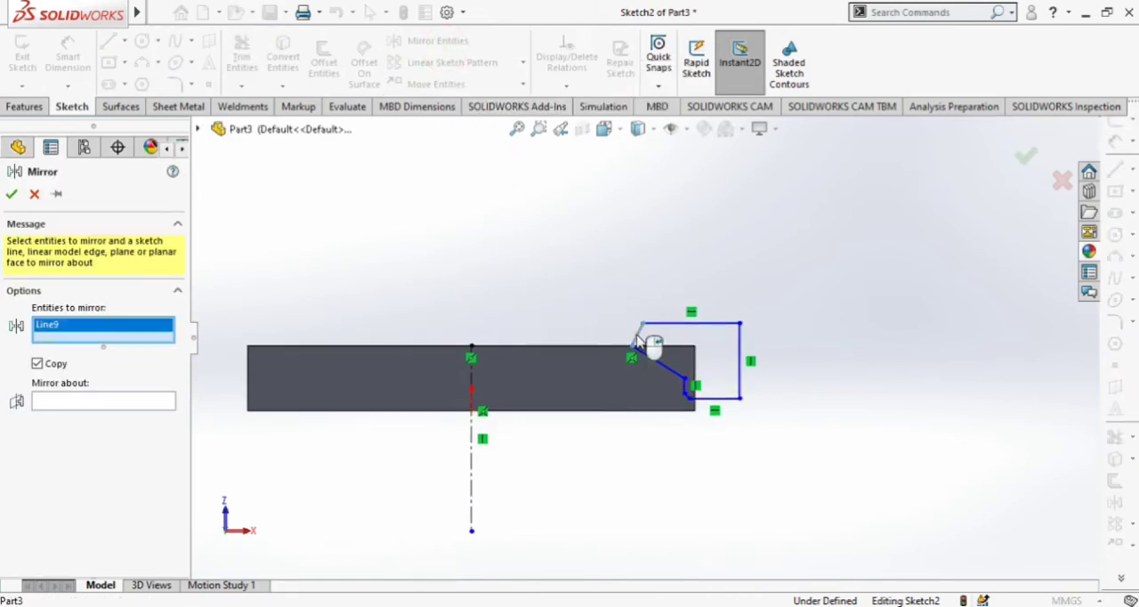
{"action": "left_click", "coordinate": [660, 325]}
{"action": "left_click", "coordinate": [739, 372]}
{"action": "left_click", "coordinate": [717, 398]}
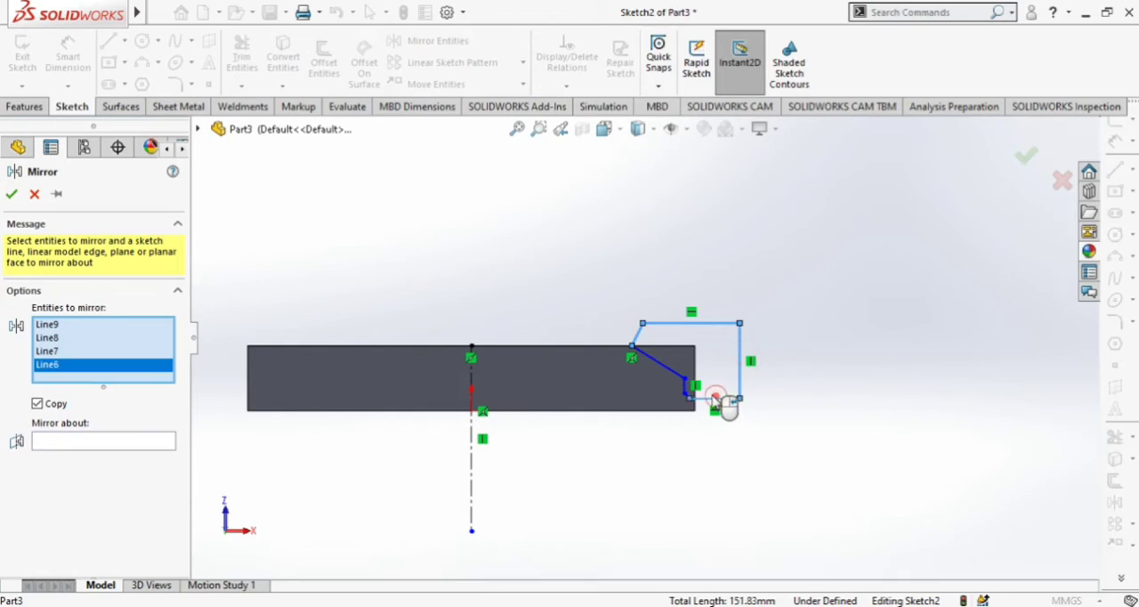
{"action": "left_click", "coordinate": [685, 390]}
{"action": "scroll", "coordinate": [695, 392], "scroll_direction": "down", "scroll_amount": 5}
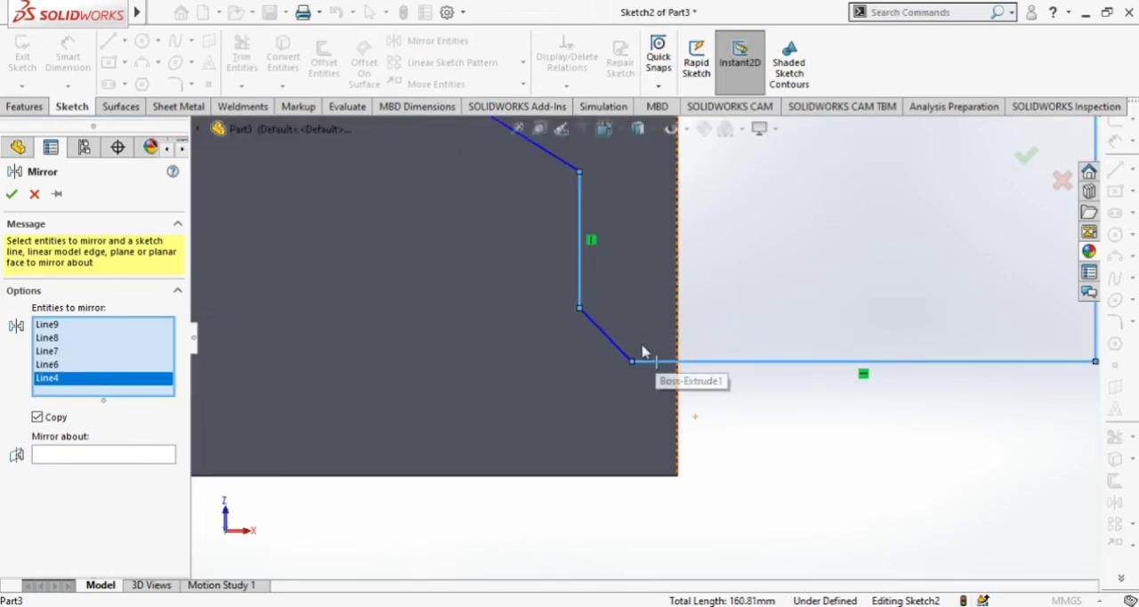
{"action": "left_click", "coordinate": [620, 352]}
{"action": "scroll", "coordinate": [636, 391], "scroll_direction": "up", "scroll_amount": 4}
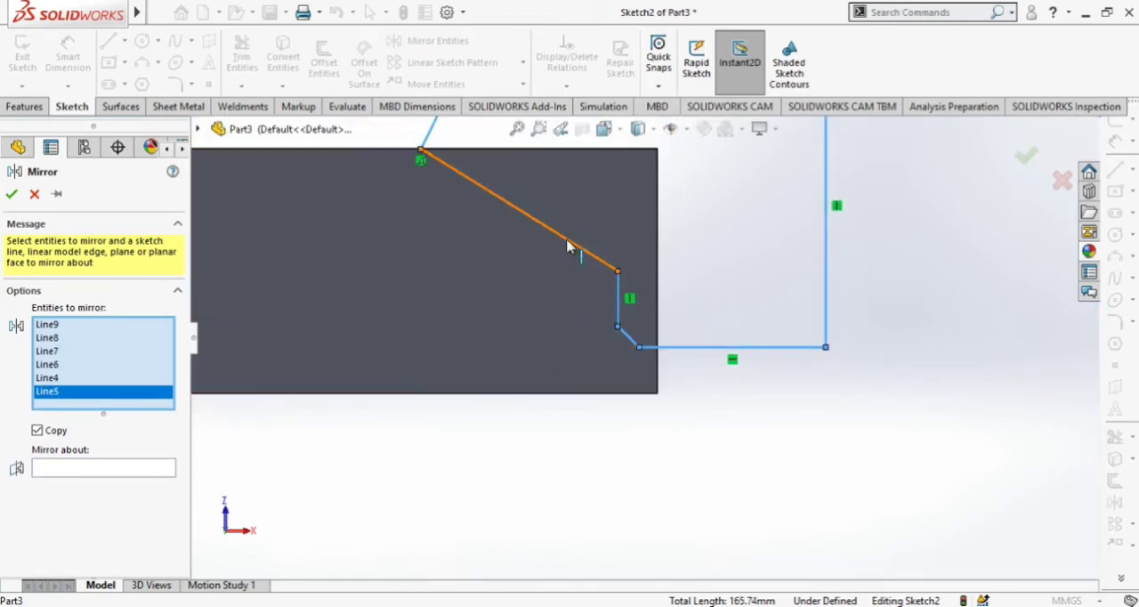
{"action": "left_click", "coordinate": [571, 244]}
{"action": "scroll", "coordinate": [648, 383], "scroll_direction": "up", "scroll_amount": 2}
{"action": "scroll", "coordinate": [654, 382], "scroll_direction": "up", "scroll_amount": 3}
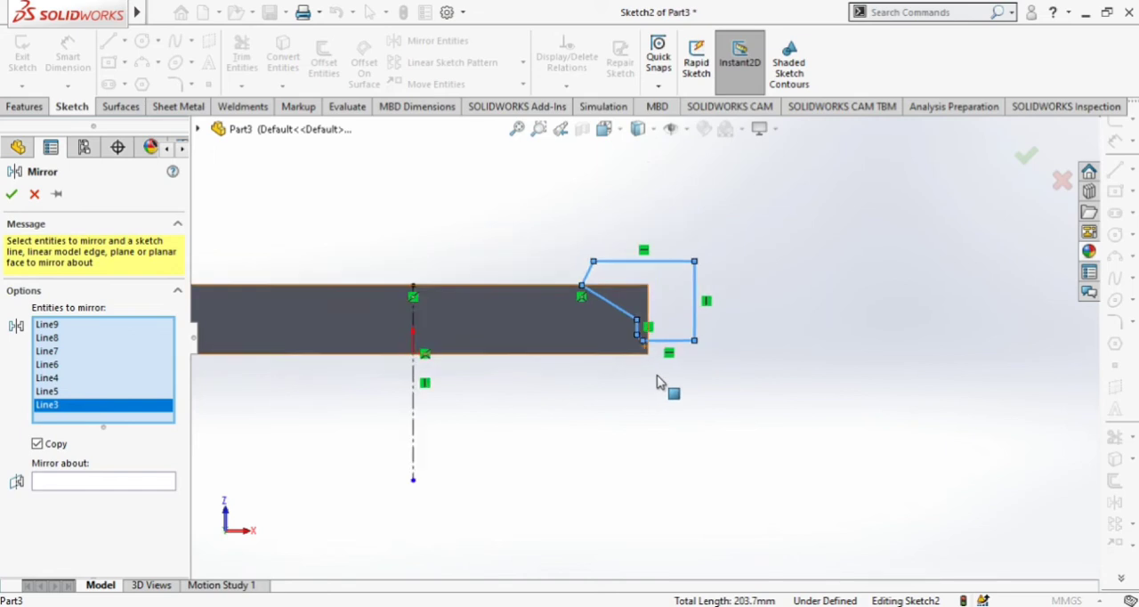
{"action": "left_click", "coordinate": [134, 481]}
{"action": "left_click", "coordinate": [454, 413]}
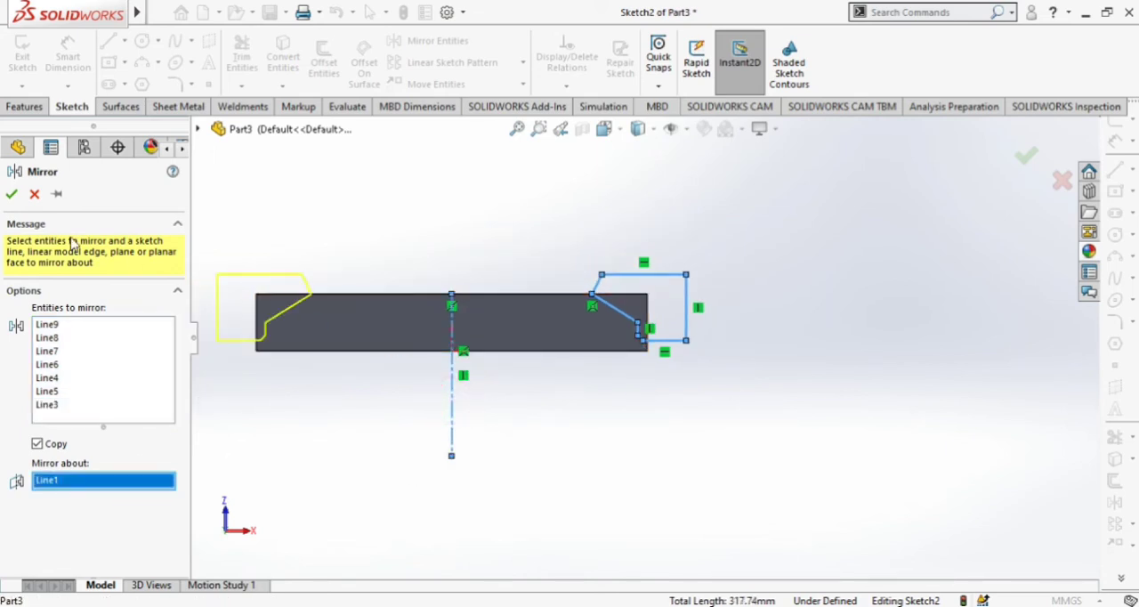
{"action": "left_click", "coordinate": [11, 195]}
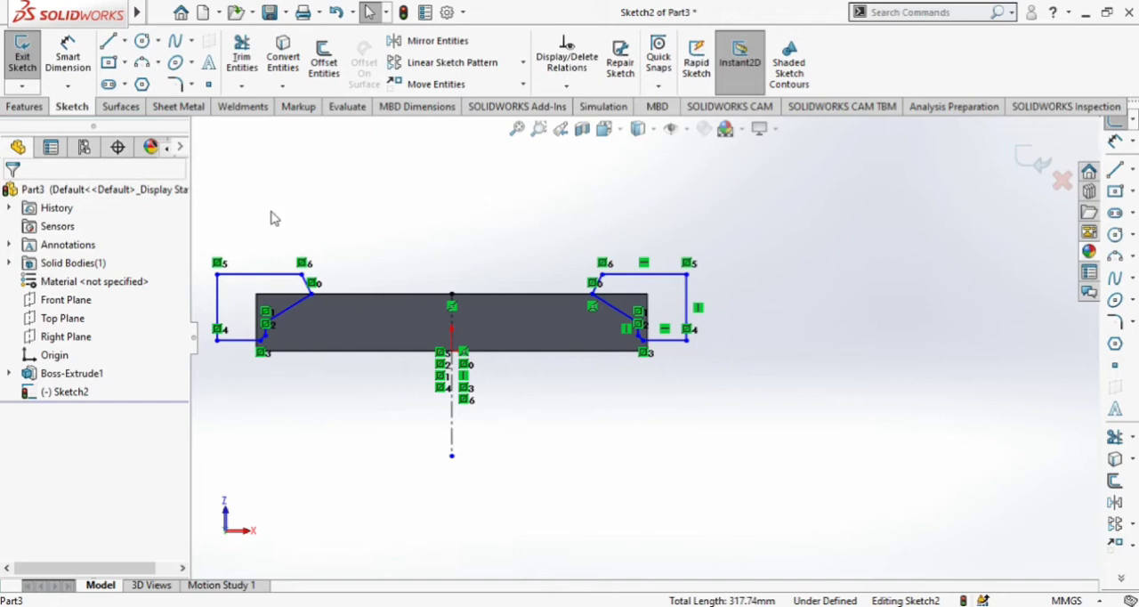
Cut both mirrored end profiles out of the block with an Extruded Cut set to Through All - Both.
{"action": "left_click", "coordinate": [24, 107]}
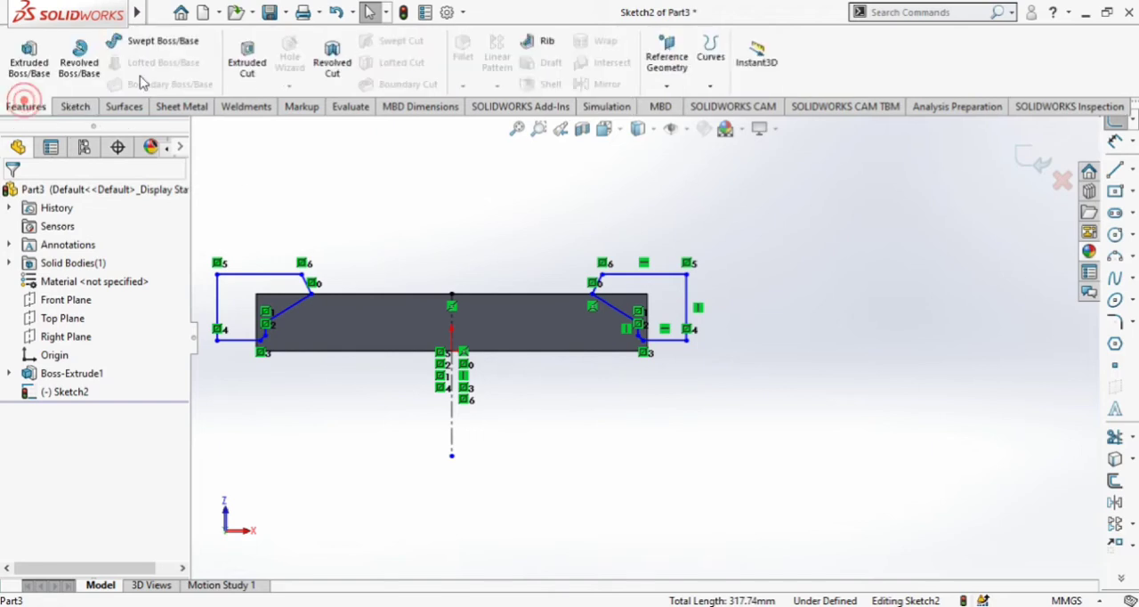
{"action": "left_click", "coordinate": [246, 60]}
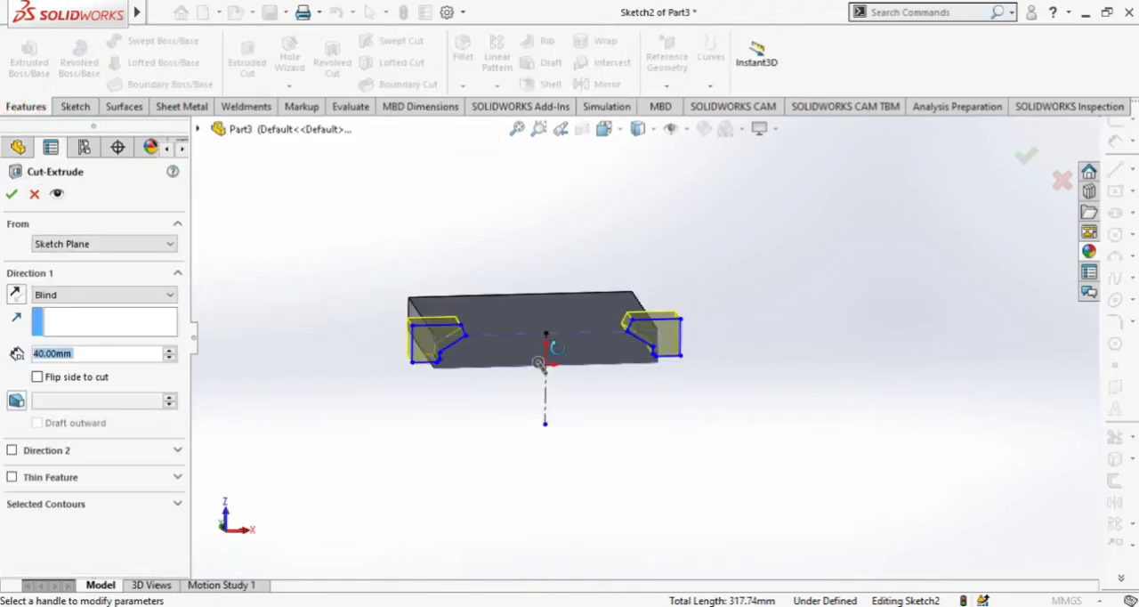
{"action": "left_click", "coordinate": [69, 295]}
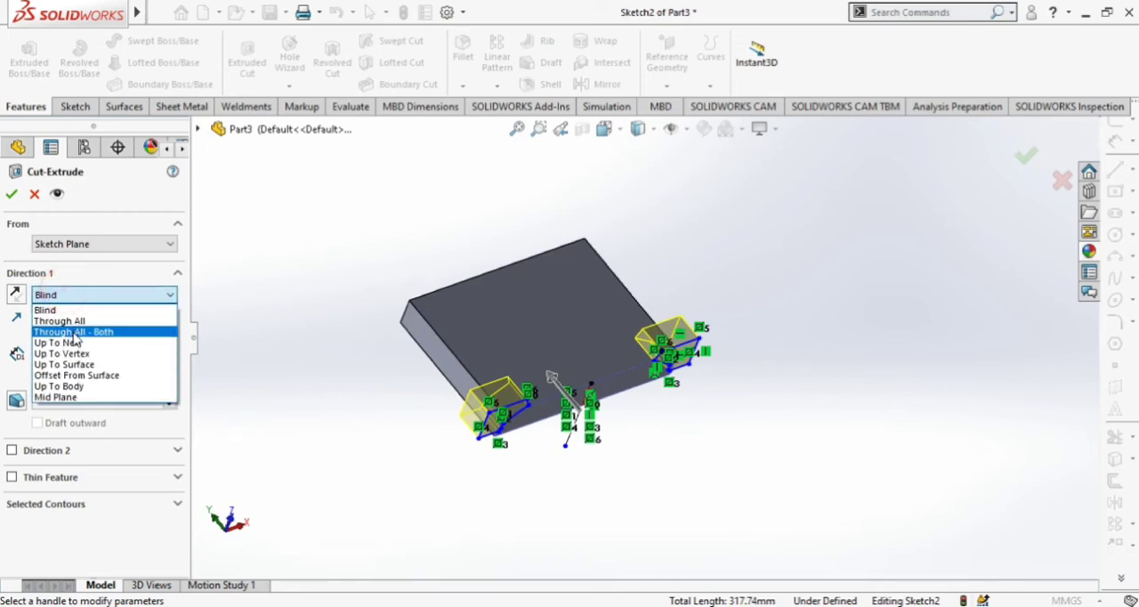
{"action": "left_click", "coordinate": [71, 327]}
{"action": "left_click", "coordinate": [11, 195]}
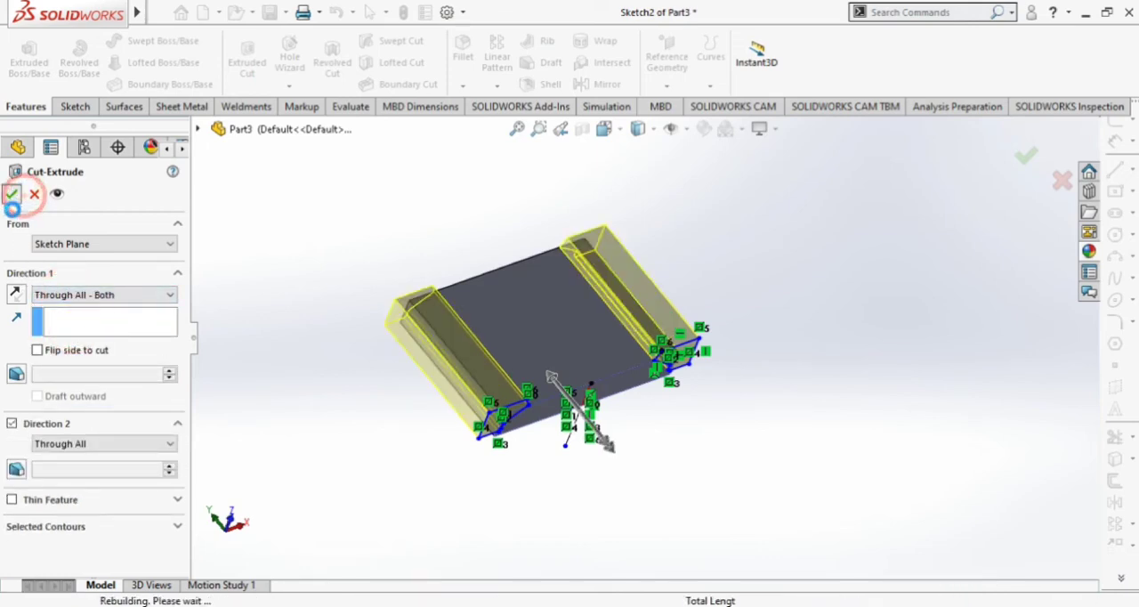
{"action": "mouse_move", "coordinate": [774, 359]}
{"action": "middle_mouse_down"}
{"action": "mouse_move", "coordinate": [649, 247]}
{"action": "mouse_move", "coordinate": [653, 257]}
{"action": "mouse_move", "coordinate": [610, 275]}
{"action": "mouse_move", "coordinate": [722, 305]}
{"action": "mouse_move", "coordinate": [745, 317]}
{"action": "mouse_move", "coordinate": [756, 345]}
{"action": "middle_mouse_up"}
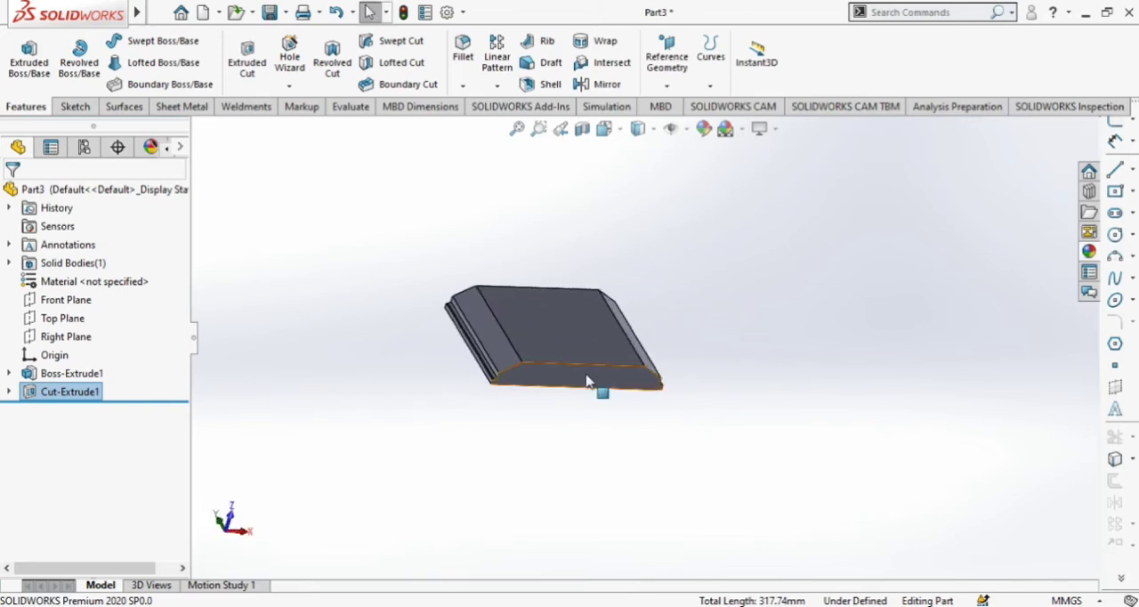
{"action": "left_click", "coordinate": [586, 379]}
{"action": "left_click", "coordinate": [534, 457]}
{"action": "middle_click_drag", "start_coordinate": [534, 457], "coordinate": [575, 513]}
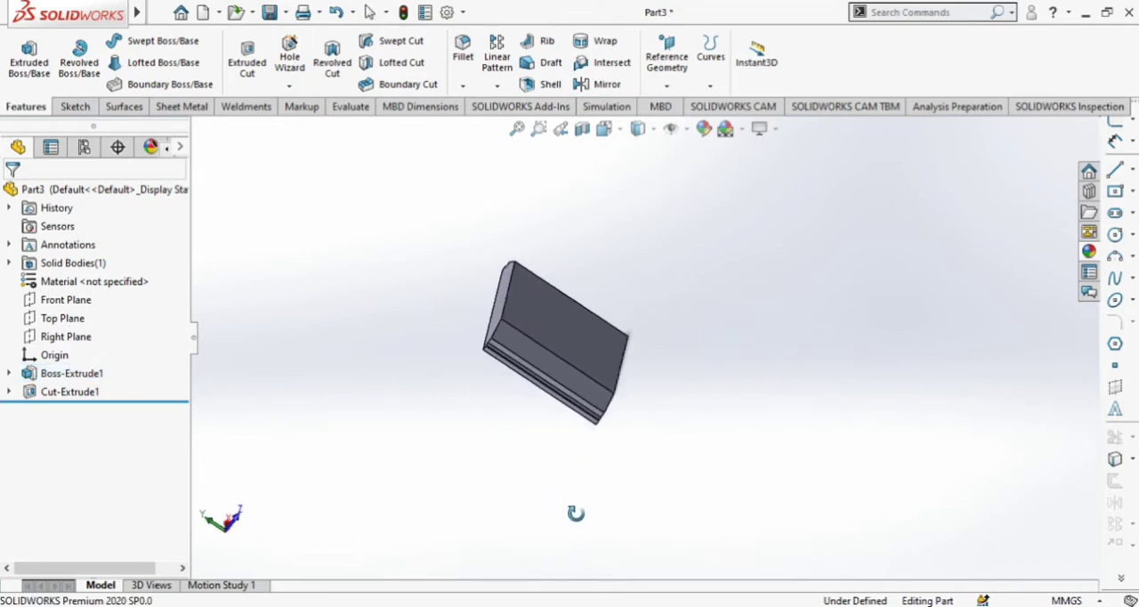
{"action": "middle_click_drag", "start_coordinate": [634, 467], "coordinate": [617, 349]}
{"action": "scroll", "coordinate": [617, 349], "scroll_direction": "down", "scroll_amount": 3}
{"action": "left_click", "coordinate": [589, 372]}
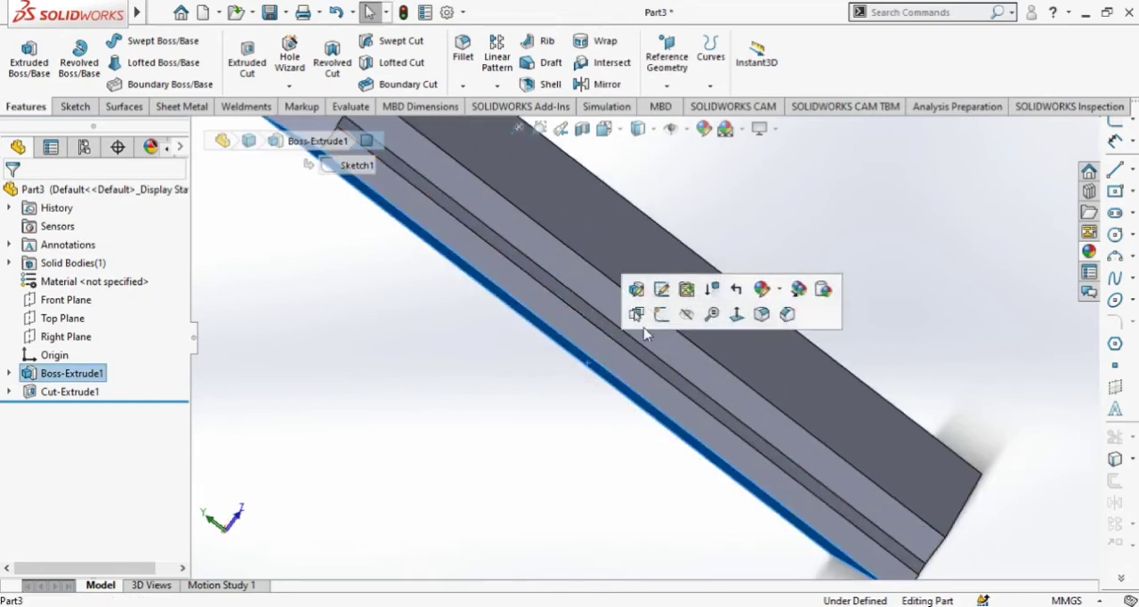
{"action": "left_click", "coordinate": [659, 322]}
{"action": "left_click", "coordinate": [621, 133]}
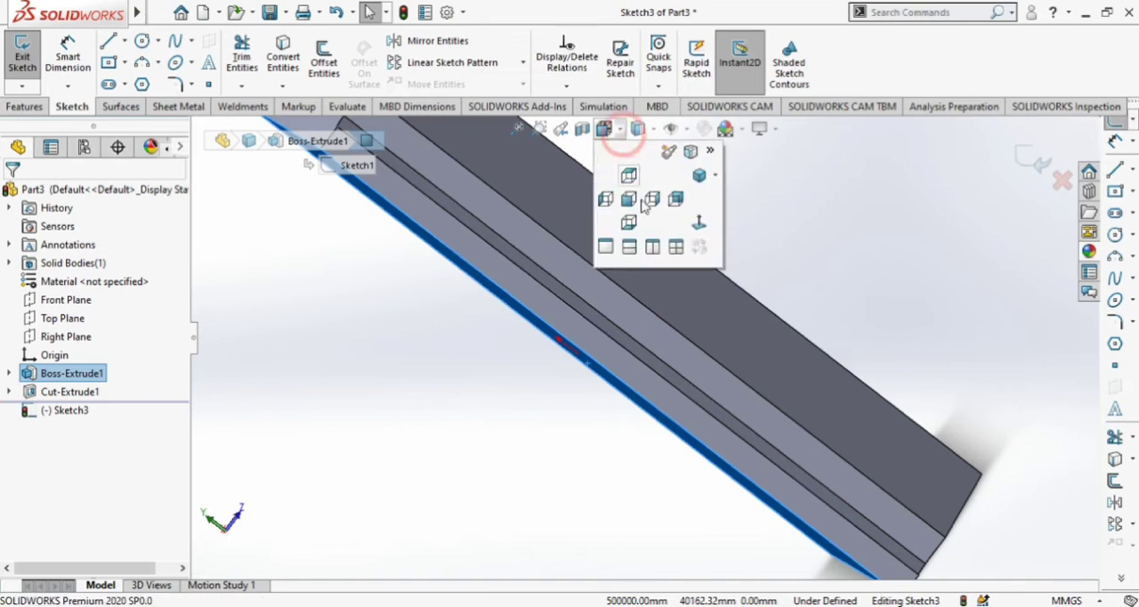
{"action": "left_click", "coordinate": [628, 197]}
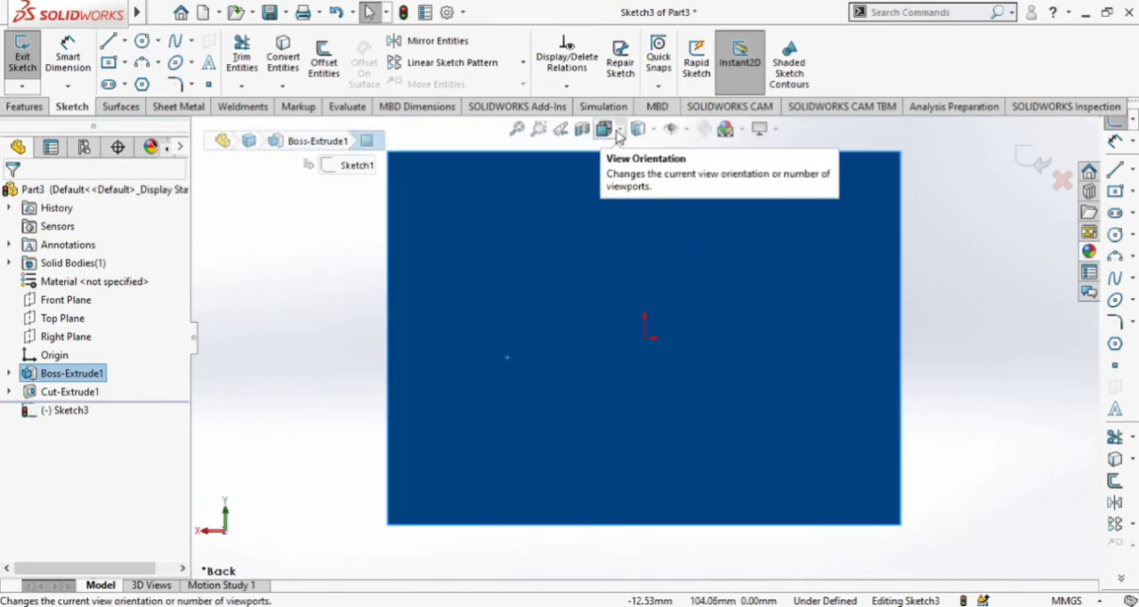
{"action": "left_click", "coordinate": [917, 398]}
{"action": "mouse_move", "coordinate": [979, 326]}
{"action": "middle_mouse_down"}
{"action": "mouse_move", "coordinate": [978, 357]}
{"action": "mouse_move", "coordinate": [1059, 454]}
{"action": "middle_mouse_up"}
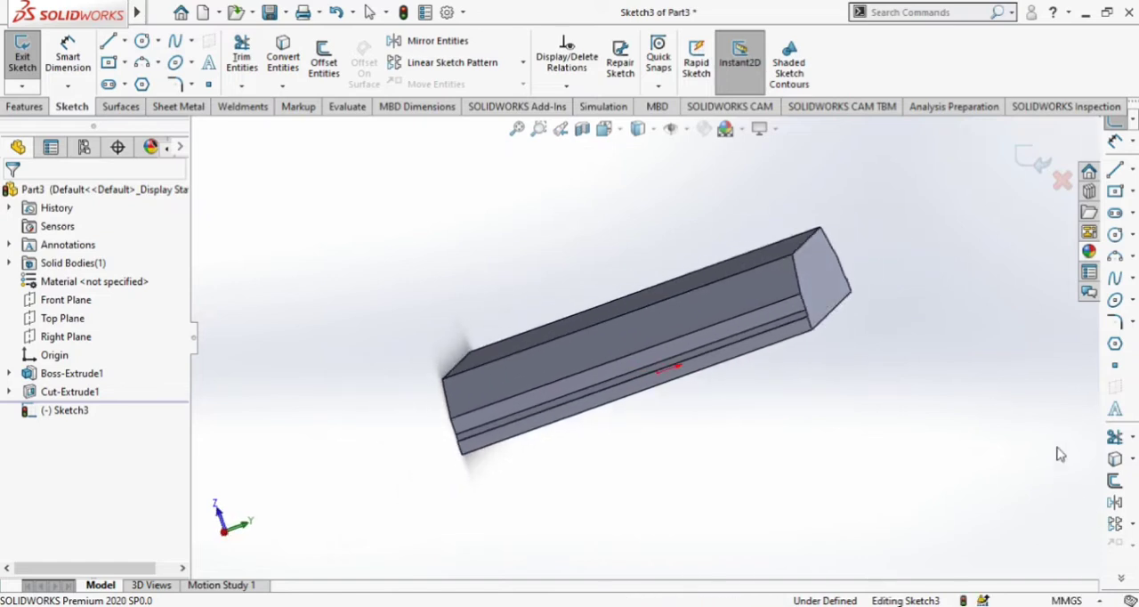
{"action": "left_click", "coordinate": [1063, 182]}
{"action": "left_click", "coordinate": [614, 322]}
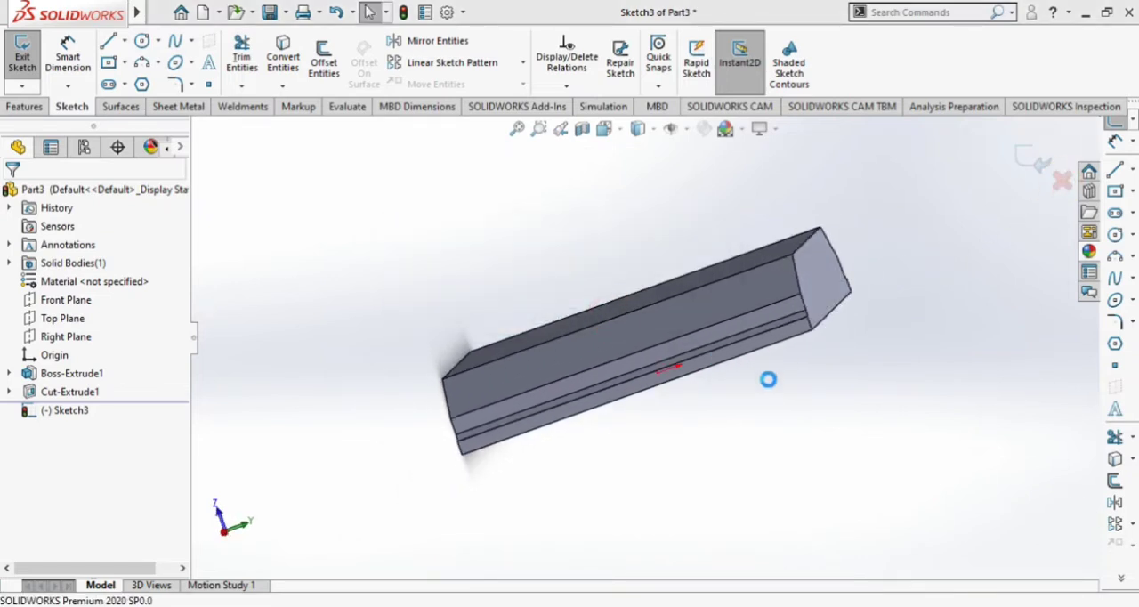
Start a sketch on the narrow vertical face at the base of the block's right end, viewed normal to it.
{"action": "middle_click_drag", "start_coordinate": [780, 387], "coordinate": [820, 352]}
{"action": "left_click", "coordinate": [632, 388]}
{"action": "left_click", "coordinate": [687, 329]}
{"action": "left_click", "coordinate": [605, 128]}
{"action": "left_click", "coordinate": [699, 229]}
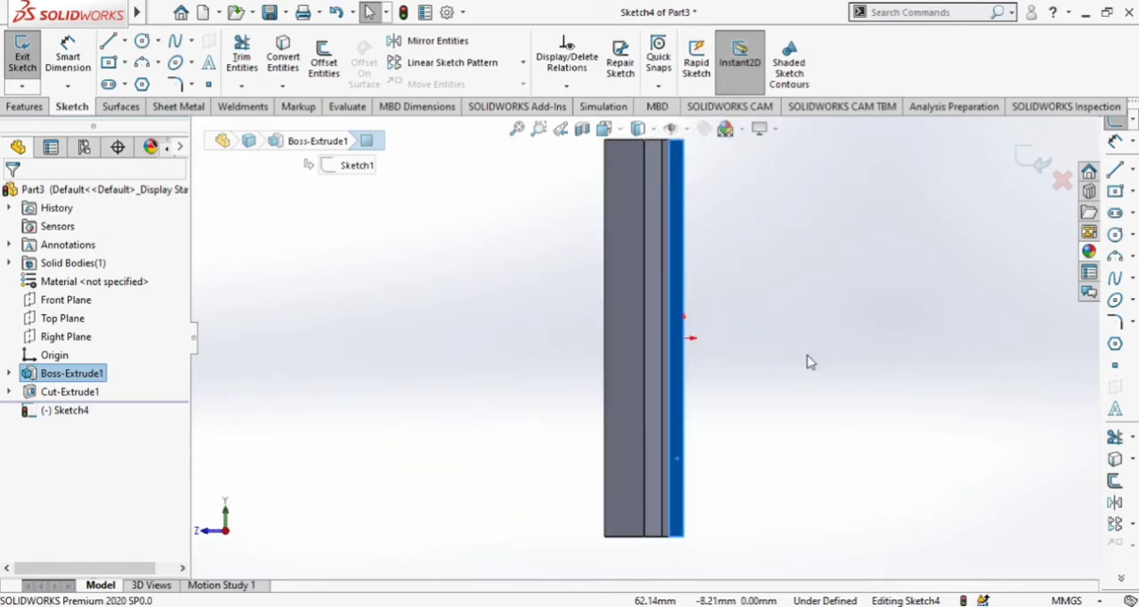
Sketch a closed five-line profile over one top corner, starting with a diagonal about 41 mm long and including a horizontal line about 52 mm long.
{"action": "left_click", "coordinate": [108, 41]}
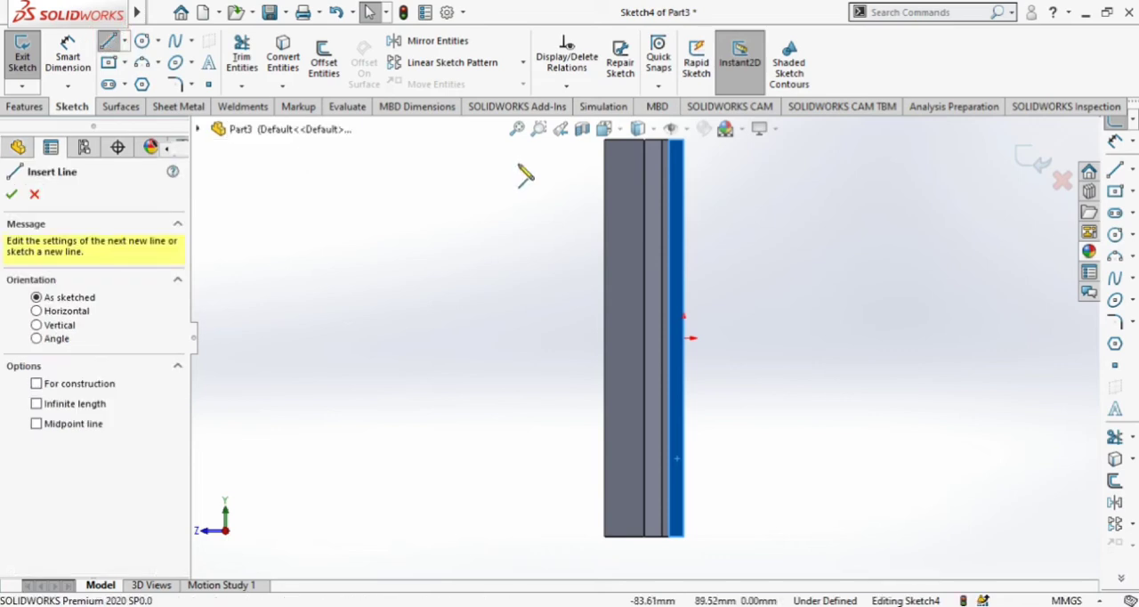
{"action": "left_click", "coordinate": [605, 187]}
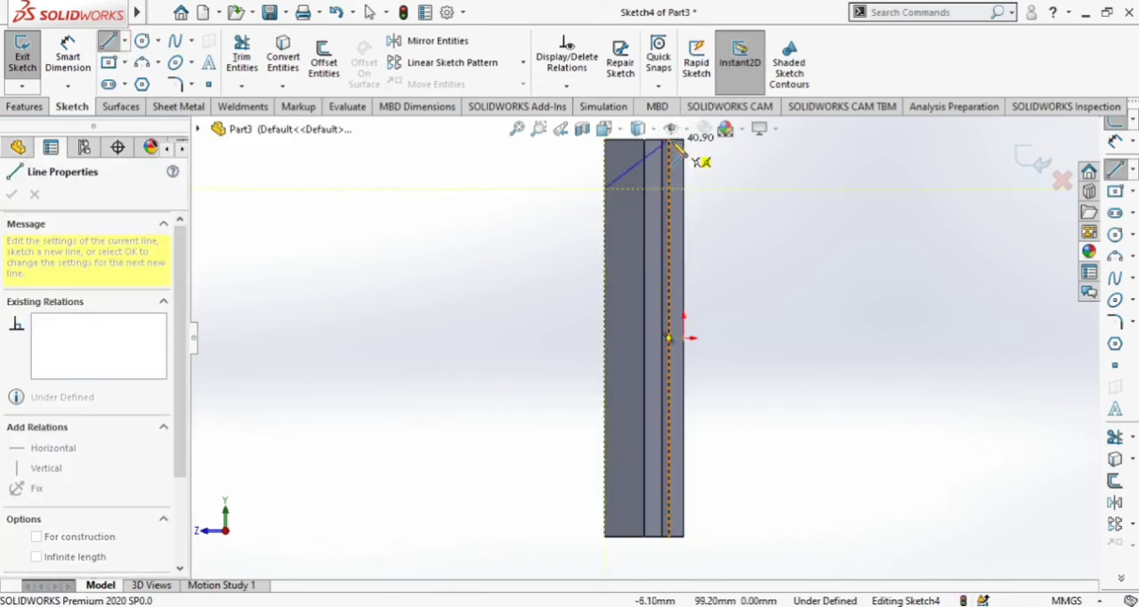
{"action": "left_click", "coordinate": [670, 141]}
{"action": "scroll", "coordinate": [669, 253], "scroll_direction": "up", "scroll_amount": 3}
{"action": "scroll", "coordinate": [667, 201], "scroll_direction": "down", "scroll_amount": 2}
{"action": "scroll", "coordinate": [672, 200], "scroll_direction": "down", "scroll_amount": 2}
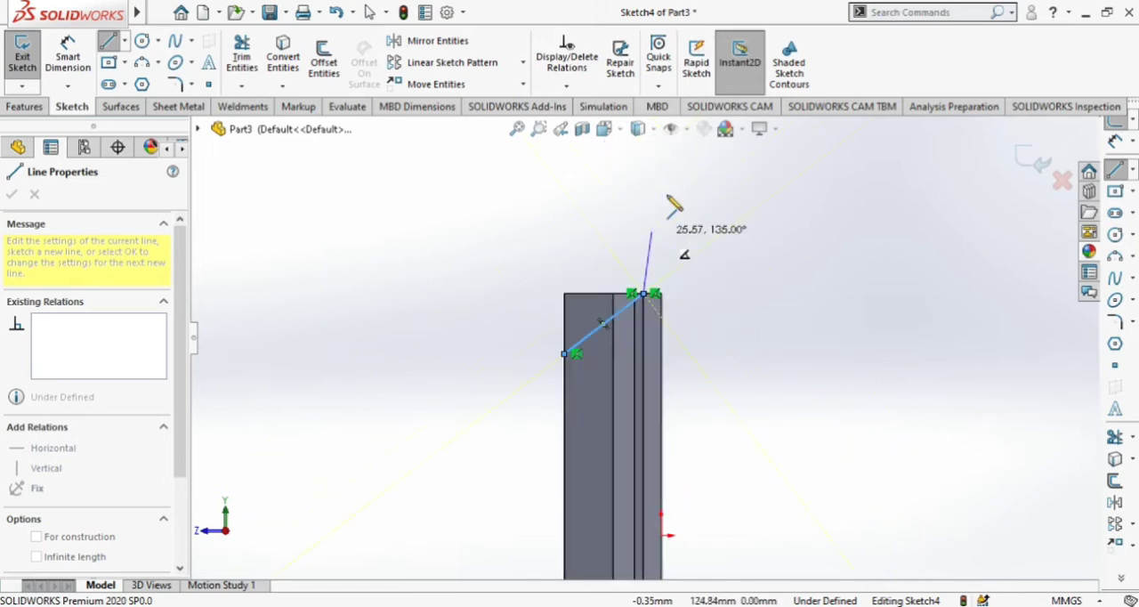
{"action": "left_click", "coordinate": [644, 211]}
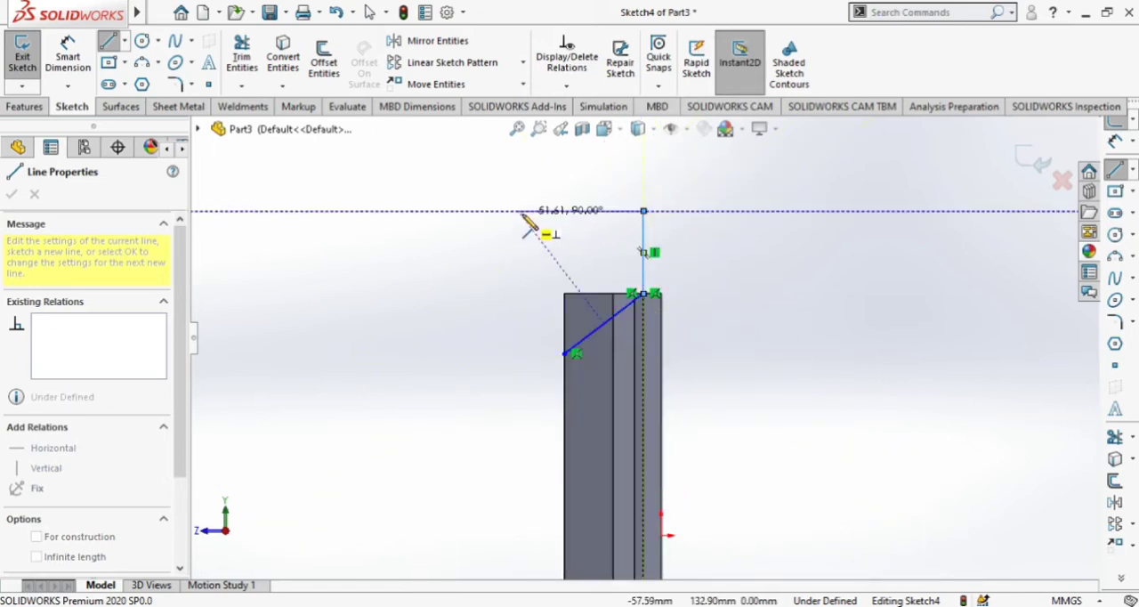
{"action": "left_click", "coordinate": [518, 211]}
{"action": "left_click", "coordinate": [518, 355]}
{"action": "left_click", "coordinate": [561, 354]}
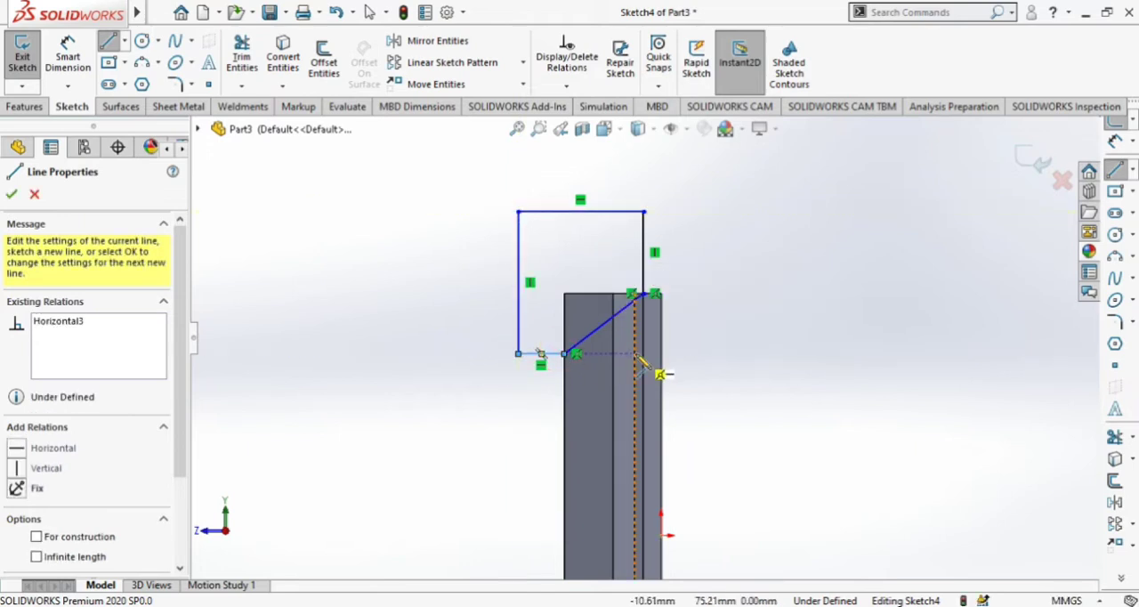
{"action": "key", "text": "Escape"}
Draw a horizontal centerline from the midpoint of the block's top-face edge through the origin to beyond the base.
{"action": "scroll", "coordinate": [689, 405], "scroll_direction": "up", "scroll_amount": 3}
{"action": "scroll", "coordinate": [676, 433], "scroll_direction": "down", "scroll_amount": 1}
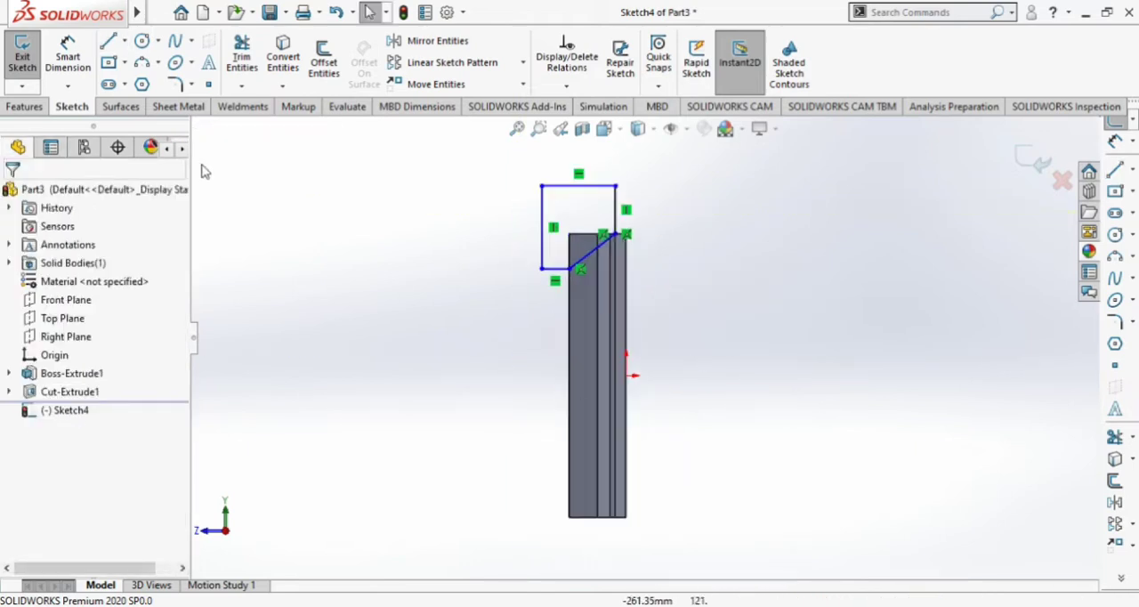
{"action": "left_click", "coordinate": [125, 41]}
{"action": "left_click", "coordinate": [142, 82]}
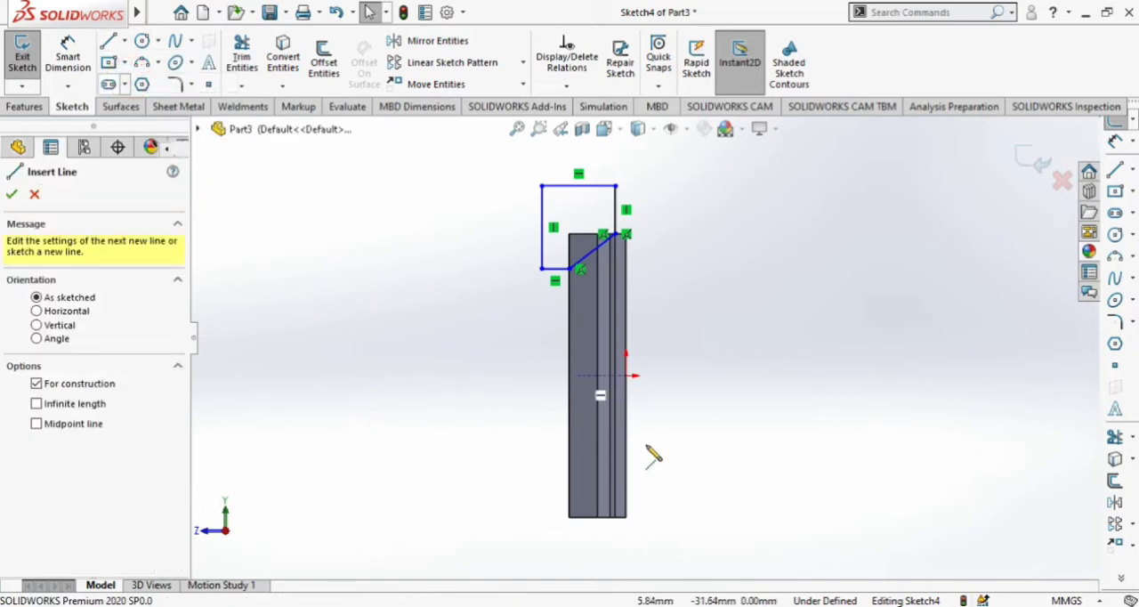
{"action": "left_click", "coordinate": [567, 375]}
{"action": "left_click", "coordinate": [702, 376]}
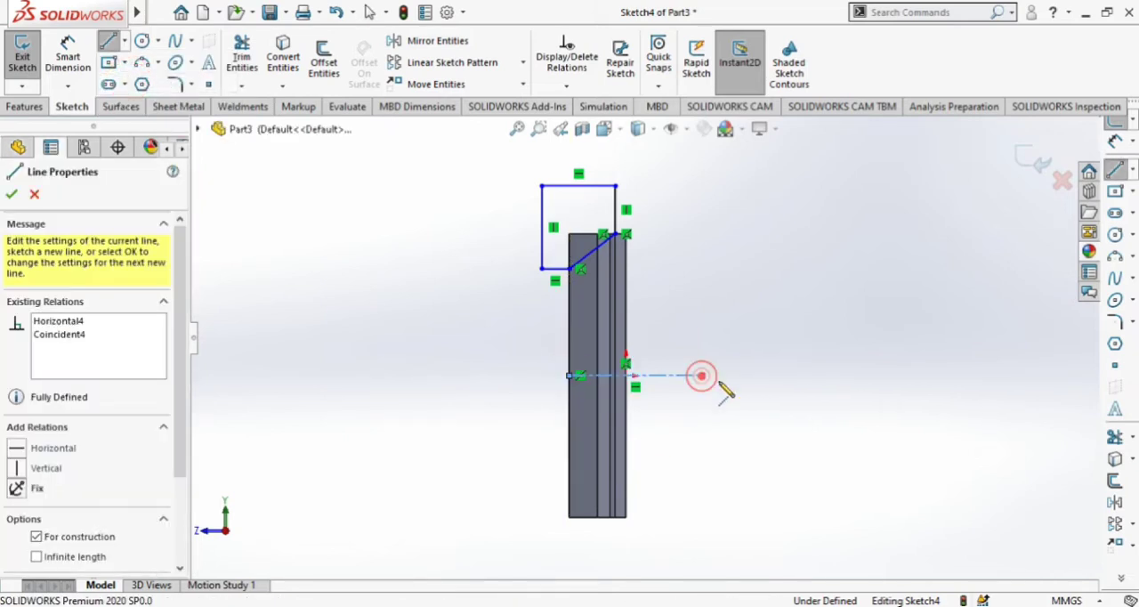
{"action": "key", "text": "Escape"}
Mirror all five lines of the corner profile about the horizontal centerline, keeping the originals.
{"action": "scroll", "coordinate": [695, 321], "scroll_direction": "down", "scroll_amount": 1}
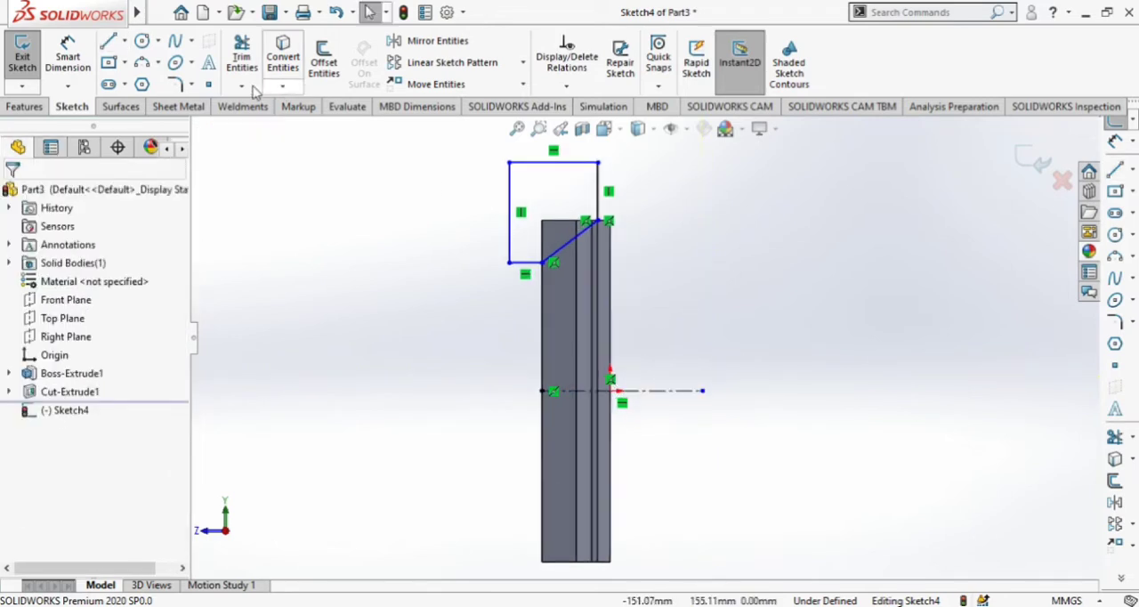
{"action": "left_click", "coordinate": [432, 40]}
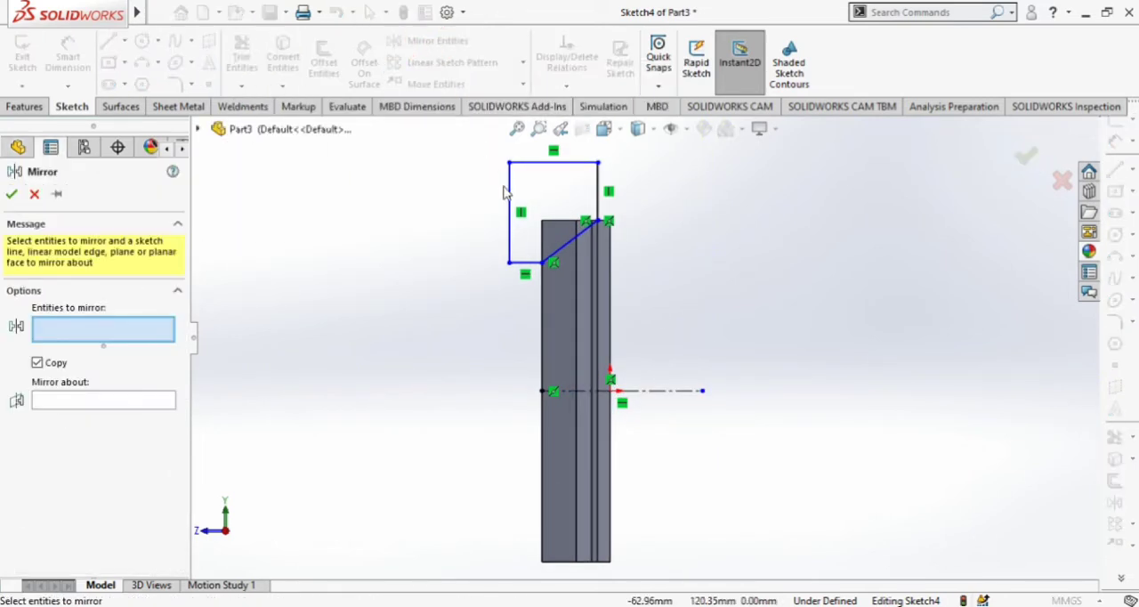
{"action": "left_click", "coordinate": [510, 194]}
{"action": "left_click", "coordinate": [545, 164]}
{"action": "left_click", "coordinate": [581, 238]}
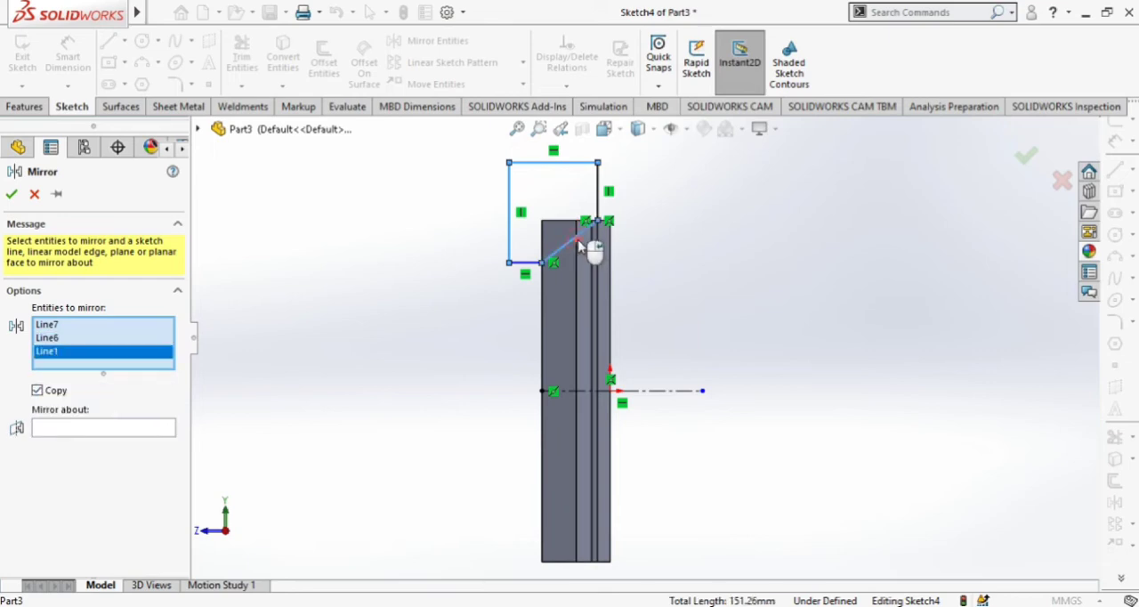
{"action": "left_click", "coordinate": [599, 200]}
{"action": "left_click", "coordinate": [530, 263]}
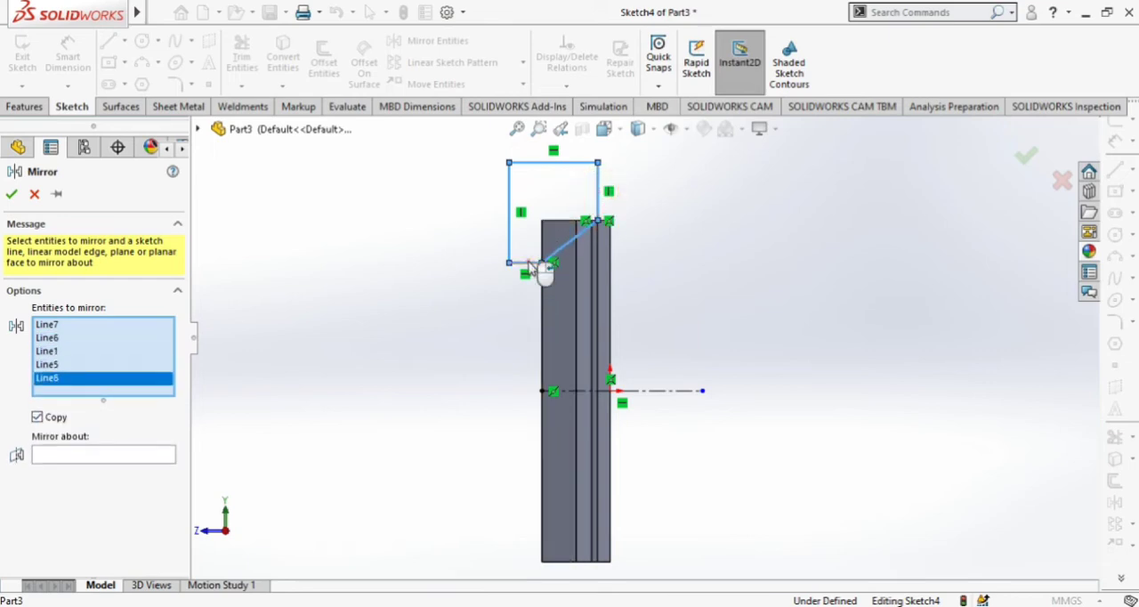
{"action": "left_click", "coordinate": [96, 454]}
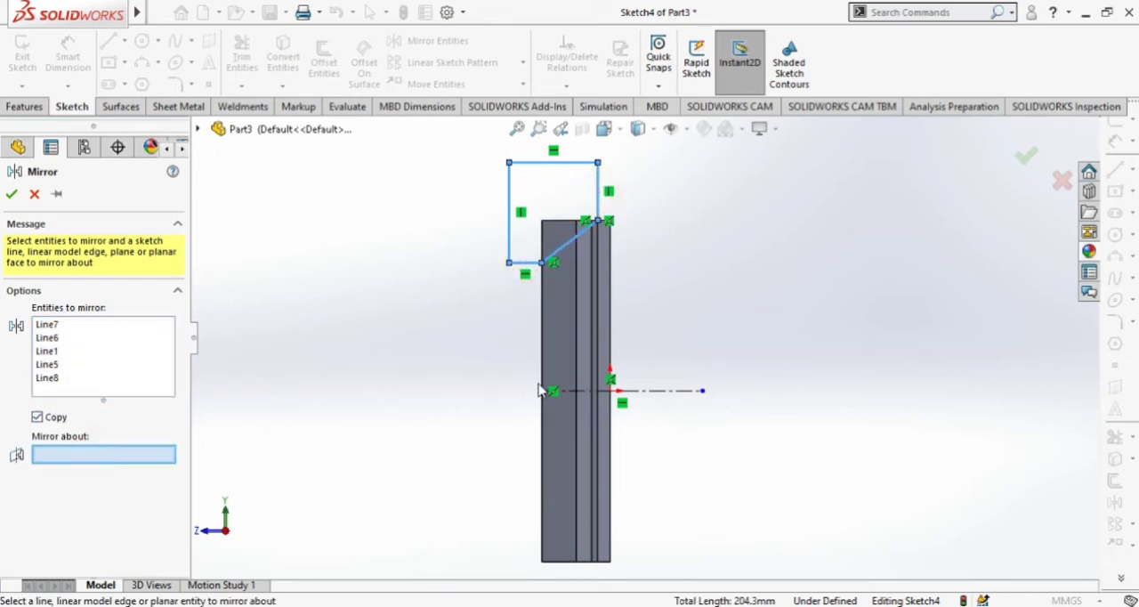
{"action": "left_click", "coordinate": [573, 392]}
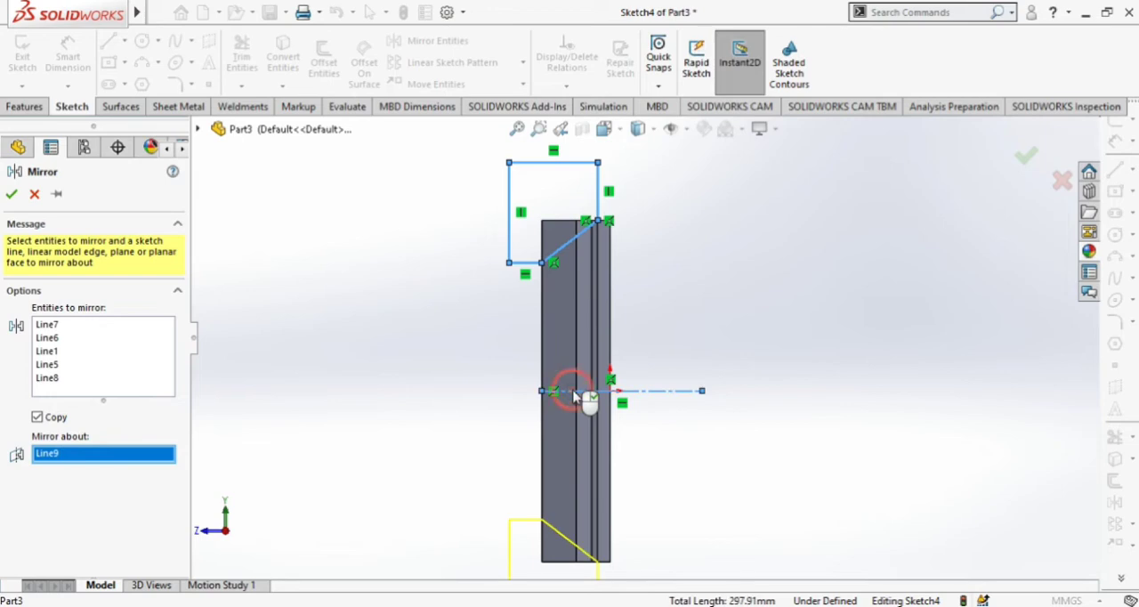
{"action": "left_click", "coordinate": [11, 196]}
Cut both mirrored corner profiles along the block with an Extruded Cut set to Through All - Both.
{"action": "scroll", "coordinate": [434, 323], "scroll_direction": "up", "scroll_amount": 5}
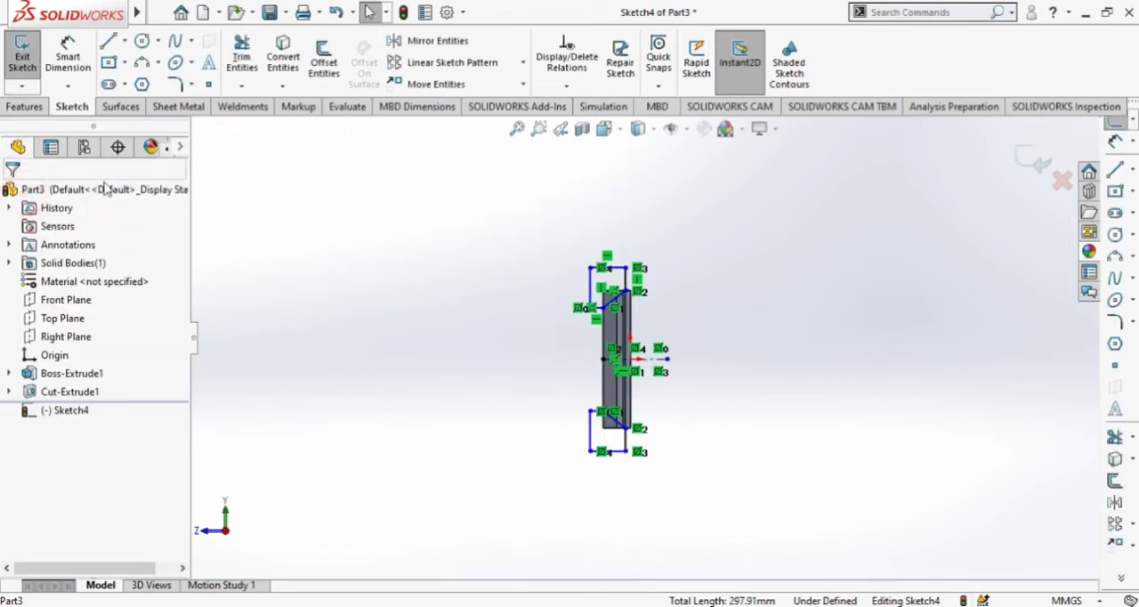
{"action": "left_click", "coordinate": [24, 106]}
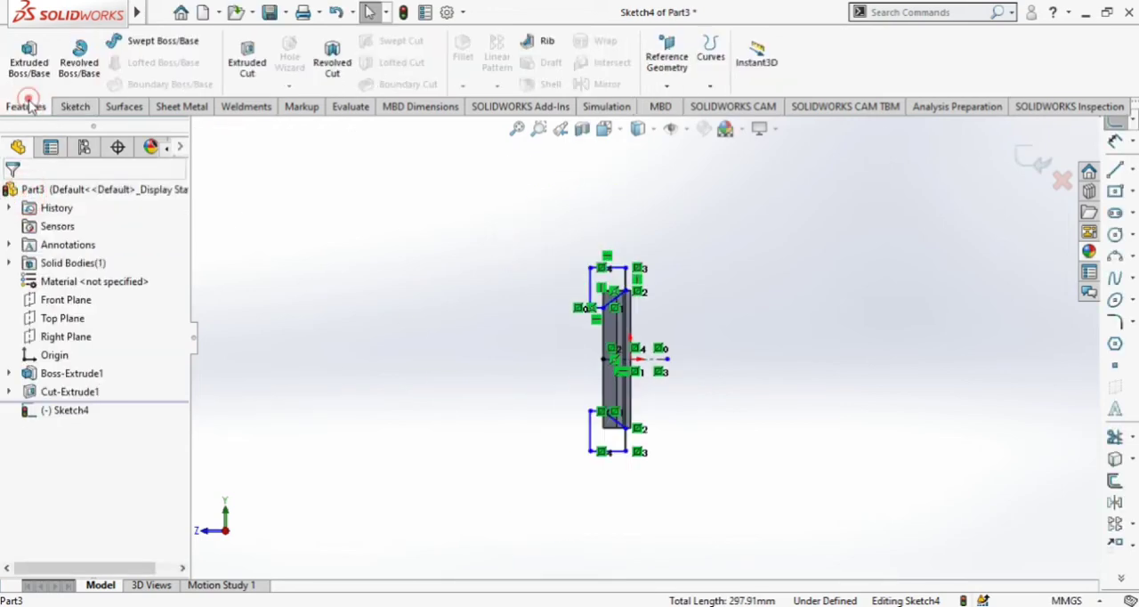
{"action": "left_click", "coordinate": [241, 56]}
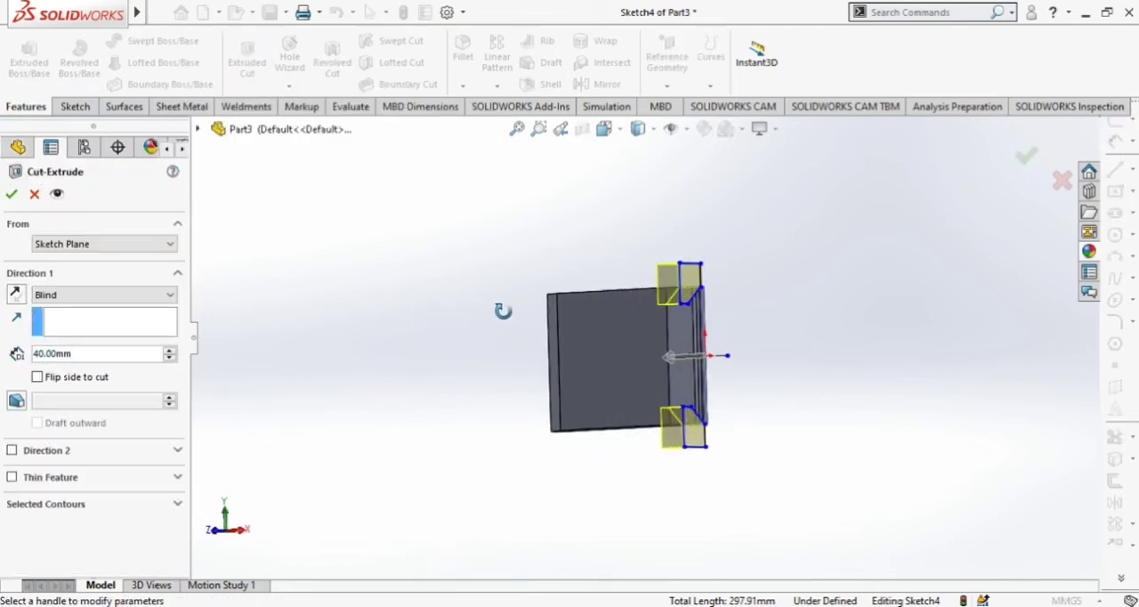
{"action": "scroll", "coordinate": [703, 288], "scroll_direction": "down", "scroll_amount": 3}
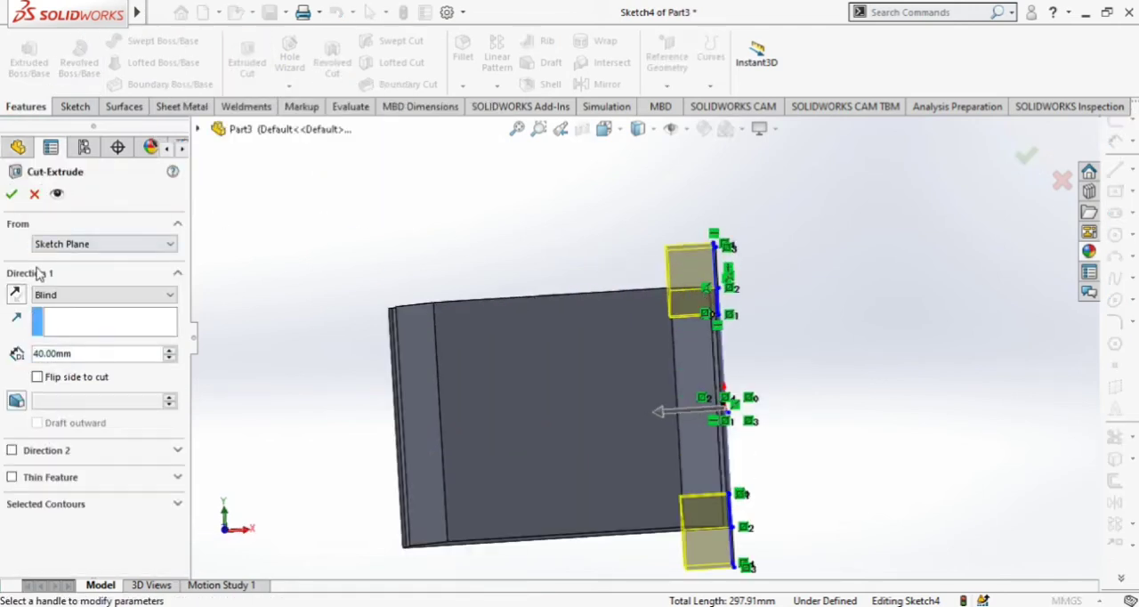
{"action": "left_click", "coordinate": [61, 294]}
{"action": "left_click", "coordinate": [69, 332]}
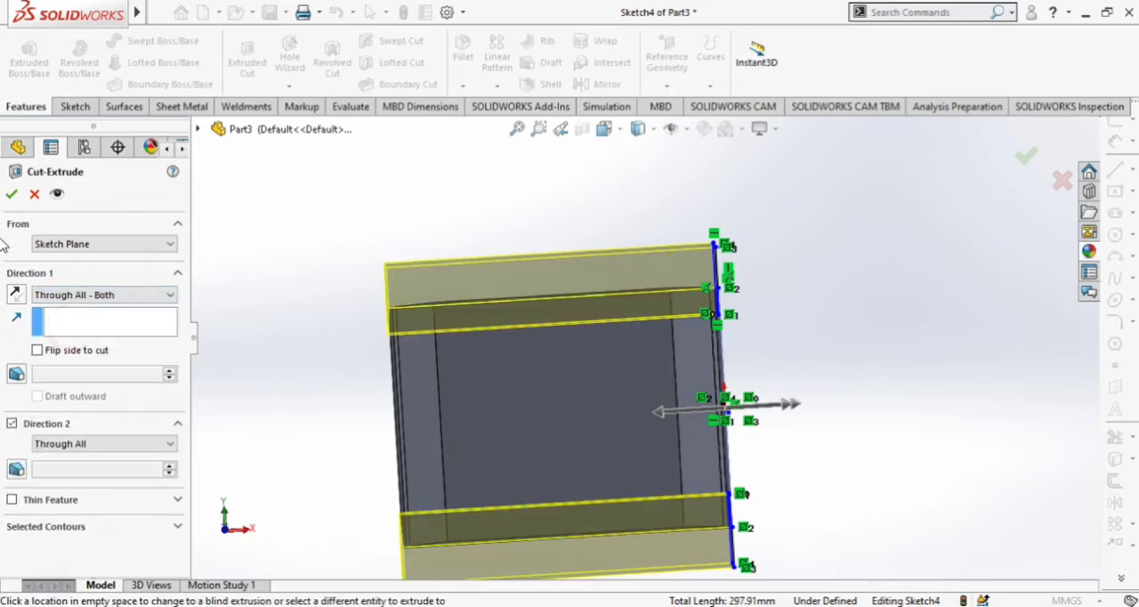
{"action": "left_click", "coordinate": [11, 195]}
Start a sketch on the narrow ledge face along the block's short edge and view it straight on.
{"action": "scroll", "coordinate": [454, 319], "scroll_direction": "up", "scroll_amount": 2}
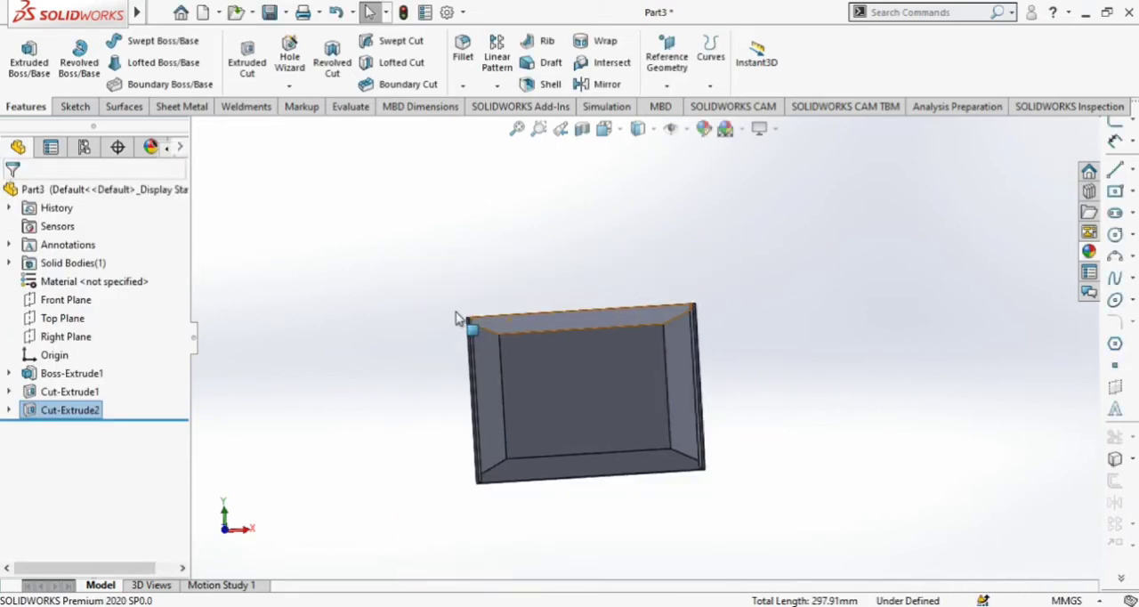
{"action": "middle_click_drag", "start_coordinate": [748, 400], "coordinate": [772, 437]}
{"action": "middle_click_drag", "start_coordinate": [677, 499], "coordinate": [674, 485]}
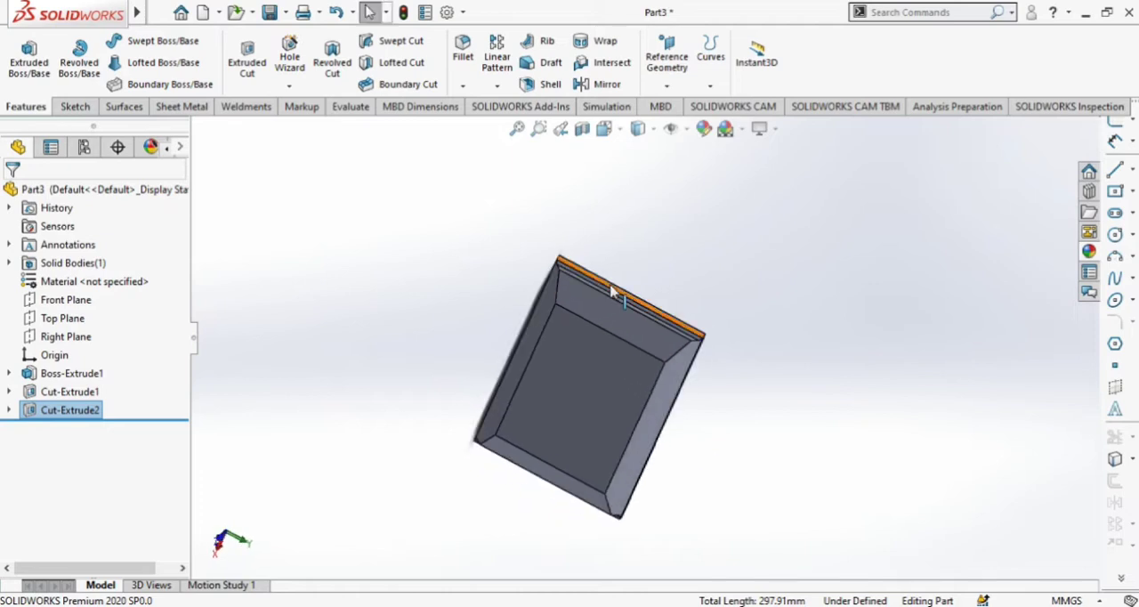
{"action": "scroll", "coordinate": [616, 284], "scroll_direction": "down", "scroll_amount": 4}
{"action": "scroll", "coordinate": [639, 318], "scroll_direction": "down", "scroll_amount": 3}
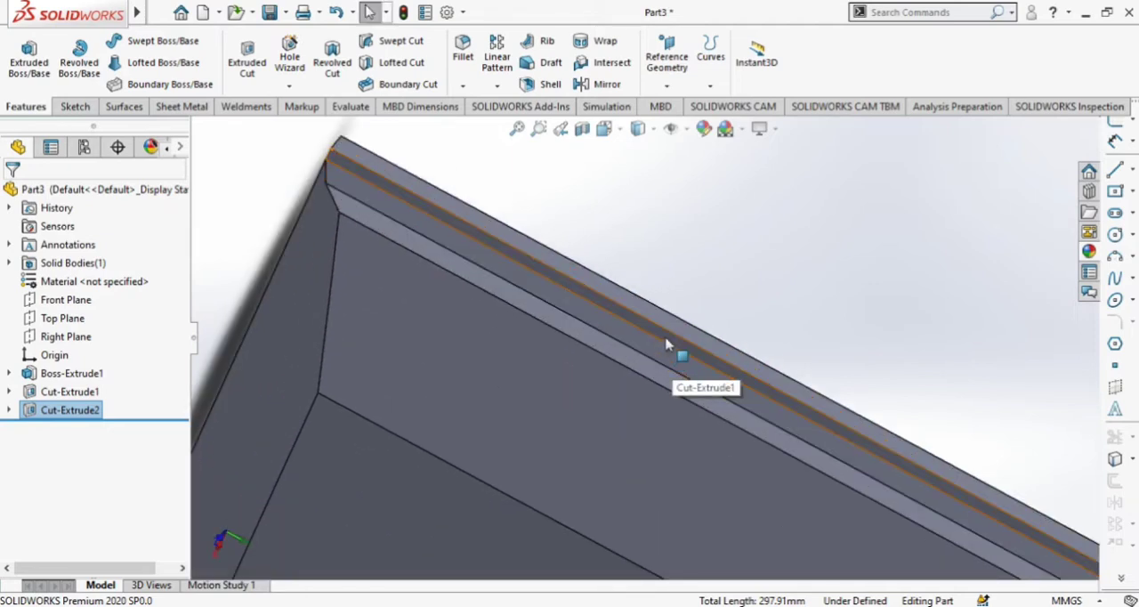
{"action": "left_click", "coordinate": [667, 343]}
{"action": "left_click", "coordinate": [737, 286]}
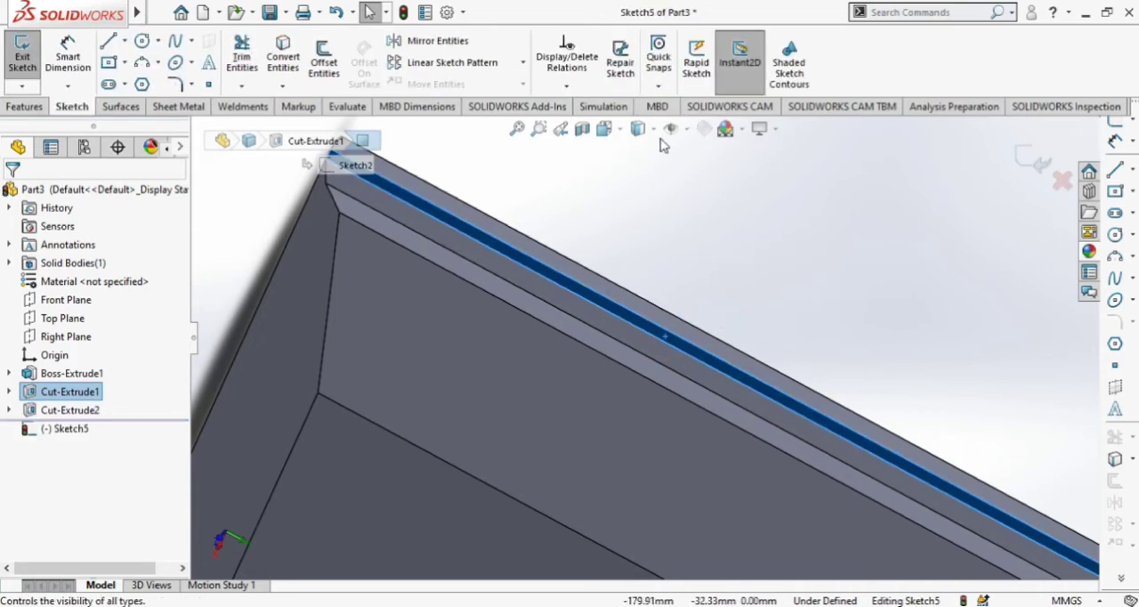
{"action": "left_click", "coordinate": [606, 128]}
{"action": "left_click", "coordinate": [700, 224]}
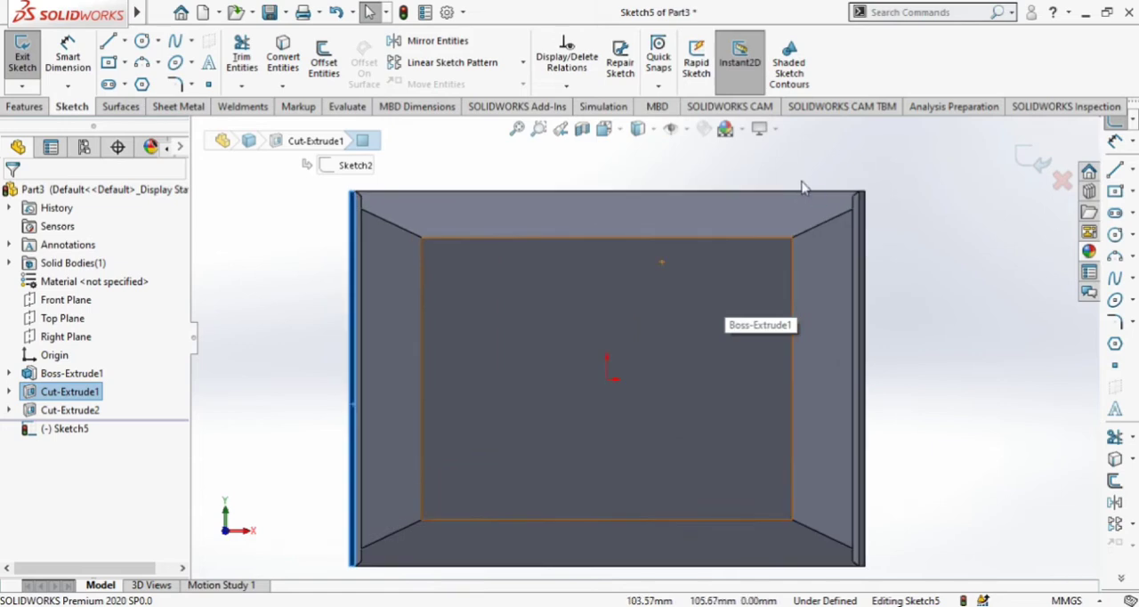
Sketch a center rectangle about 19 by 22 mm inside the block's upper-left corner.
{"action": "left_click", "coordinate": [104, 70]}
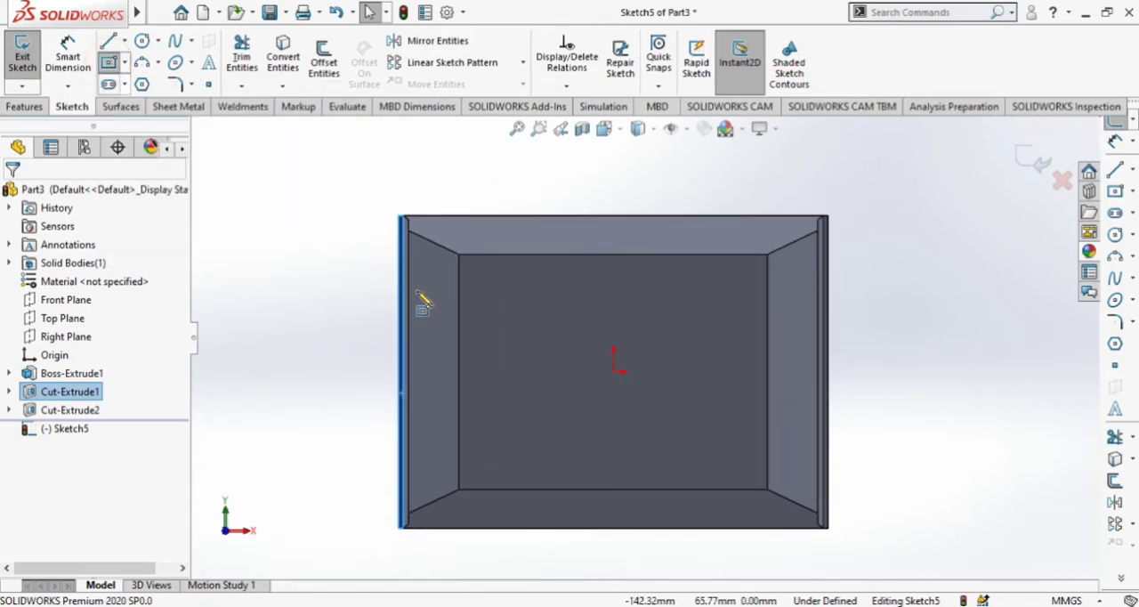
{"action": "left_click", "coordinate": [434, 242]}
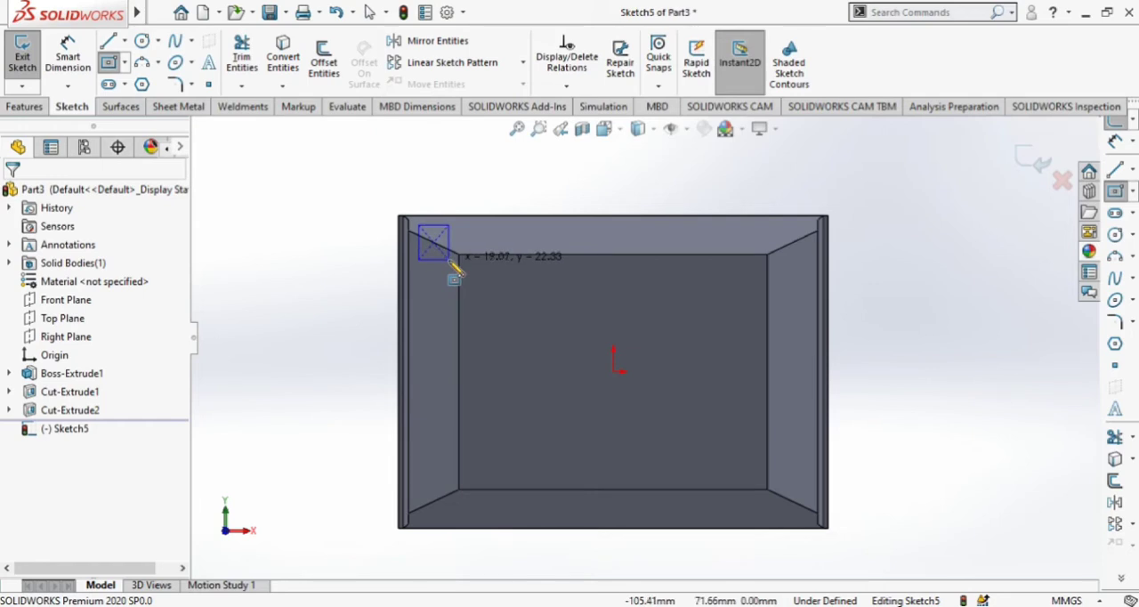
{"action": "left_click", "coordinate": [450, 259]}
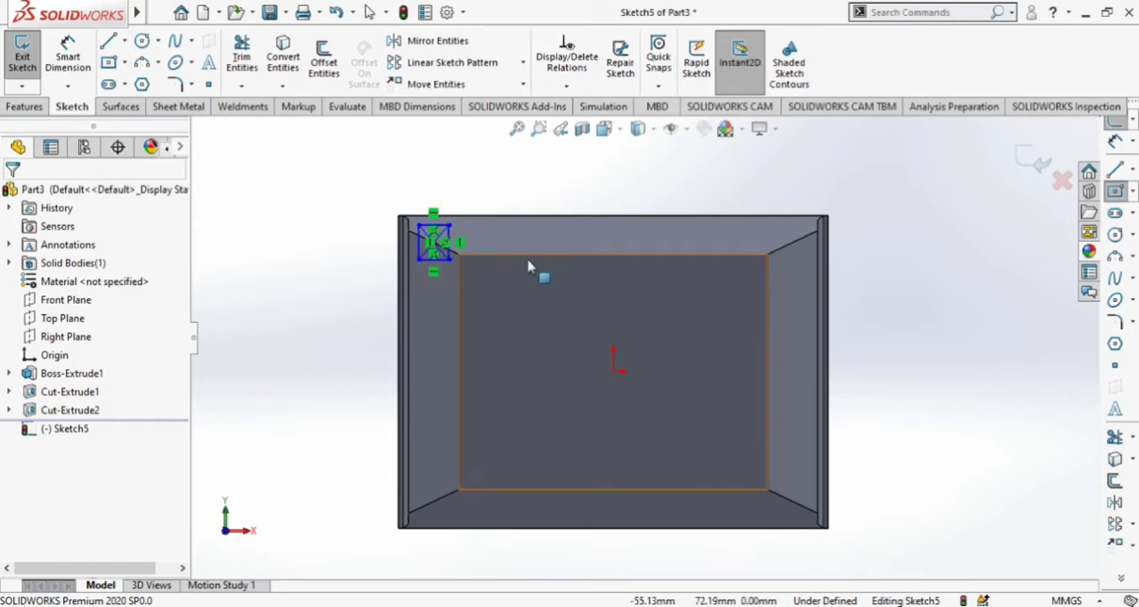
Dimension the corner rectangle to 20 mm wide and 24 mm high.
{"action": "left_click", "coordinate": [68, 58]}
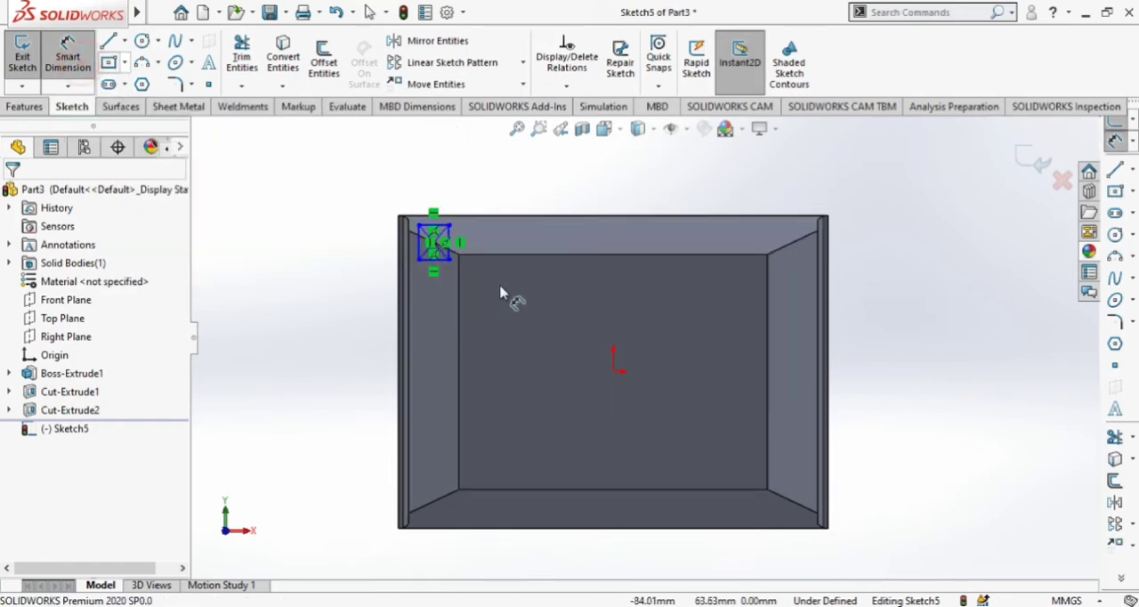
{"action": "scroll", "coordinate": [463, 269], "scroll_direction": "down", "scroll_amount": 3}
{"action": "left_click", "coordinate": [409, 188]}
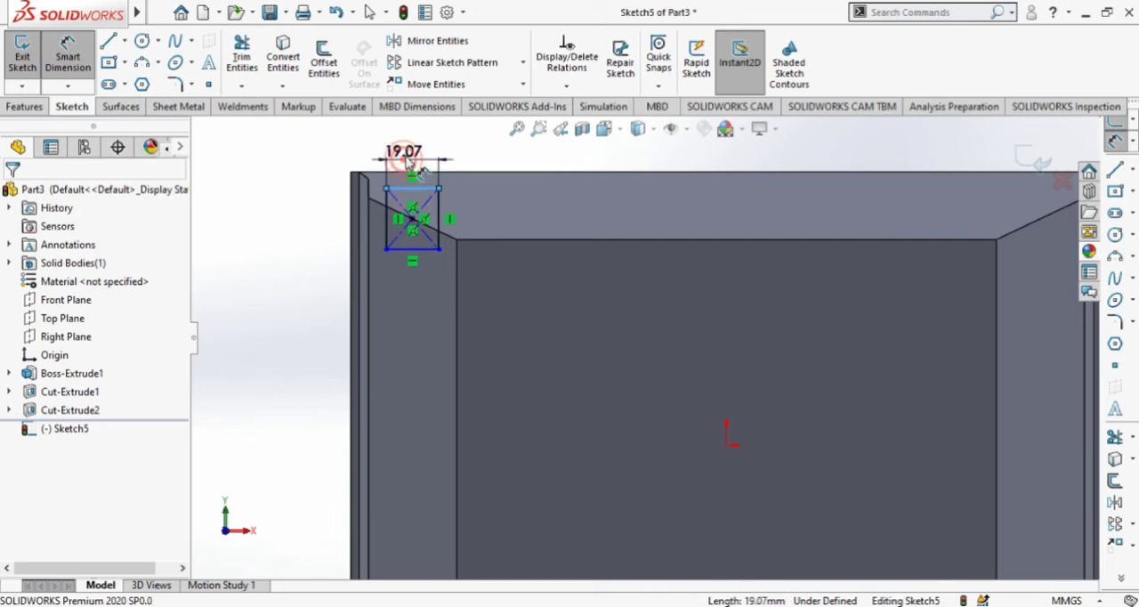
{"action": "left_click", "coordinate": [407, 160]}
{"action": "type", "text": "20"}
{"action": "key", "text": "Return"}
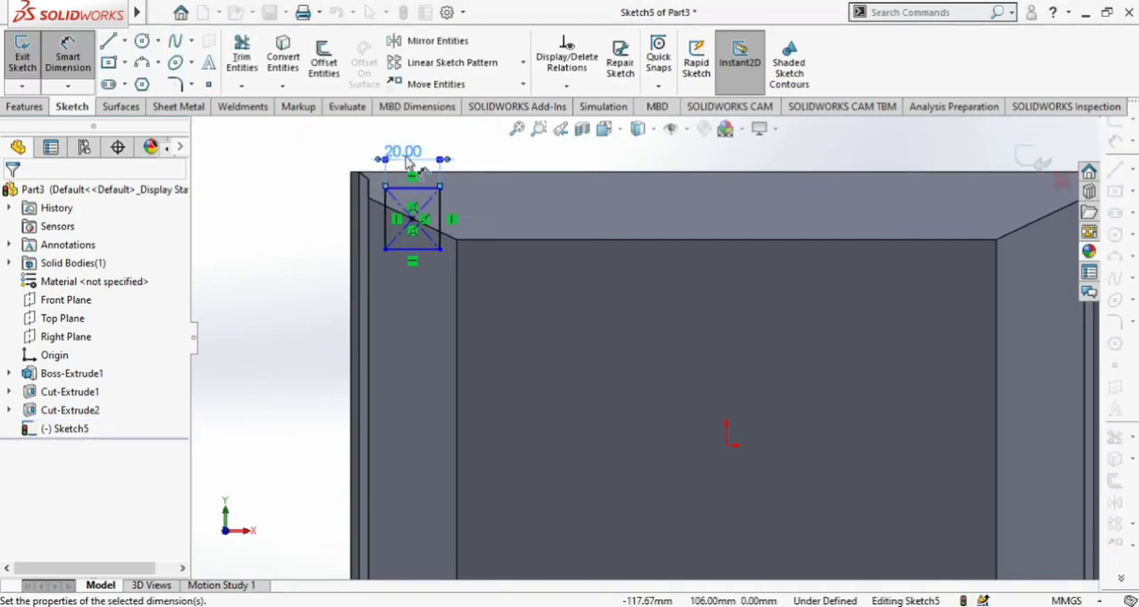
{"action": "left_click", "coordinate": [446, 217]}
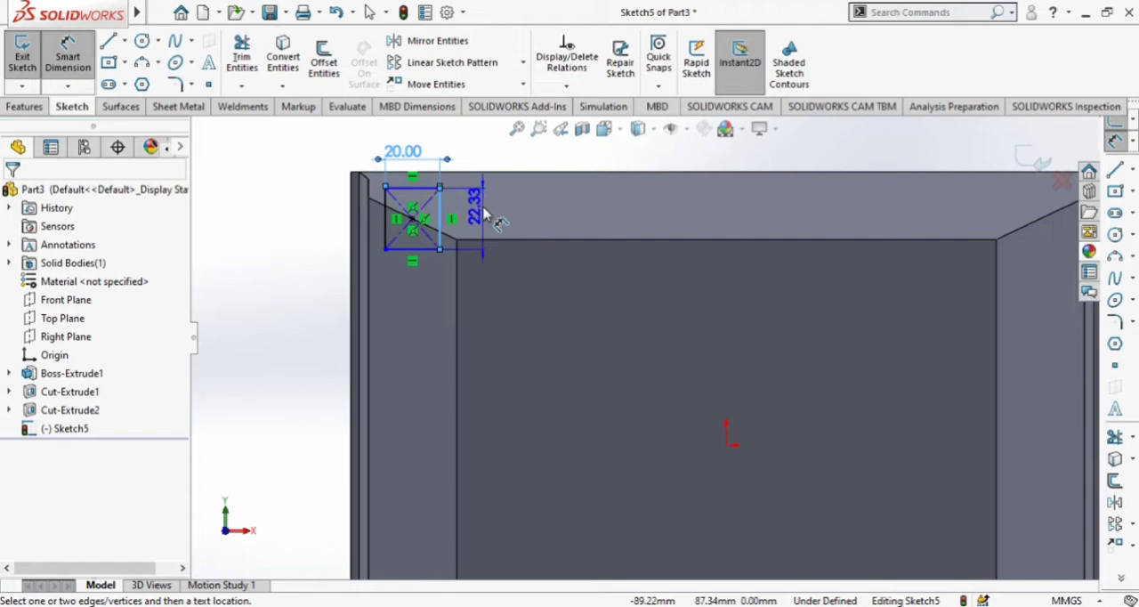
{"action": "left_click", "coordinate": [484, 212]}
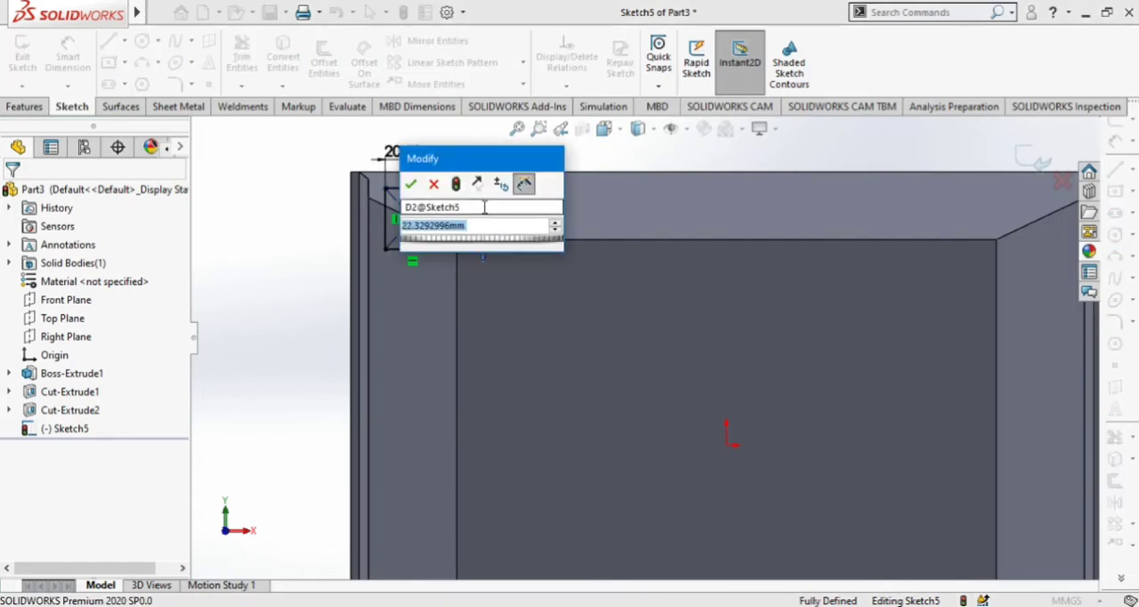
{"action": "type", "text": "2"}
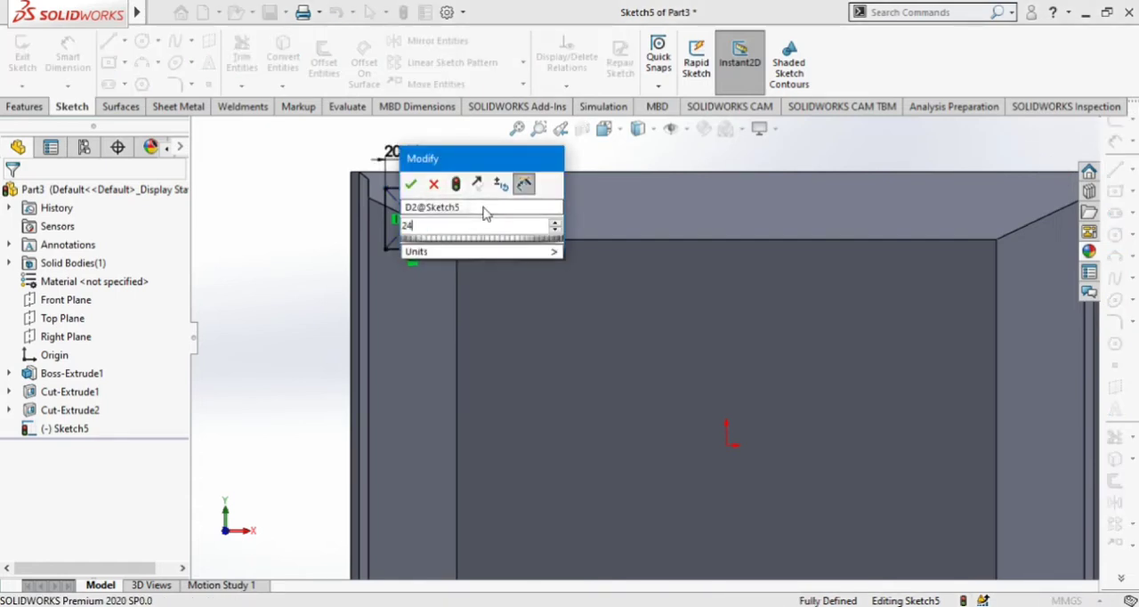
{"action": "type", "text": "4"}
{"action": "key", "text": "Return"}
Draw a vertical centerline about 113 mm long from the midpoint of the block's upper edge through the origin.
{"action": "scroll", "coordinate": [509, 325], "scroll_direction": "up", "scroll_amount": 3}
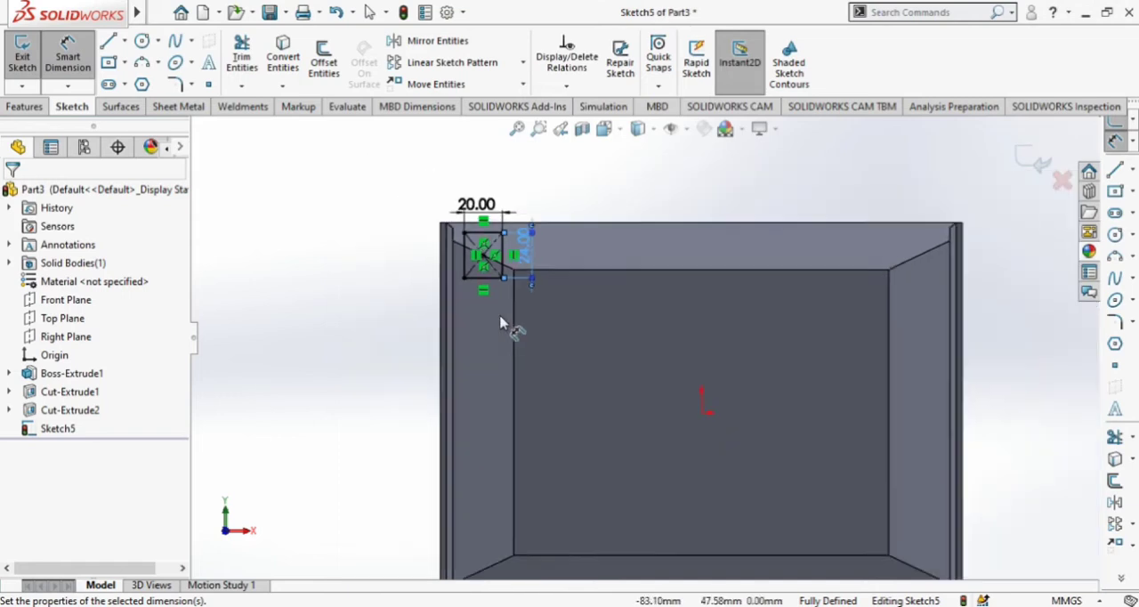
{"action": "left_click", "coordinate": [125, 41]}
{"action": "left_click", "coordinate": [134, 80]}
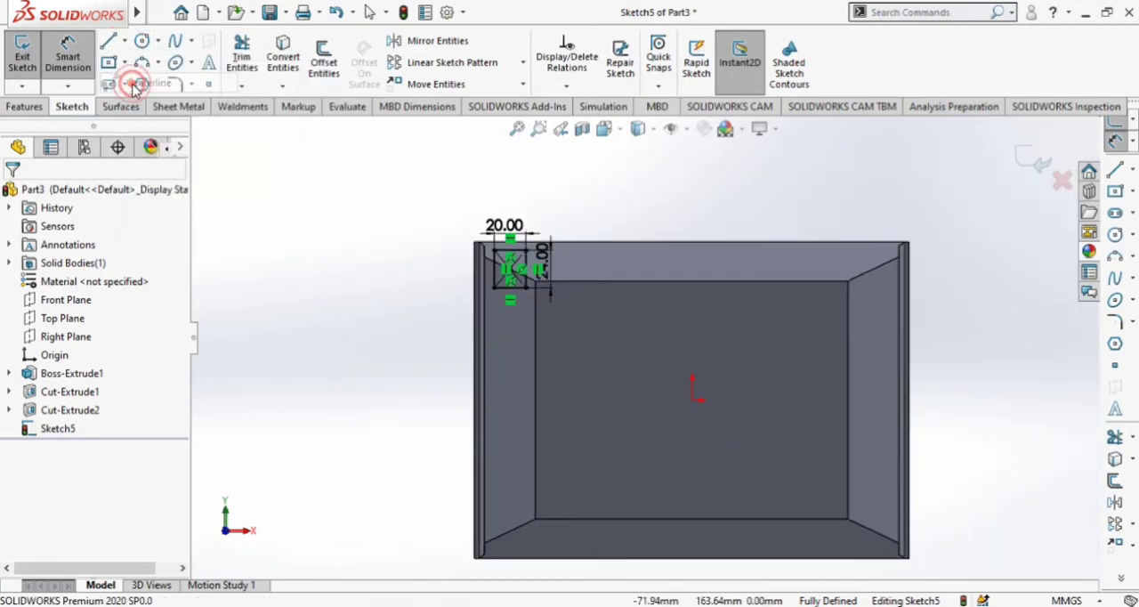
{"action": "left_click", "coordinate": [692, 241]}
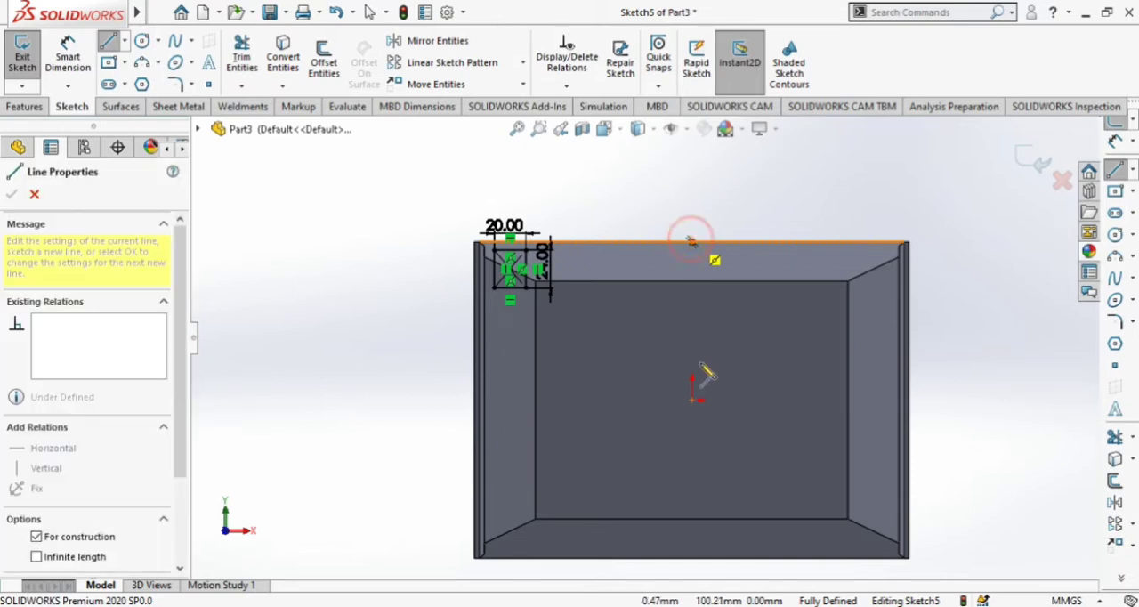
{"action": "left_click", "coordinate": [692, 419]}
{"action": "key", "text": "Escape"}
Draw a horizontal centerline about 191 mm long from the midpoint of the left ledge's inner edge through the origin.
{"action": "left_click", "coordinate": [124, 41]}
{"action": "left_click", "coordinate": [144, 82]}
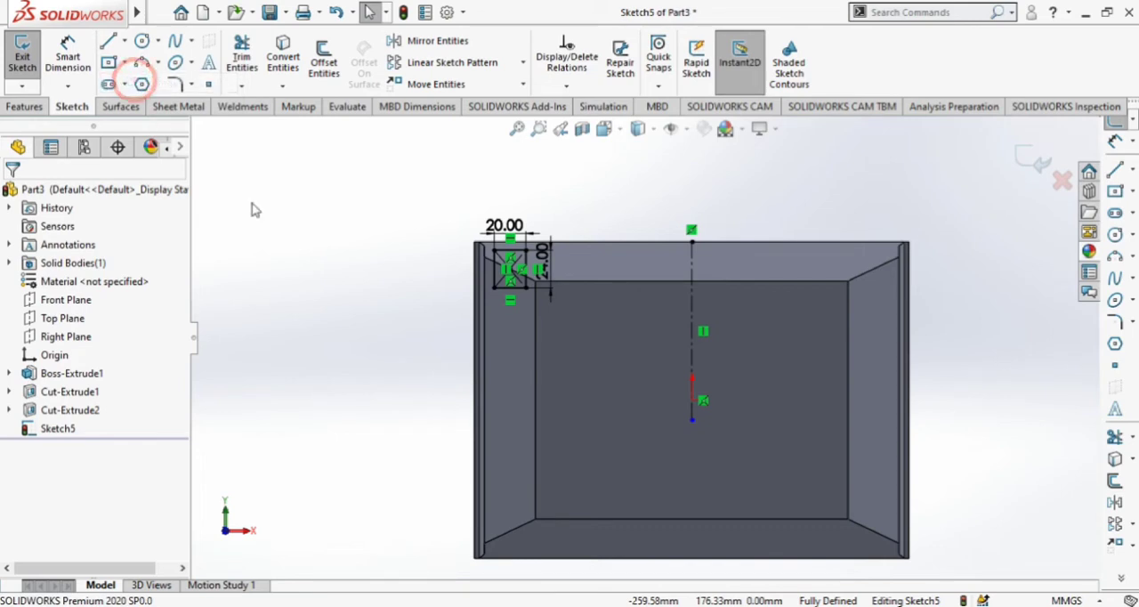
{"action": "left_click", "coordinate": [485, 400]}
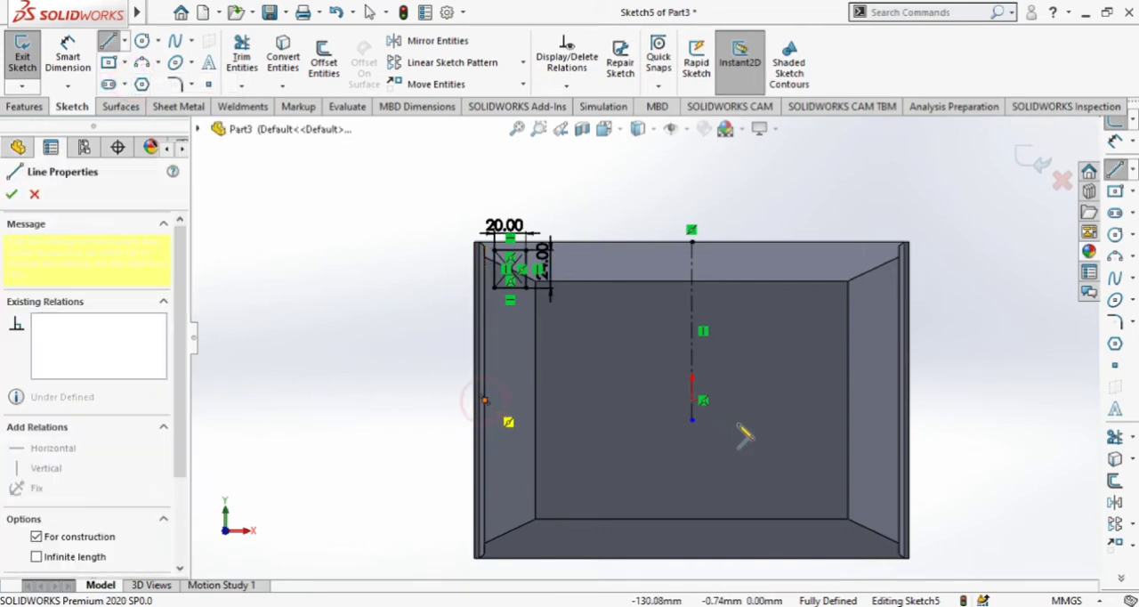
{"action": "left_click", "coordinate": [787, 400]}
{"action": "key", "text": "Escape"}
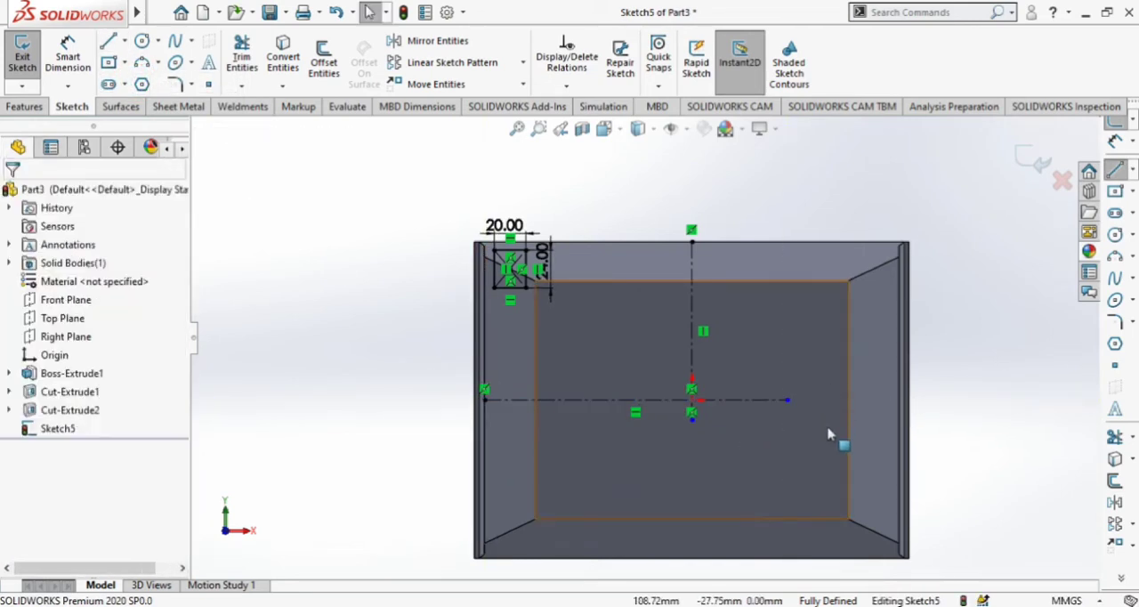
Mirror the four sides of the corner rectangle about the vertical centerline, keeping the original.
{"action": "scroll", "coordinate": [828, 433], "scroll_direction": "up", "scroll_amount": 1}
{"action": "scroll", "coordinate": [987, 360], "scroll_direction": "down", "scroll_amount": 1}
{"action": "left_click", "coordinate": [738, 198]}
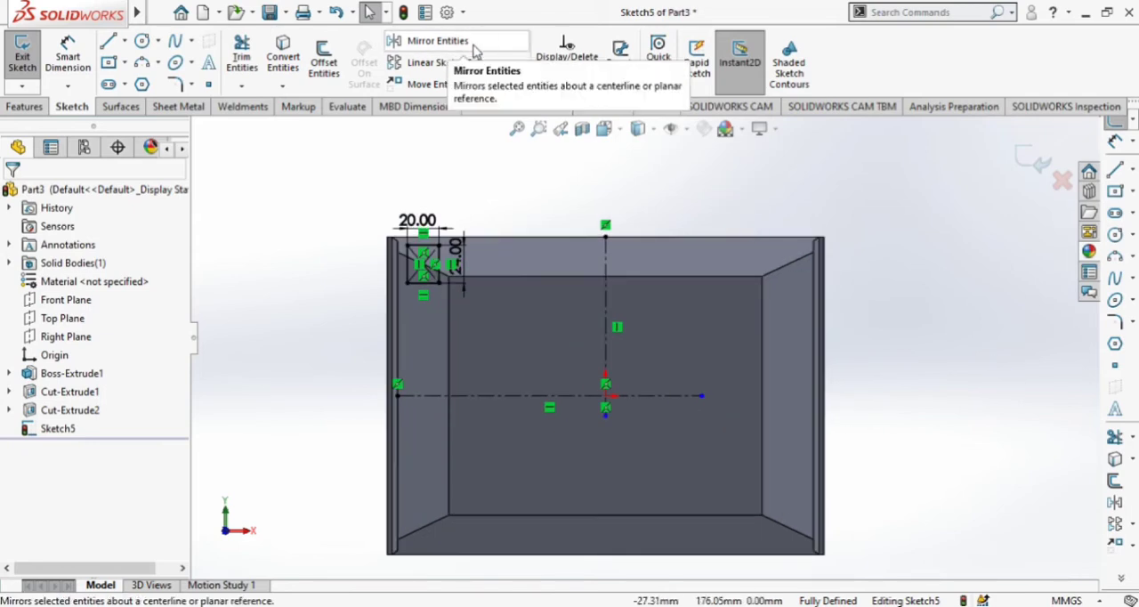
{"action": "left_click", "coordinate": [471, 41]}
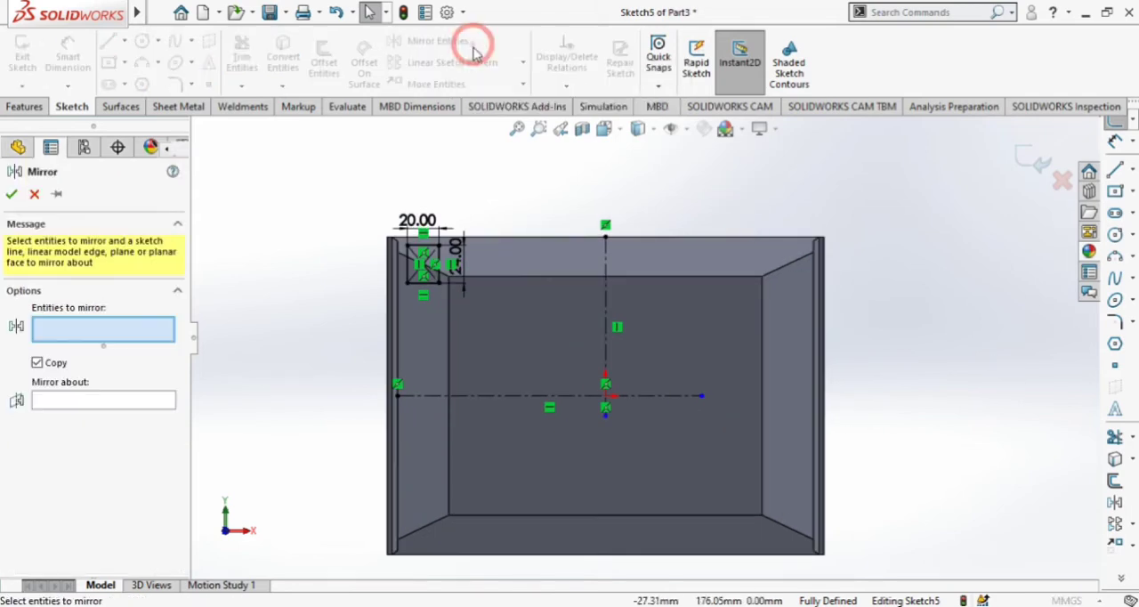
{"action": "left_click", "coordinate": [437, 264]}
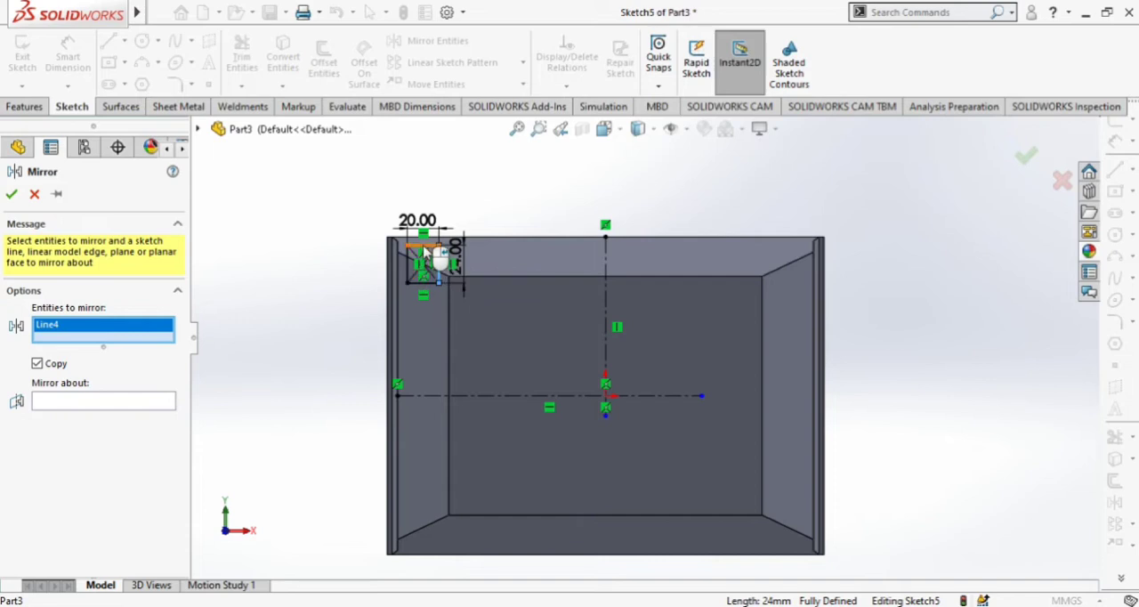
{"action": "scroll", "coordinate": [437, 255], "scroll_direction": "up", "scroll_amount": 3}
{"action": "left_click", "coordinate": [537, 294]}
{"action": "left_click", "coordinate": [486, 347]}
{"action": "left_click", "coordinate": [524, 406]}
{"action": "scroll", "coordinate": [522, 414], "scroll_direction": "down", "scroll_amount": 1}
{"action": "scroll", "coordinate": [643, 382], "scroll_direction": "down", "scroll_amount": 3}
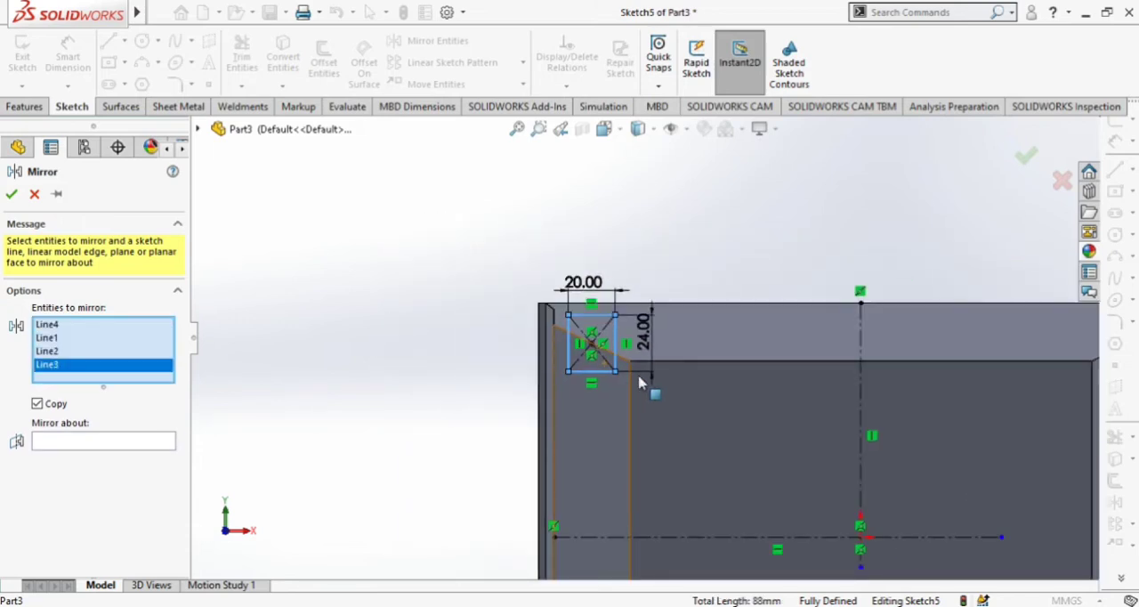
{"action": "left_click", "coordinate": [129, 448]}
{"action": "left_click", "coordinate": [824, 328]}
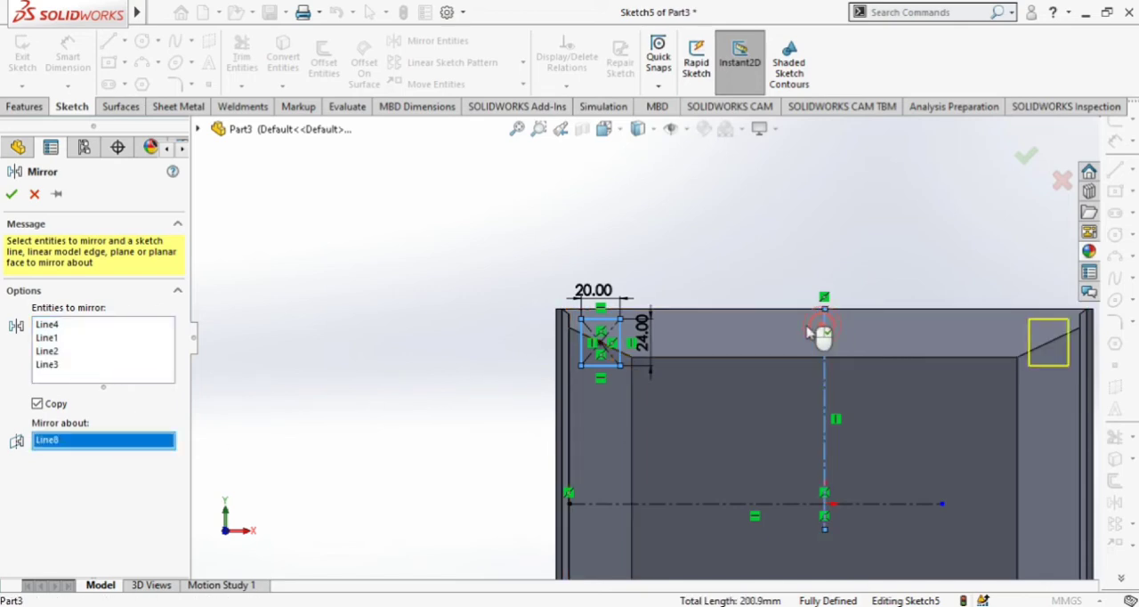
{"action": "scroll", "coordinate": [668, 379], "scroll_direction": "down", "scroll_amount": 3}
{"action": "scroll", "coordinate": [884, 306], "scroll_direction": "up", "scroll_amount": 1}
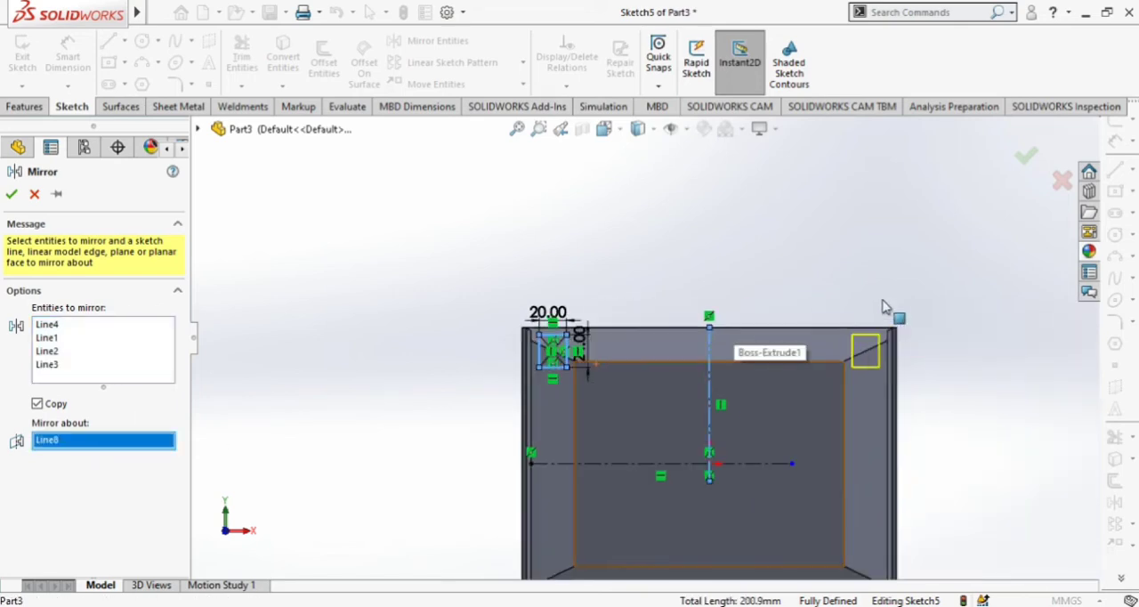
{"action": "left_click", "coordinate": [11, 196]}
Mirror all eight lines of the two upper rectangles about the horizontal centerline, keeping the originals.
{"action": "scroll", "coordinate": [643, 414], "scroll_direction": "down", "scroll_amount": 3}
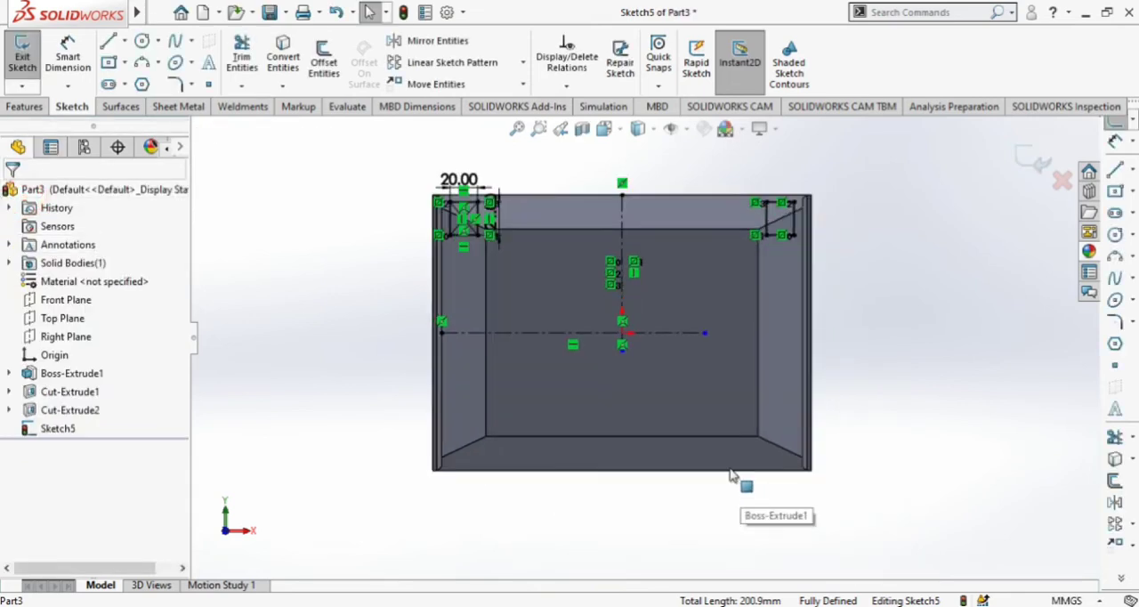
{"action": "left_click", "coordinate": [463, 45]}
{"action": "scroll", "coordinate": [485, 253], "scroll_direction": "up", "scroll_amount": 5}
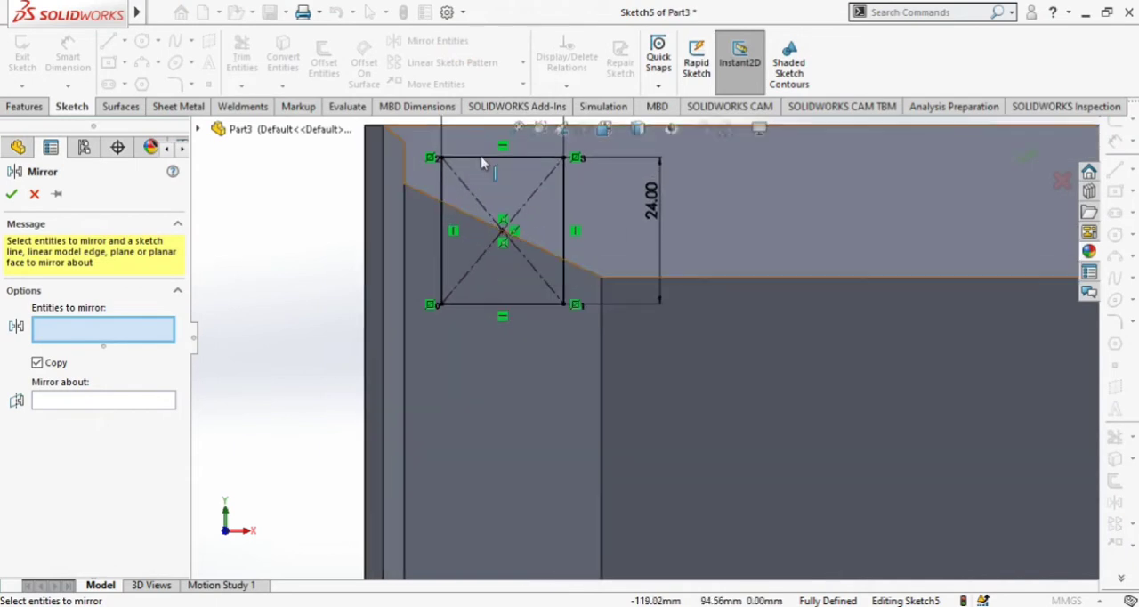
{"action": "left_click", "coordinate": [481, 159]}
{"action": "left_click", "coordinate": [443, 234]}
{"action": "left_click", "coordinate": [473, 303]}
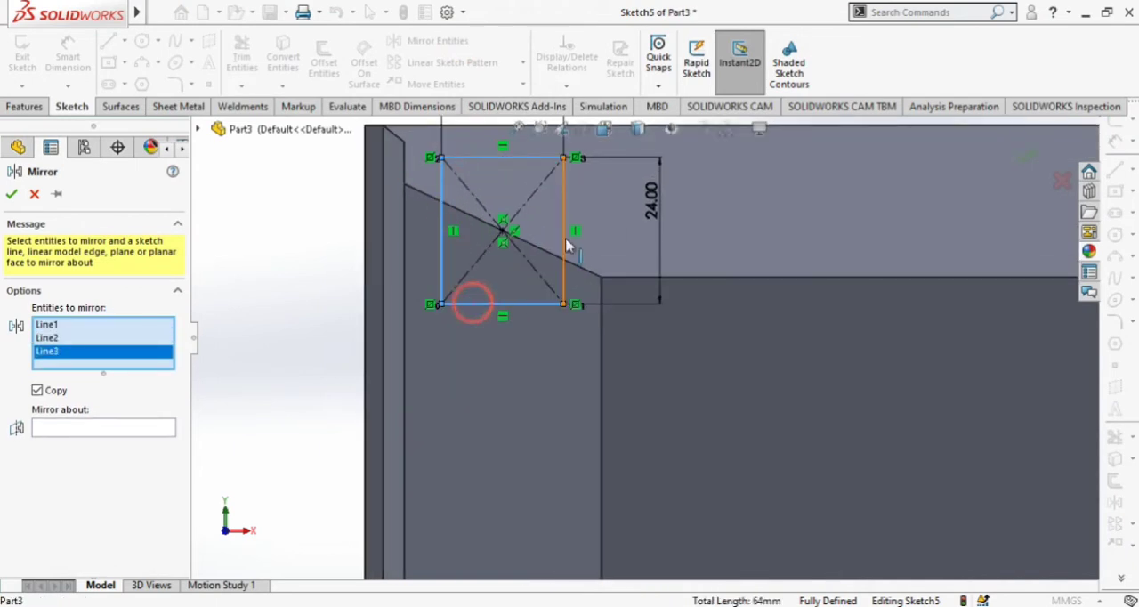
{"action": "left_click", "coordinate": [564, 245]}
{"action": "scroll", "coordinate": [451, 323], "scroll_direction": "down", "scroll_amount": 4}
{"action": "scroll", "coordinate": [848, 272], "scroll_direction": "up", "scroll_amount": 3}
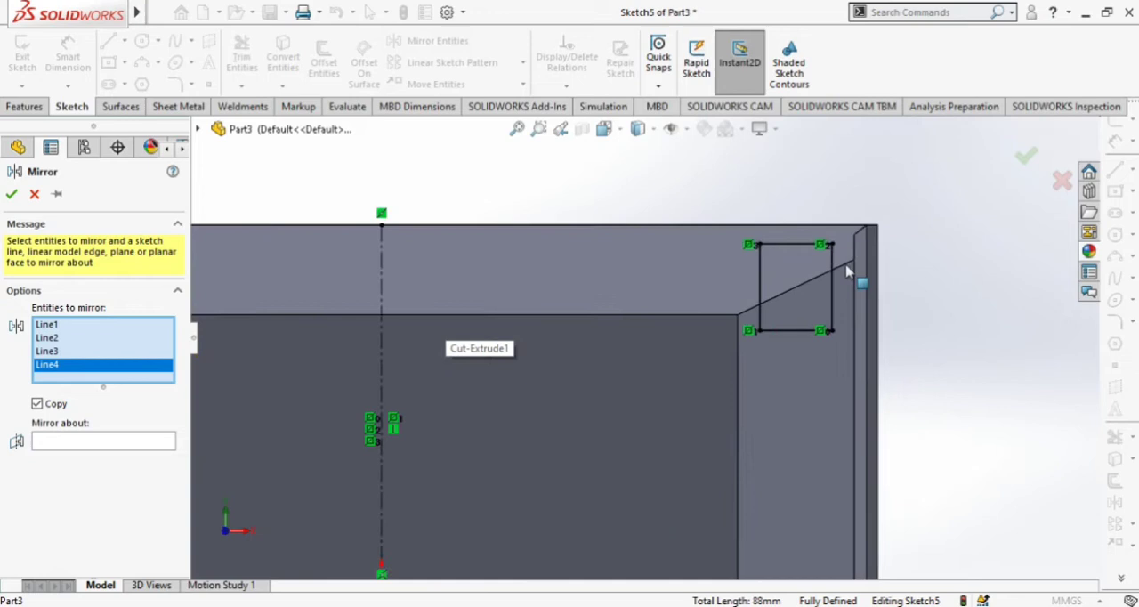
{"action": "scroll", "coordinate": [848, 271], "scroll_direction": "up", "scroll_amount": 3}
{"action": "left_click", "coordinate": [694, 236]}
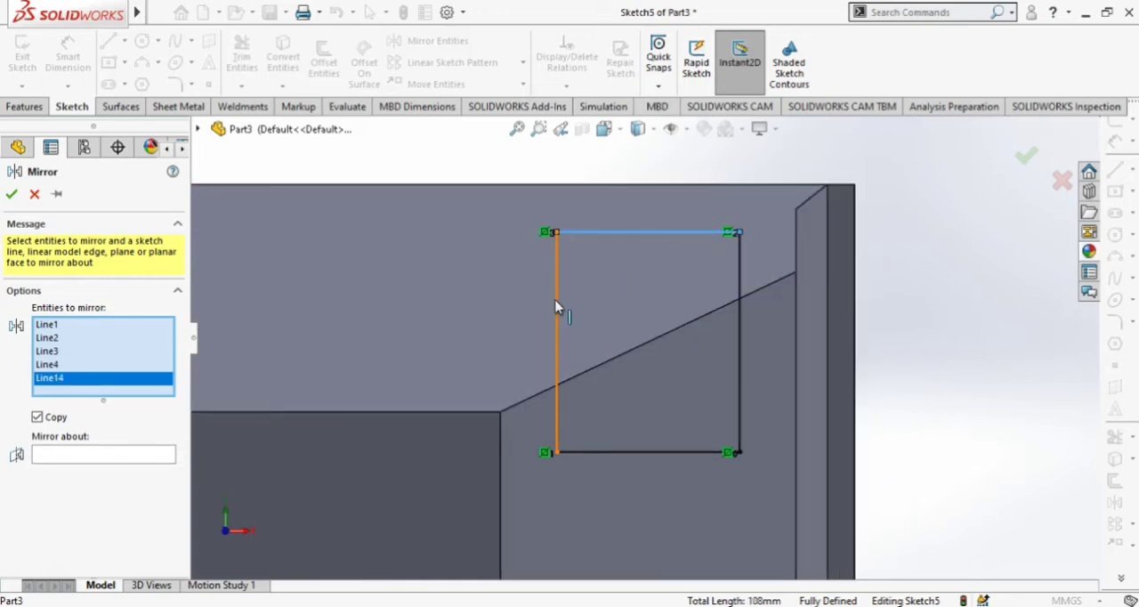
{"action": "left_click", "coordinate": [557, 307]}
{"action": "left_click", "coordinate": [614, 454]}
{"action": "left_click", "coordinate": [739, 396]}
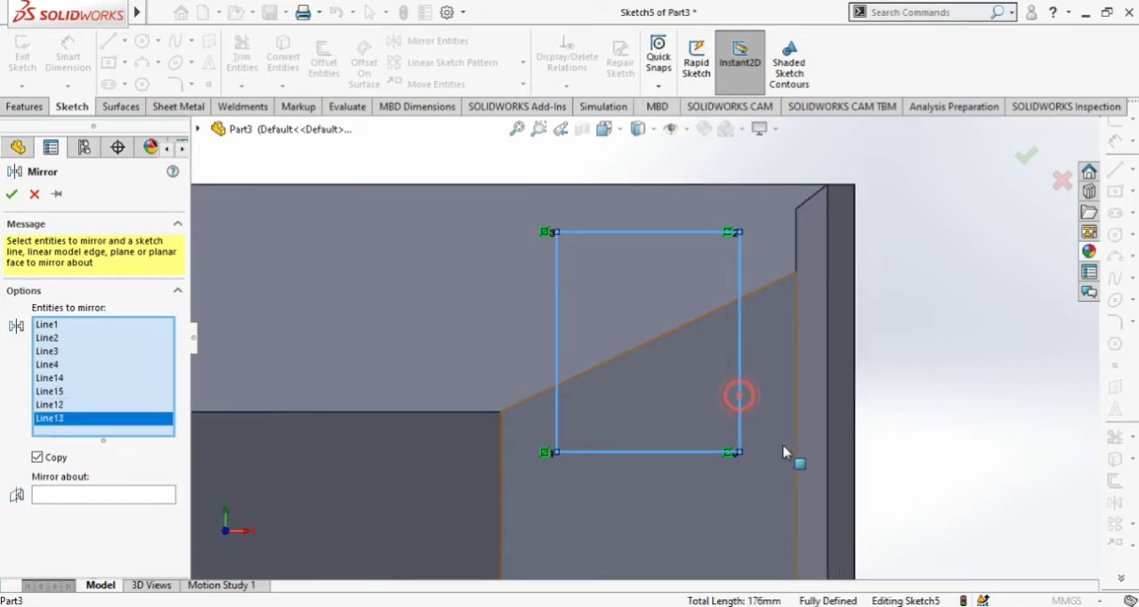
{"action": "scroll", "coordinate": [783, 446], "scroll_direction": "down", "scroll_amount": 5}
{"action": "scroll", "coordinate": [517, 420], "scroll_direction": "up", "scroll_amount": 2}
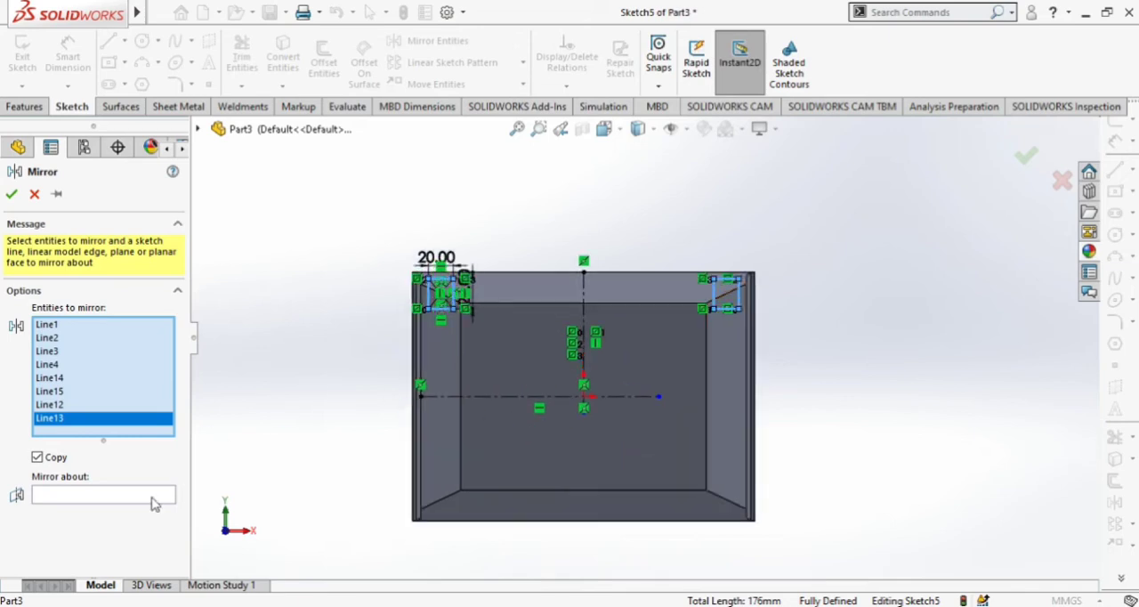
{"action": "left_click", "coordinate": [125, 504]}
{"action": "left_click", "coordinate": [513, 398]}
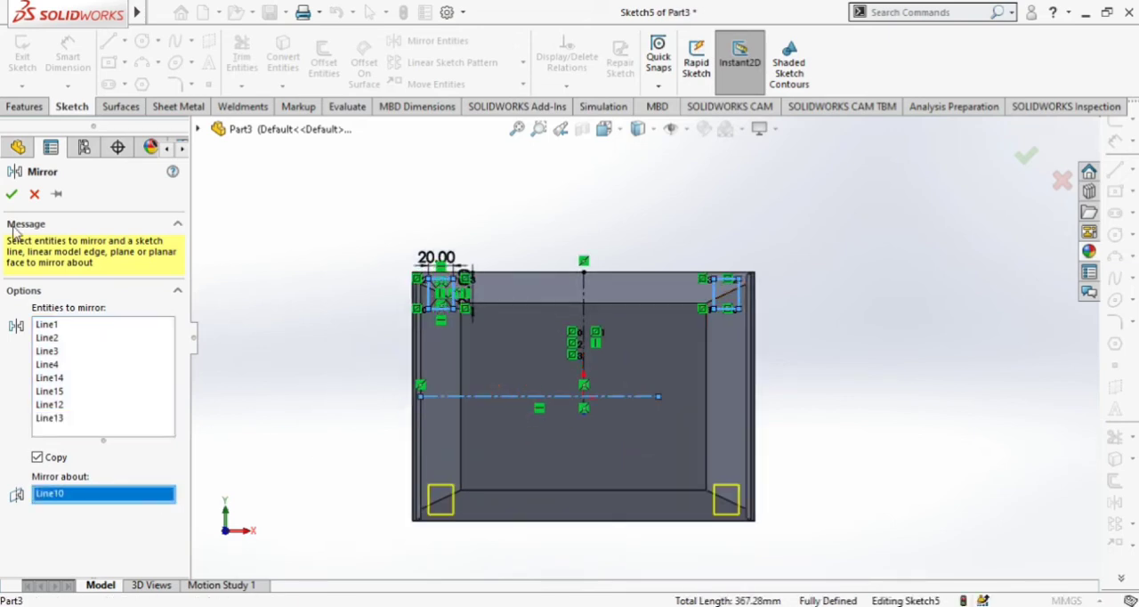
{"action": "left_click", "coordinate": [12, 195]}
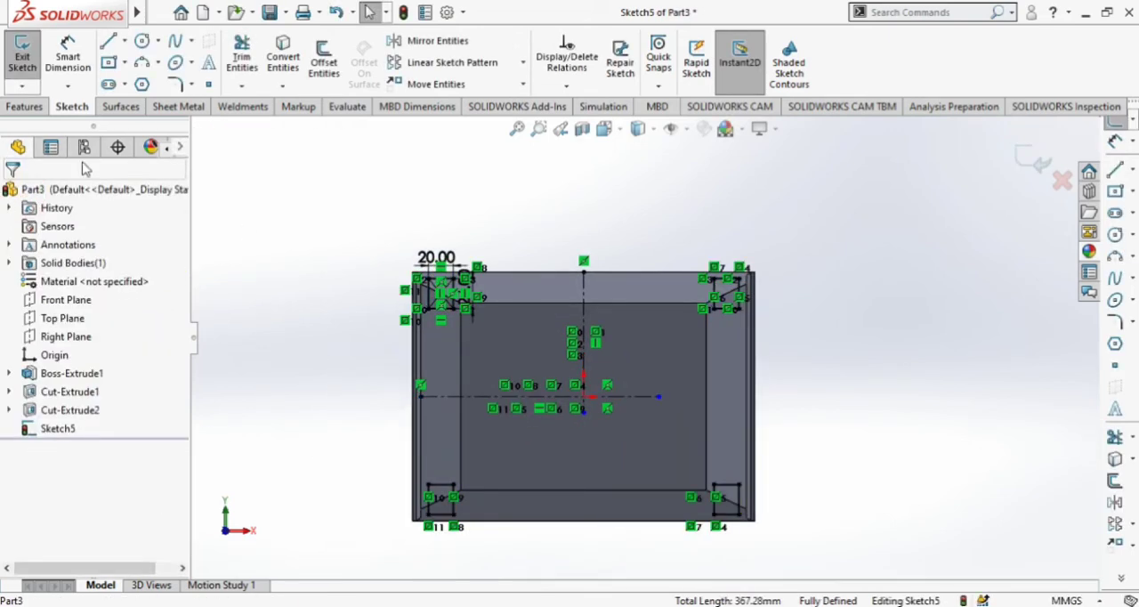
Extrude the four corner rectangles 340 mm as blind bosses merged with the block.
{"action": "left_click", "coordinate": [23, 107]}
{"action": "left_click", "coordinate": [25, 56]}
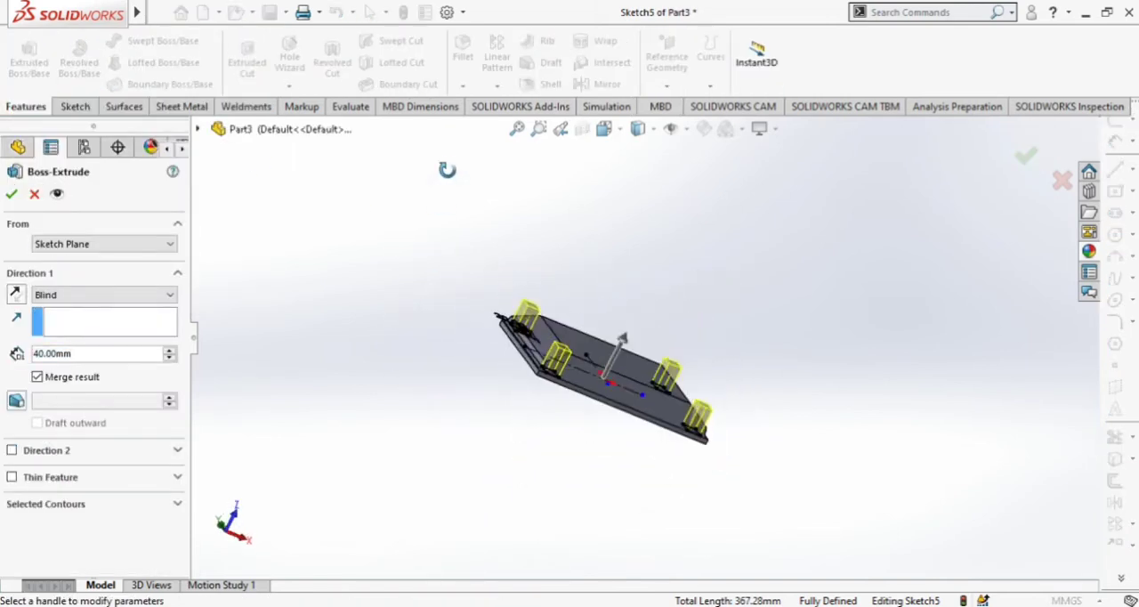
{"action": "left_click", "coordinate": [170, 350]}
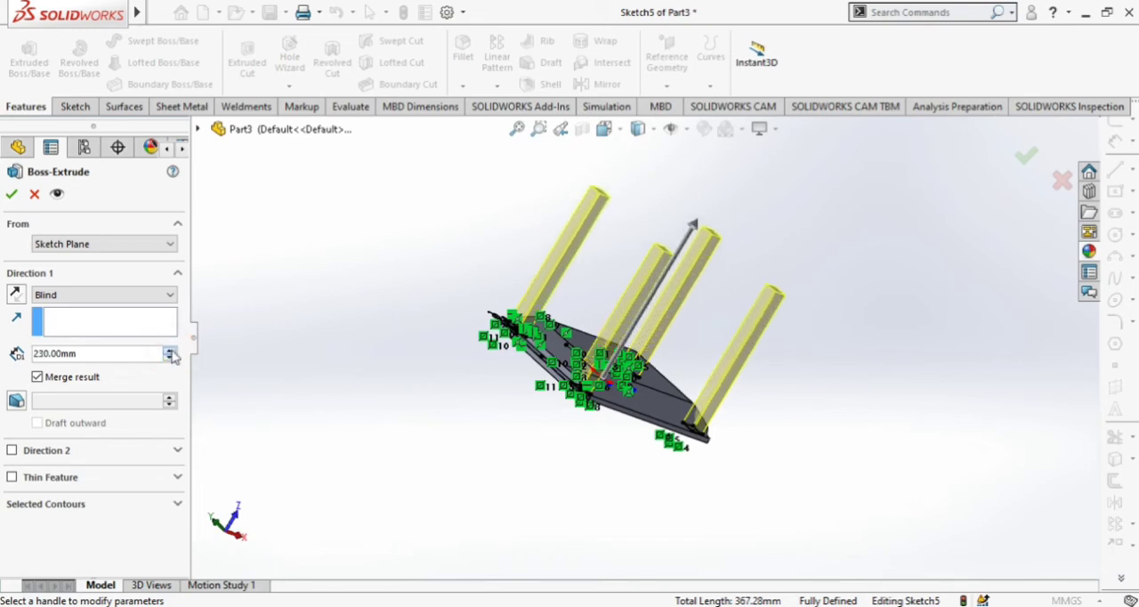
{"action": "left_click", "coordinate": [171, 353]}
{"action": "middle_click_drag", "start_coordinate": [449, 405], "coordinate": [374, 415]}
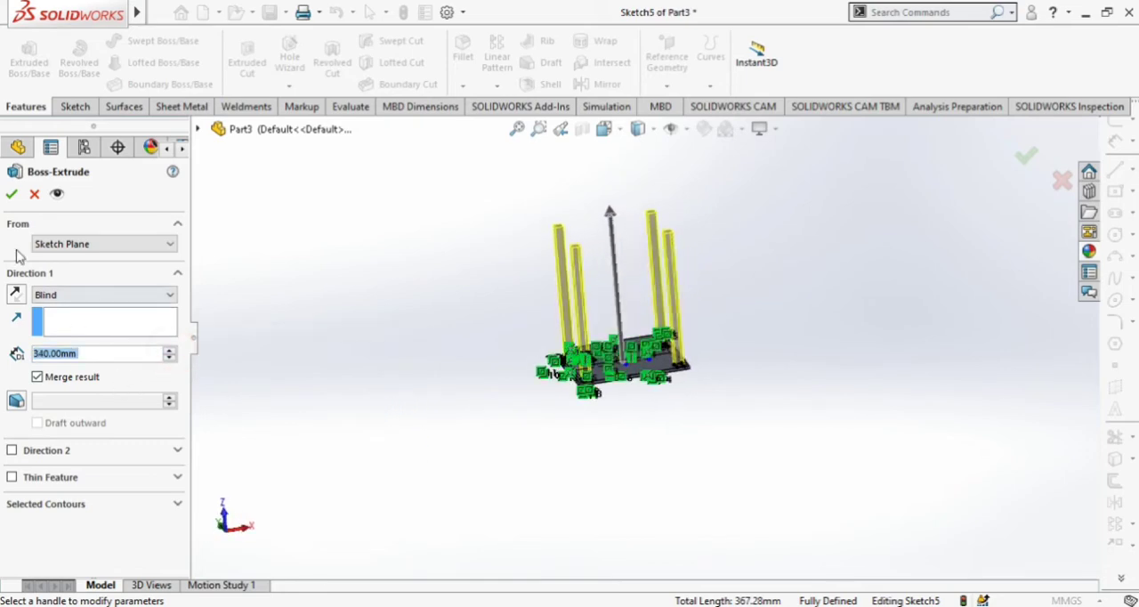
{"action": "left_click", "coordinate": [12, 196]}
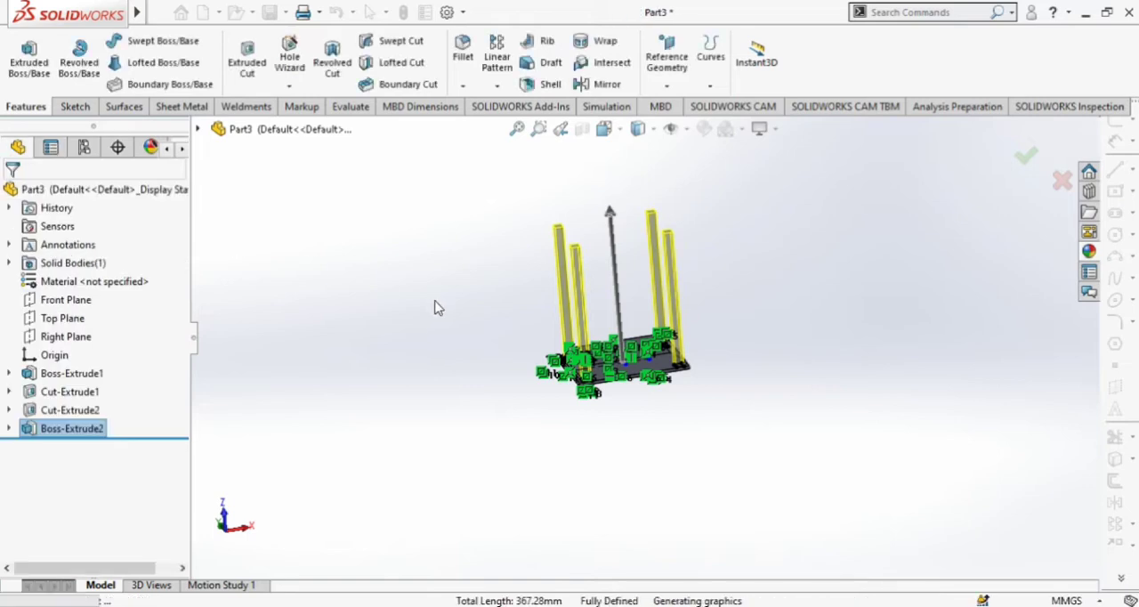
On one leg's end face, sketch a corner rectangle about 250 mm wide spanning the outer corners of all four legs.
{"action": "middle_click_drag", "start_coordinate": [458, 318], "coordinate": [812, 542]}
{"action": "left_click", "coordinate": [505, 280]}
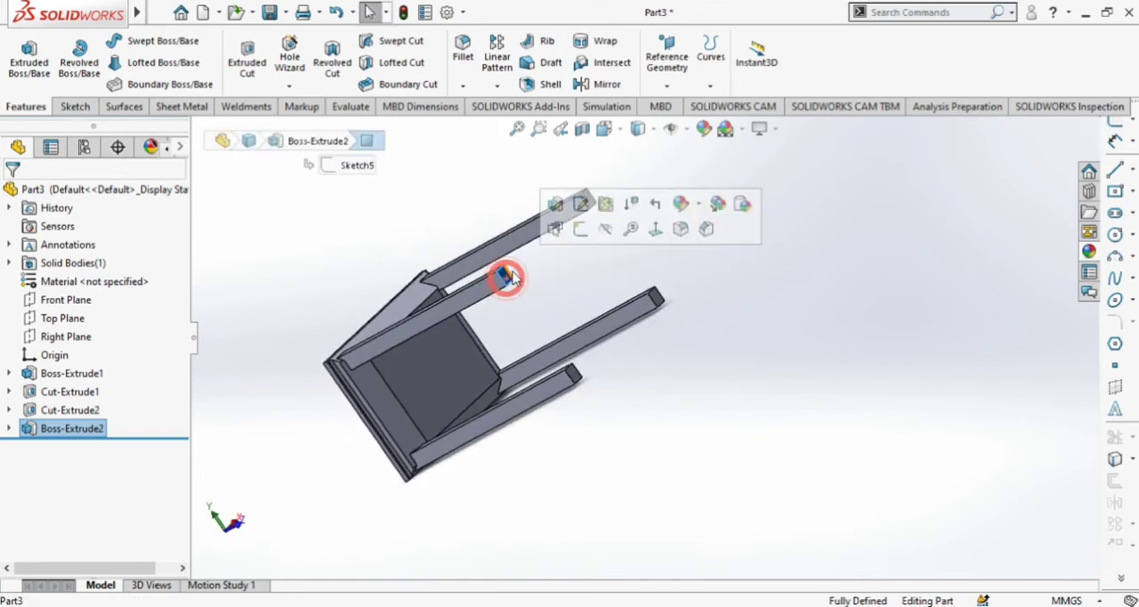
{"action": "left_click", "coordinate": [580, 233]}
{"action": "left_click", "coordinate": [623, 131]}
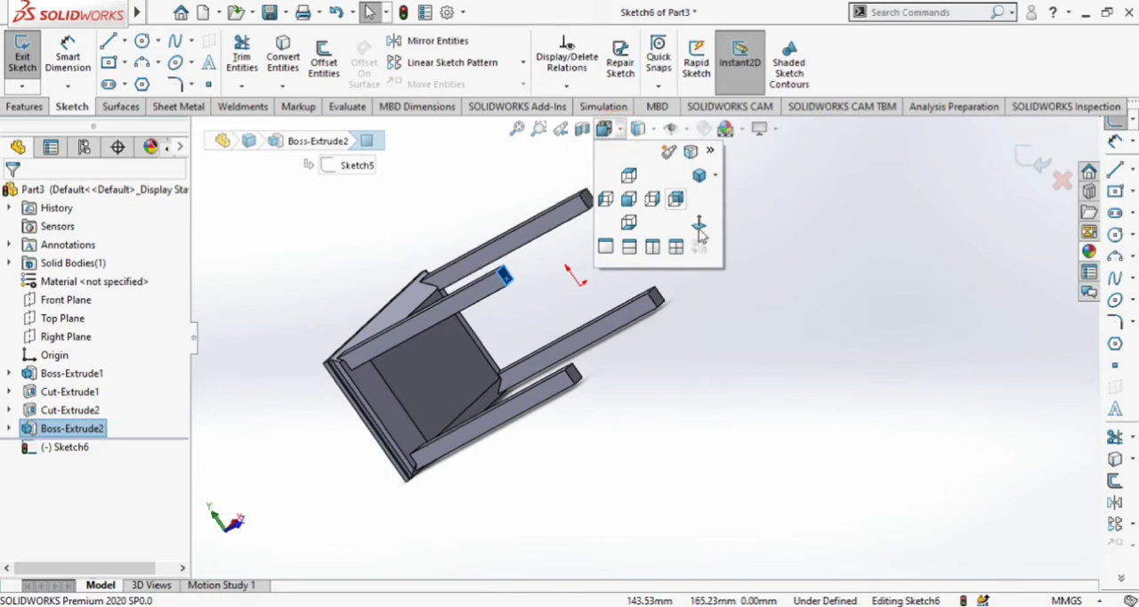
{"action": "left_click", "coordinate": [700, 227]}
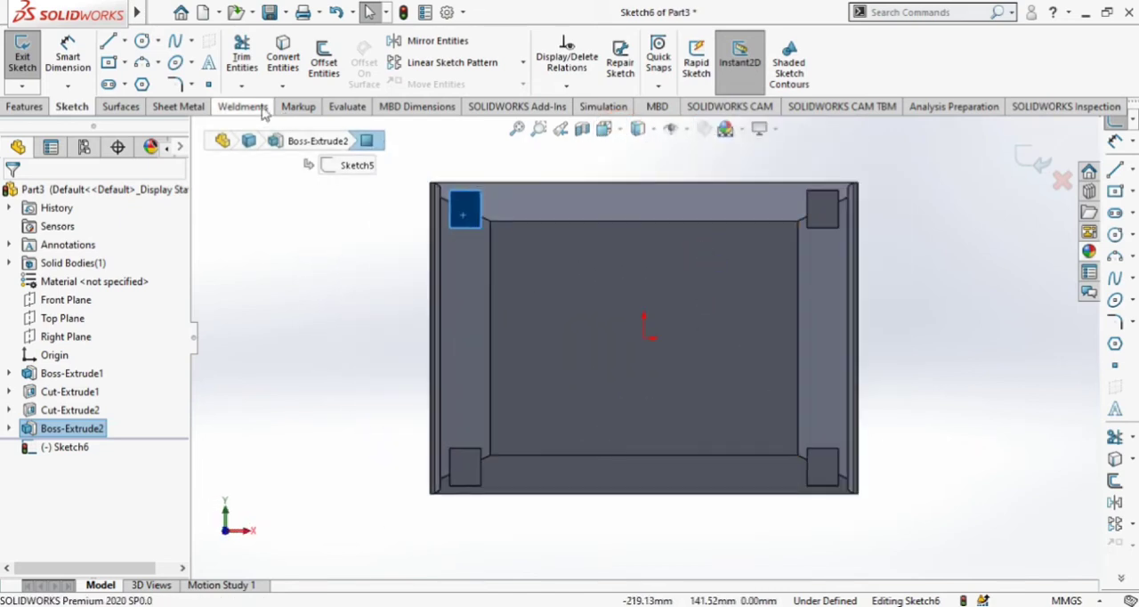
{"action": "left_click", "coordinate": [112, 63]}
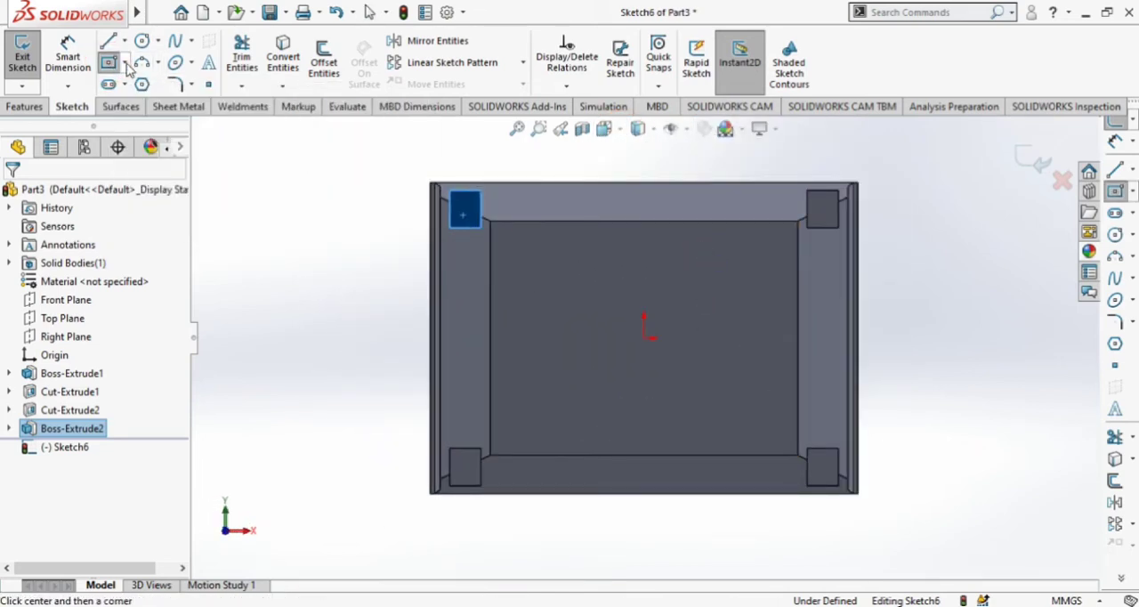
{"action": "left_click", "coordinate": [125, 64]}
{"action": "left_click", "coordinate": [133, 83]}
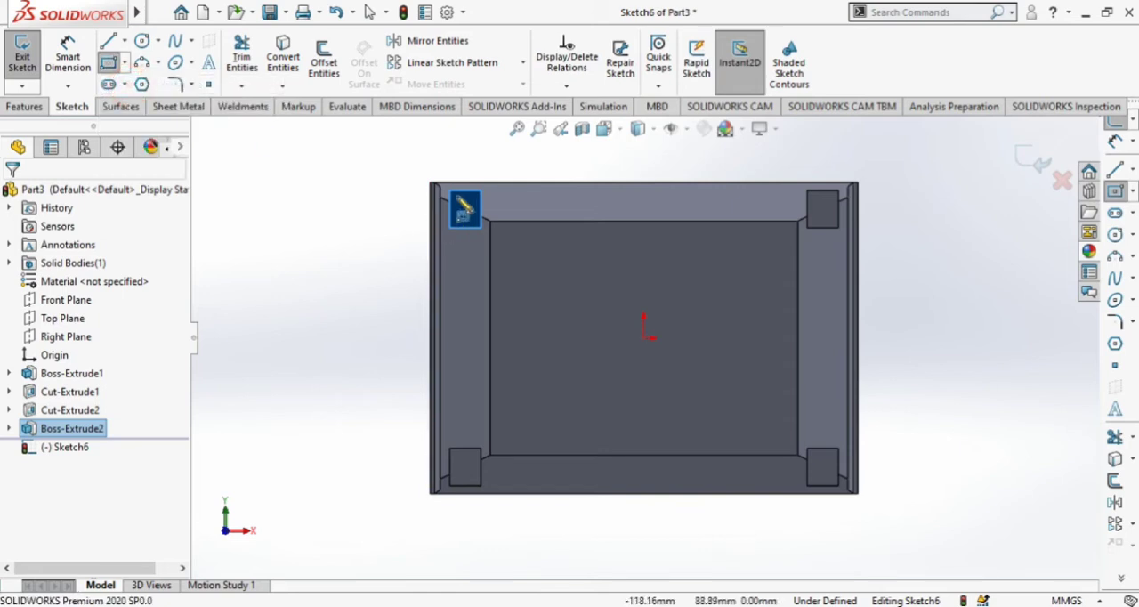
{"action": "left_click", "coordinate": [450, 190]}
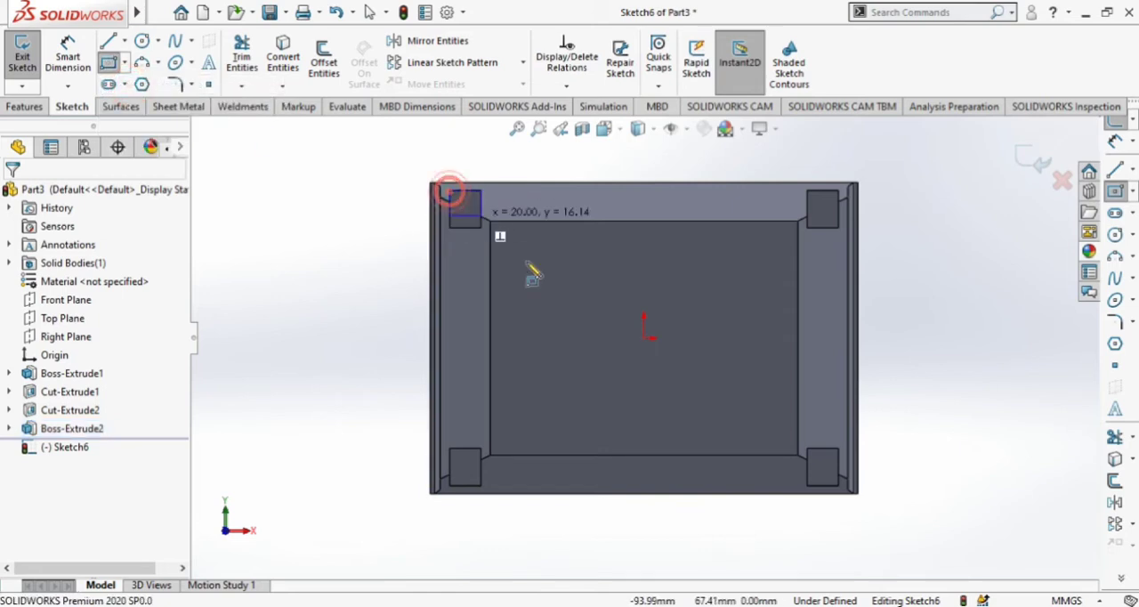
{"action": "left_click", "coordinate": [838, 488]}
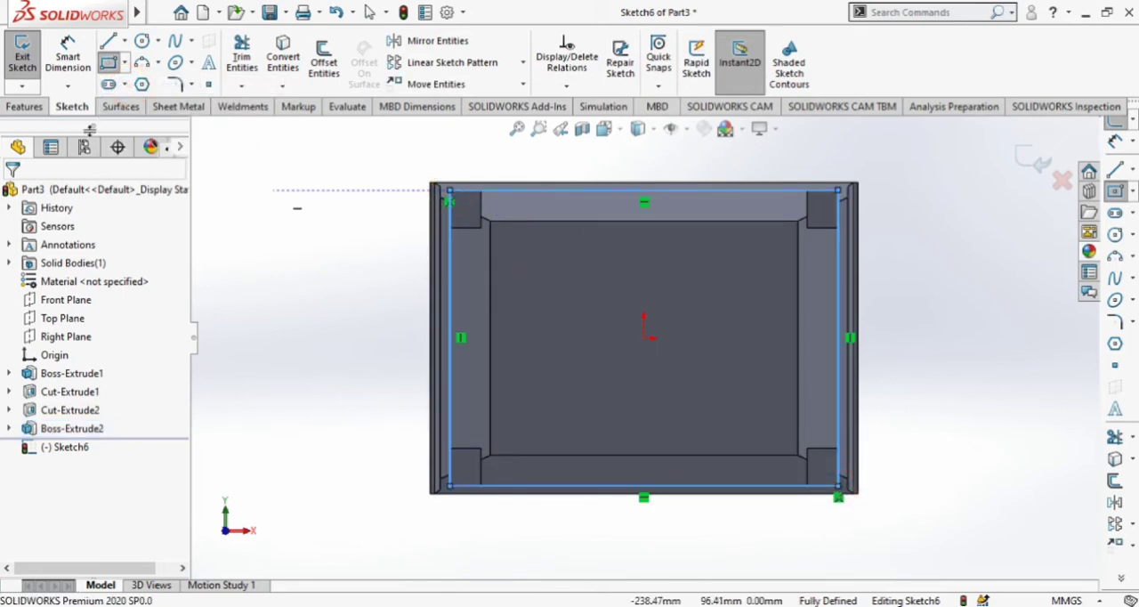
Extrude the rectangle 20 mm away from the leg ends to form a plate joining all four legs.
{"action": "left_click", "coordinate": [24, 106]}
{"action": "left_click", "coordinate": [29, 62]}
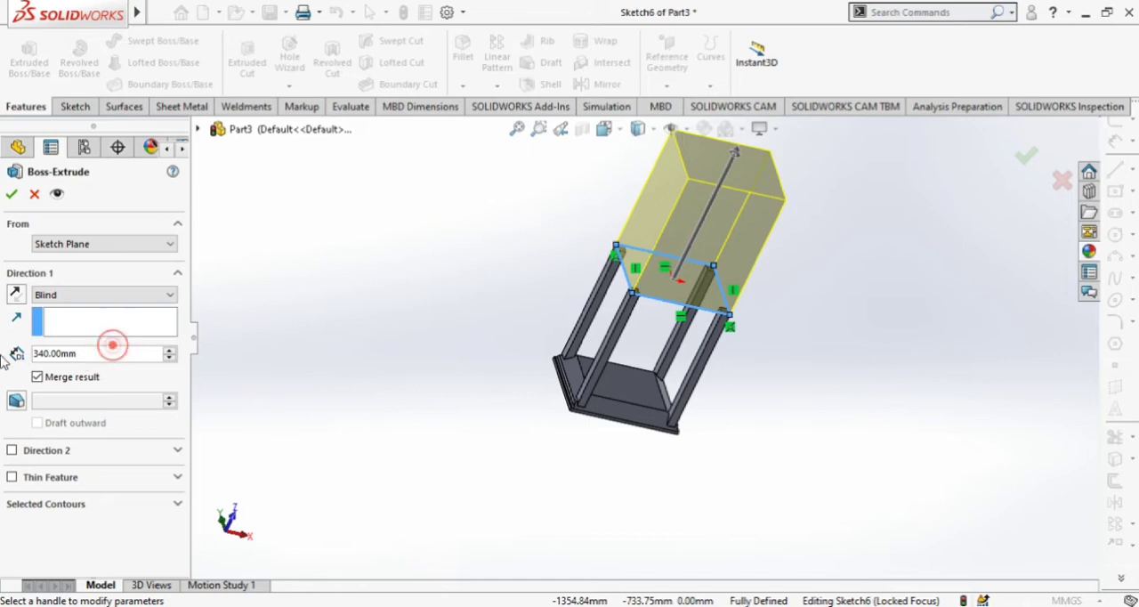
{"action": "left_click_drag", "start_coordinate": [112, 346], "coordinate": [3, 362]}
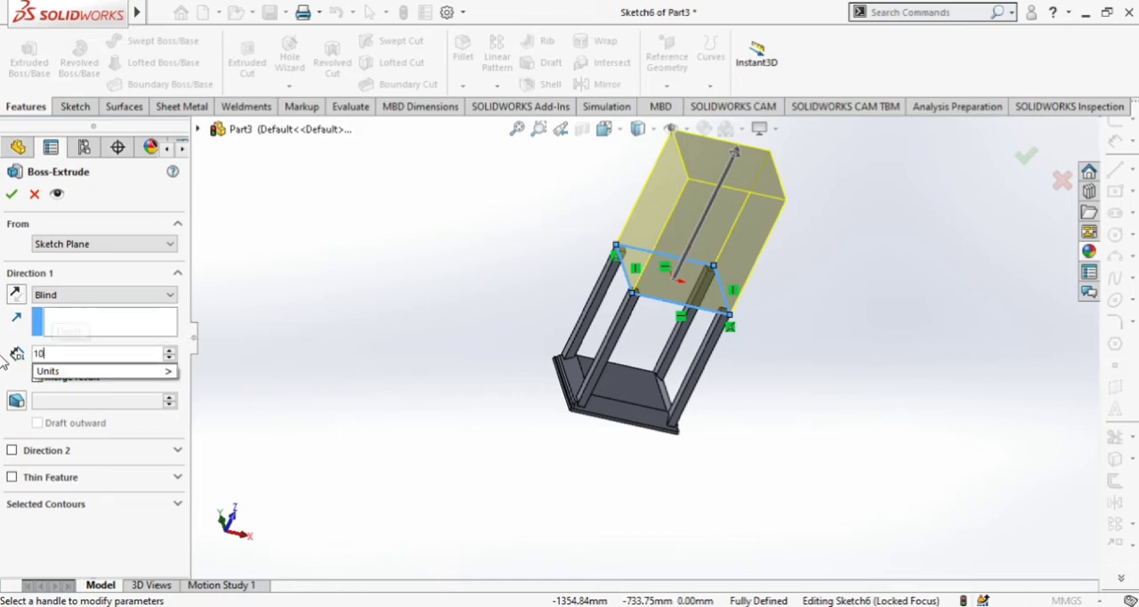
{"action": "key", "text": "Return"}
{"action": "scroll", "coordinate": [730, 267], "scroll_direction": "down", "scroll_amount": 5}
{"action": "middle_click_drag", "start_coordinate": [735, 287], "coordinate": [777, 294]}
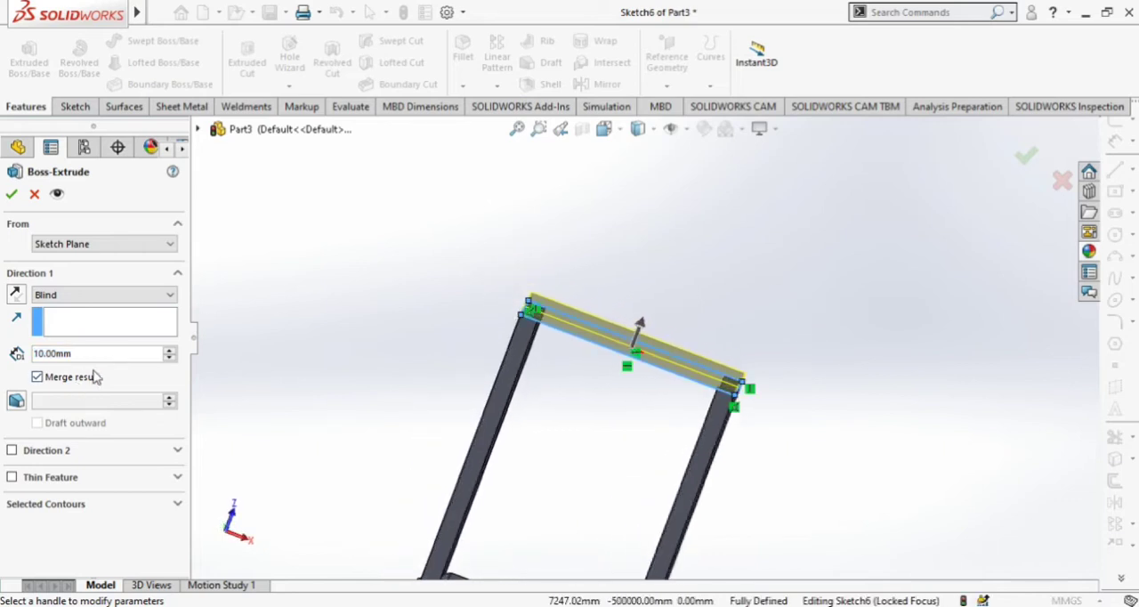
{"action": "left_click", "coordinate": [170, 353]}
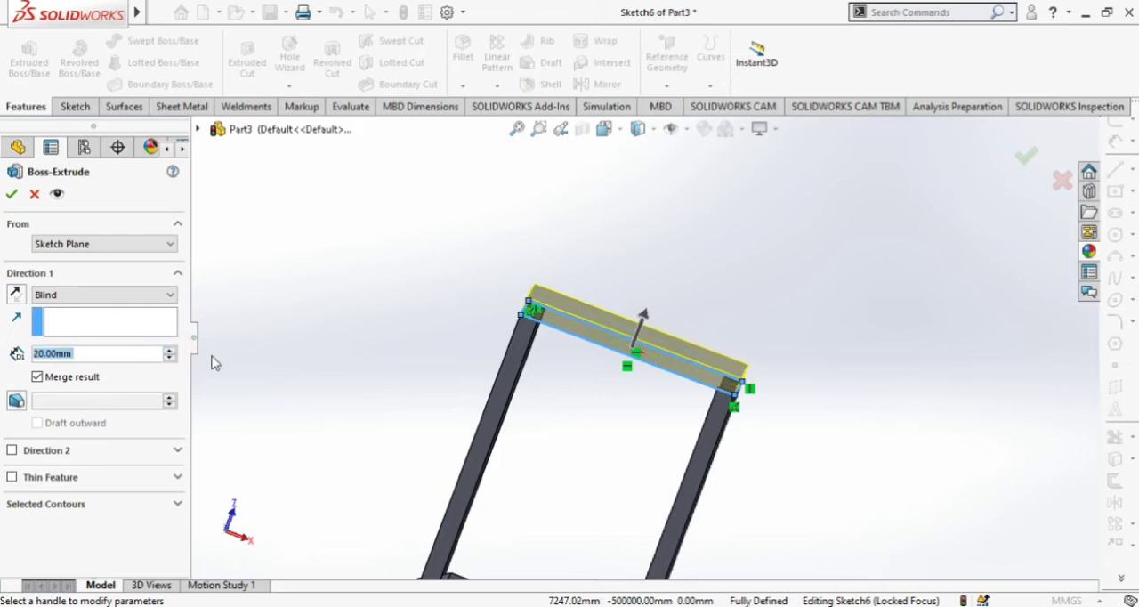
{"action": "scroll", "coordinate": [384, 383], "scroll_direction": "up", "scroll_amount": 3}
{"action": "middle_click_drag", "start_coordinate": [384, 383], "coordinate": [759, 392]}
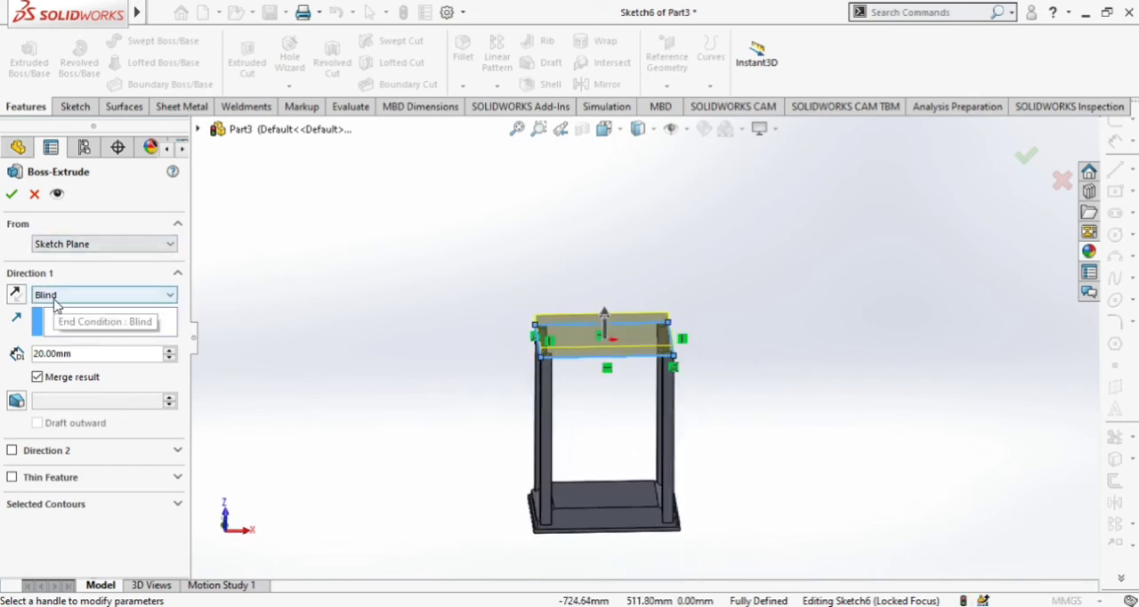
{"action": "left_click", "coordinate": [13, 195]}
Start a sketch on the frame's wider side face, formed by two legs and the plate edge, and view it straight on.
{"action": "middle_click_drag", "start_coordinate": [396, 343], "coordinate": [695, 437]}
{"action": "scroll", "coordinate": [703, 449], "scroll_direction": "down", "scroll_amount": 3}
{"action": "scroll", "coordinate": [704, 445], "scroll_direction": "up", "scroll_amount": 3}
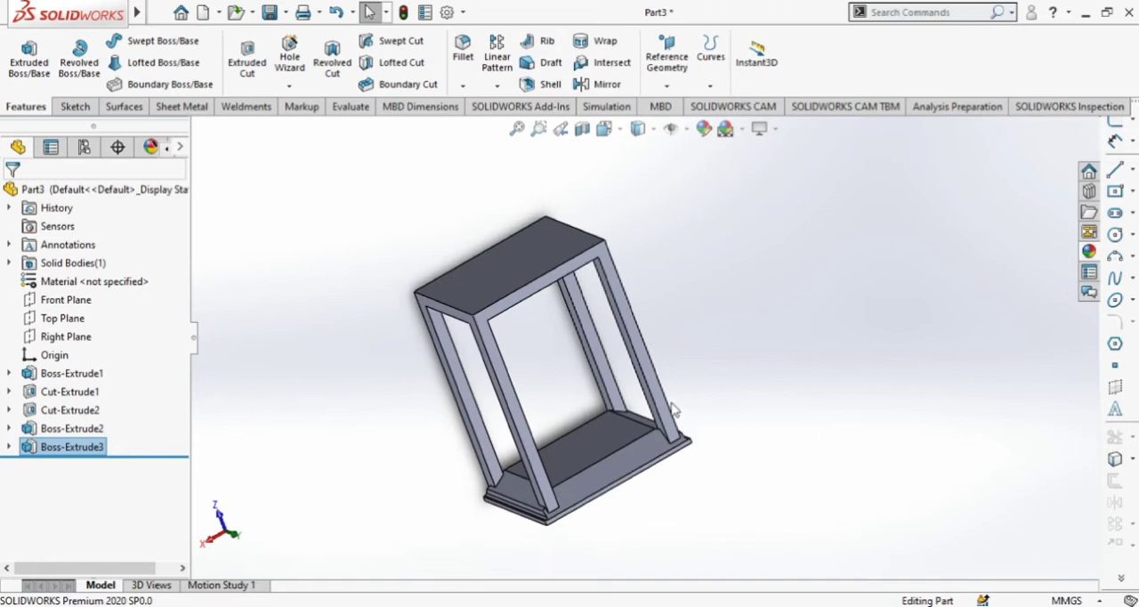
{"action": "left_click", "coordinate": [656, 396]}
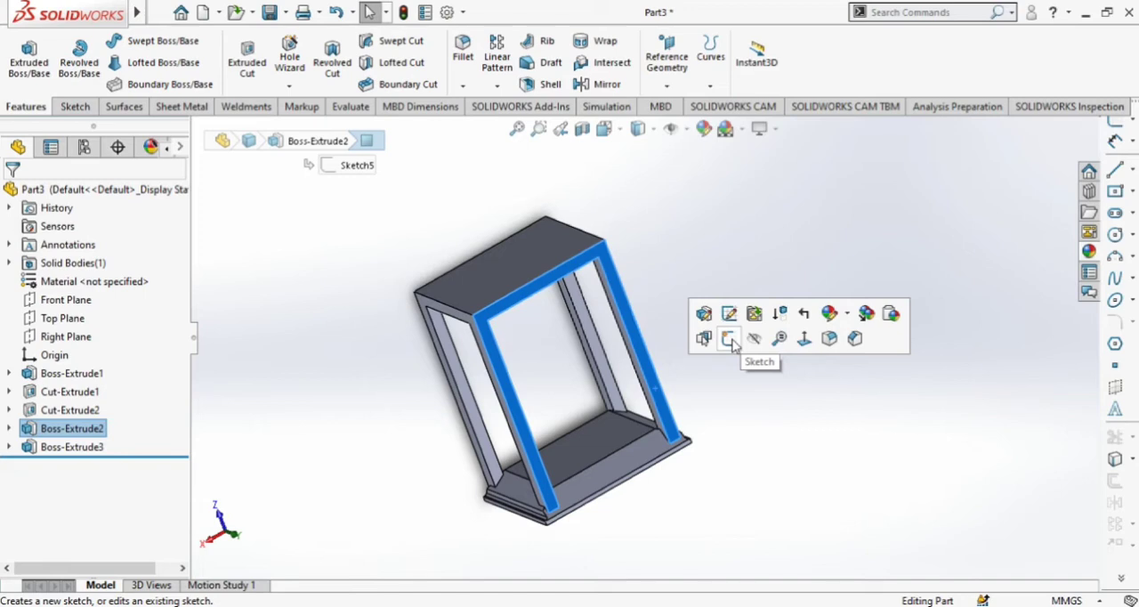
{"action": "left_click", "coordinate": [729, 339]}
{"action": "left_click", "coordinate": [612, 128]}
{"action": "left_click", "coordinate": [698, 225]}
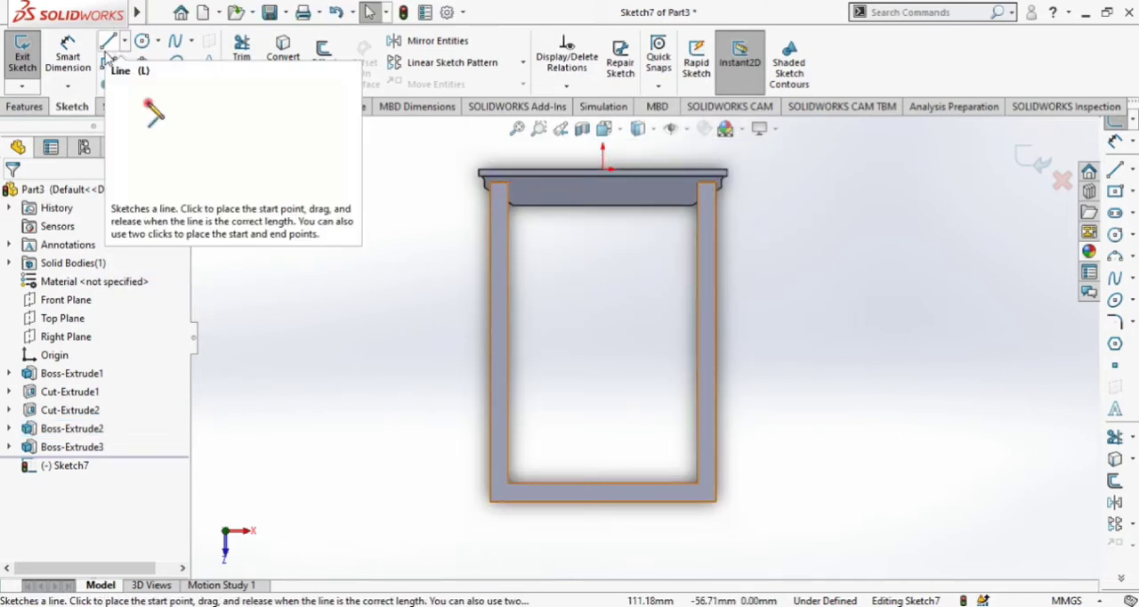
{"action": "middle_click_drag", "start_coordinate": [792, 313], "coordinate": [734, 232]}
{"action": "left_click", "coordinate": [605, 129]}
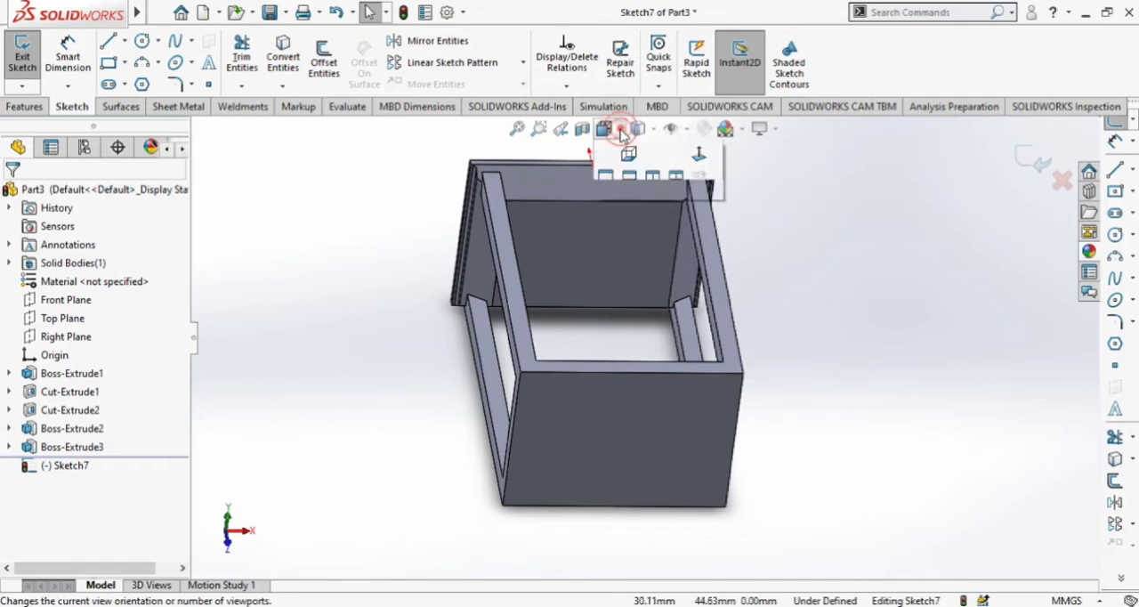
{"action": "left_click", "coordinate": [700, 229]}
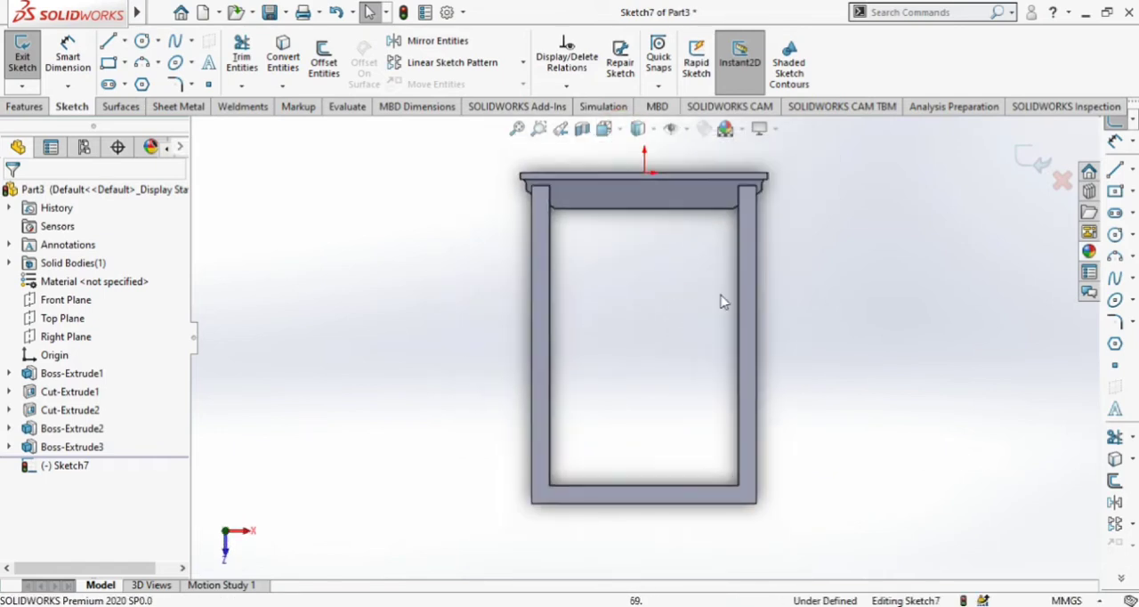
Draw a vertical centerline from the midpoint of the block's ledge edge to just beyond the plate's outer edge.
{"action": "left_click", "coordinate": [126, 64]}
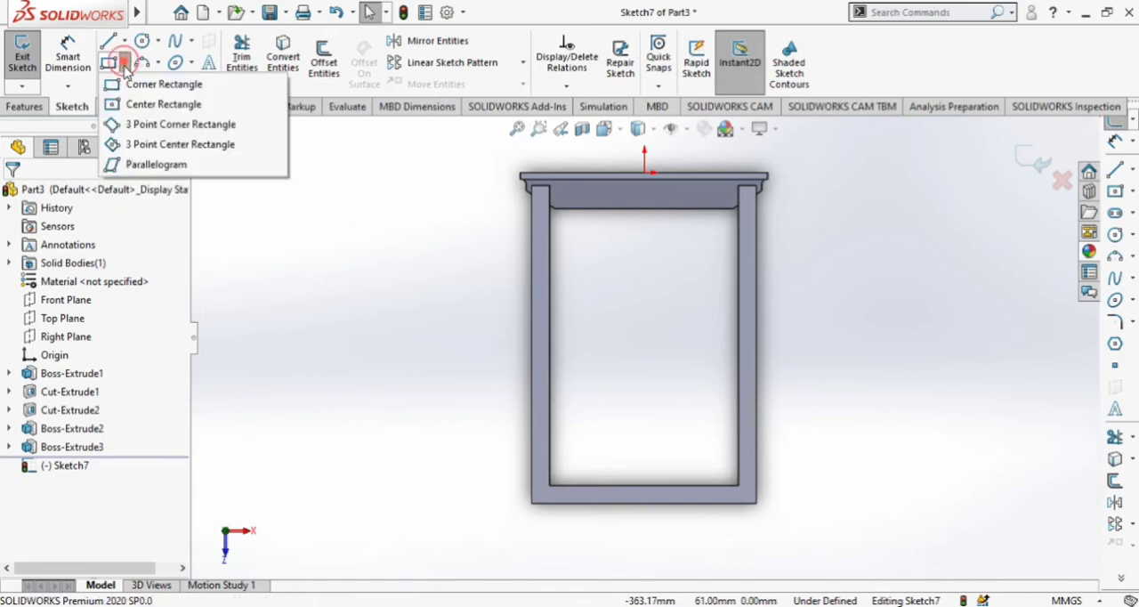
{"action": "left_click", "coordinate": [138, 102]}
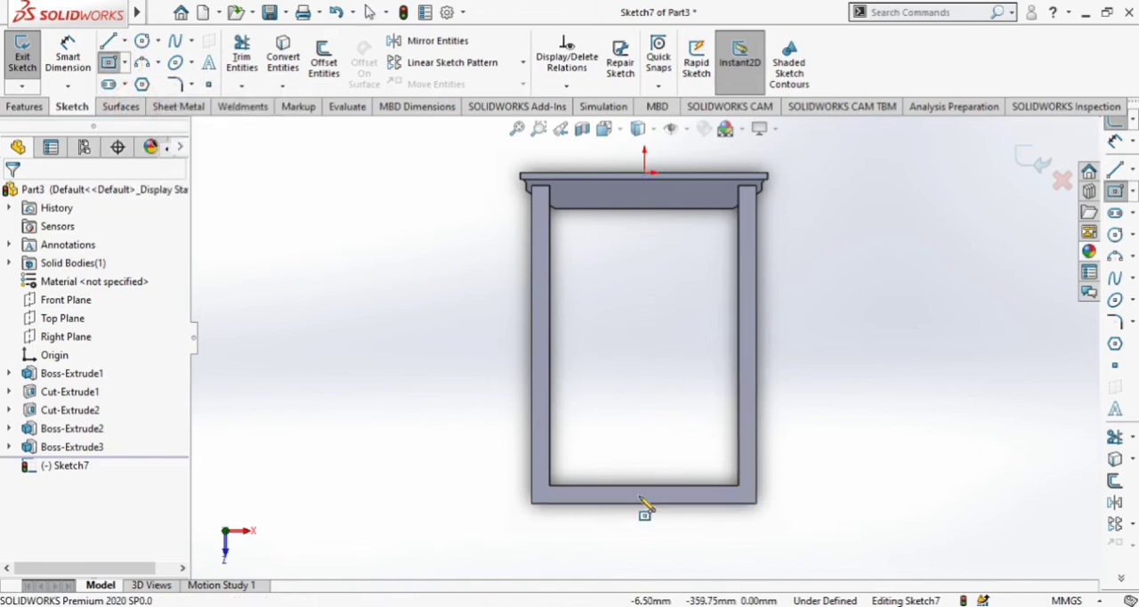
{"action": "left_click", "coordinate": [124, 41]}
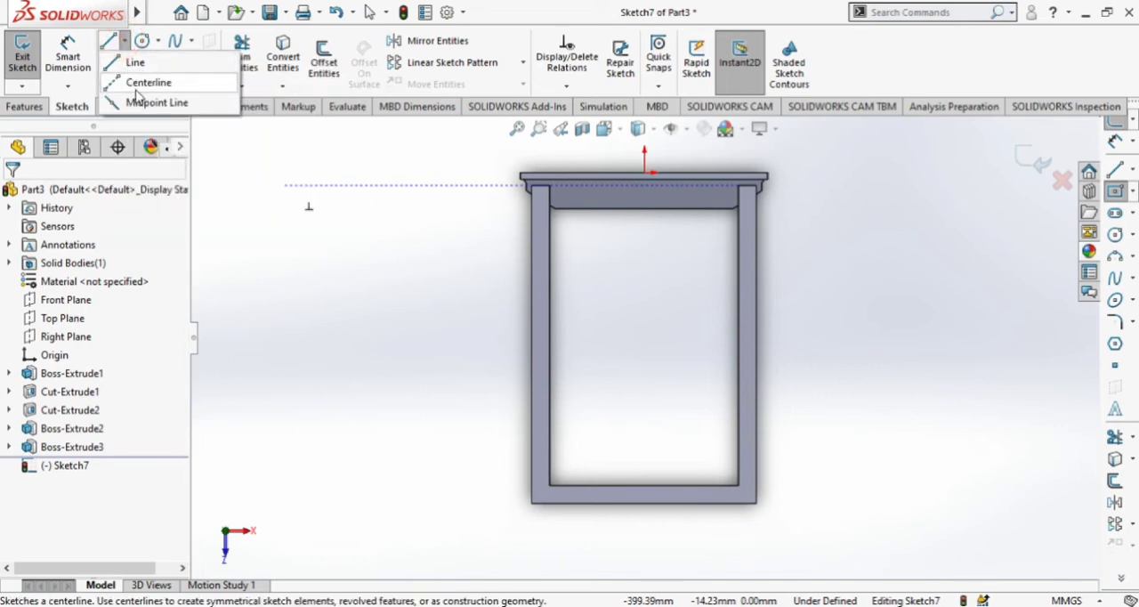
{"action": "left_click", "coordinate": [644, 179]}
{"action": "left_click", "coordinate": [644, 509]}
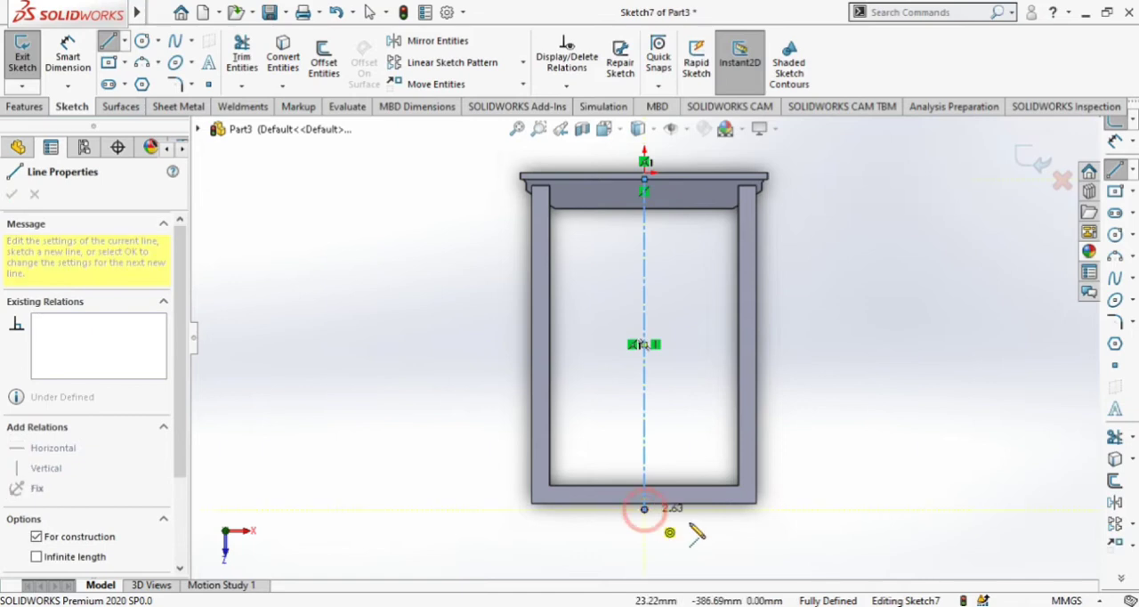
{"action": "key", "text": "Escape"}
Draw a horizontal centerline between the midpoints of the two legs' inner edges.
{"action": "left_click", "coordinate": [124, 41]}
{"action": "left_click", "coordinate": [169, 81]}
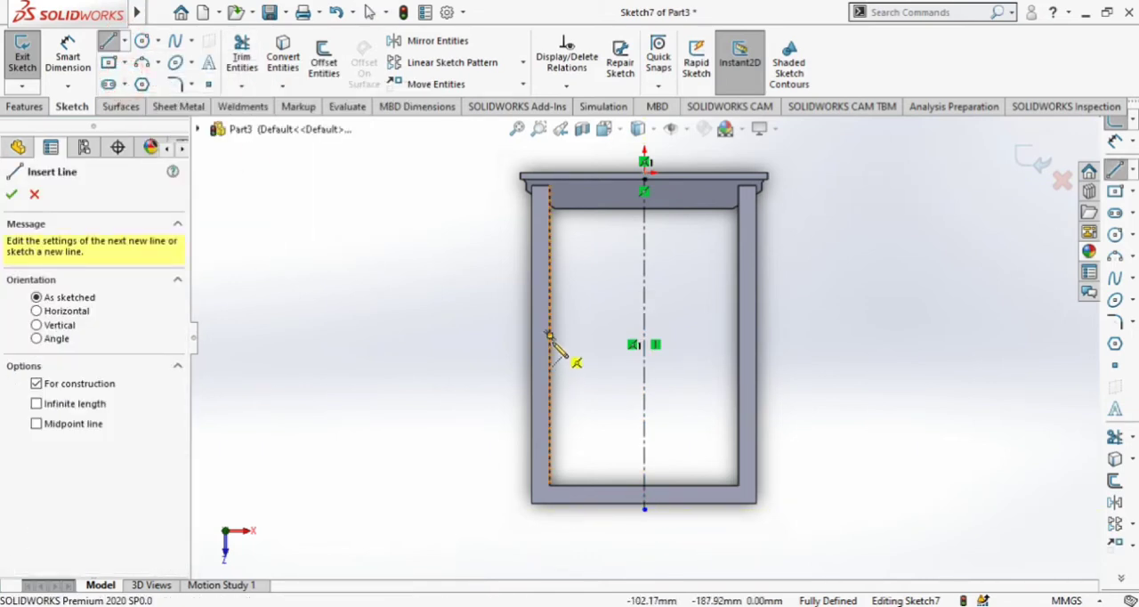
{"action": "left_click", "coordinate": [740, 336]}
{"action": "key", "text": "Escape"}
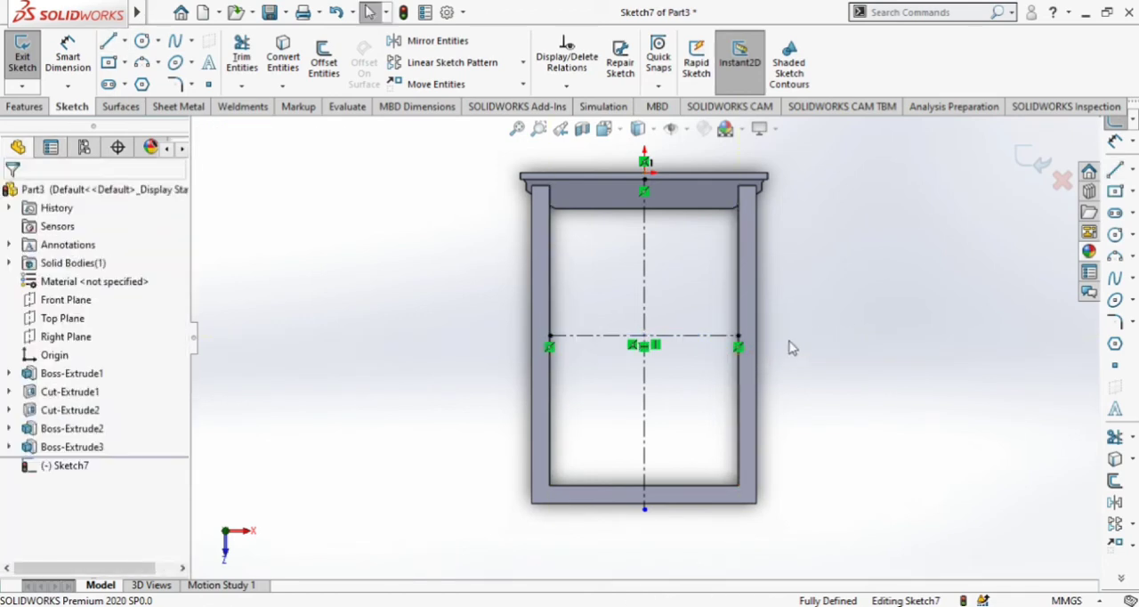
Sketch a center rectangle about 230 by 279 mm centered on the intersection of the two centerlines.
{"action": "scroll", "coordinate": [791, 347], "scroll_direction": "down", "scroll_amount": 1}
{"action": "left_click", "coordinate": [108, 62]}
{"action": "left_click", "coordinate": [609, 340]}
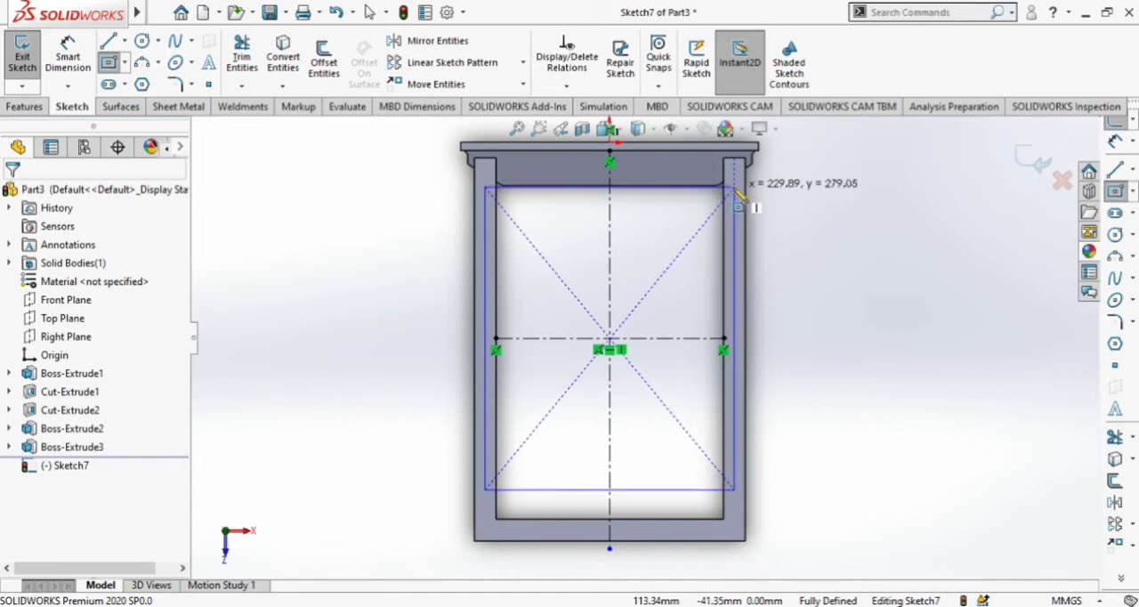
{"action": "left_click", "coordinate": [734, 189]}
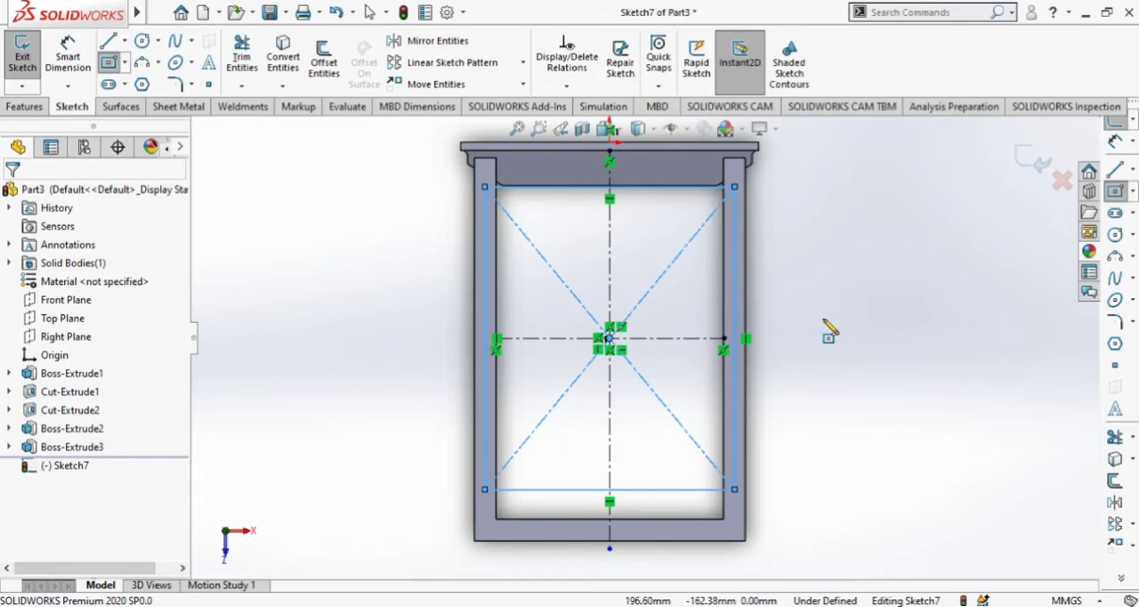
{"action": "key", "text": "Escape"}
Stretch the center rectangle lengthwise until its end edge lies on the plate's side face, and view the sketch straight on.
{"action": "mouse_move", "coordinate": [845, 372]}
{"action": "middle_mouse_down"}
{"action": "mouse_move", "coordinate": [745, 489]}
{"action": "mouse_move", "coordinate": [826, 253]}
{"action": "mouse_move", "coordinate": [740, 260]}
{"action": "mouse_move", "coordinate": [773, 270]}
{"action": "mouse_move", "coordinate": [818, 330]}
{"action": "middle_mouse_up"}
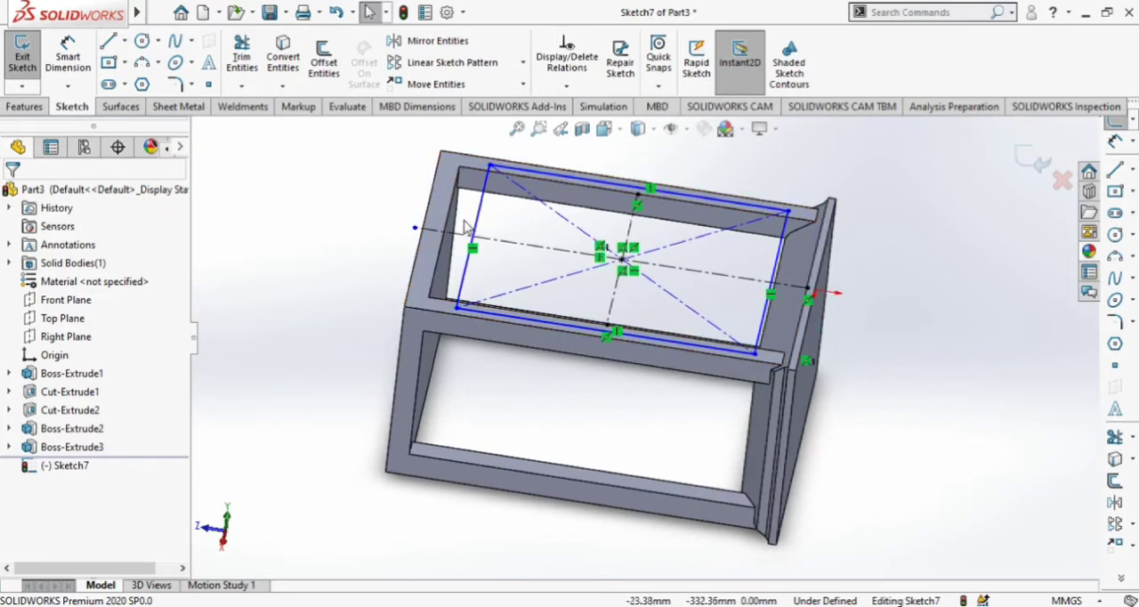
{"action": "scroll", "coordinate": [574, 187], "scroll_direction": "down", "scroll_amount": 3}
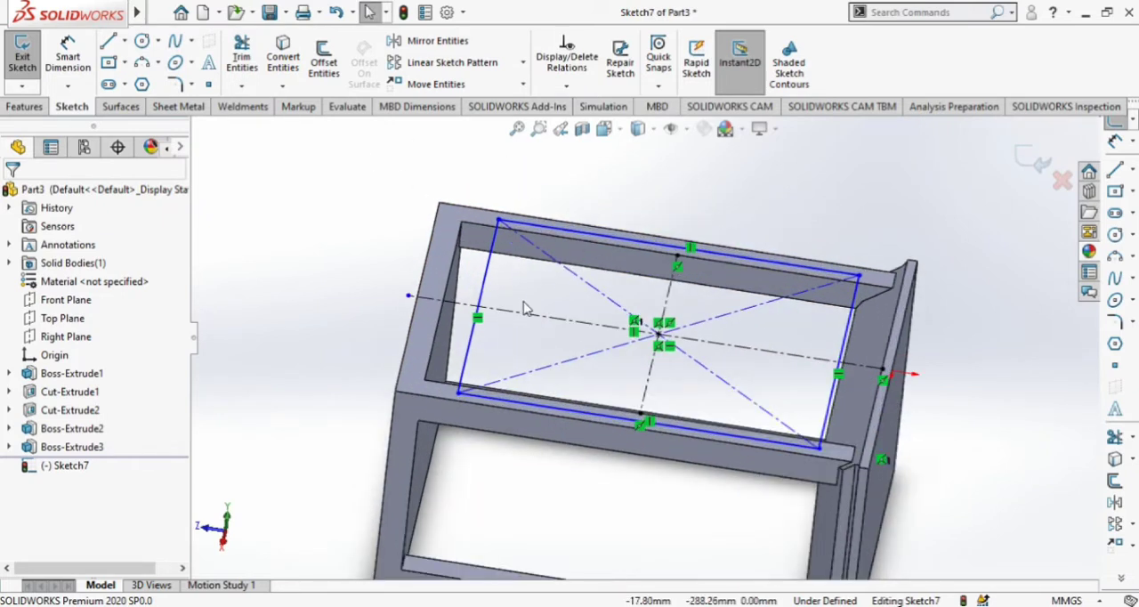
{"action": "left_click_drag", "start_coordinate": [481, 296], "coordinate": [438, 286]}
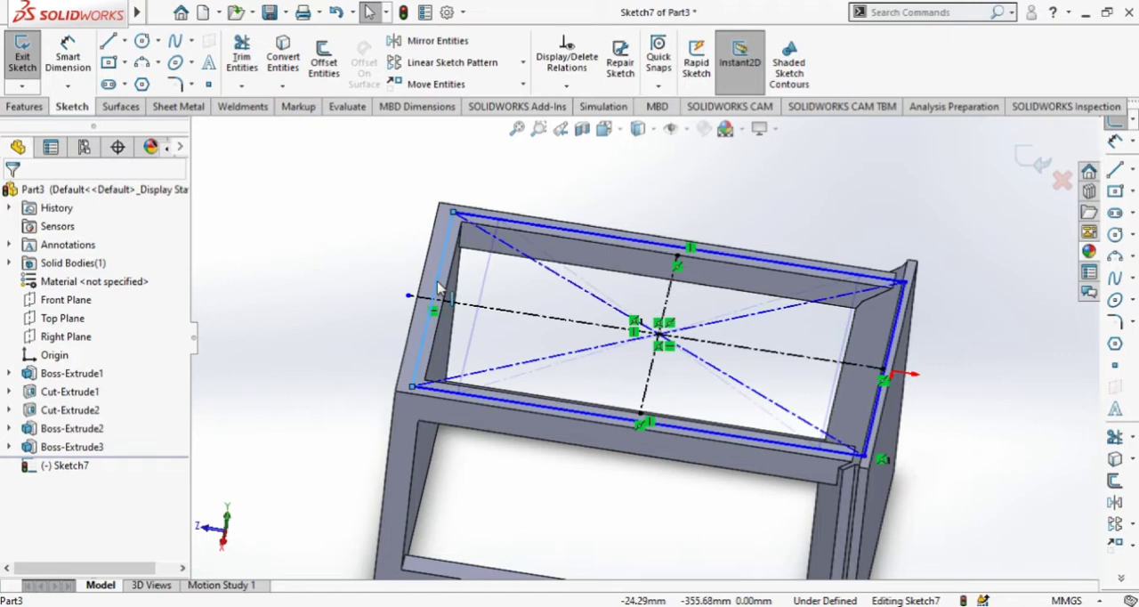
{"action": "left_click_drag", "start_coordinate": [438, 287], "coordinate": [435, 282]}
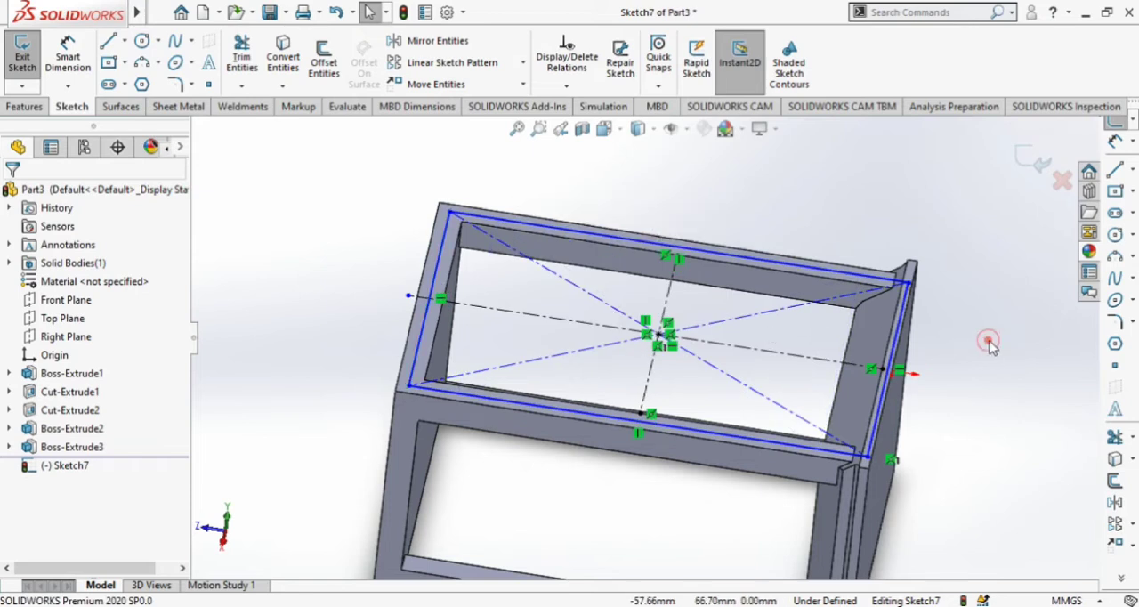
{"action": "scroll", "coordinate": [991, 346], "scroll_direction": "down", "scroll_amount": 1}
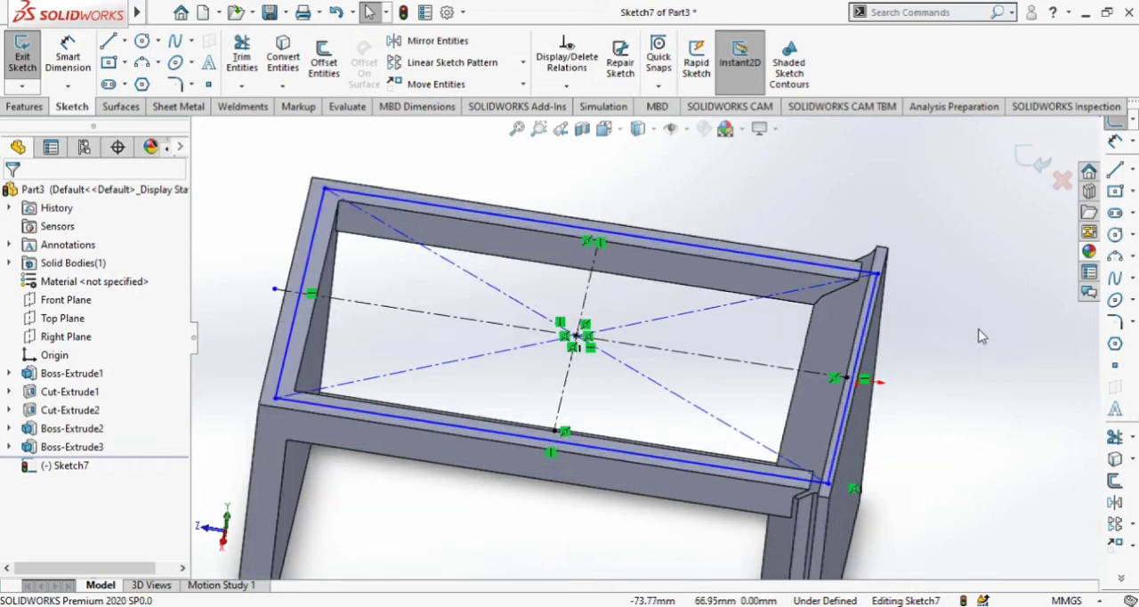
{"action": "left_click", "coordinate": [637, 128]}
{"action": "left_click", "coordinate": [685, 223]}
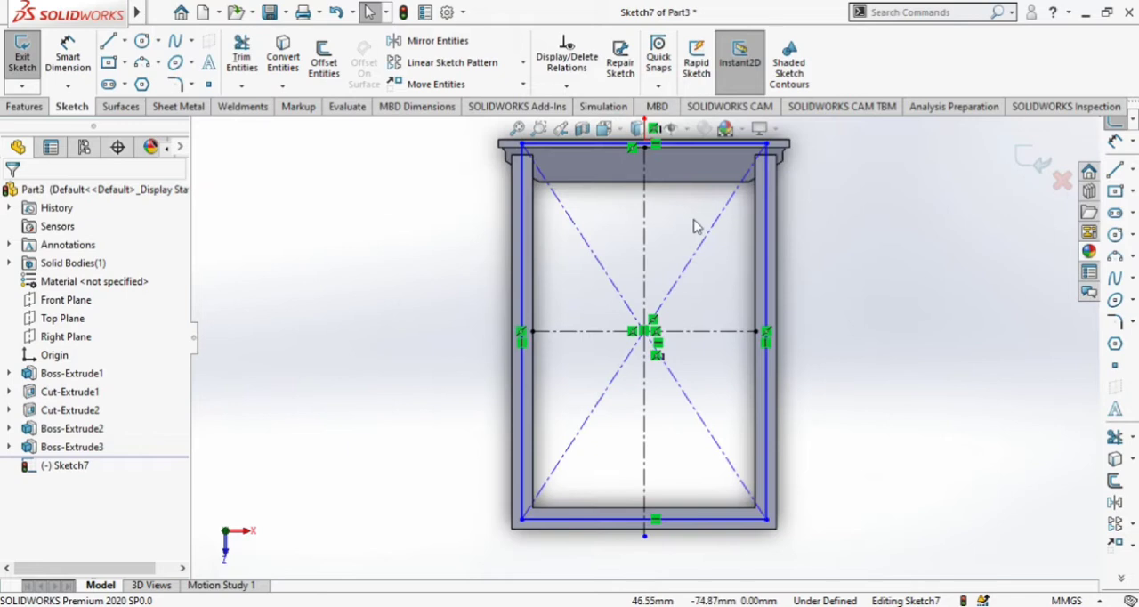
Draw a horizontal line about 231 mm long between the rectangle's two long sides, along the block's ledge edge.
{"action": "left_click", "coordinate": [108, 40]}
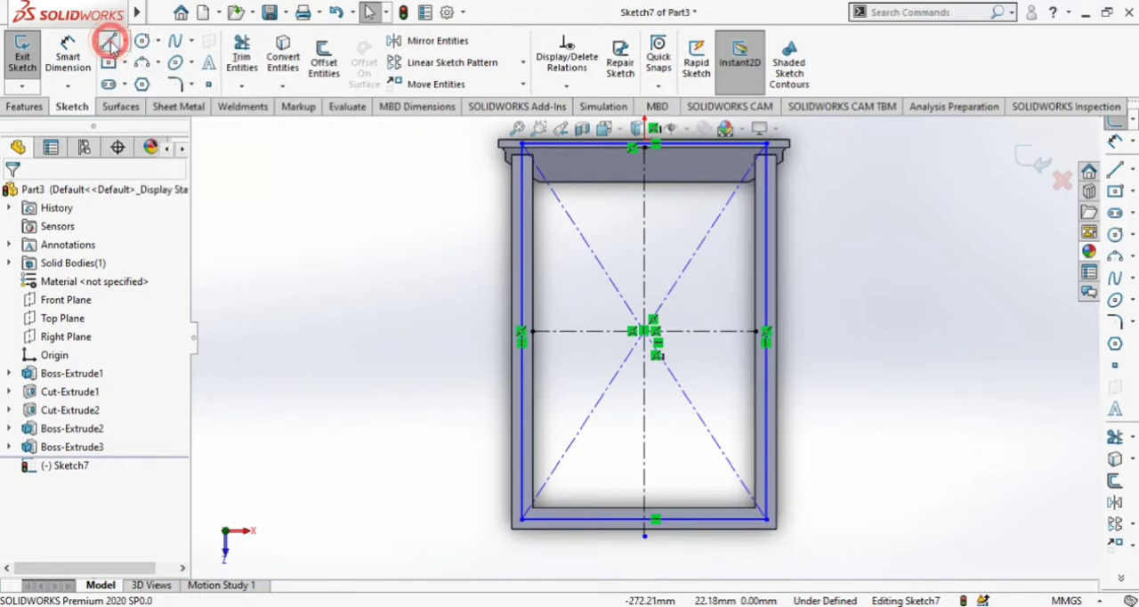
{"action": "scroll", "coordinate": [610, 213], "scroll_direction": "down", "scroll_amount": 4}
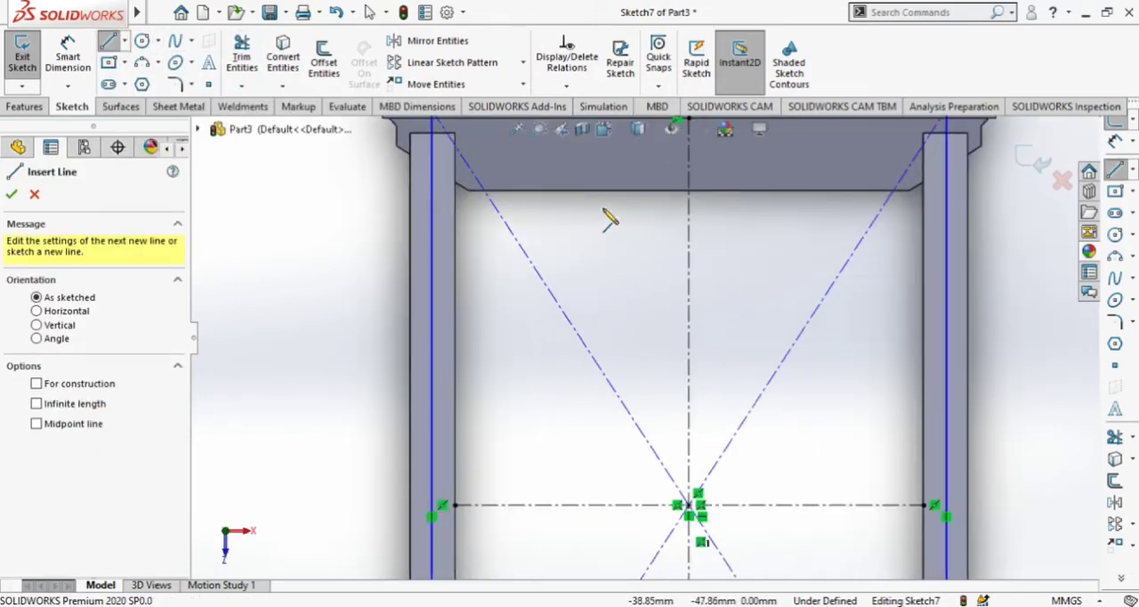
{"action": "left_click", "coordinate": [434, 189]}
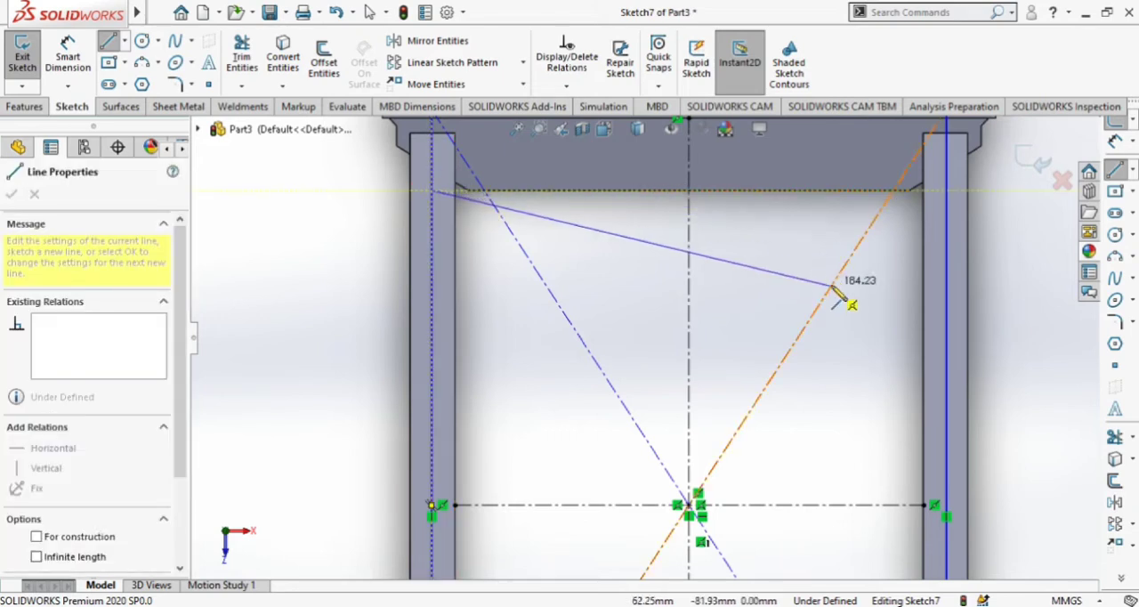
{"action": "left_click", "coordinate": [947, 190]}
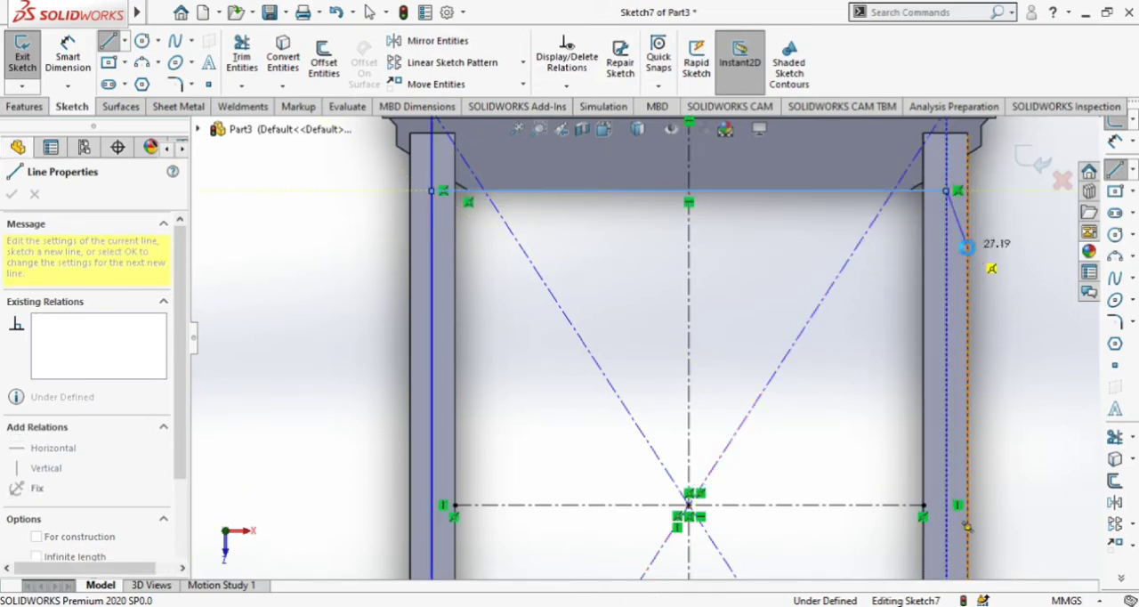
{"action": "key", "text": "Escape"}
Trim away the rectangle's end edge and the side segments beyond the horizontal line.
{"action": "scroll", "coordinate": [962, 308], "scroll_direction": "up", "scroll_amount": 3}
{"action": "scroll", "coordinate": [784, 222], "scroll_direction": "down", "scroll_amount": 2}
{"action": "left_click", "coordinate": [241, 57]}
{"action": "left_click_drag", "start_coordinate": [333, 269], "coordinate": [526, 201]}
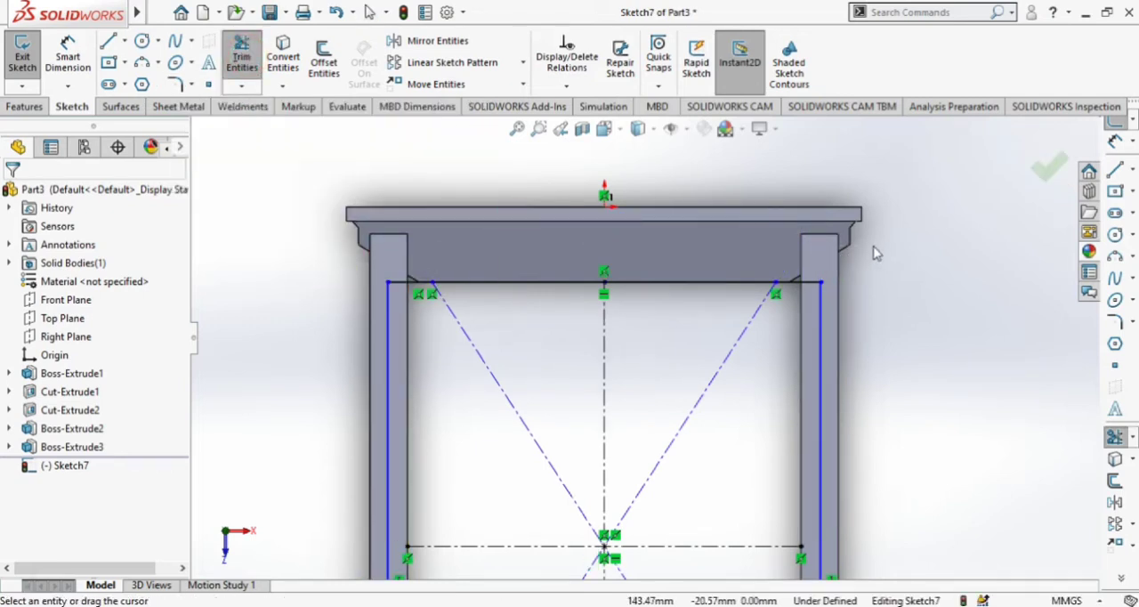
{"action": "key", "text": "z"}
{"action": "key", "text": "z"}
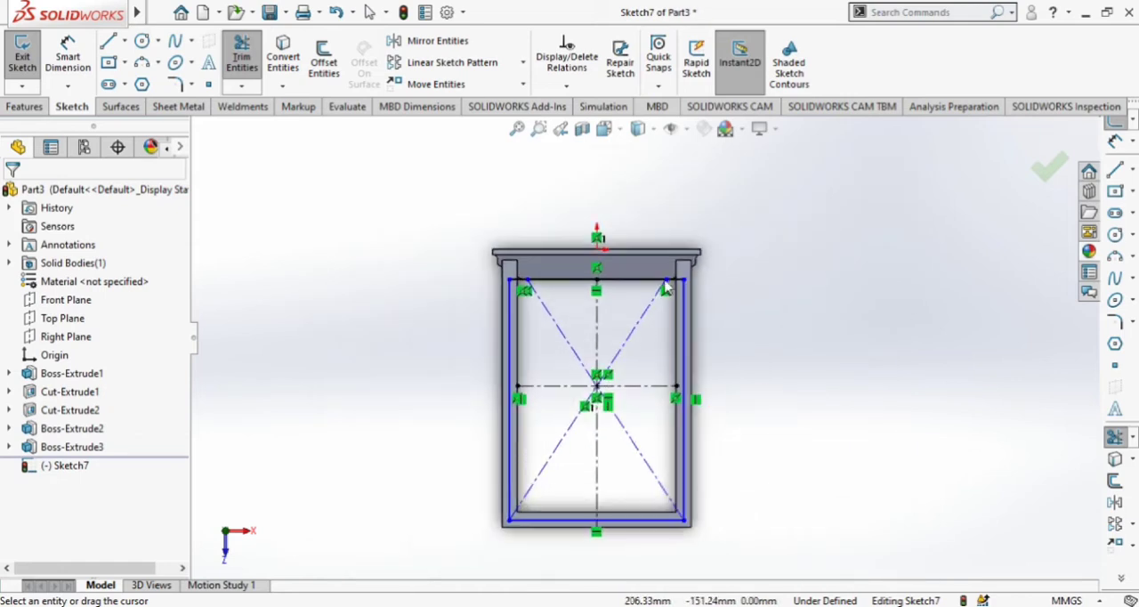
Set up an extruded cut of the trimmed profile with a blind depth of 7 mm.
{"action": "left_click", "coordinate": [24, 107]}
{"action": "left_click", "coordinate": [247, 54]}
{"action": "middle_click_drag", "start_coordinate": [409, 306], "coordinate": [322, 263]}
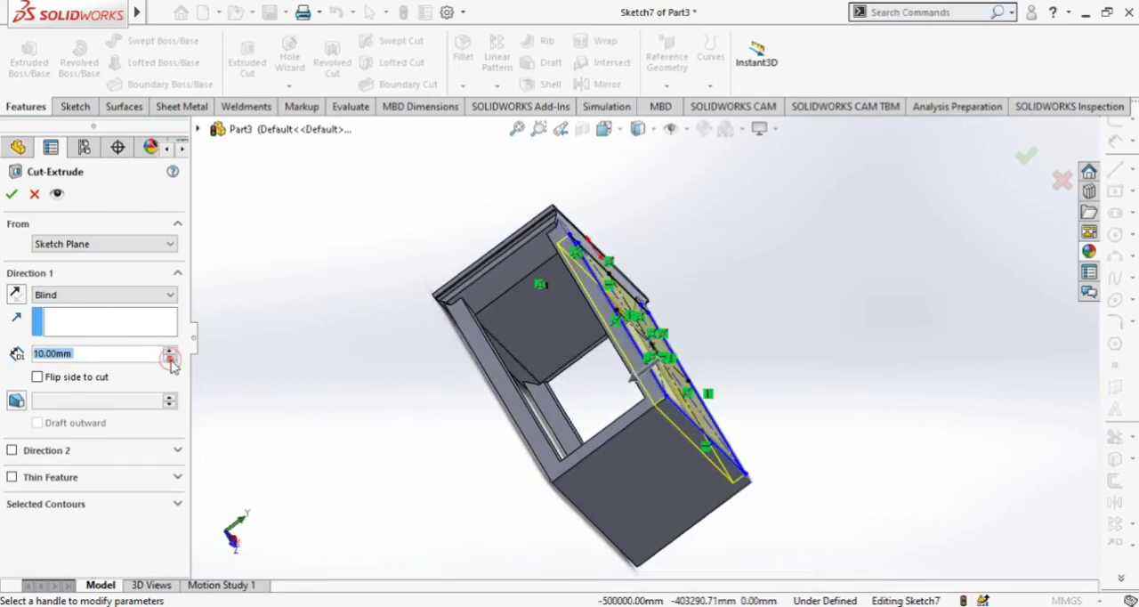
{"action": "middle_click_drag", "start_coordinate": [479, 351], "coordinate": [516, 388]}
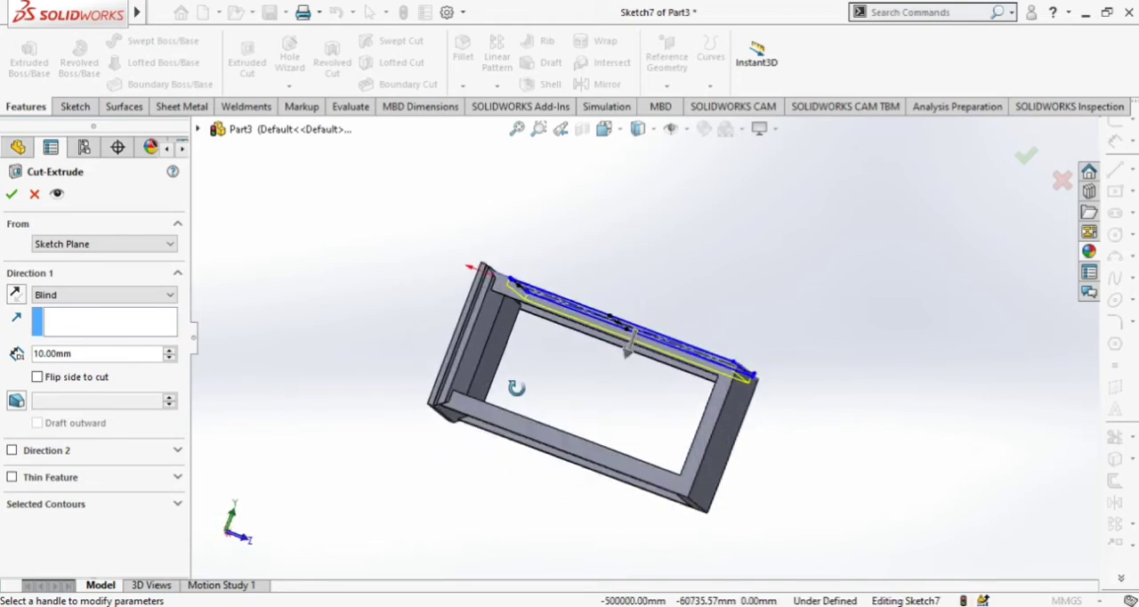
{"action": "scroll", "coordinate": [372, 283], "scroll_direction": "down", "scroll_amount": 3}
{"action": "left_click", "coordinate": [91, 355]}
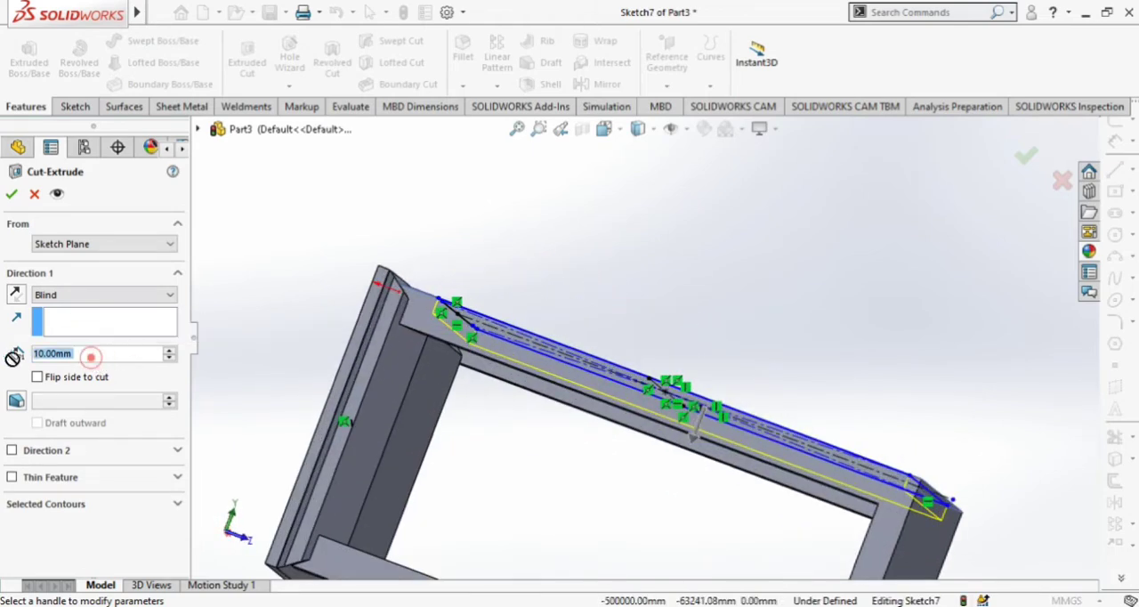
{"action": "type", "text": "7"}
{"action": "key", "text": "Return"}
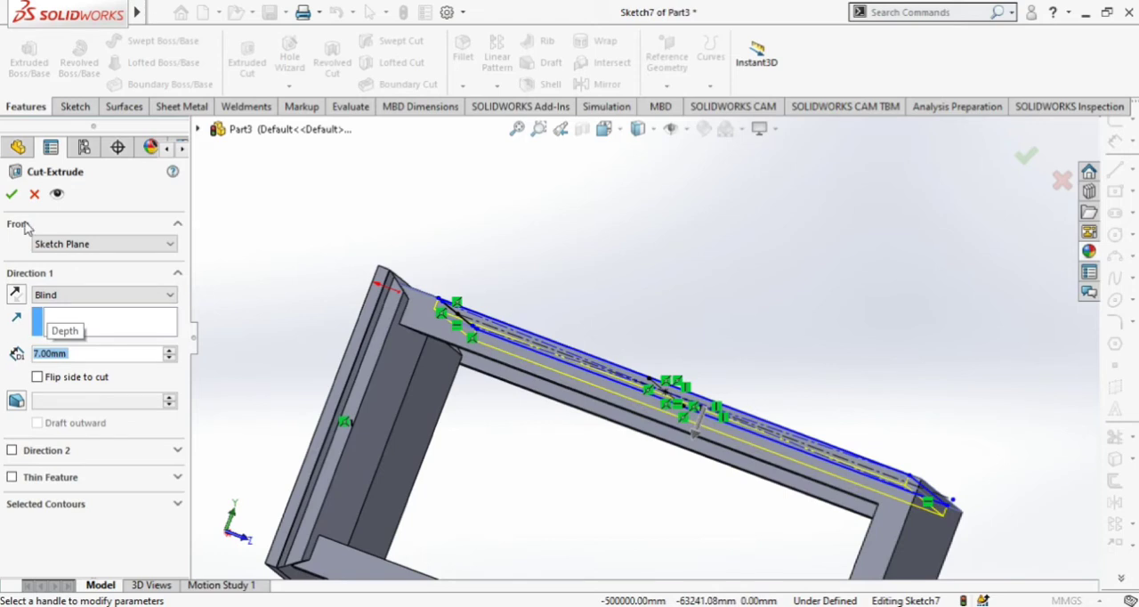
Add a 31-degree draft to the cut and complete it.
{"action": "left_click", "coordinate": [17, 402]}
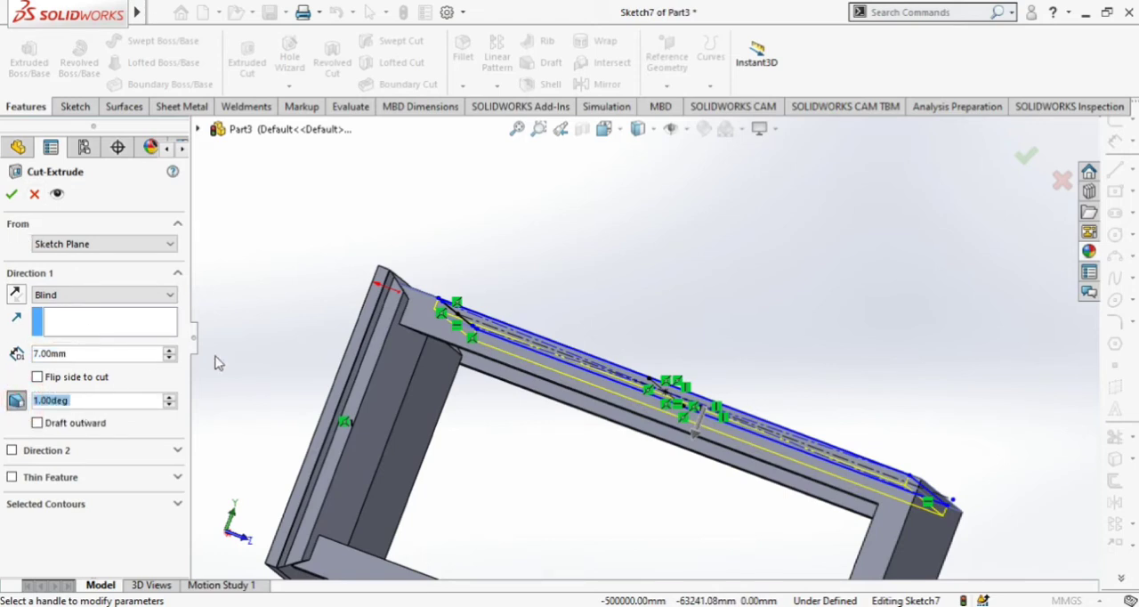
{"action": "middle_click_drag", "start_coordinate": [321, 282], "coordinate": [324, 315]}
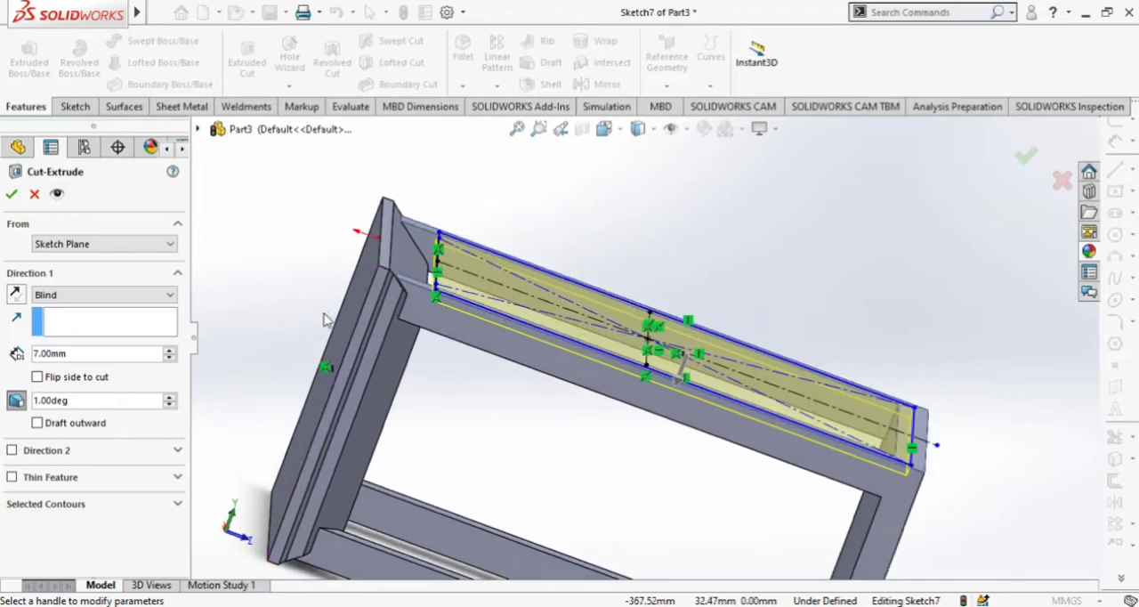
{"action": "scroll", "coordinate": [503, 319], "scroll_direction": "down", "scroll_amount": 1}
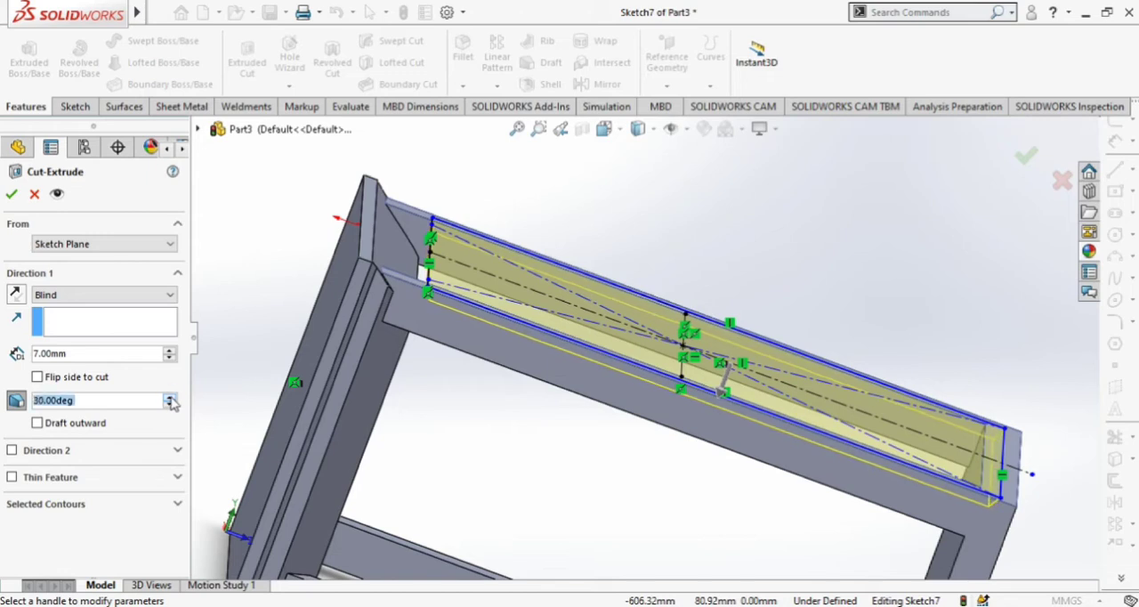
{"action": "left_click", "coordinate": [12, 195]}
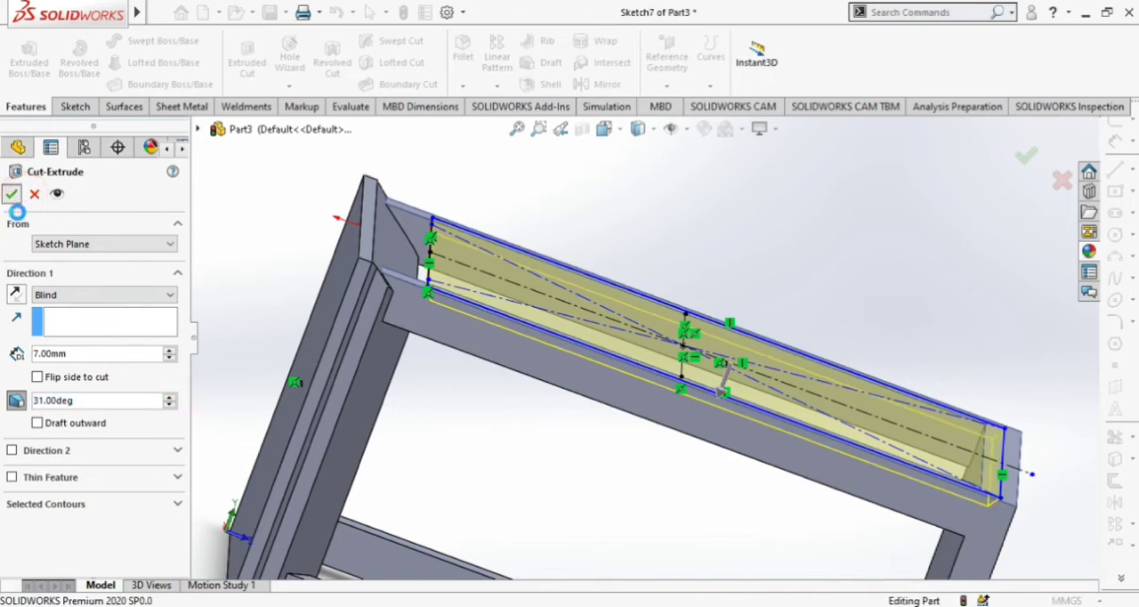
Start a sketch on the end plate's outer face and view it straight on.
{"action": "middle_click_drag", "start_coordinate": [400, 211], "coordinate": [476, 383]}
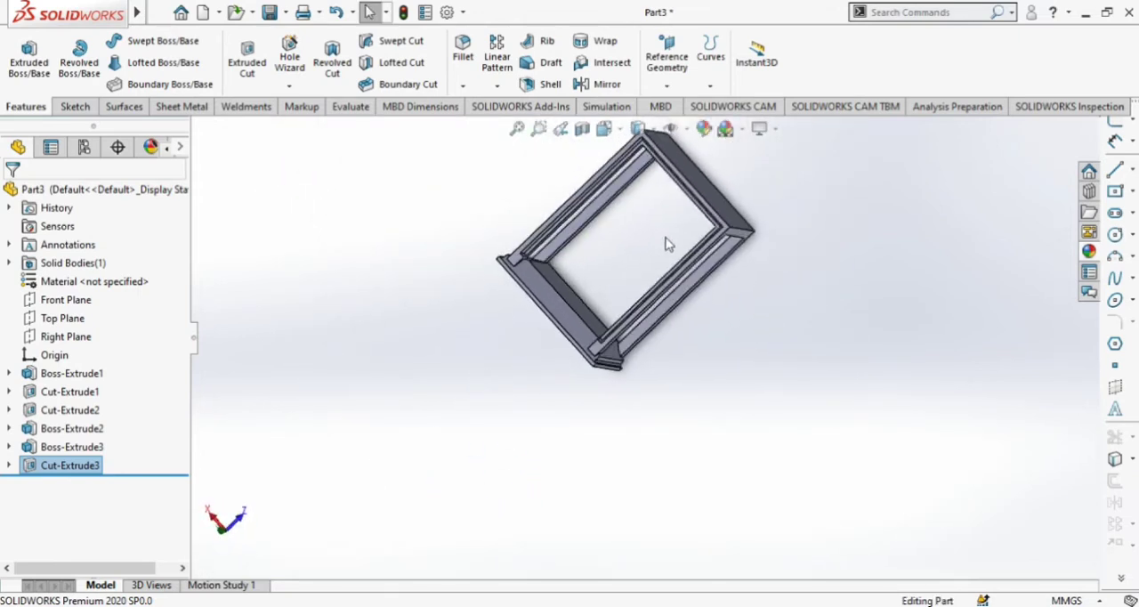
{"action": "scroll", "coordinate": [667, 241], "scroll_direction": "down", "scroll_amount": 4}
{"action": "middle_click_drag", "start_coordinate": [834, 397], "coordinate": [722, 320]}
{"action": "scroll", "coordinate": [837, 468], "scroll_direction": "up", "scroll_amount": 4}
{"action": "left_click", "coordinate": [697, 297]}
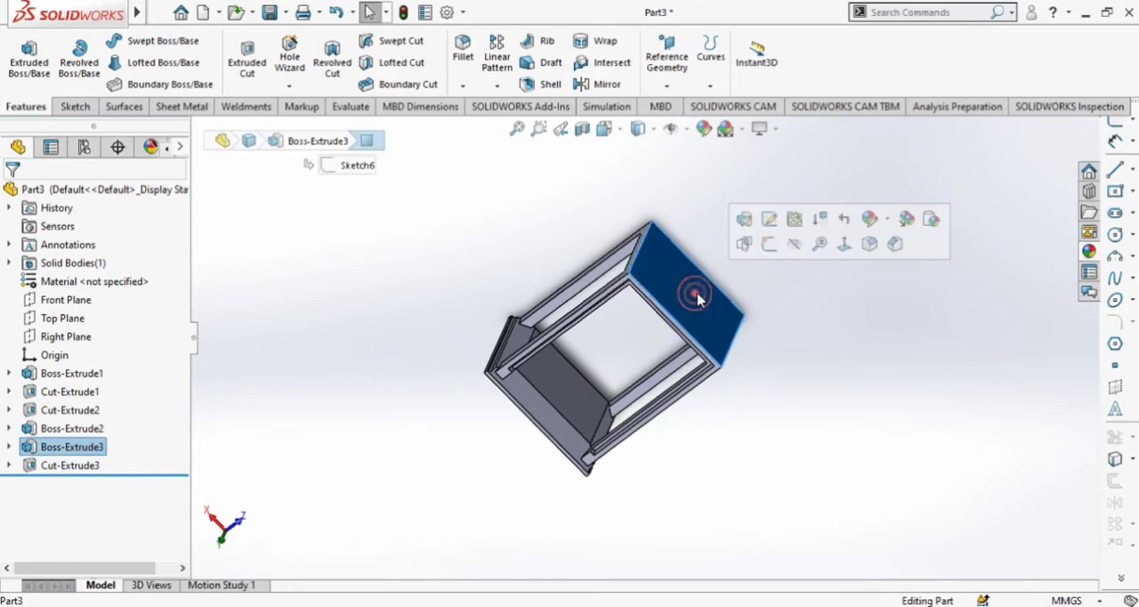
{"action": "left_click", "coordinate": [770, 244]}
{"action": "left_click", "coordinate": [621, 131]}
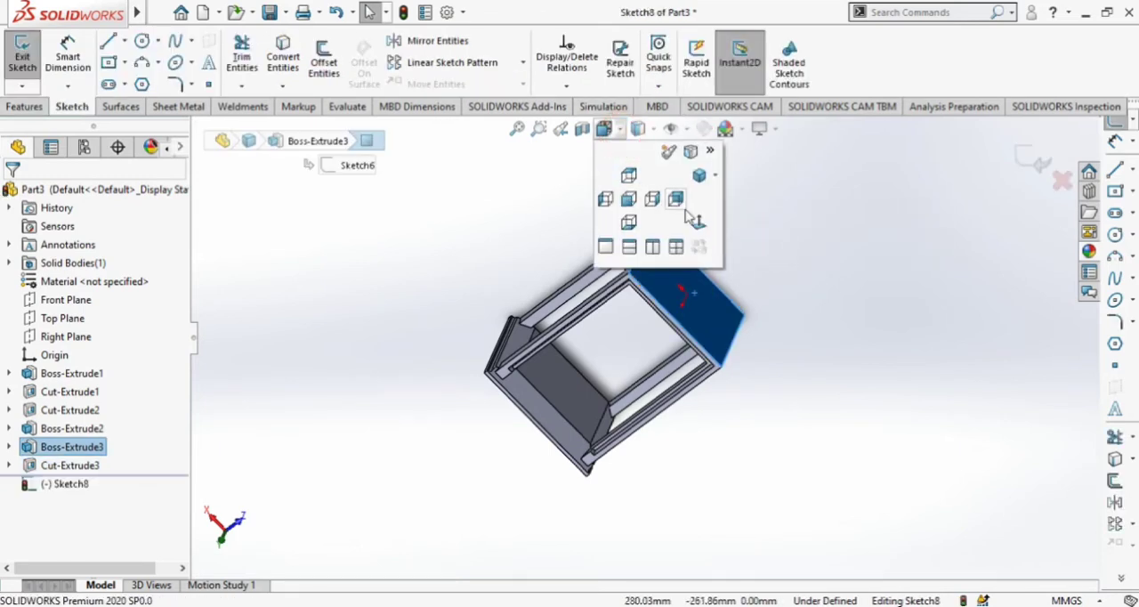
{"action": "left_click", "coordinate": [694, 213]}
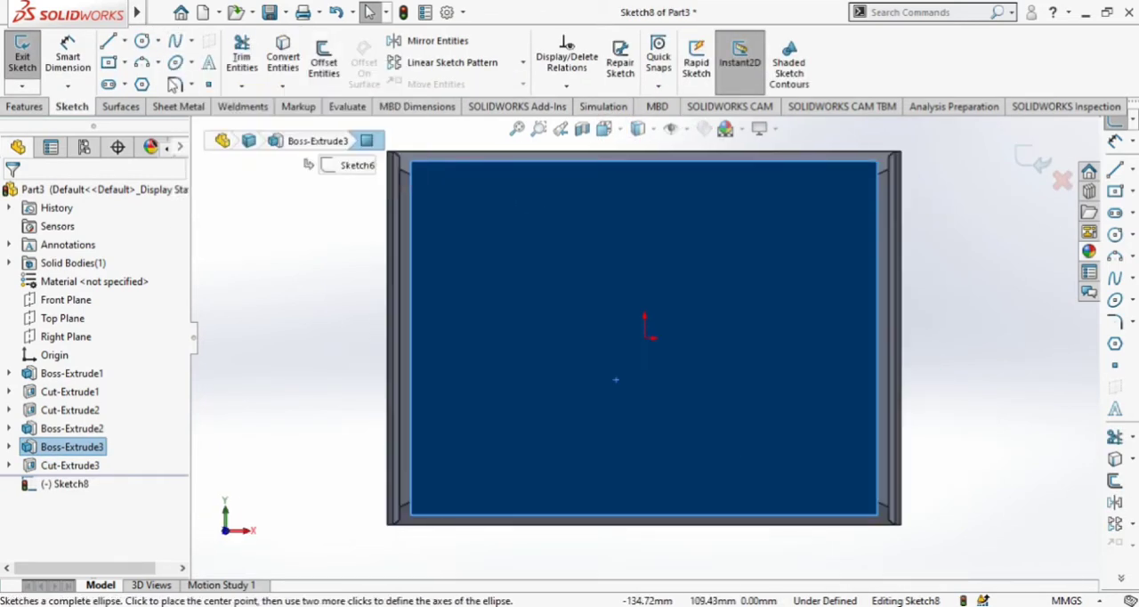
Sketch a center rectangle about 106 by 77 mm on the plate, centered on the origin.
{"action": "left_click", "coordinate": [108, 62]}
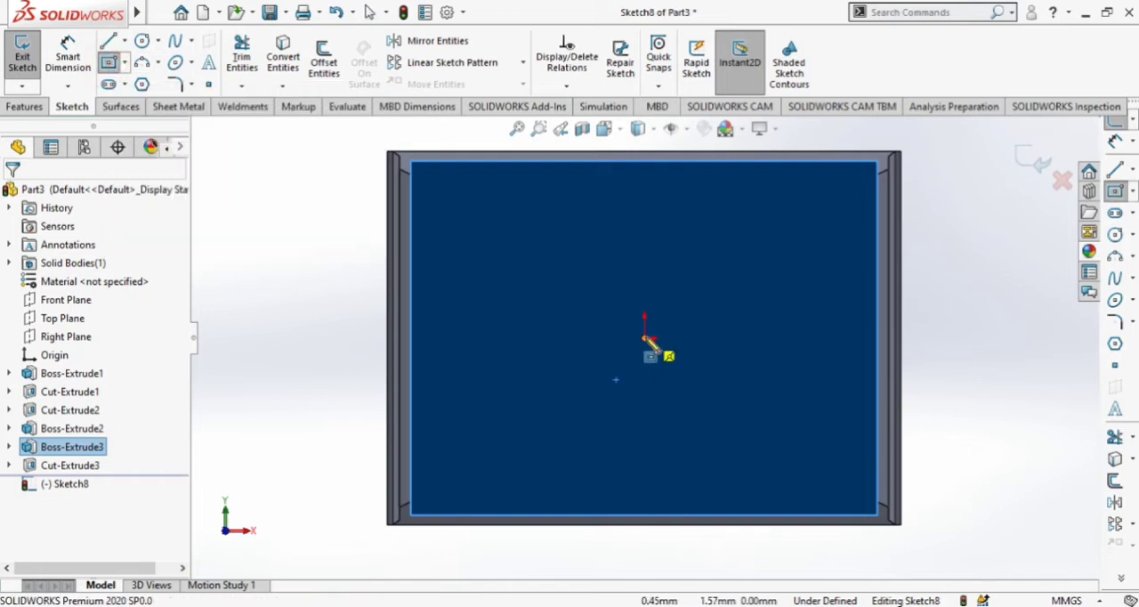
{"action": "left_click", "coordinate": [646, 337]}
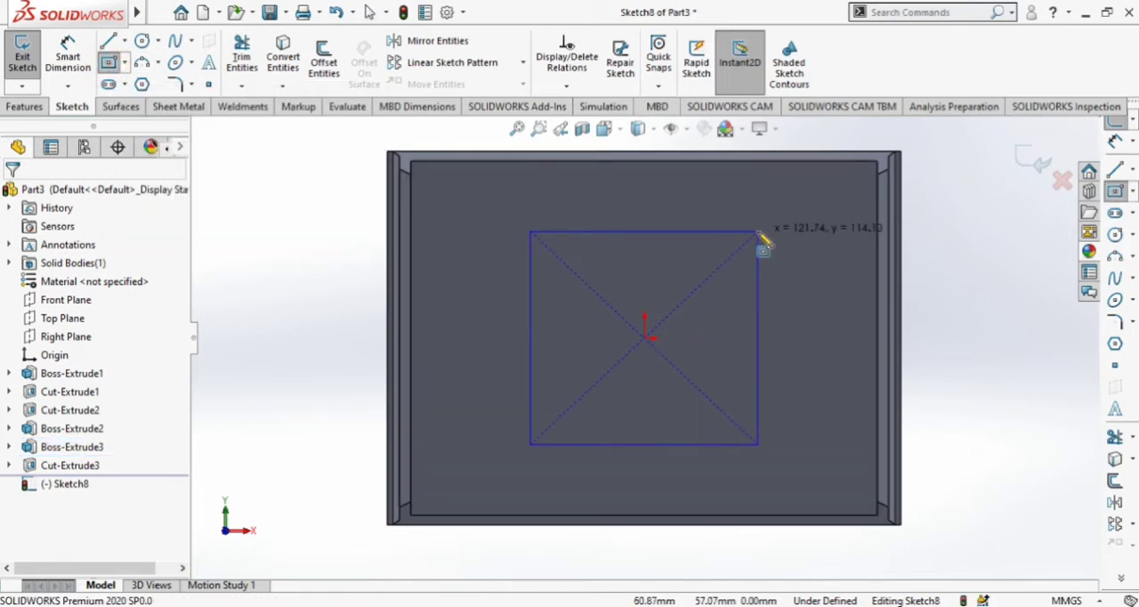
{"action": "left_click", "coordinate": [744, 267]}
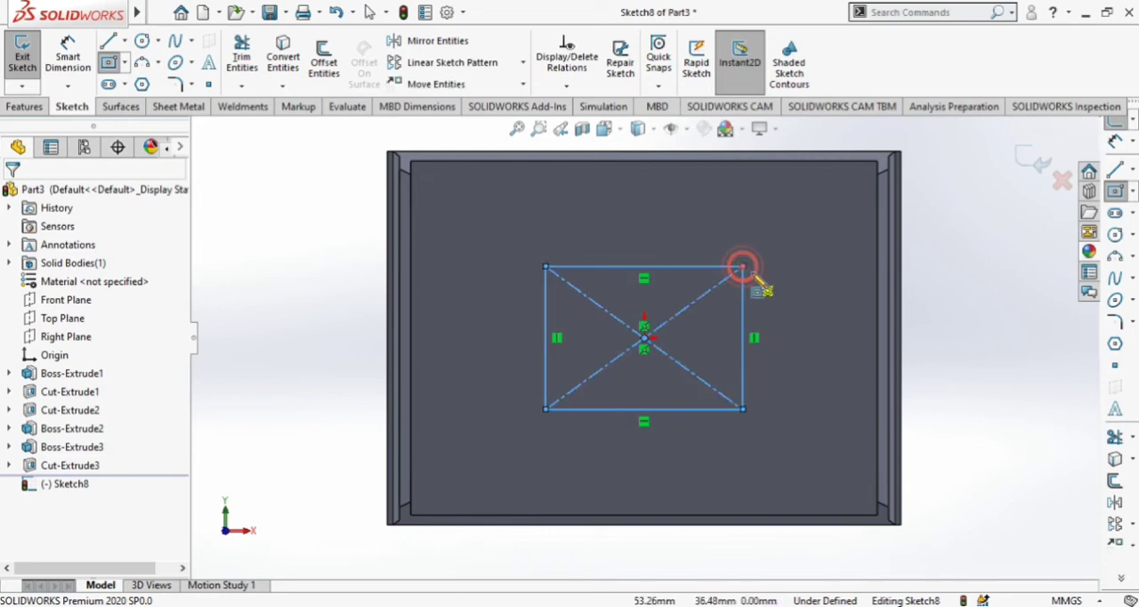
{"action": "key", "text": "Escape"}
Dimension the center rectangle to 100 mm wide and 80 mm high.
{"action": "left_click", "coordinate": [79, 55]}
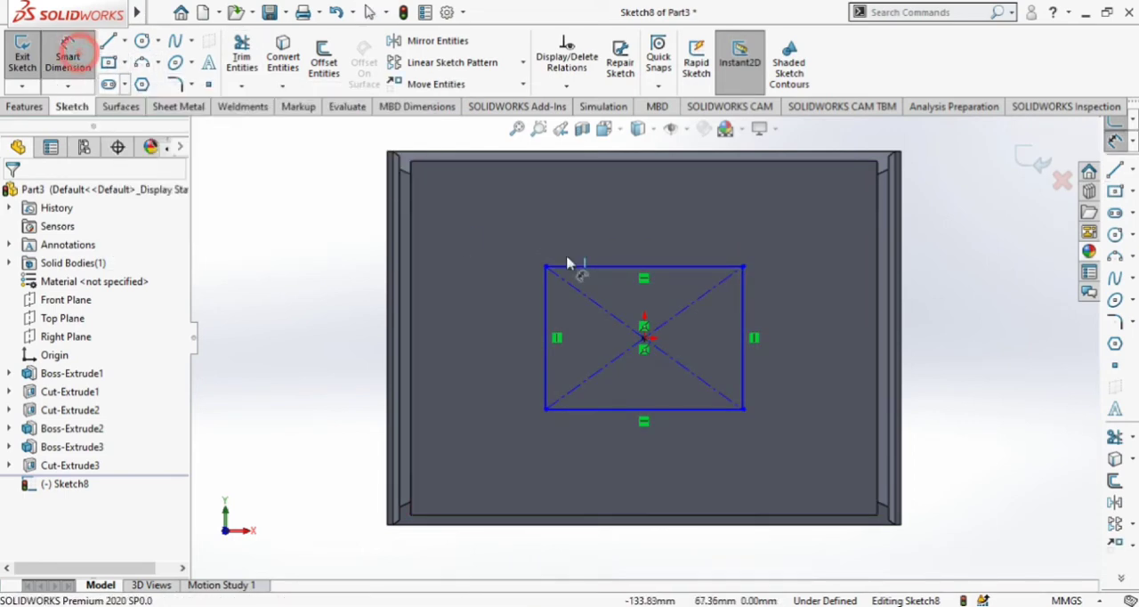
{"action": "left_click", "coordinate": [616, 269]}
{"action": "left_click", "coordinate": [633, 228]}
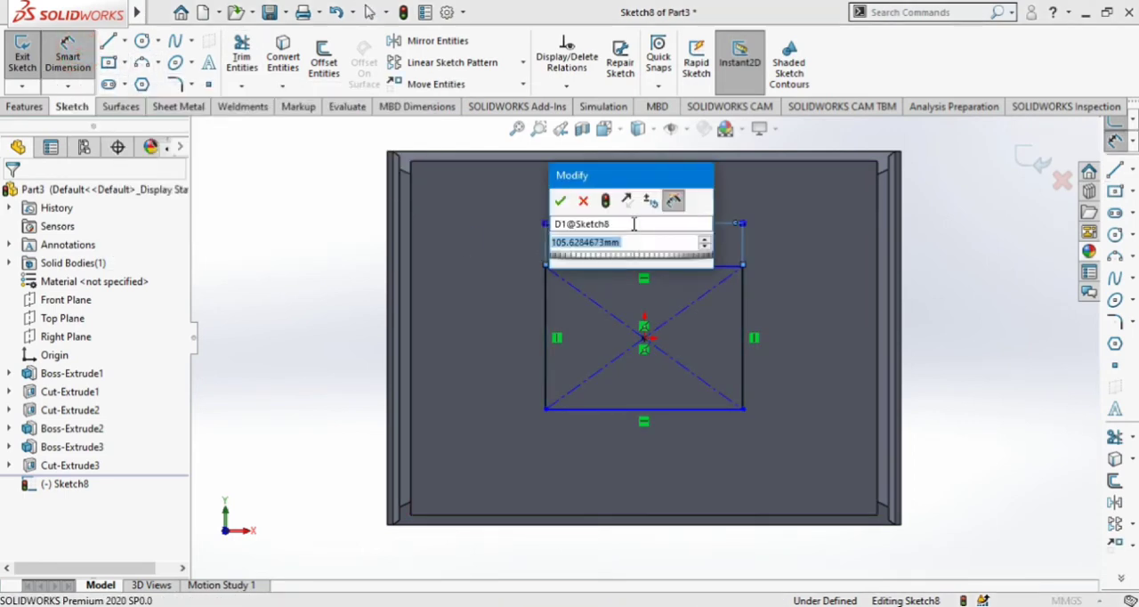
{"action": "type", "text": "100"}
{"action": "key", "text": "Return"}
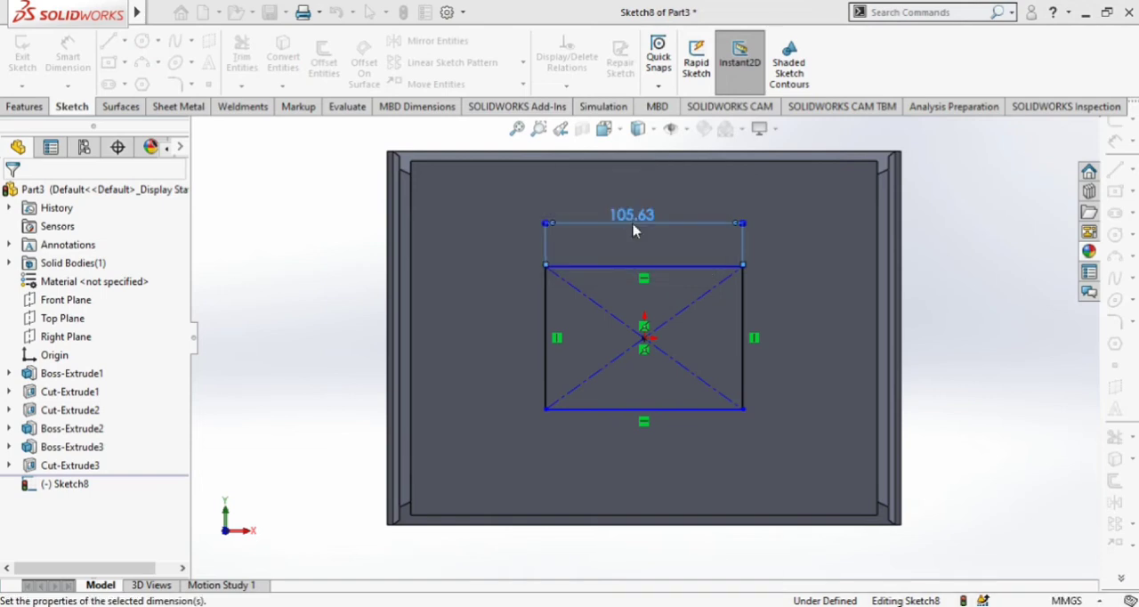
{"action": "left_click", "coordinate": [474, 311]}
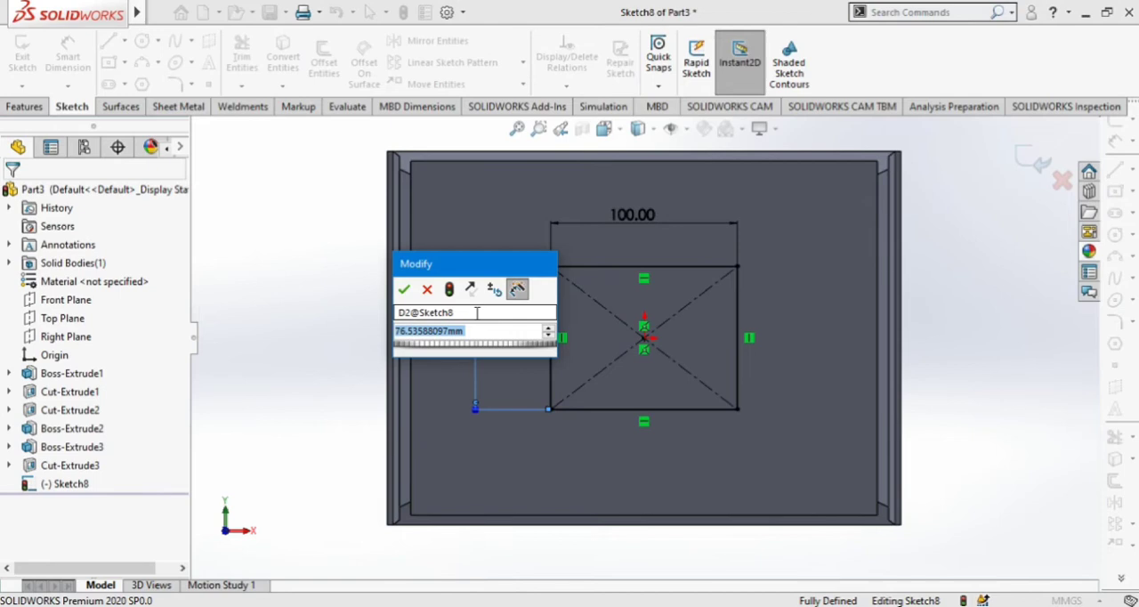
{"action": "type", "text": "80"}
{"action": "key", "text": "Return"}
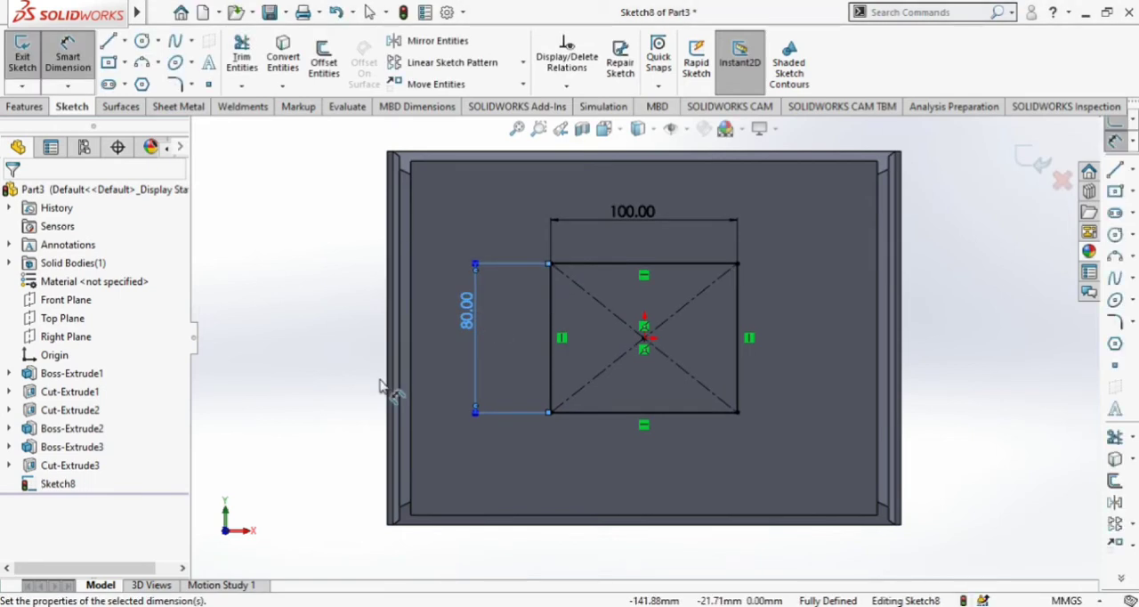
Extrude the 100 by 80 mm rectangle outward from the plate by 17 mm, merged with the body.
{"action": "left_click", "coordinate": [26, 106]}
{"action": "left_click", "coordinate": [28, 58]}
{"action": "middle_click_drag", "start_coordinate": [392, 381], "coordinate": [417, 259]}
{"action": "scroll", "coordinate": [405, 331], "scroll_direction": "up", "scroll_amount": 4}
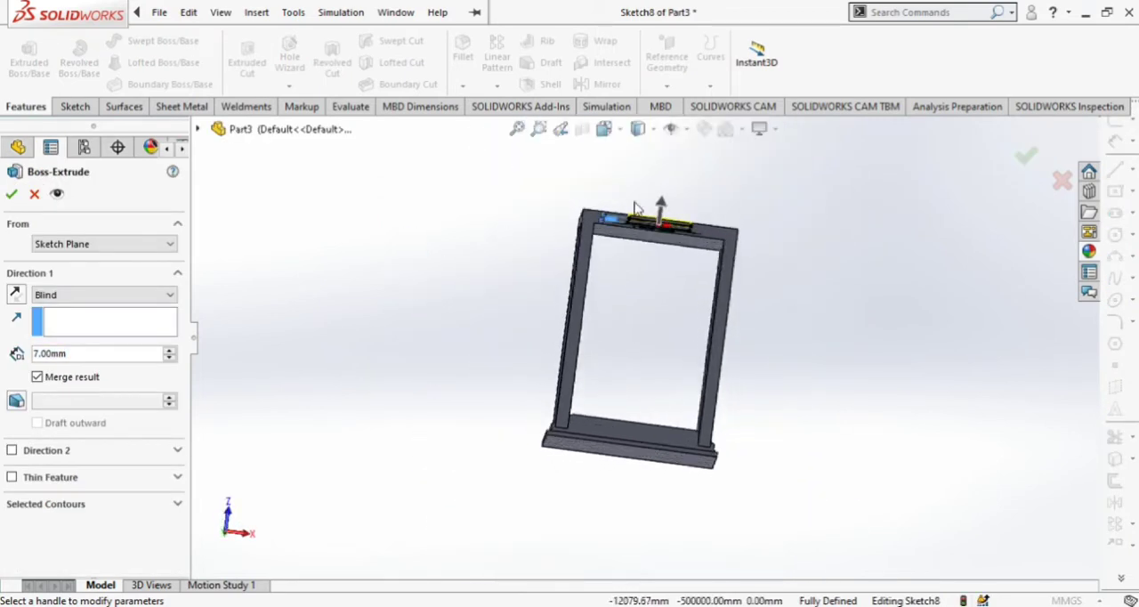
{"action": "scroll", "coordinate": [719, 197], "scroll_direction": "down", "scroll_amount": 6}
{"action": "middle_click_drag", "start_coordinate": [799, 208], "coordinate": [801, 303]}
{"action": "scroll", "coordinate": [676, 226], "scroll_direction": "down", "scroll_amount": 1}
{"action": "middle_click_drag", "start_coordinate": [677, 226], "coordinate": [831, 285]}
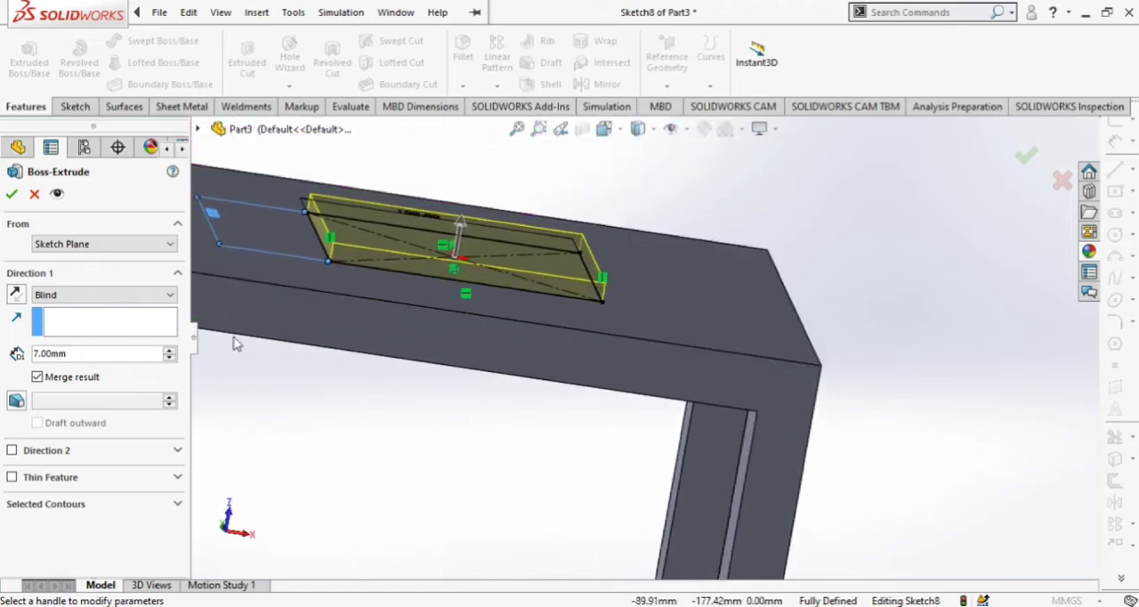
{"action": "left_click", "coordinate": [169, 351]}
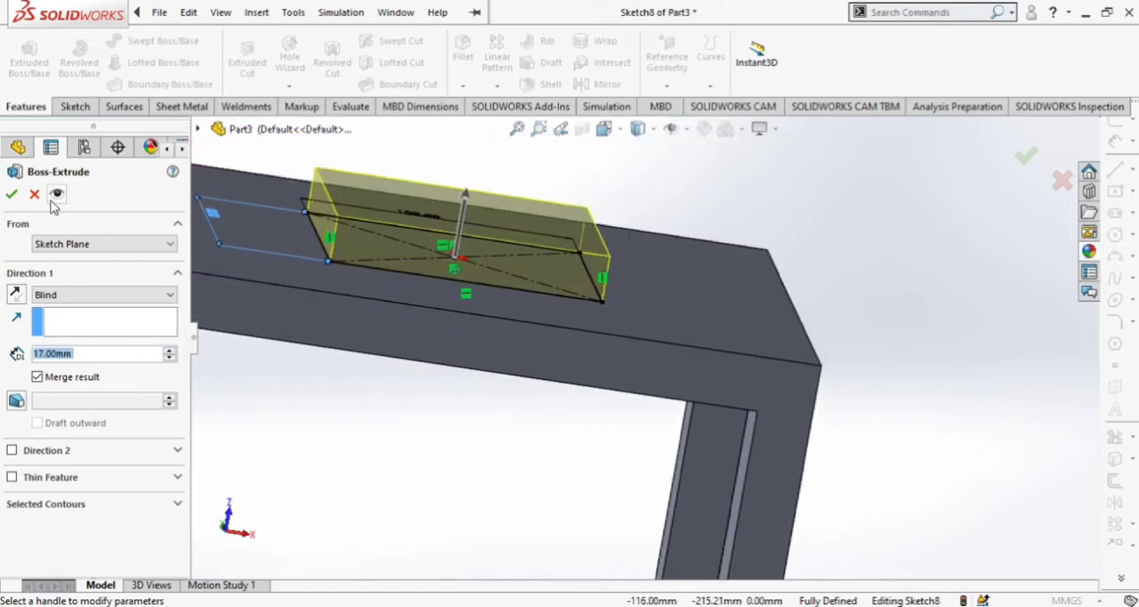
{"action": "left_click", "coordinate": [13, 192]}
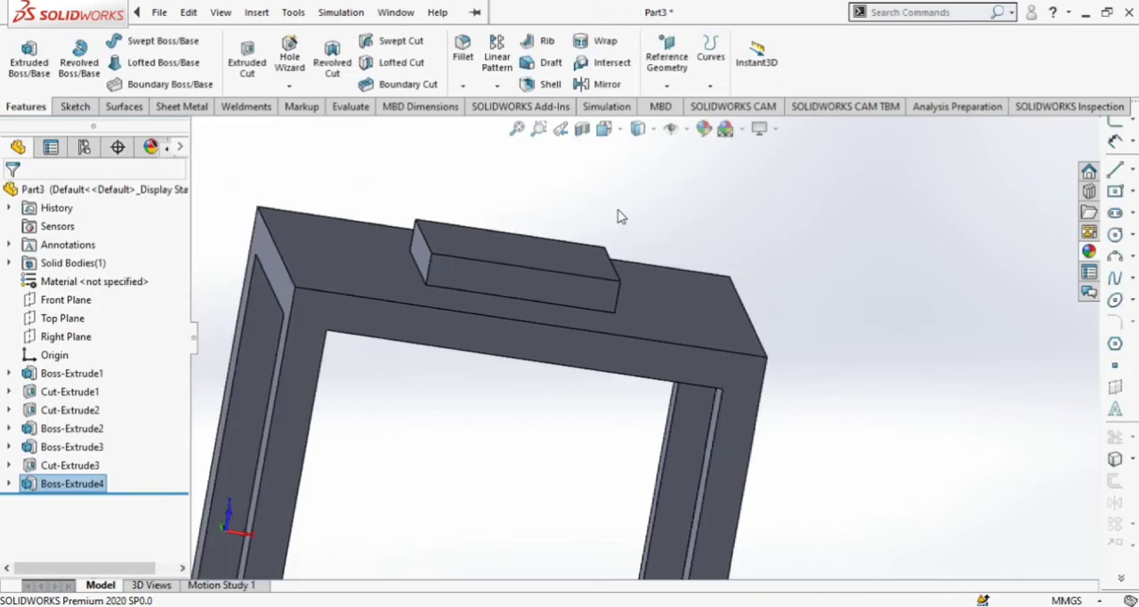
Start a sketch on the long side face of the raised block and view it straight on.
{"action": "middle_click_drag", "start_coordinate": [681, 202], "coordinate": [570, 287]}
{"action": "left_click", "coordinate": [532, 303]}
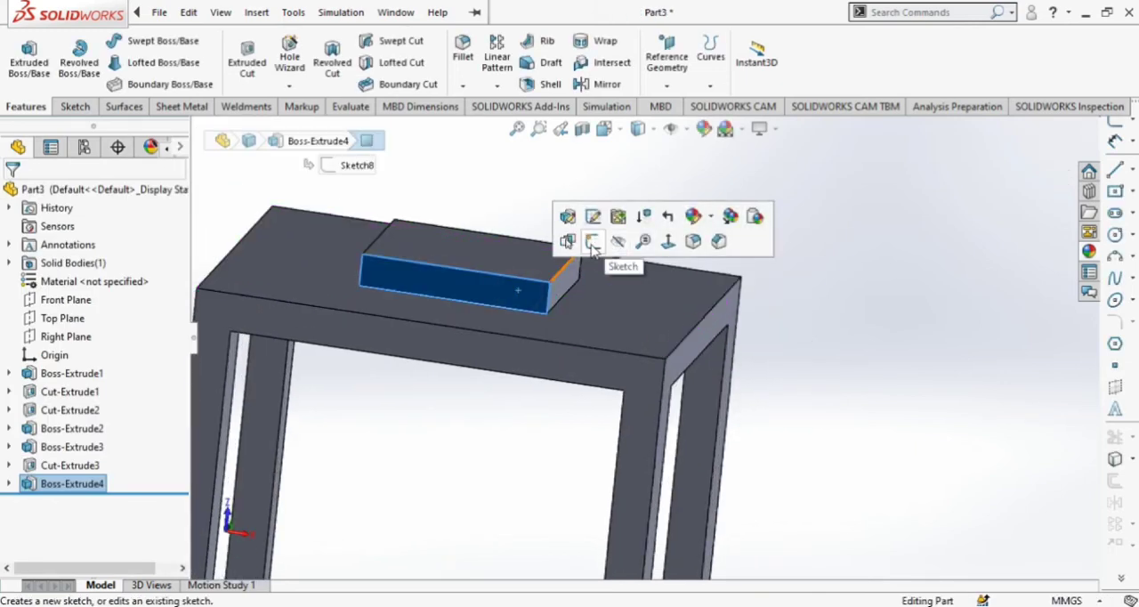
{"action": "left_click", "coordinate": [593, 243]}
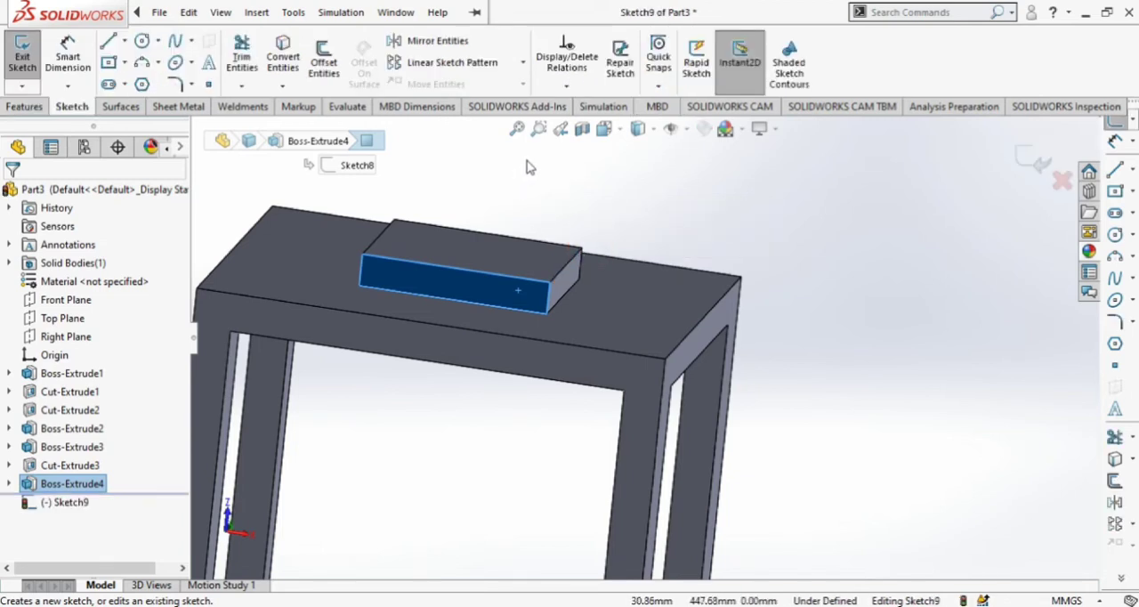
{"action": "left_click", "coordinate": [607, 129]}
{"action": "left_click", "coordinate": [698, 225]}
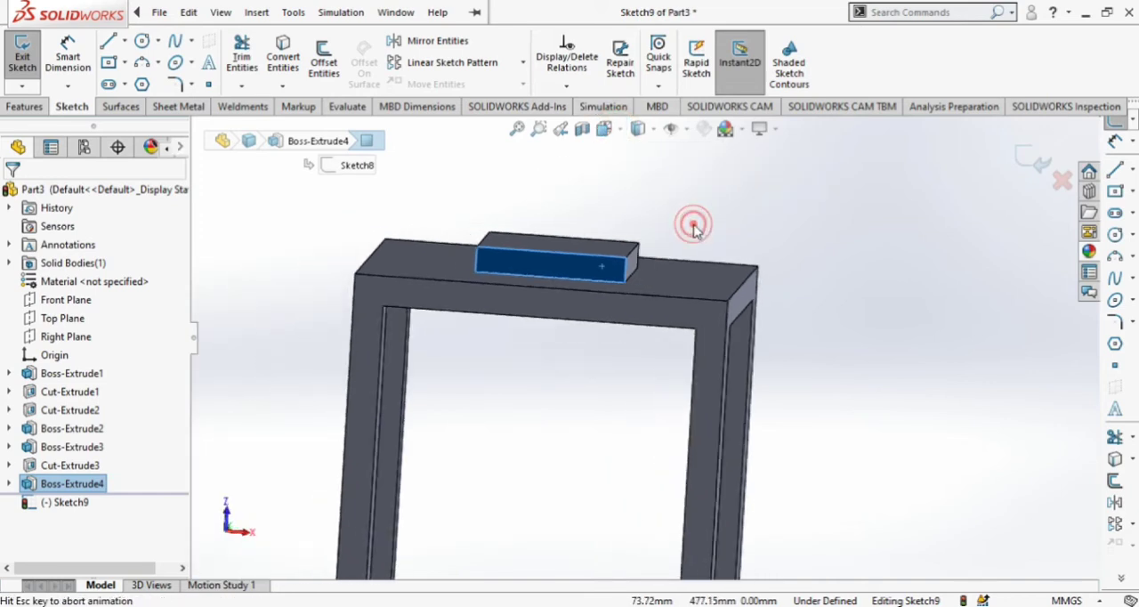
{"action": "scroll", "coordinate": [621, 267], "scroll_direction": "down", "scroll_amount": 2}
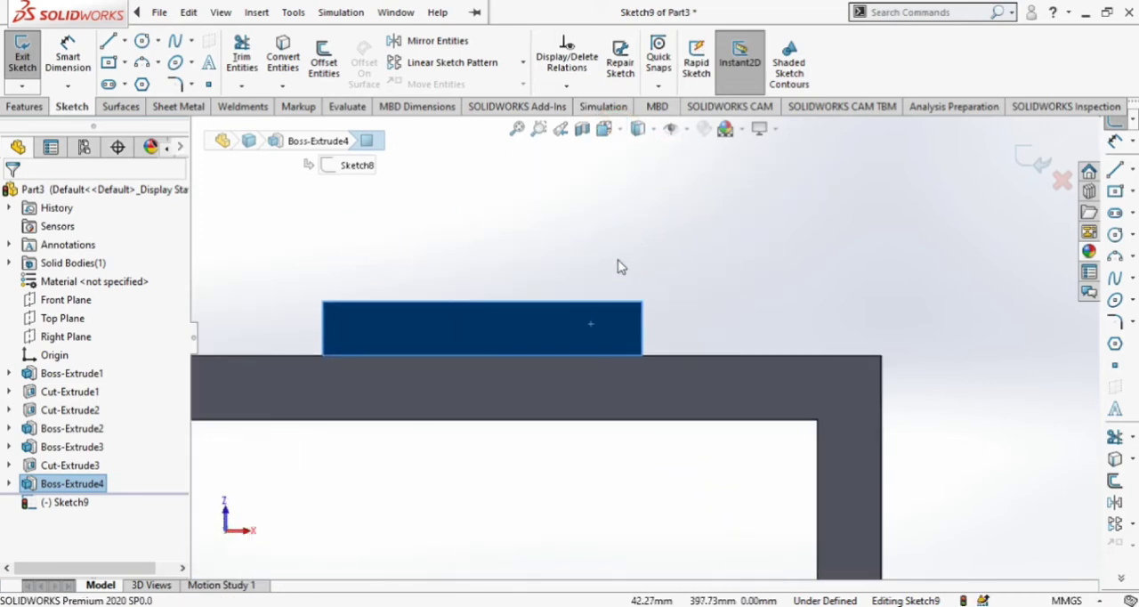
Sketch a slanted line about 16 mm long across the block's upper-left corner, from the side edge to the upper edge.
{"action": "left_click", "coordinate": [107, 41]}
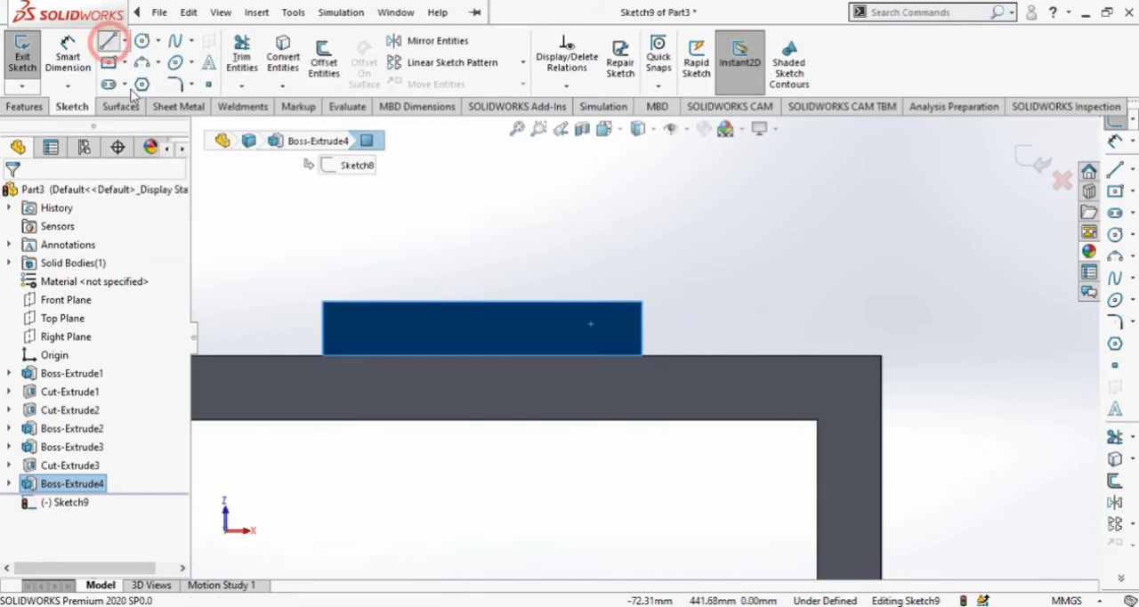
{"action": "left_click", "coordinate": [322, 328]}
{"action": "left_click", "coordinate": [367, 303]}
{"action": "key", "text": "Escape"}
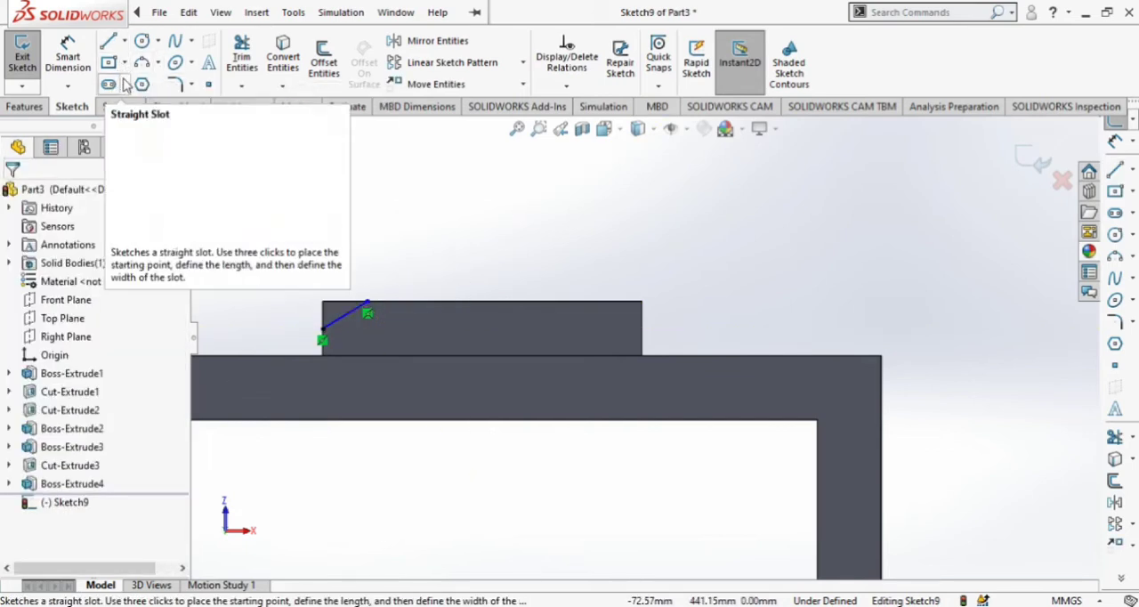
Sketch a vertical centerline down from the midpoint of the raised block's upper edge.
{"action": "left_click", "coordinate": [126, 43]}
{"action": "left_click", "coordinate": [150, 84]}
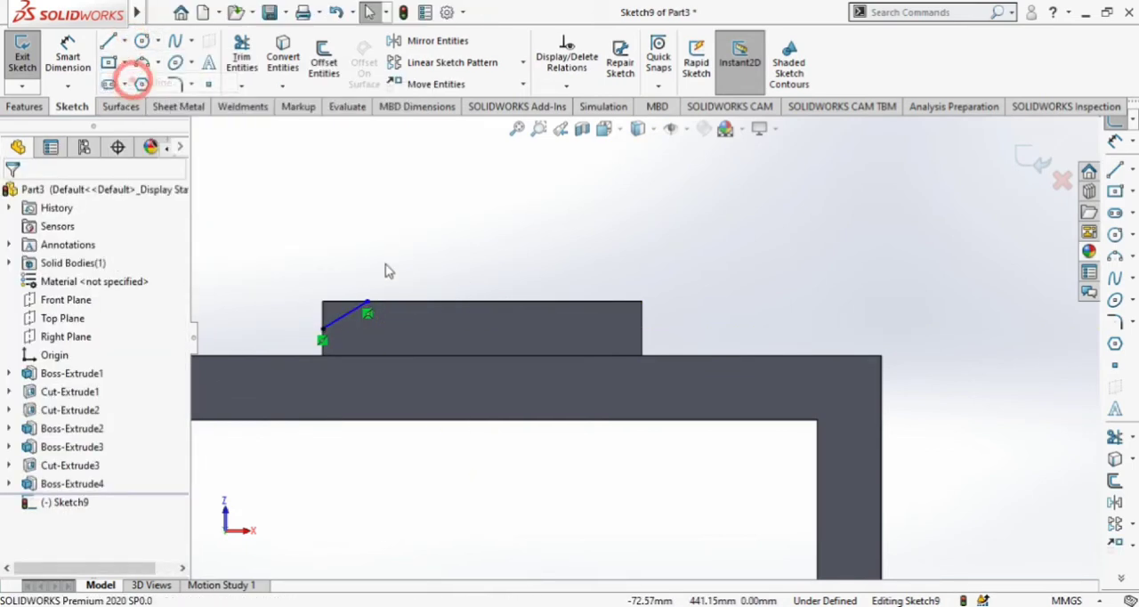
{"action": "left_click", "coordinate": [481, 301]}
{"action": "left_click", "coordinate": [482, 392]}
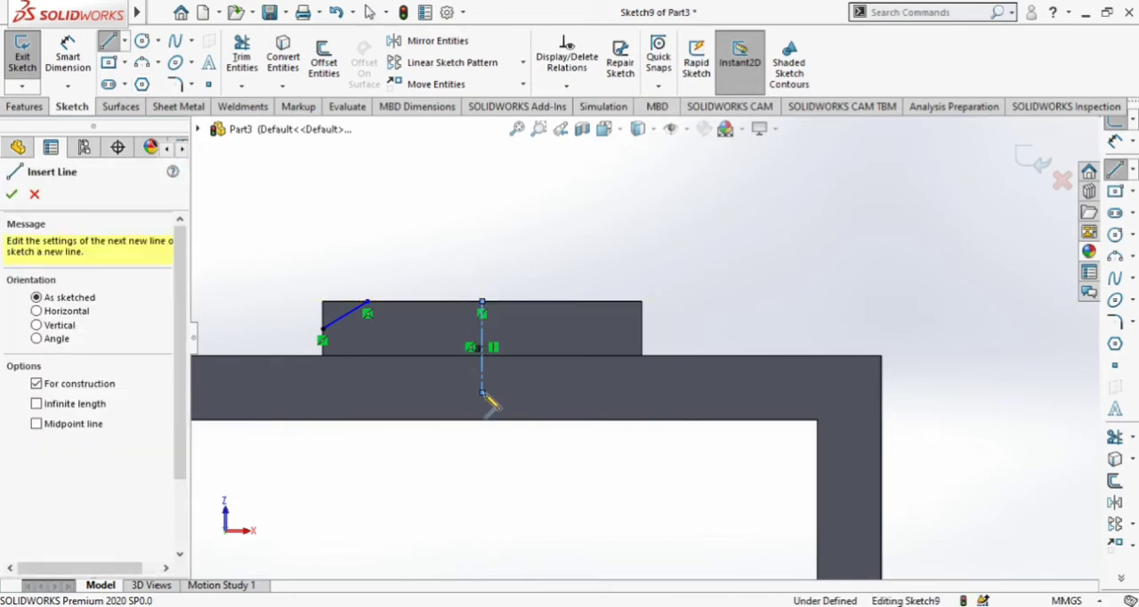
{"action": "key", "text": "Escape"}
Mirror the slanted corner line about the vertical centerline.
{"action": "left_click", "coordinate": [412, 45]}
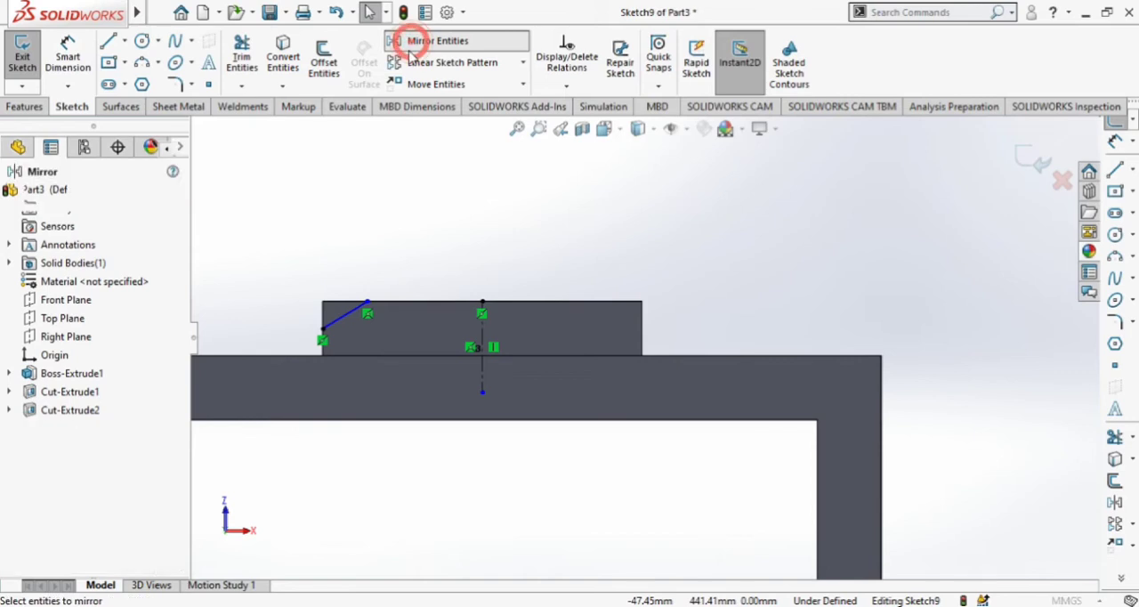
{"action": "left_click", "coordinate": [339, 327]}
{"action": "left_click", "coordinate": [98, 402]}
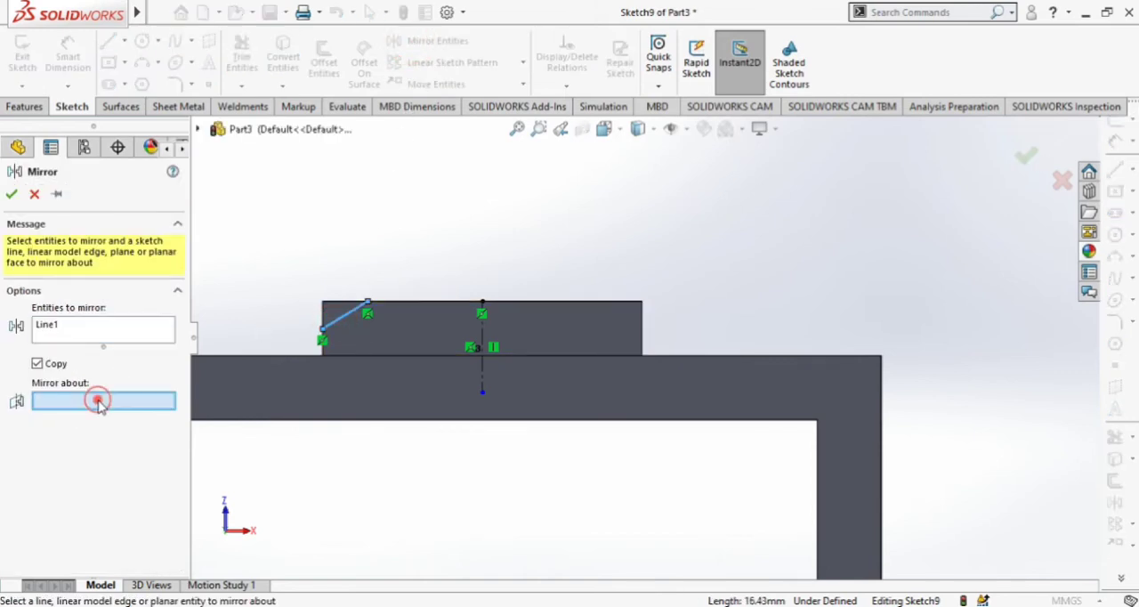
{"action": "left_click", "coordinate": [482, 330]}
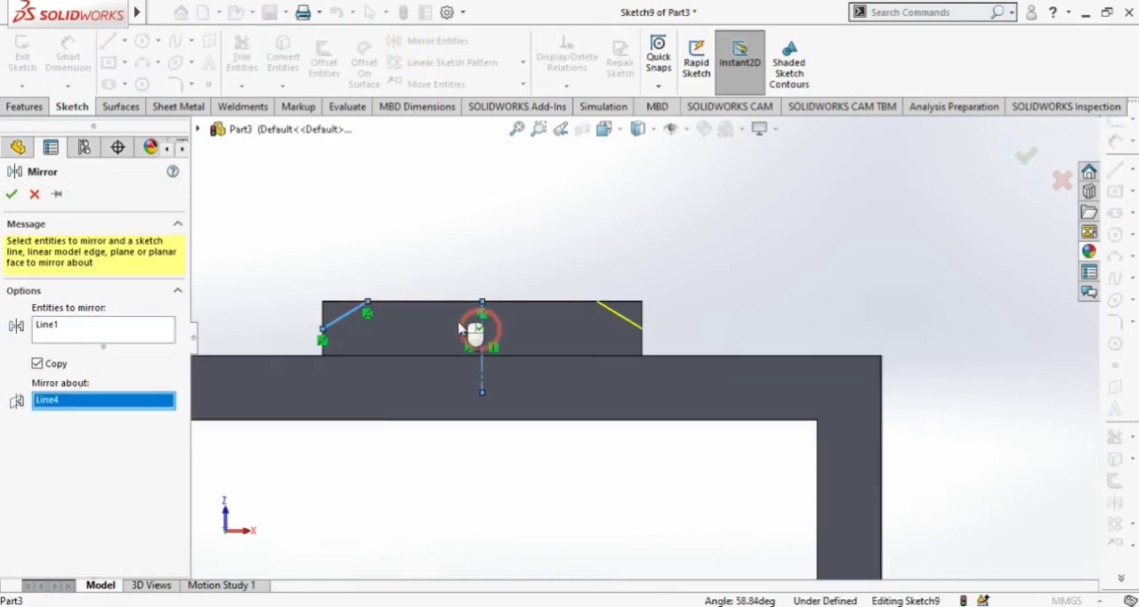
{"action": "left_click", "coordinate": [10, 194]}
{"action": "scroll", "coordinate": [651, 297], "scroll_direction": "down", "scroll_amount": 1}
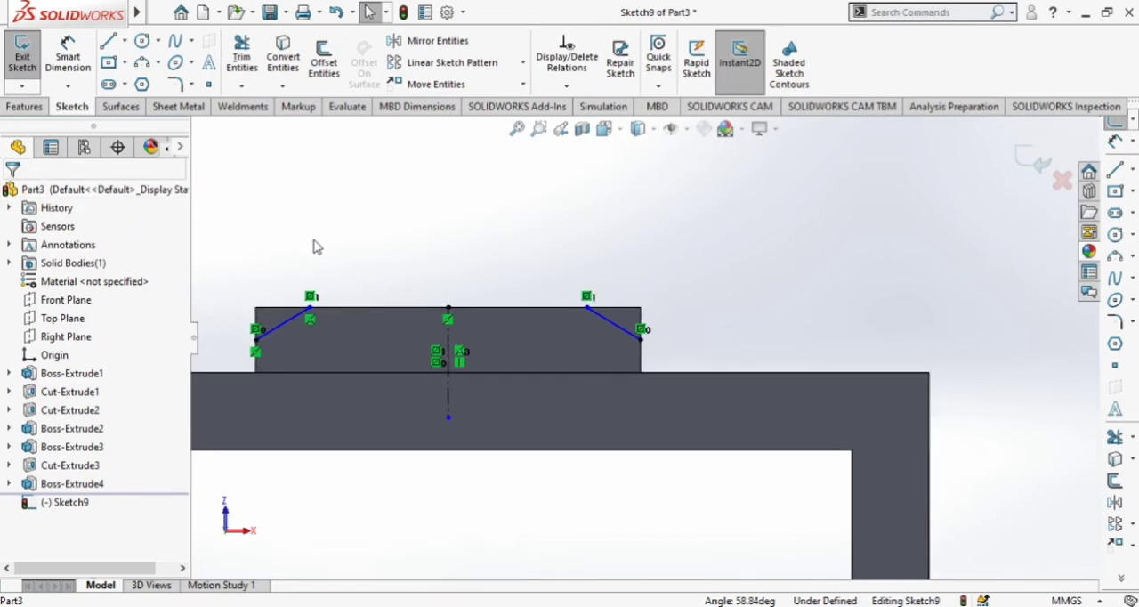
Dimension the slanted line's upper end 14 mm horizontally from the block's upper-left corner.
{"action": "left_click", "coordinate": [68, 57]}
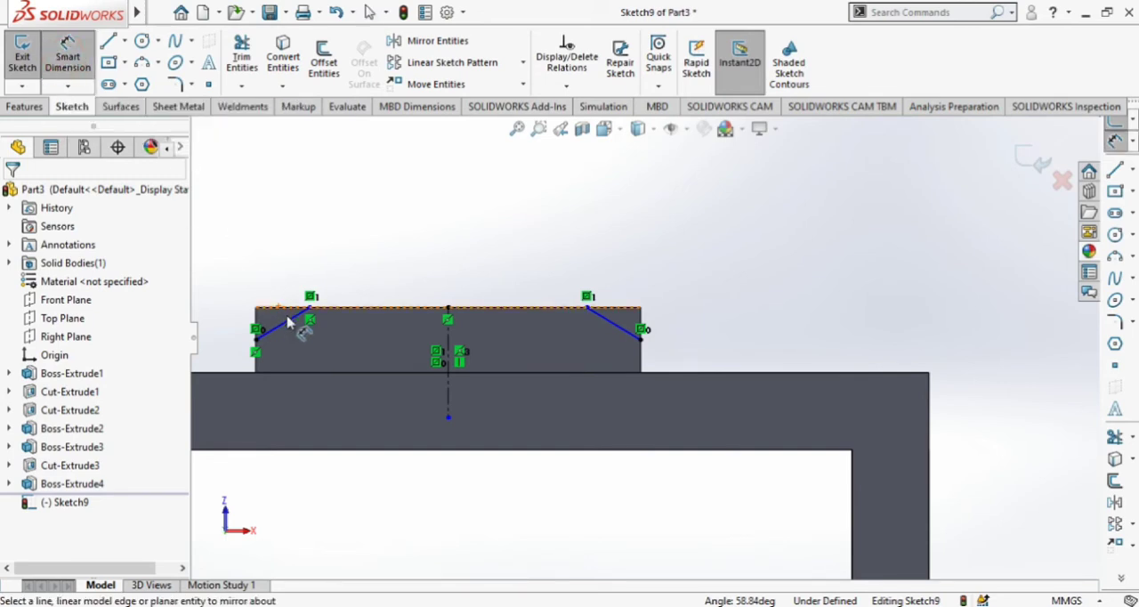
{"action": "left_click", "coordinate": [309, 308]}
{"action": "left_click", "coordinate": [256, 307]}
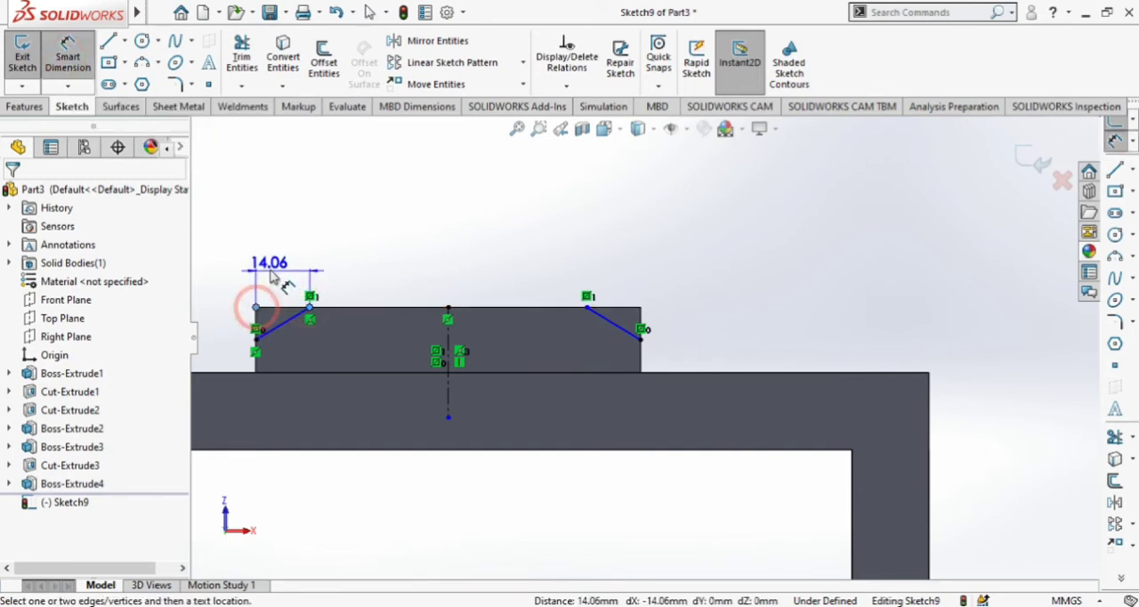
{"action": "left_click", "coordinate": [268, 270]}
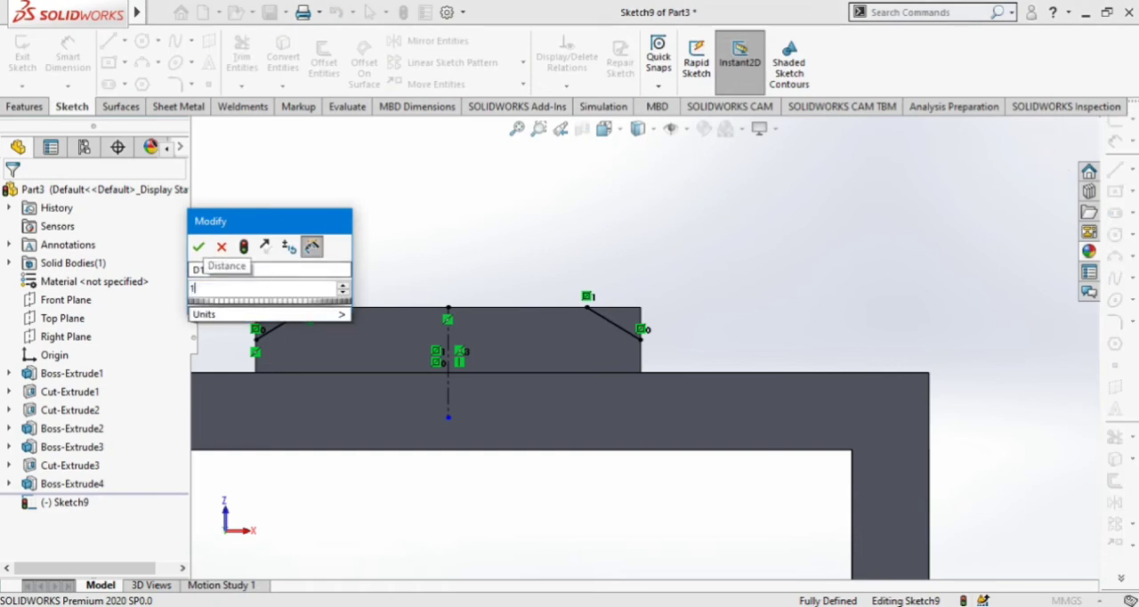
{"action": "key", "text": "Return"}
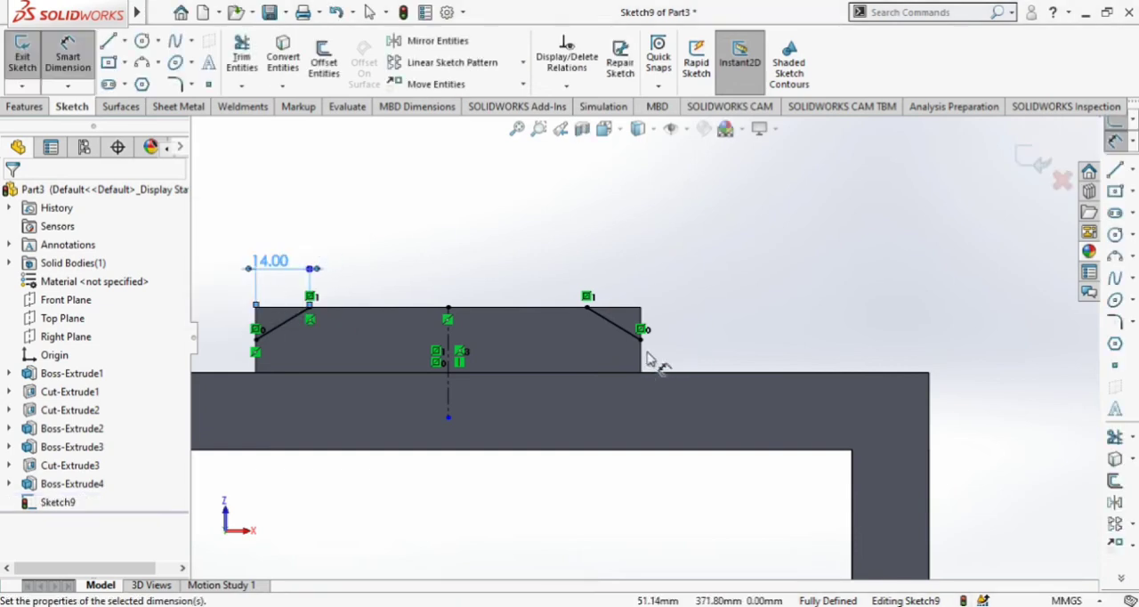
{"action": "left_click", "coordinate": [628, 308]}
{"action": "left_click", "coordinate": [641, 339]}
{"action": "left_click", "coordinate": [669, 313]}
{"action": "left_click", "coordinate": [709, 269]}
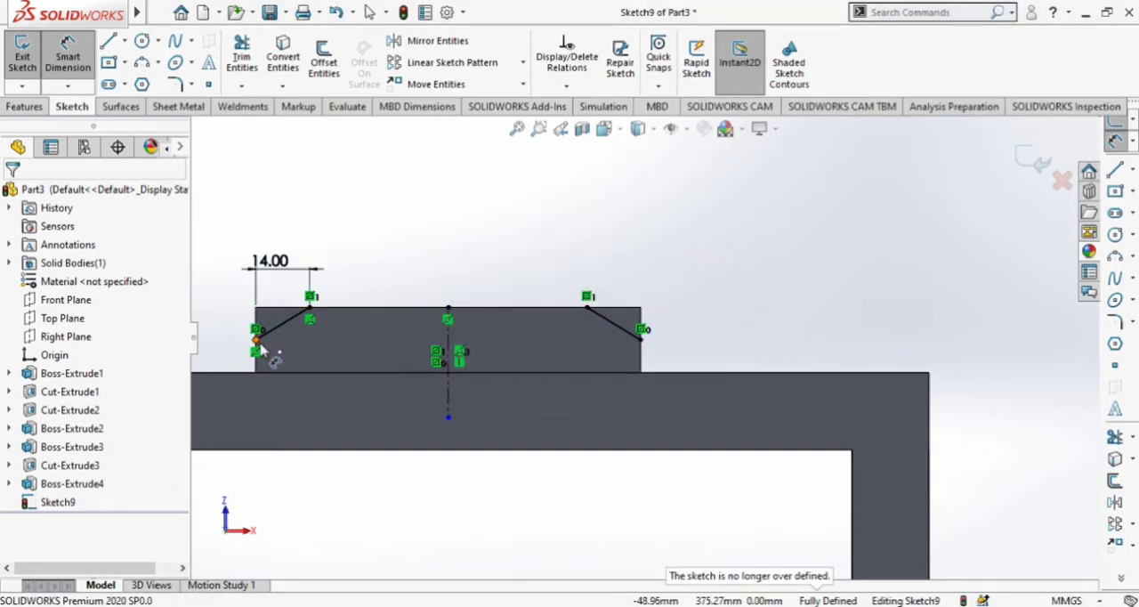
Add a driven vertical dimension between the left slanted line's lower end and the block's upper-left corner.
{"action": "left_click", "coordinate": [256, 308]}
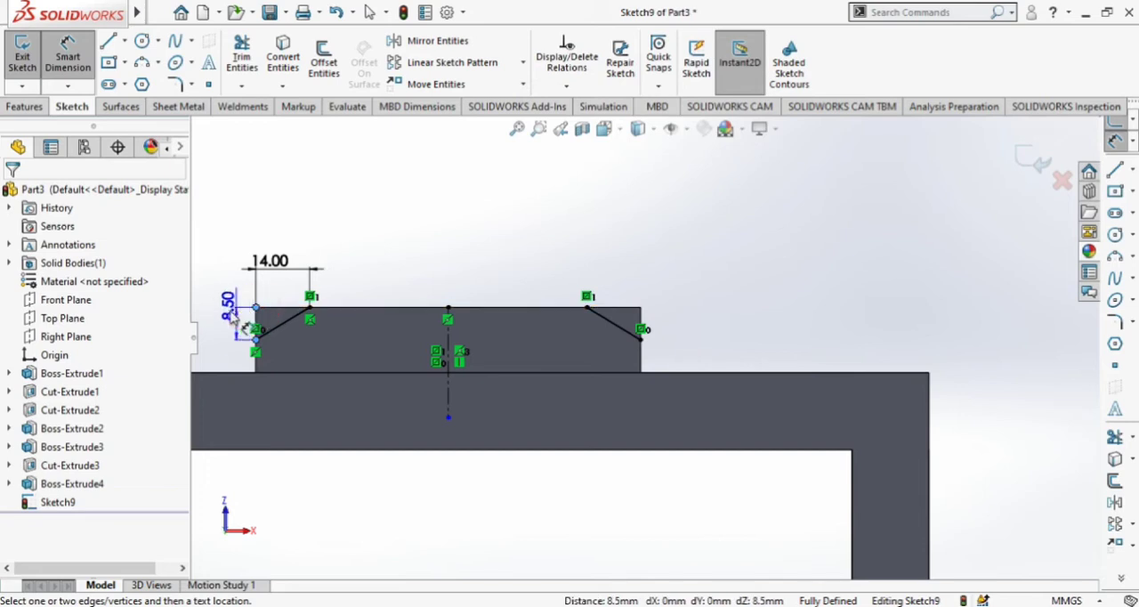
{"action": "left_click", "coordinate": [227, 316]}
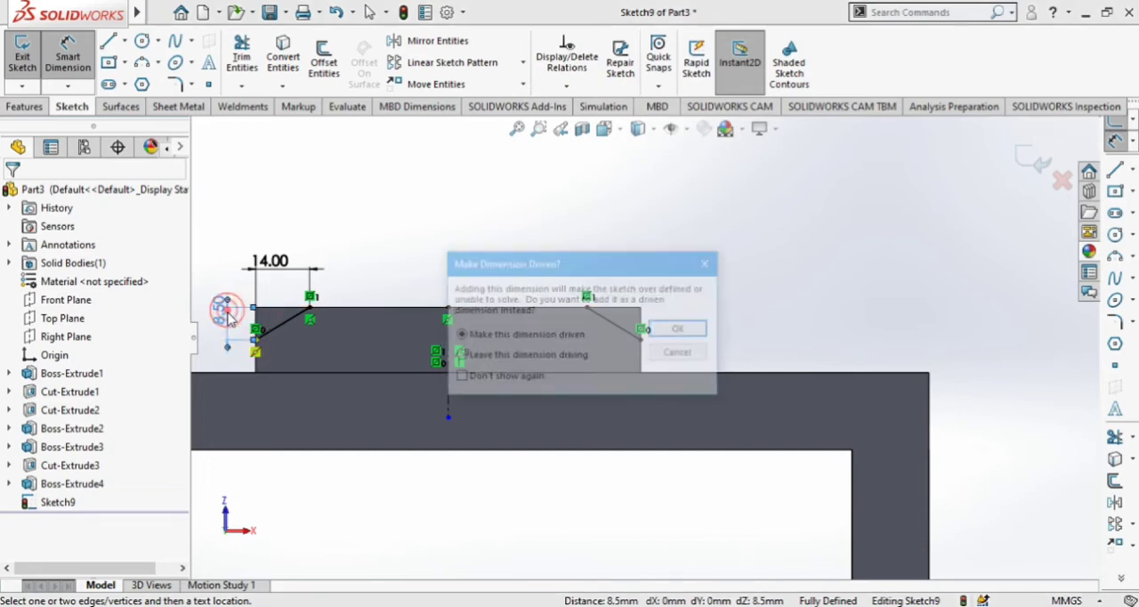
{"action": "left_click", "coordinate": [681, 330]}
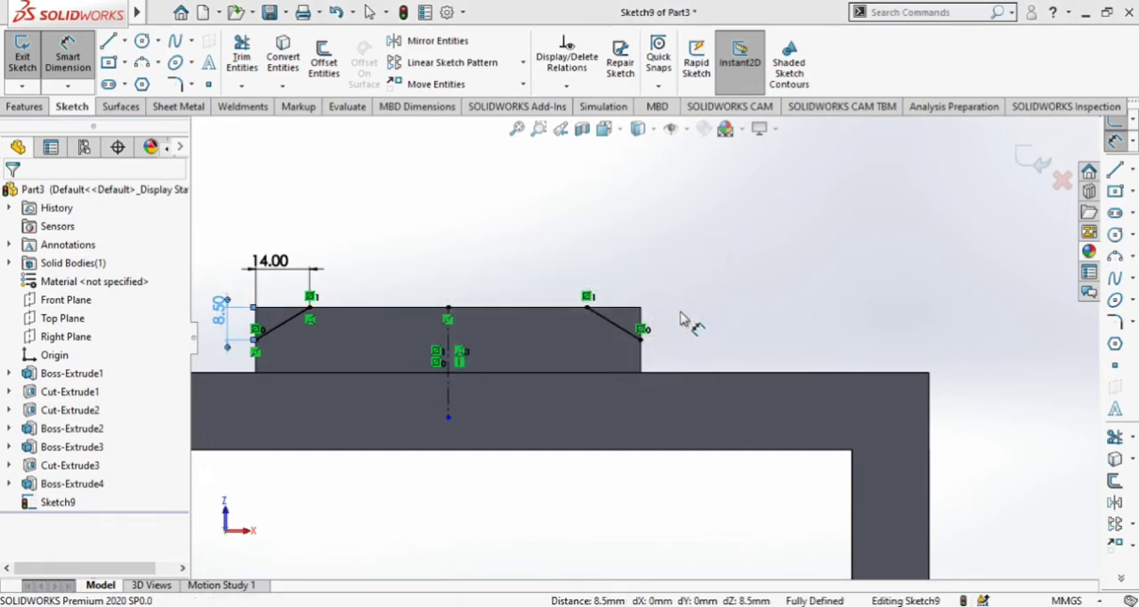
Sketch a shallow downward-sagging three-point arc of about 335 mm radius between the upper ends of the two slanted lines.
{"action": "left_click", "coordinate": [310, 307]}
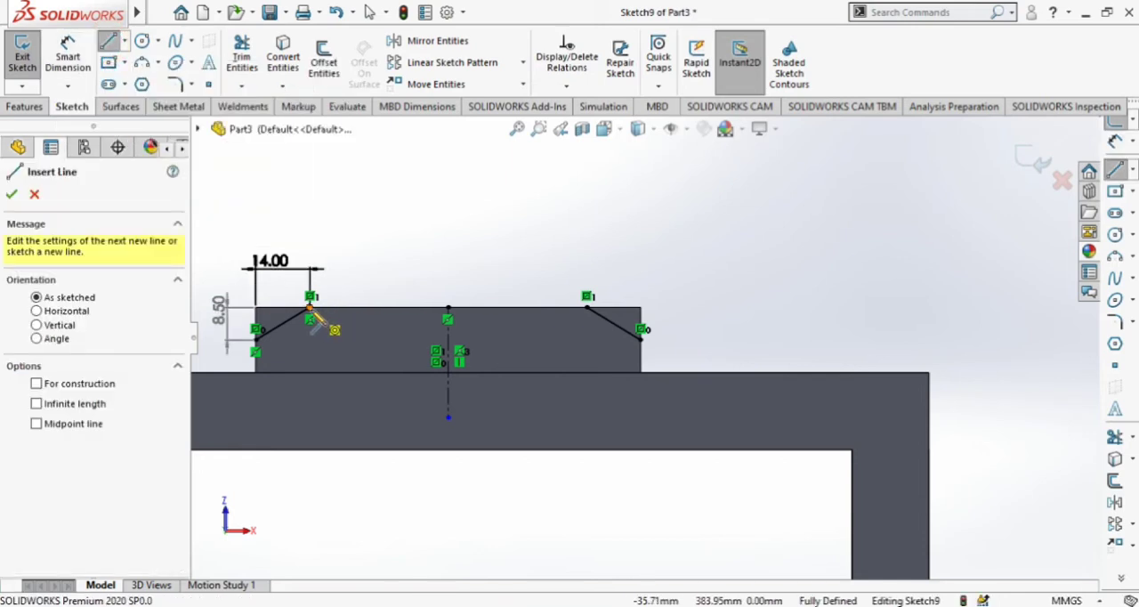
{"action": "left_click", "coordinate": [142, 63]}
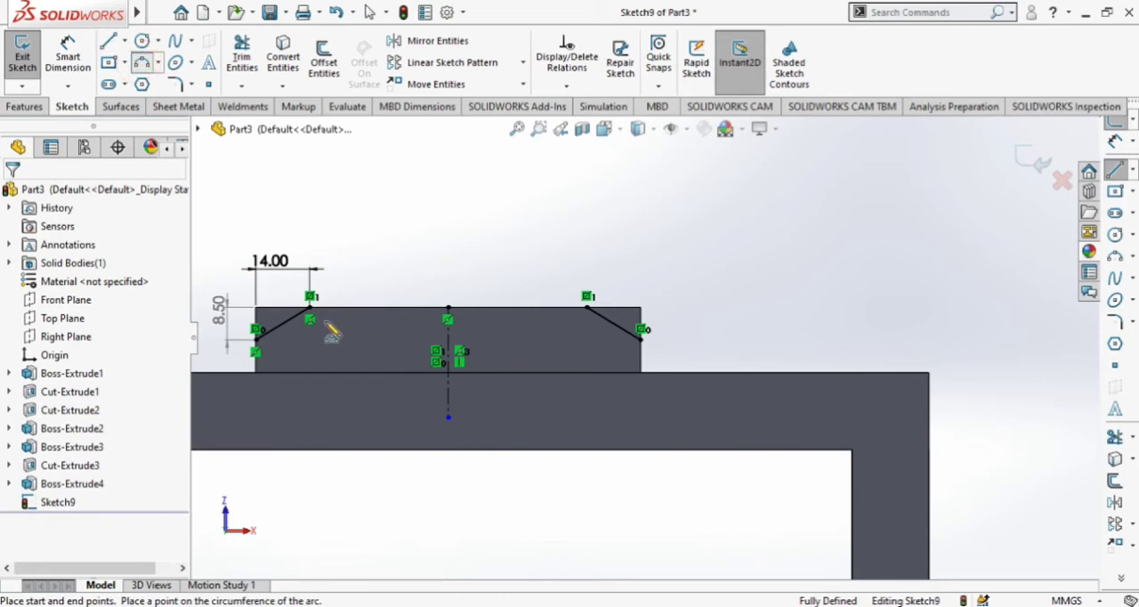
{"action": "left_click", "coordinate": [311, 307]}
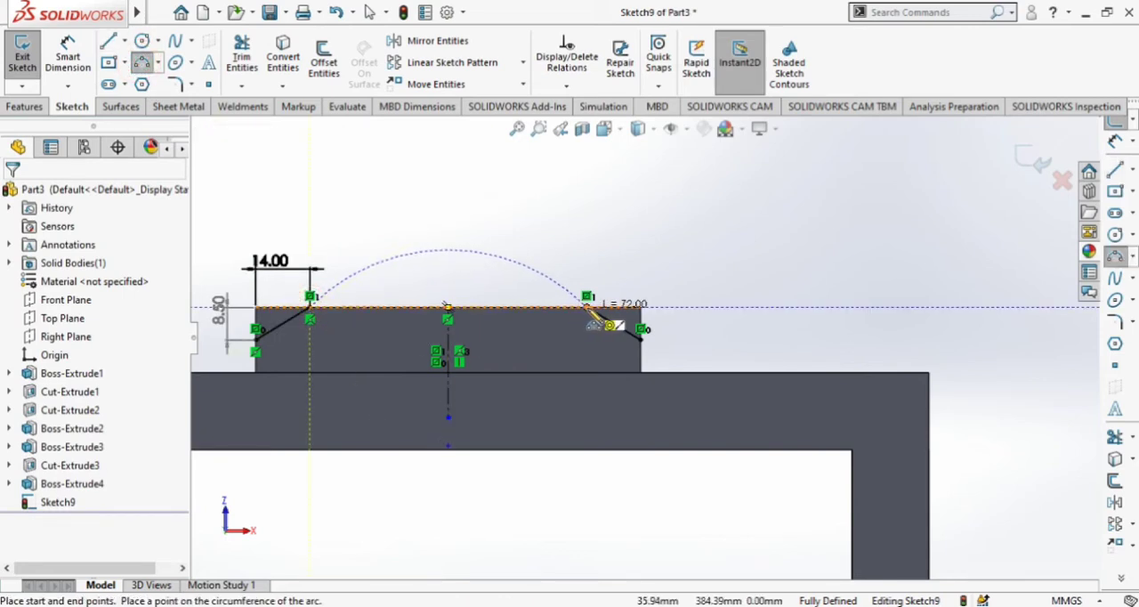
{"action": "left_click", "coordinate": [481, 320]}
{"action": "scroll", "coordinate": [524, 271], "scroll_direction": "down", "scroll_amount": 2}
{"action": "scroll", "coordinate": [490, 288], "scroll_direction": "up", "scroll_amount": 2}
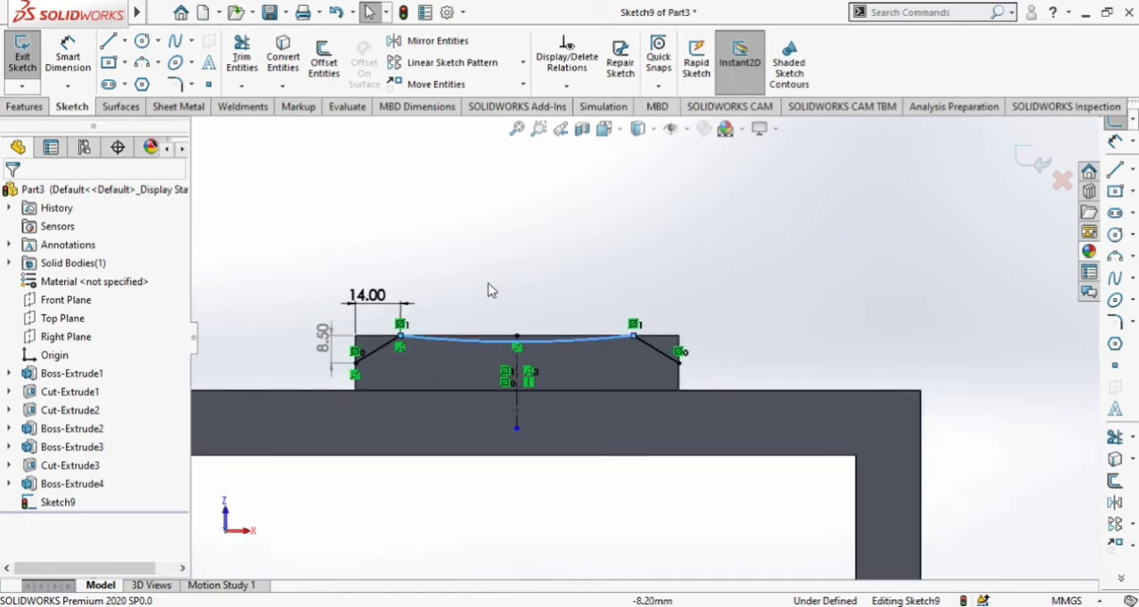
{"action": "scroll", "coordinate": [504, 296], "scroll_direction": "down", "scroll_amount": 1}
Add a radius dimension to the shallow arc and try to set it to 33 mm.
{"action": "left_click", "coordinate": [73, 59]}
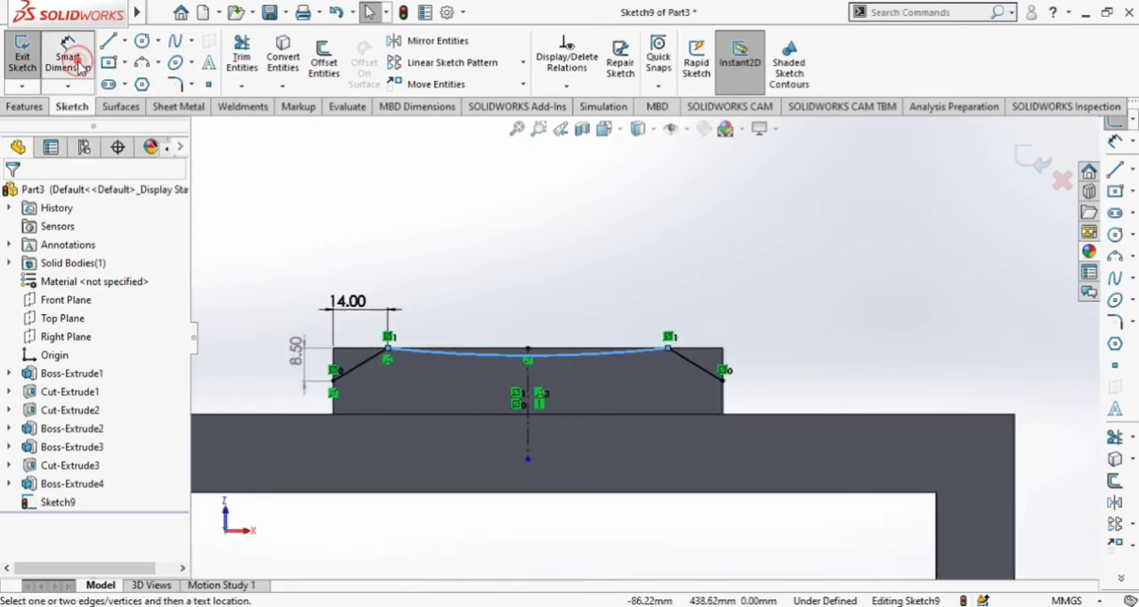
{"action": "left_click", "coordinate": [511, 361]}
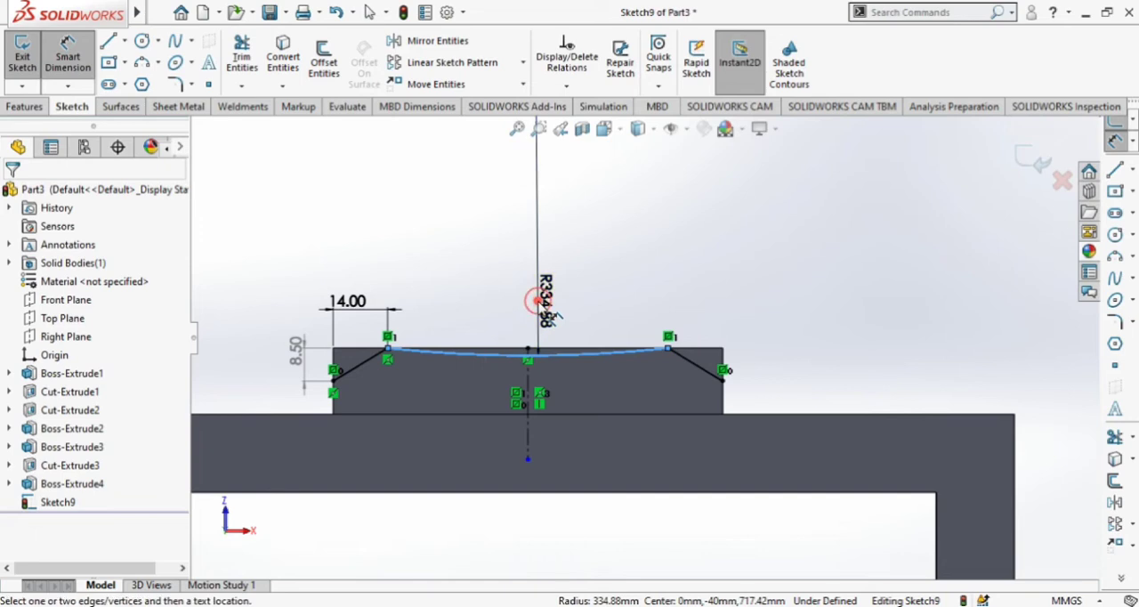
{"action": "left_click", "coordinate": [553, 318]}
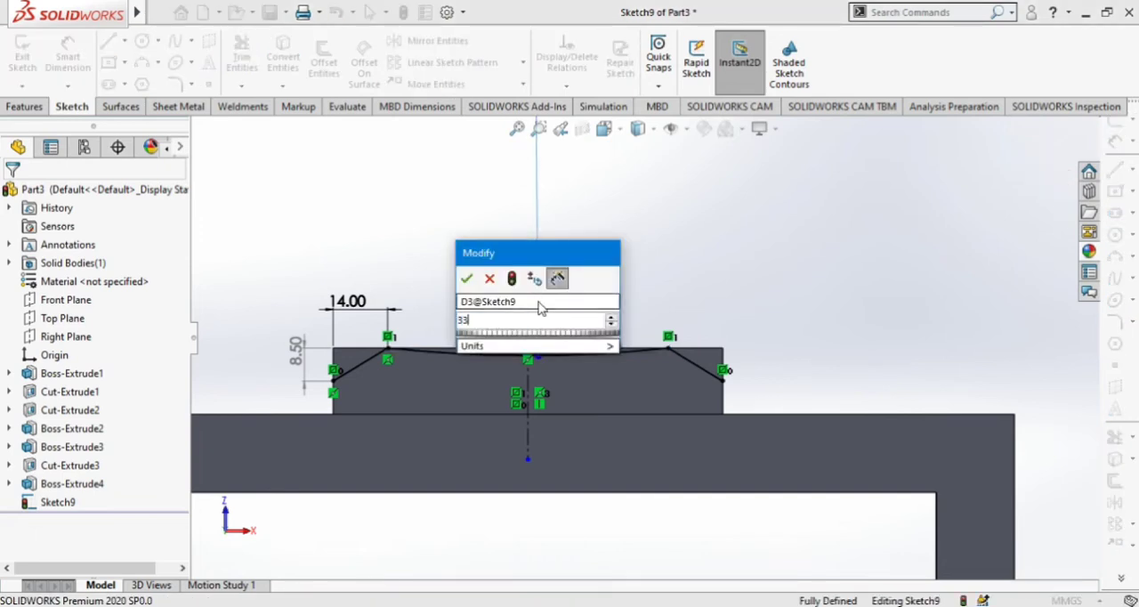
{"action": "type", "text": "33"}
{"action": "key", "text": "Return"}
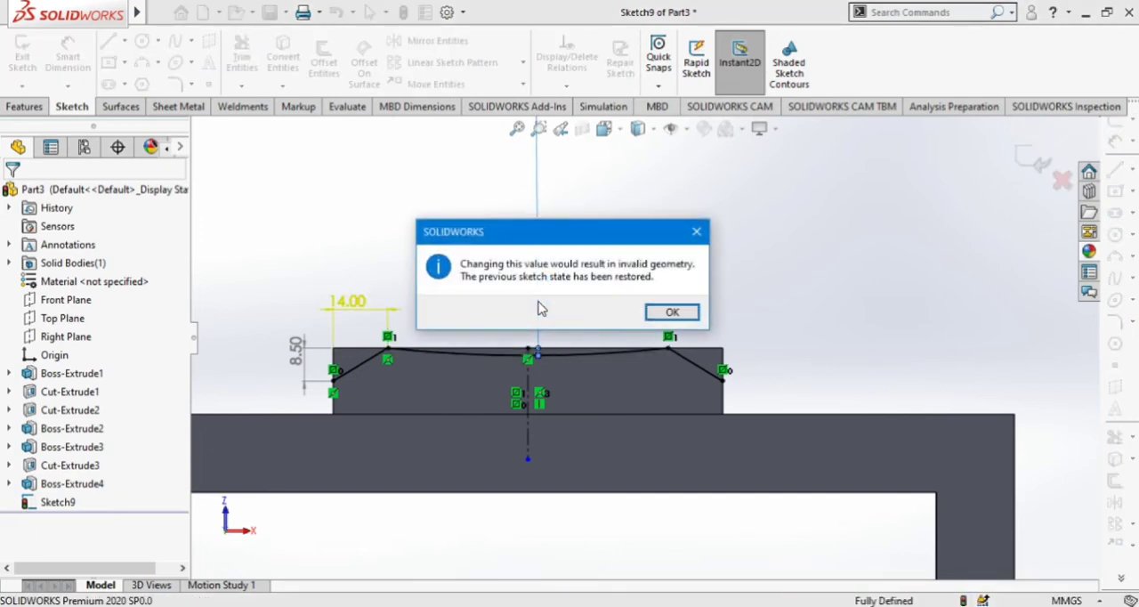
{"action": "left_click", "coordinate": [697, 233]}
Set the shallow arc's radius to 335 mm.
{"action": "double_click", "coordinate": [547, 318]}
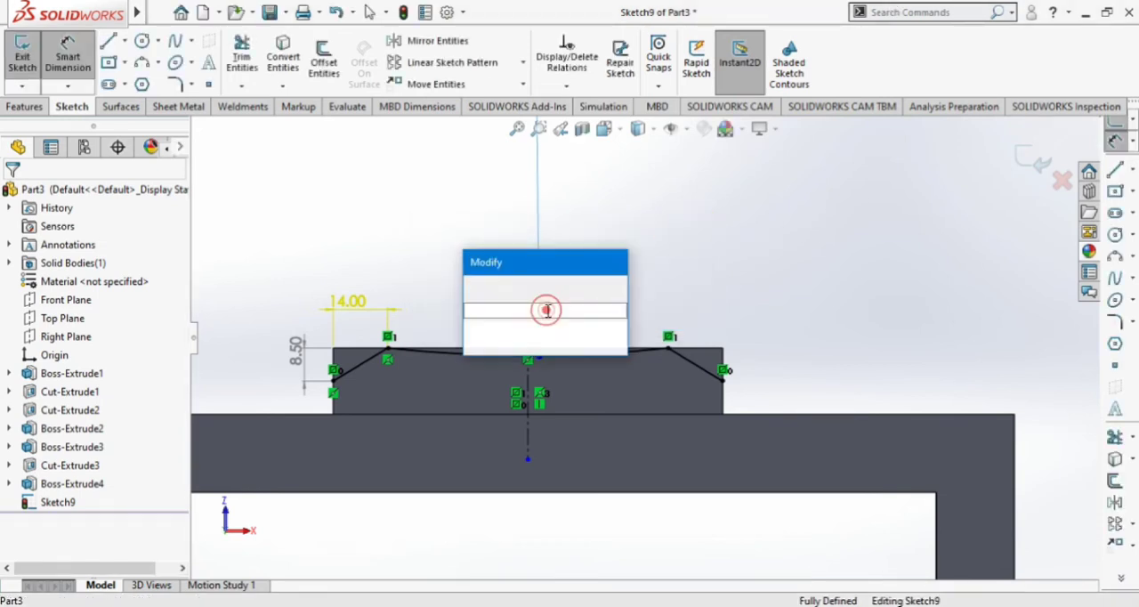
{"action": "left_click", "coordinate": [520, 330]}
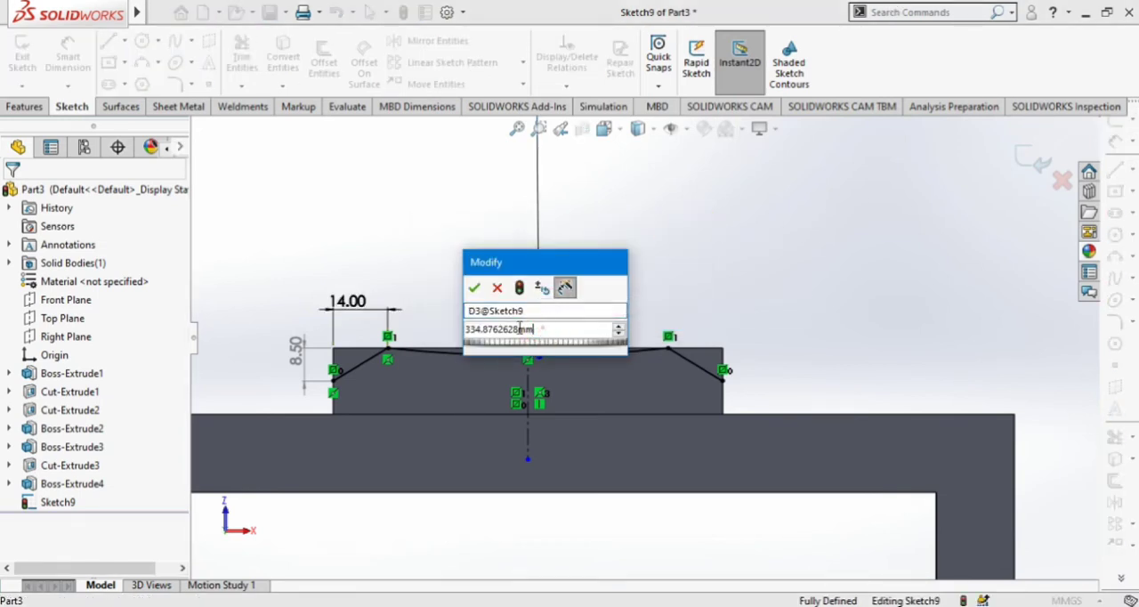
{"action": "type", "text": "2"}
{"action": "key", "text": "BackSpace"}
{"action": "type", "text": "335"}
{"action": "key", "text": "Return"}
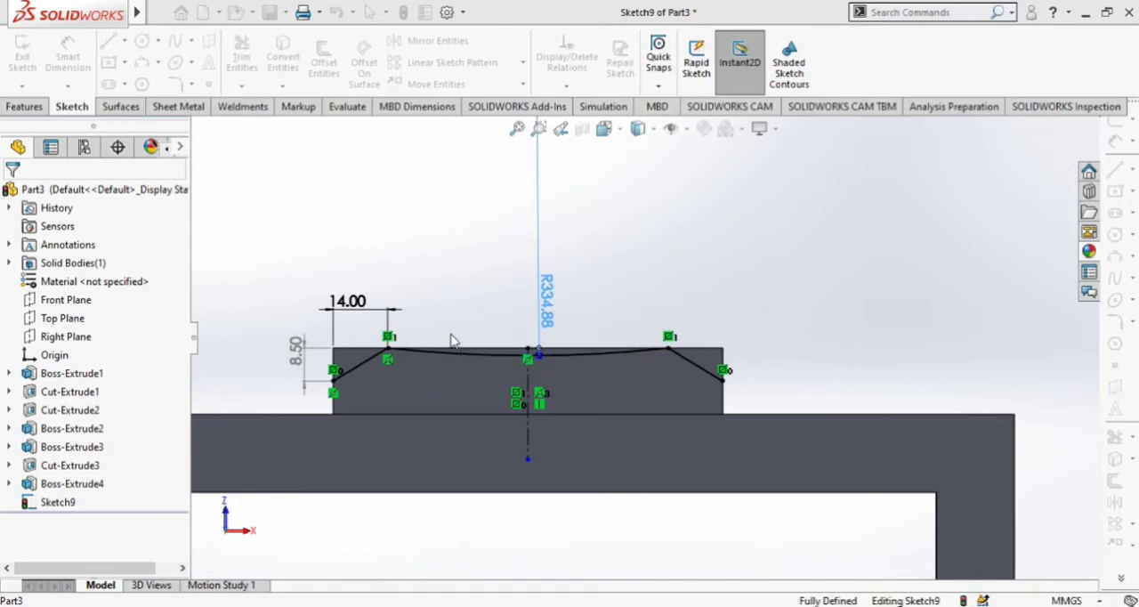
{"action": "scroll", "coordinate": [497, 314], "scroll_direction": "down", "scroll_amount": 1}
{"action": "scroll", "coordinate": [508, 331], "scroll_direction": "up", "scroll_amount": 1}
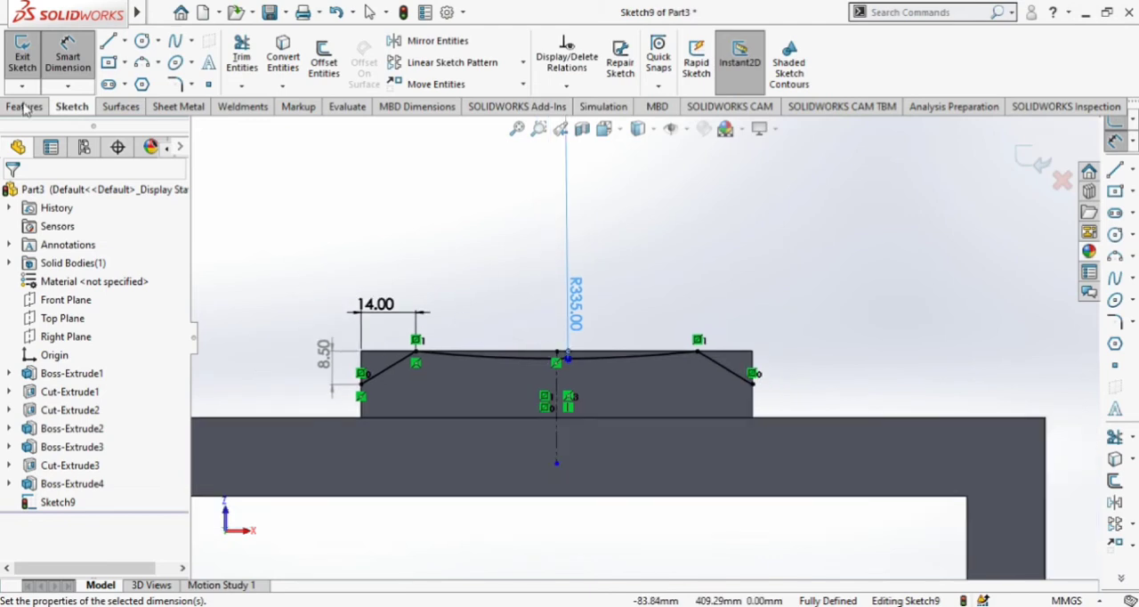
Sketch a chain of lines outside and above the block joining the outer ends of the two slanted lines to close the profile.
{"action": "left_click", "coordinate": [107, 40]}
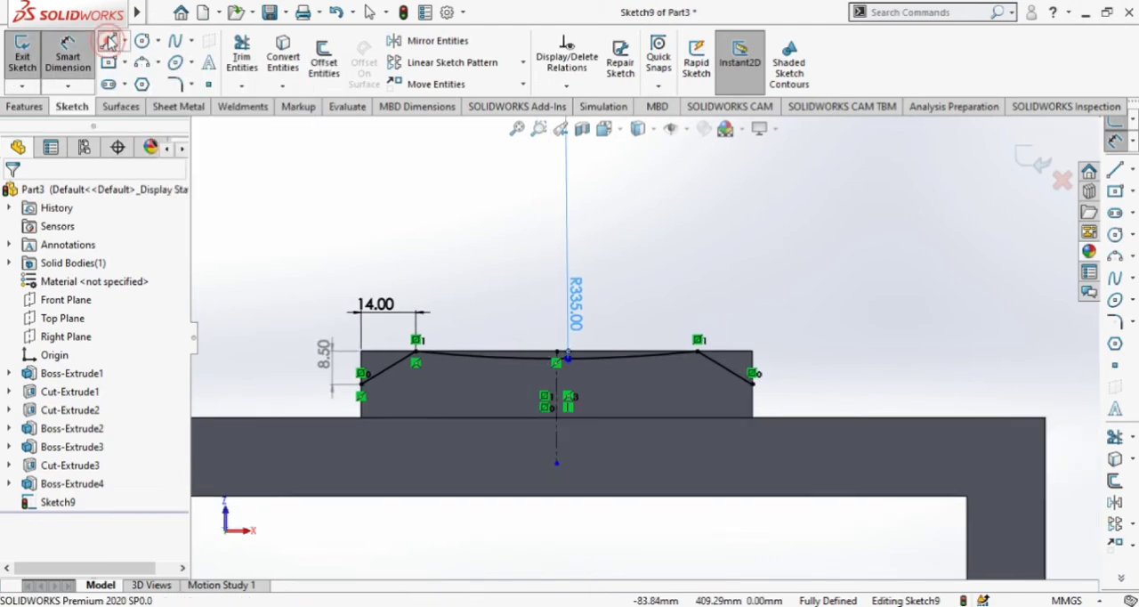
{"action": "left_click", "coordinate": [361, 372]}
{"action": "left_click", "coordinate": [285, 236]}
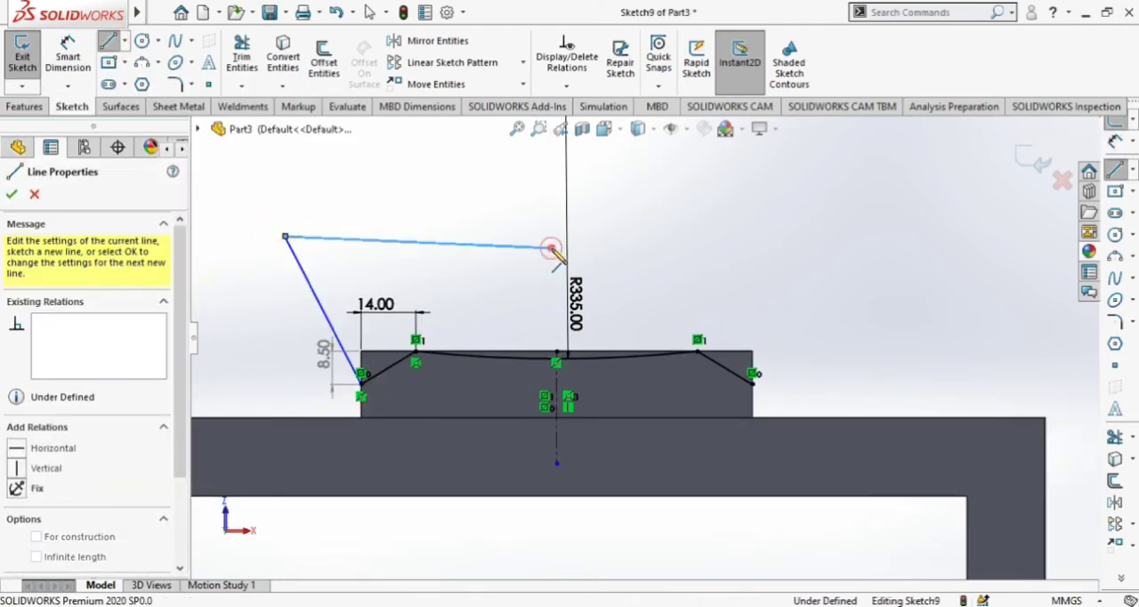
{"action": "left_click", "coordinate": [752, 257]}
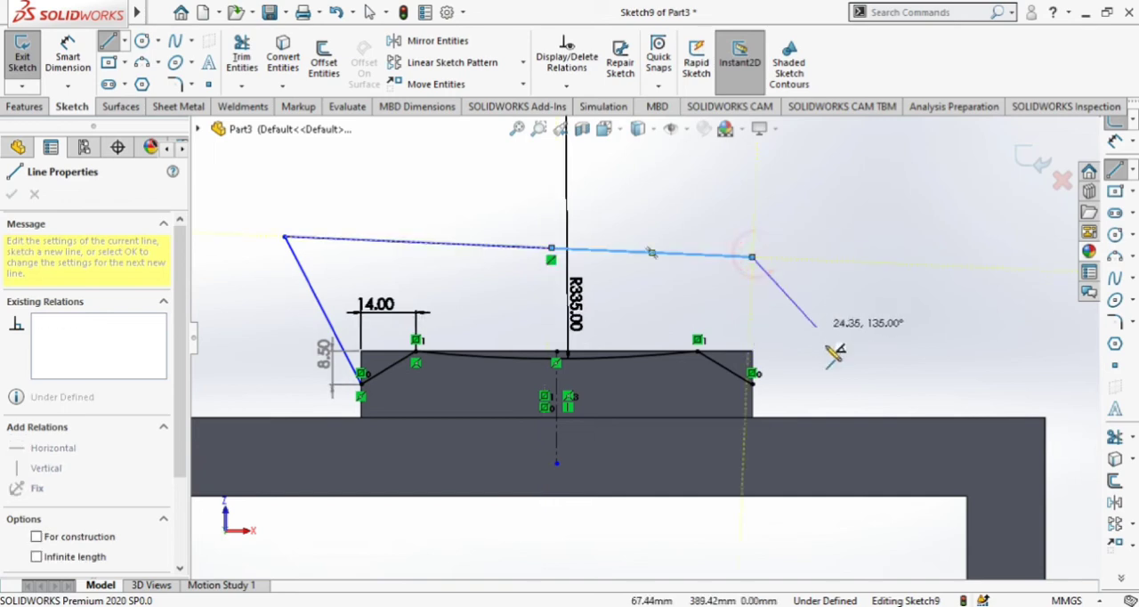
{"action": "left_click", "coordinate": [753, 383]}
{"action": "key", "text": "Escape"}
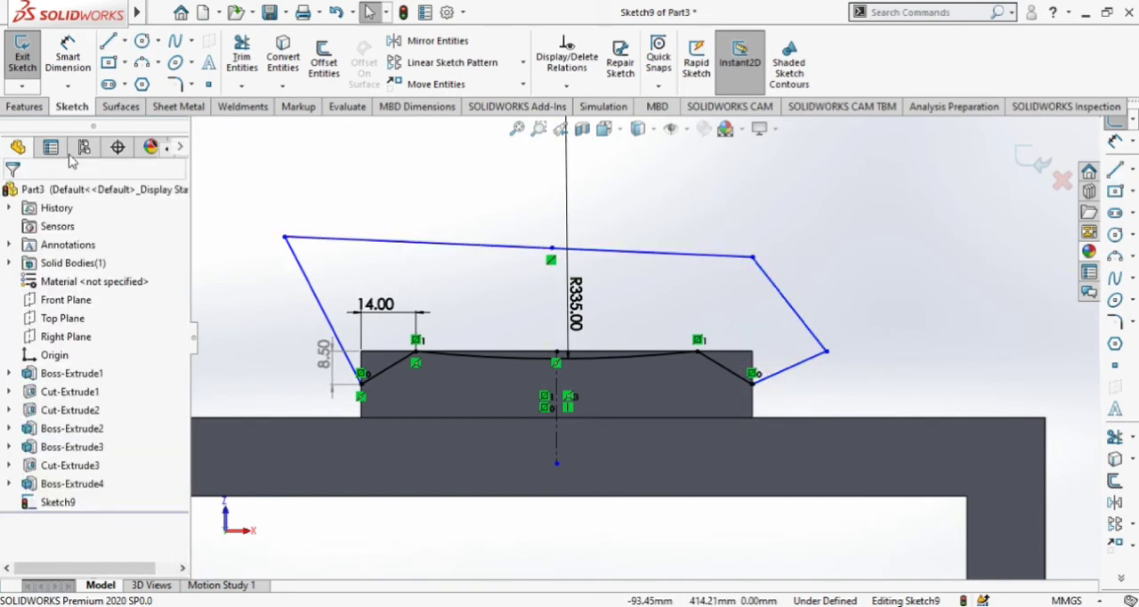
Extrude-cut the closed profile with Through All - Both to shape the block's sloped ends and shallow curved top.
{"action": "left_click", "coordinate": [25, 106]}
{"action": "left_click", "coordinate": [29, 56]}
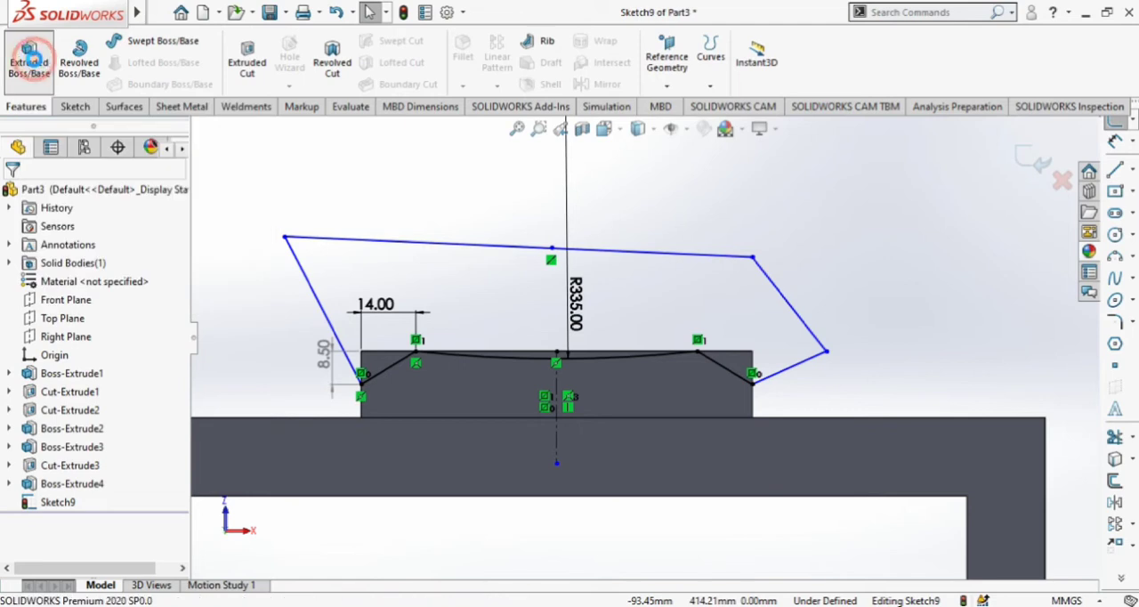
{"action": "left_click", "coordinate": [34, 195]}
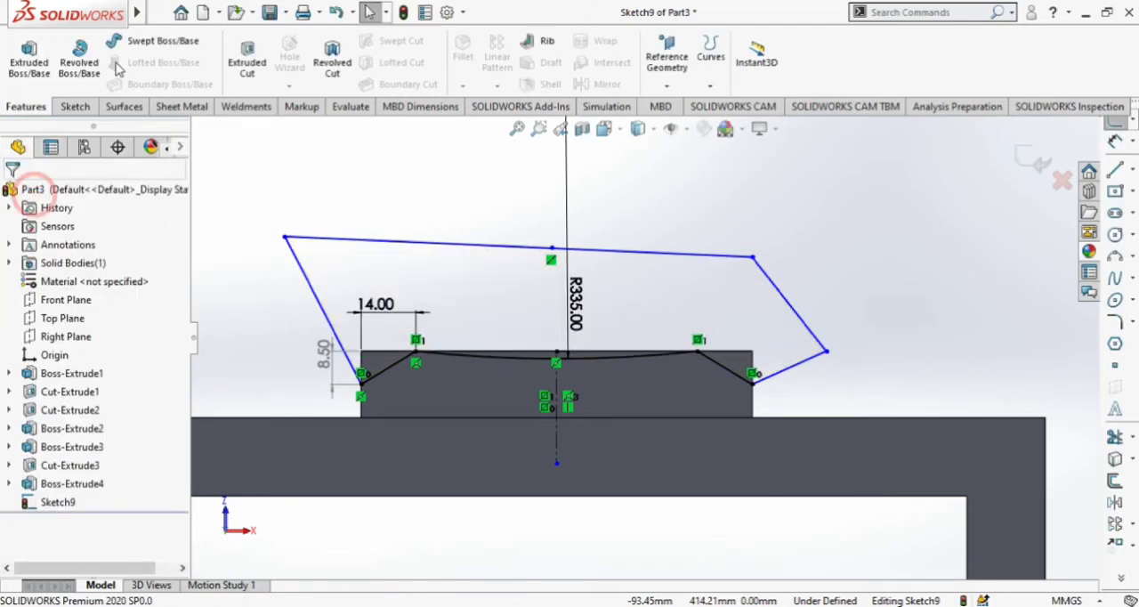
{"action": "left_click", "coordinate": [245, 59]}
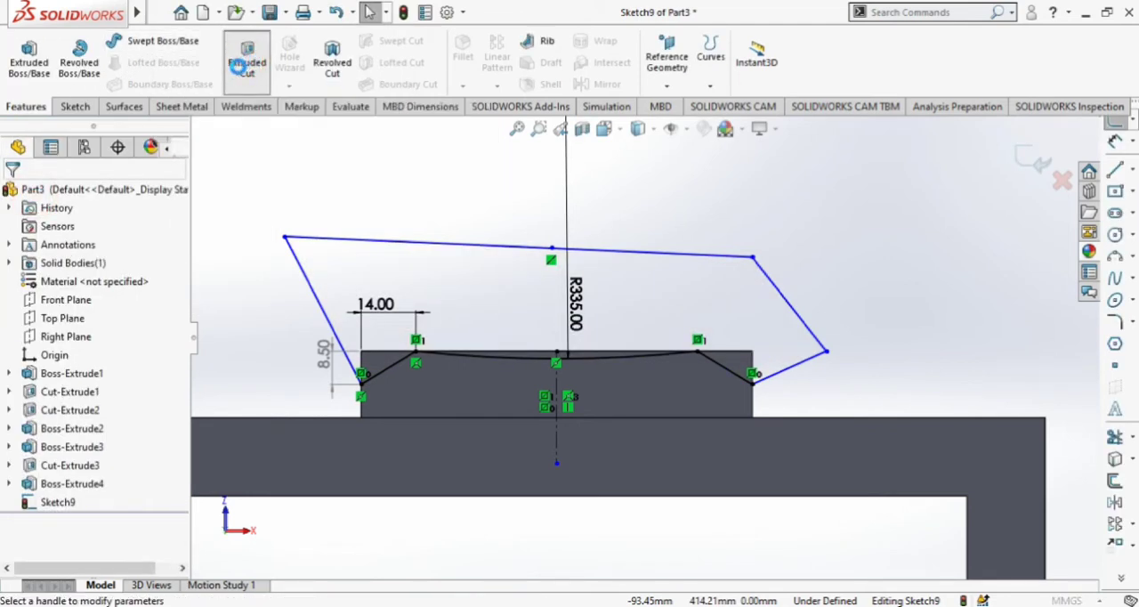
{"action": "middle_click_drag", "start_coordinate": [279, 221], "coordinate": [370, 325]}
{"action": "scroll", "coordinate": [281, 292], "scroll_direction": "up", "scroll_amount": 3}
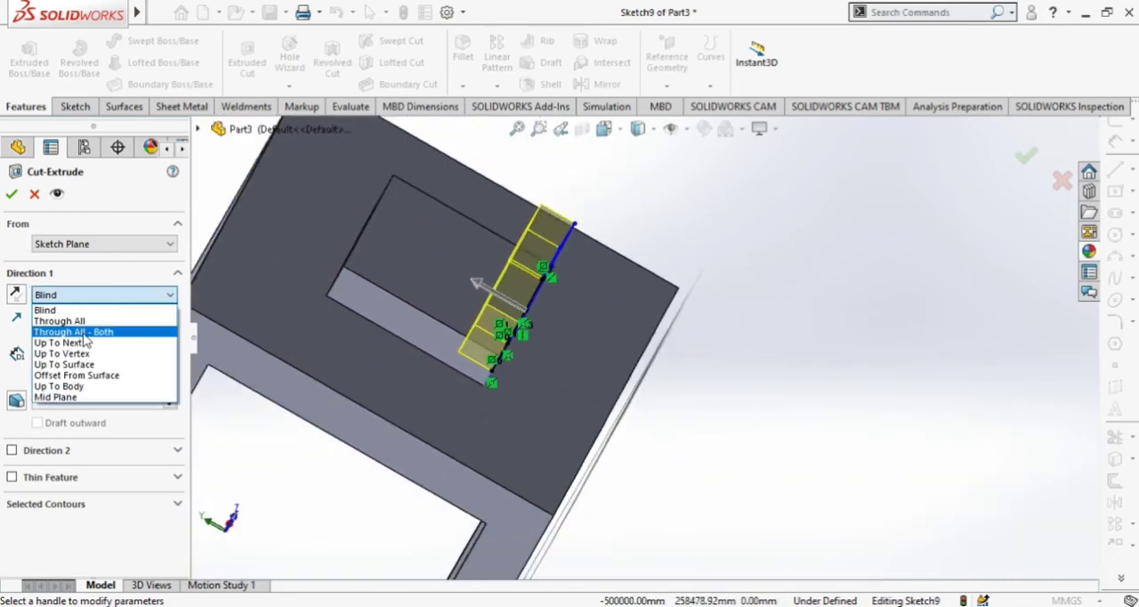
{"action": "left_click", "coordinate": [82, 326]}
{"action": "left_click", "coordinate": [12, 195]}
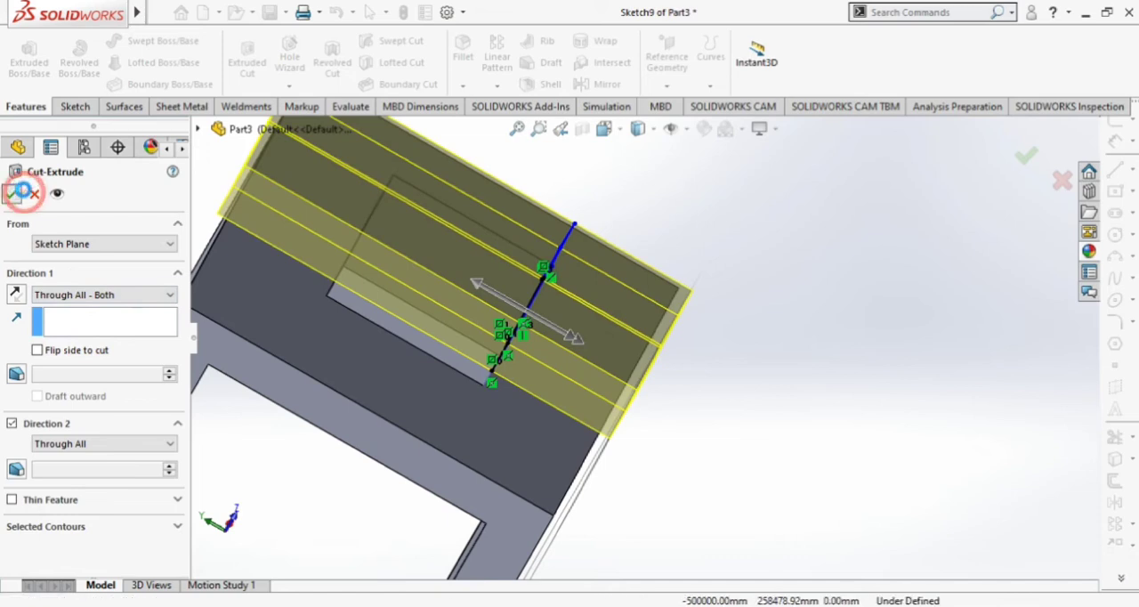
Start a sketch on the raised block's vertical side face below the sloped cut and orient the view normal to it.
{"action": "middle_click_drag", "start_coordinate": [727, 430], "coordinate": [515, 245]}
{"action": "scroll", "coordinate": [448, 262], "scroll_direction": "down", "scroll_amount": 3}
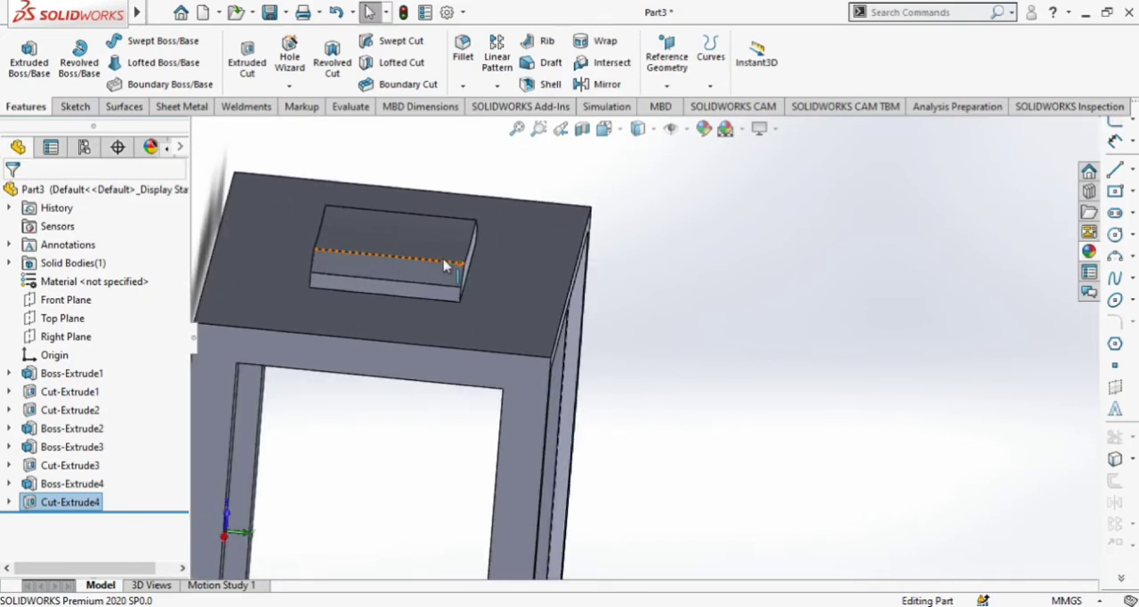
{"action": "left_click", "coordinate": [457, 326]}
{"action": "left_click", "coordinate": [524, 267]}
{"action": "left_click", "coordinate": [623, 135]}
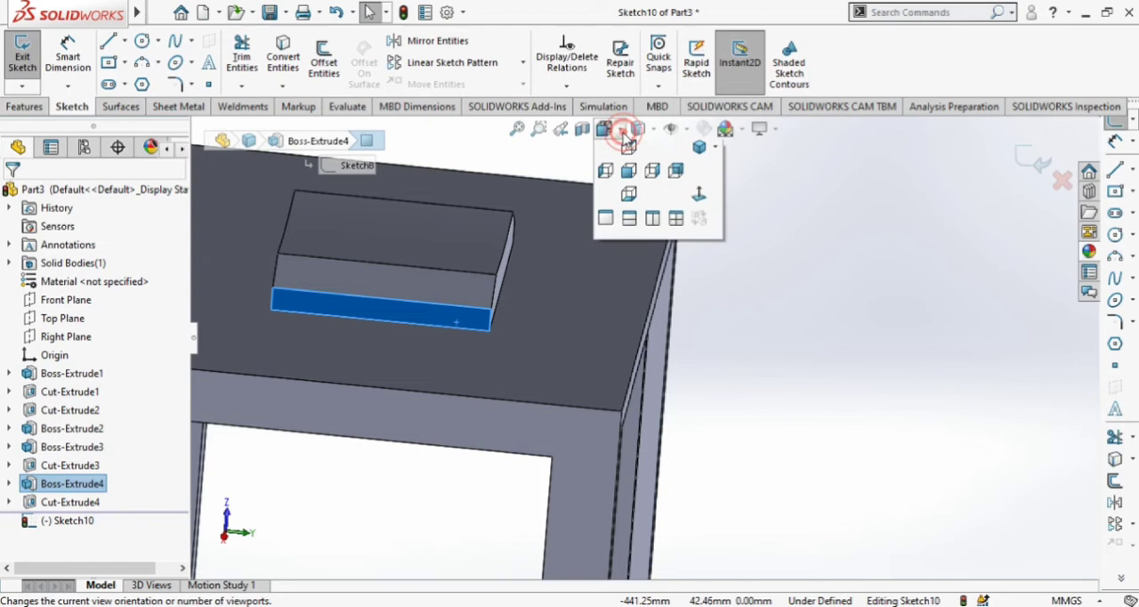
{"action": "left_click", "coordinate": [694, 222]}
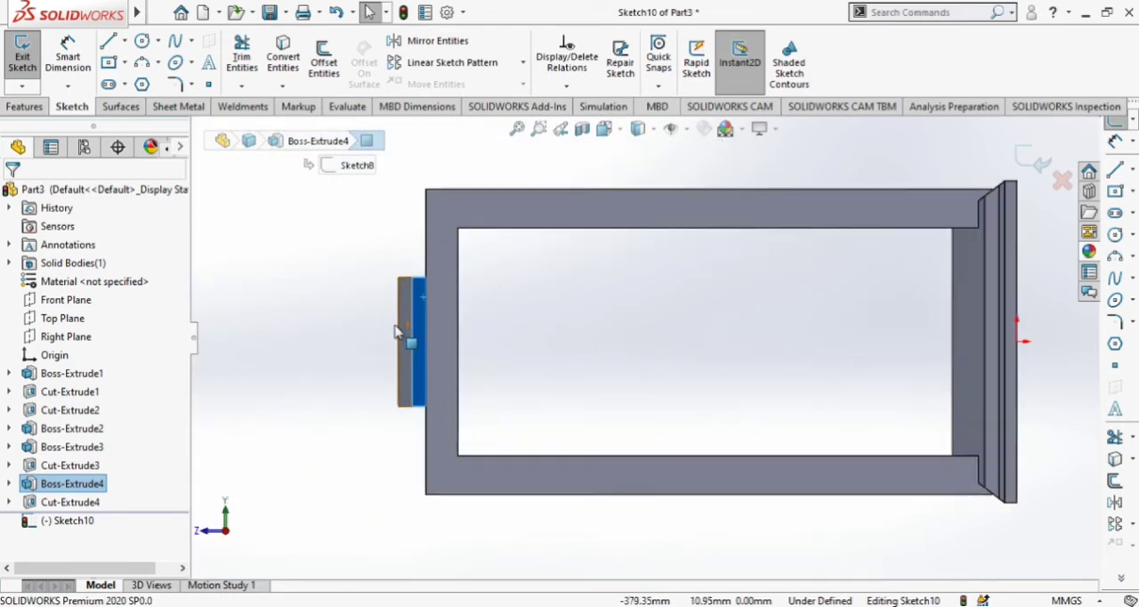
Sketch a slanted line from the slope edge's upper end to the block's outer edge, about 12 mm down from the corner.
{"action": "scroll", "coordinate": [405, 333], "scroll_direction": "down", "scroll_amount": 3}
{"action": "left_click", "coordinate": [363, 301]}
{"action": "scroll", "coordinate": [485, 238], "scroll_direction": "down", "scroll_amount": 2}
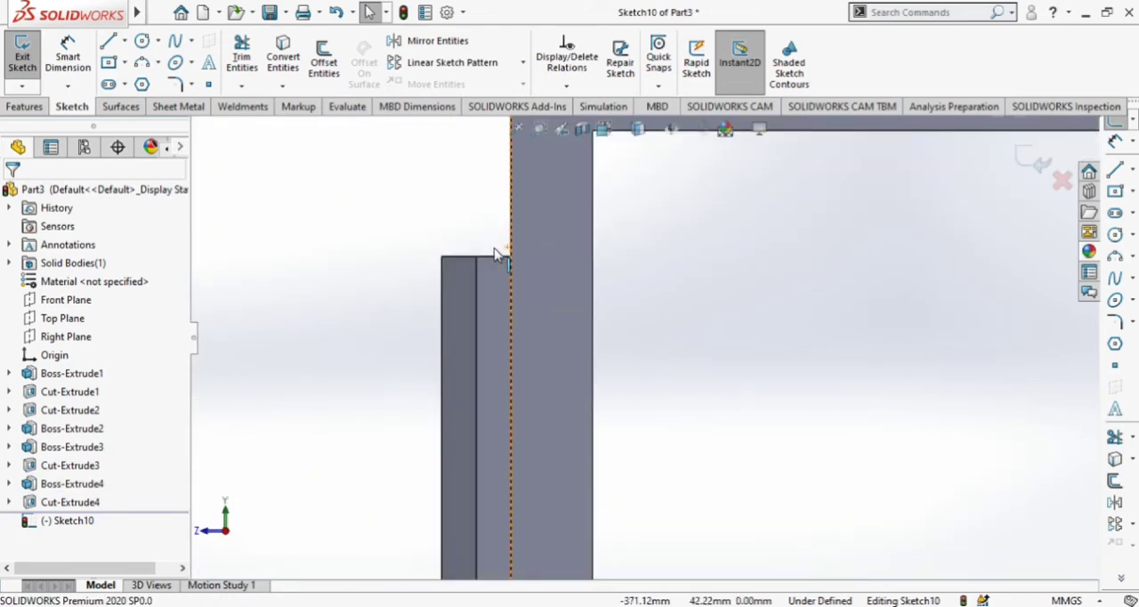
{"action": "left_click", "coordinate": [107, 42]}
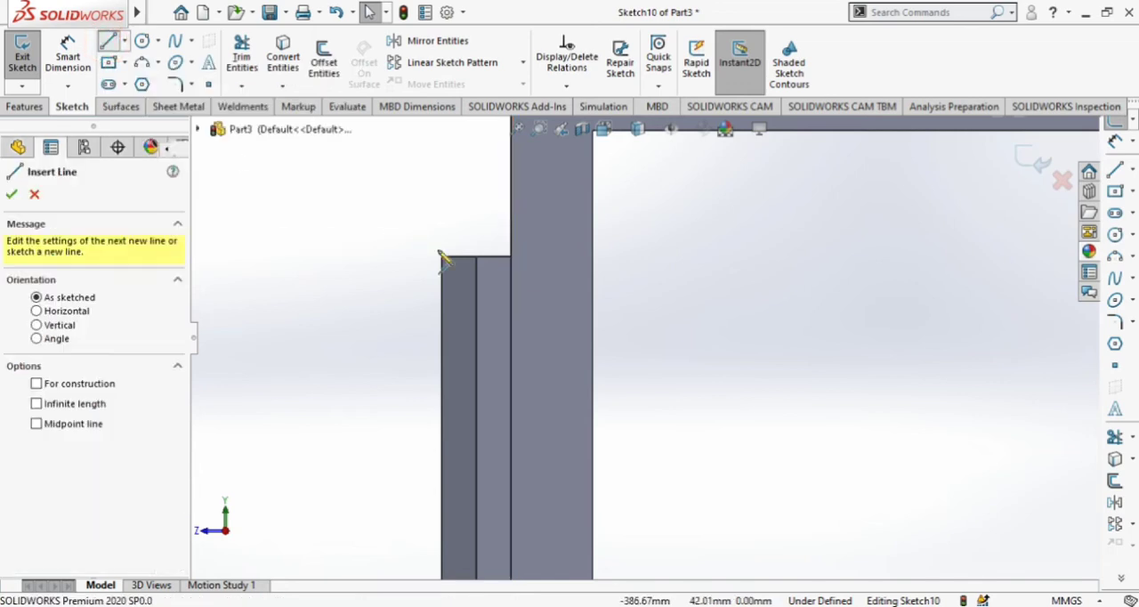
{"action": "left_click", "coordinate": [476, 258]}
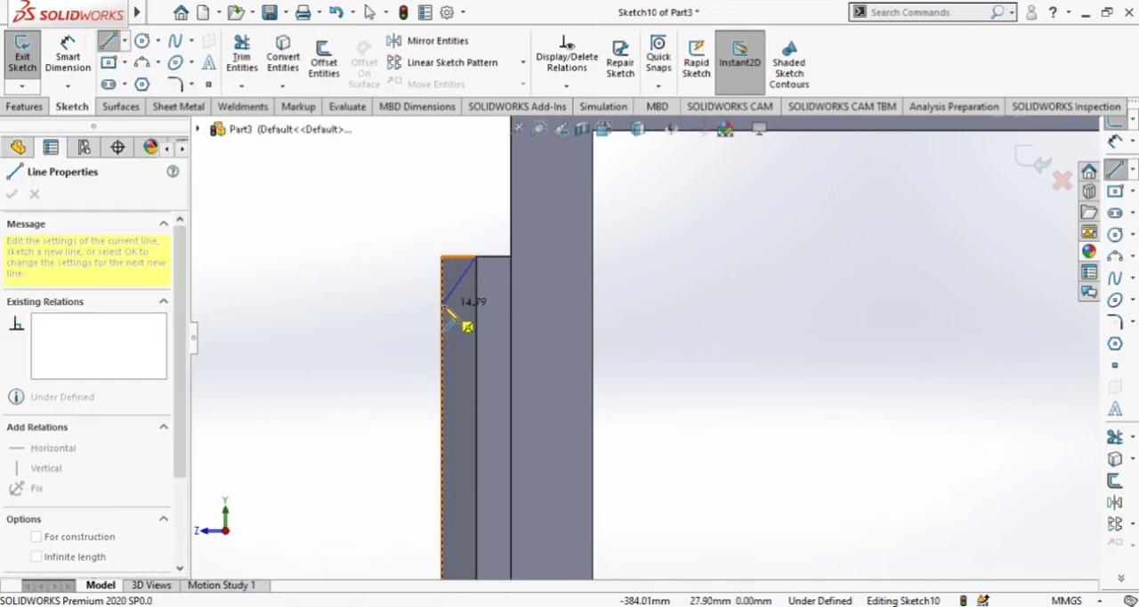
{"action": "left_click", "coordinate": [443, 306]}
{"action": "key", "text": "Escape"}
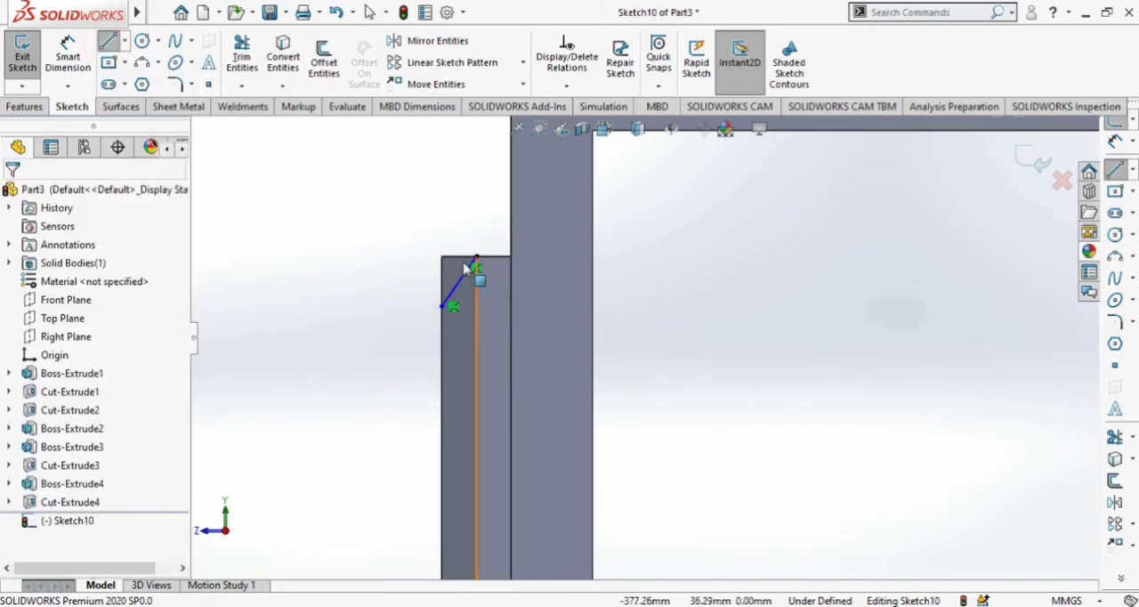
Dimension the vertical distance from the block's upper edge to the slanted line's lower end as 14 mm.
{"action": "scroll", "coordinate": [404, 241], "scroll_direction": "down", "scroll_amount": 3}
{"action": "left_click", "coordinate": [68, 55]}
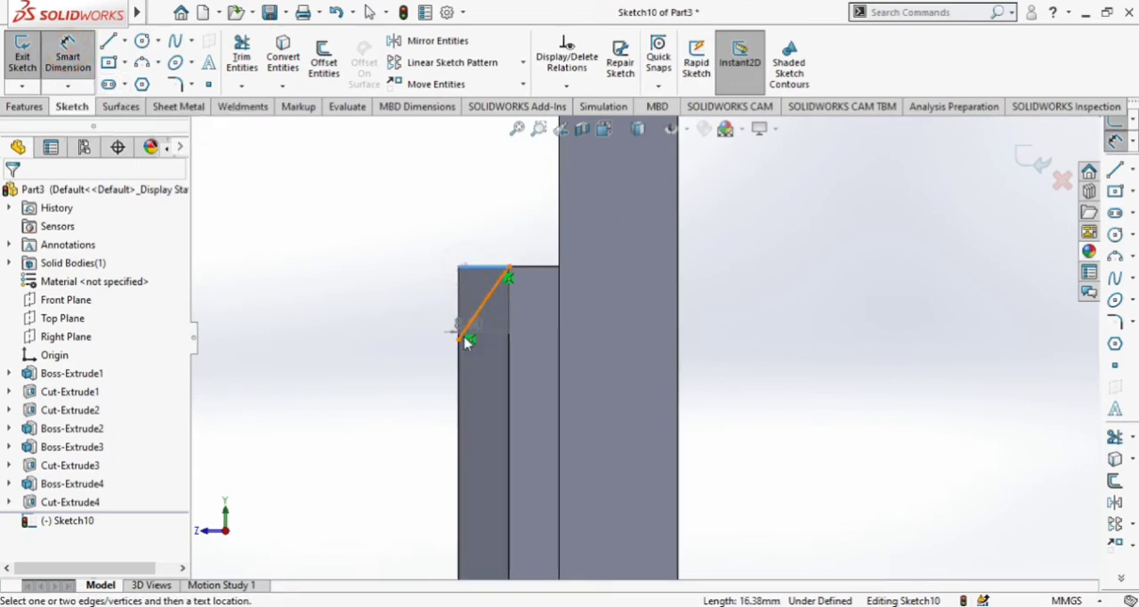
{"action": "left_click", "coordinate": [459, 341]}
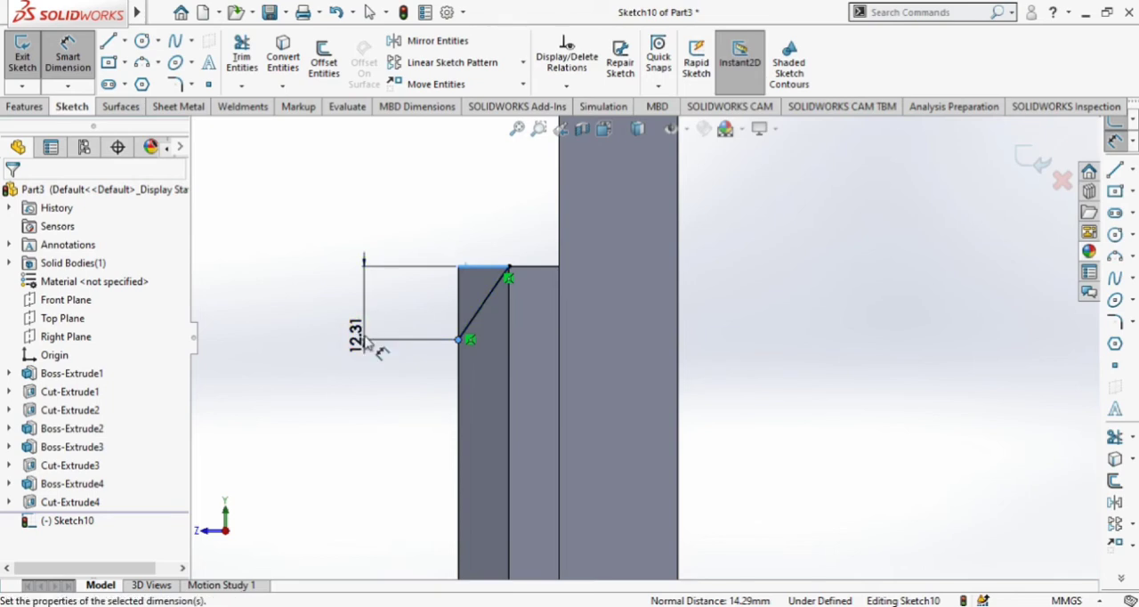
{"action": "left_click", "coordinate": [367, 343]}
{"action": "type", "text": "14"}
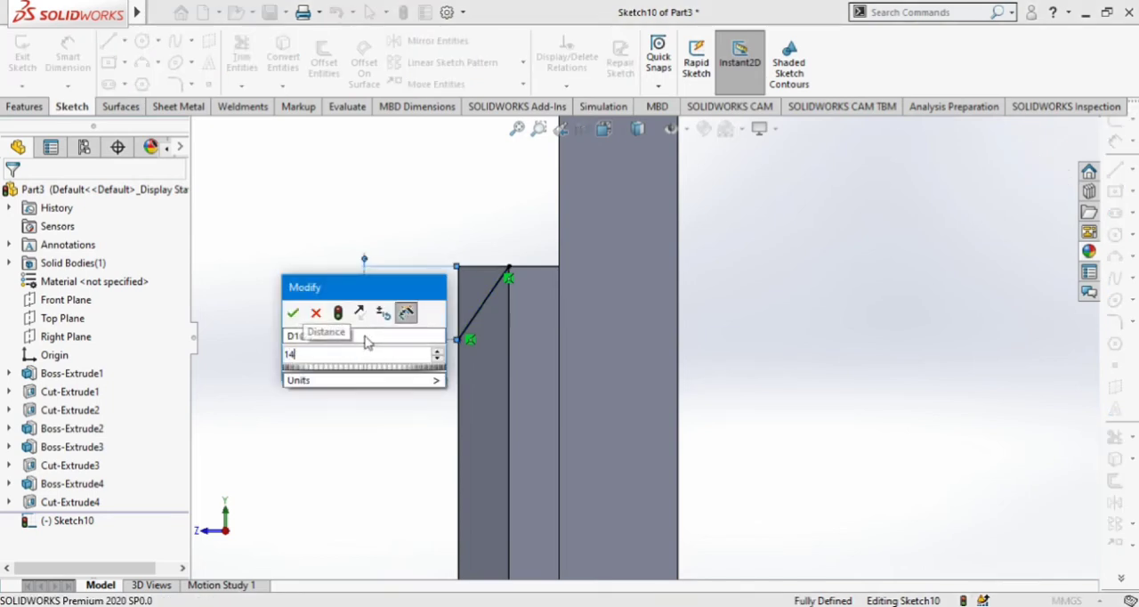
{"action": "key", "text": "Return"}
Sketch a horizontal centerline from the midpoint of the block's outer edge into the frame.
{"action": "scroll", "coordinate": [458, 386], "scroll_direction": "up", "scroll_amount": 3}
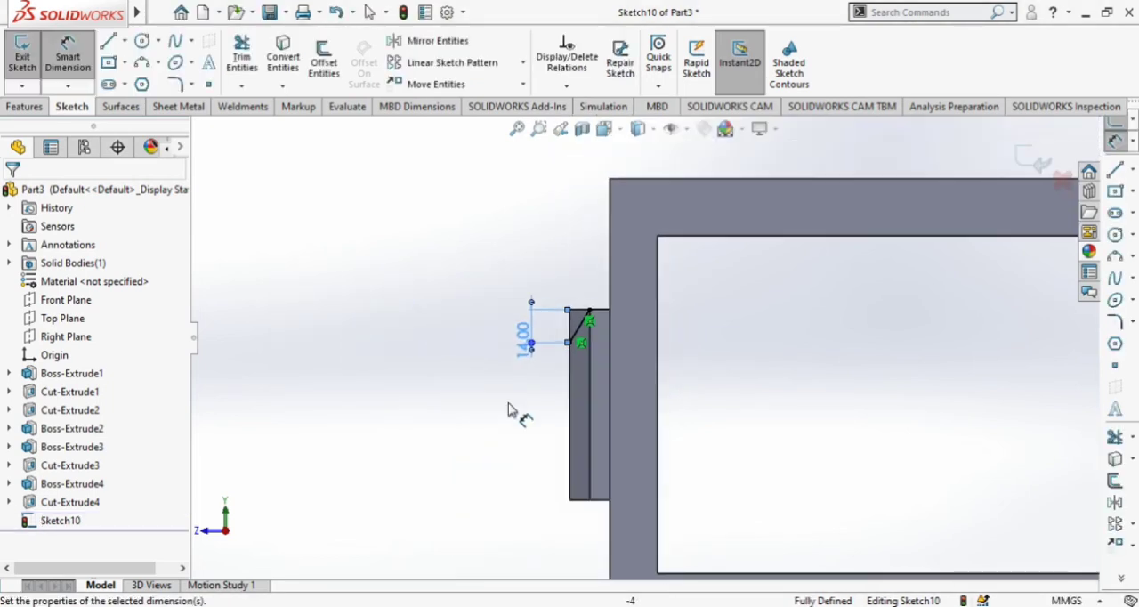
{"action": "scroll", "coordinate": [685, 476], "scroll_direction": "down", "scroll_amount": 3}
{"action": "left_click", "coordinate": [126, 41]}
{"action": "left_click", "coordinate": [133, 82]}
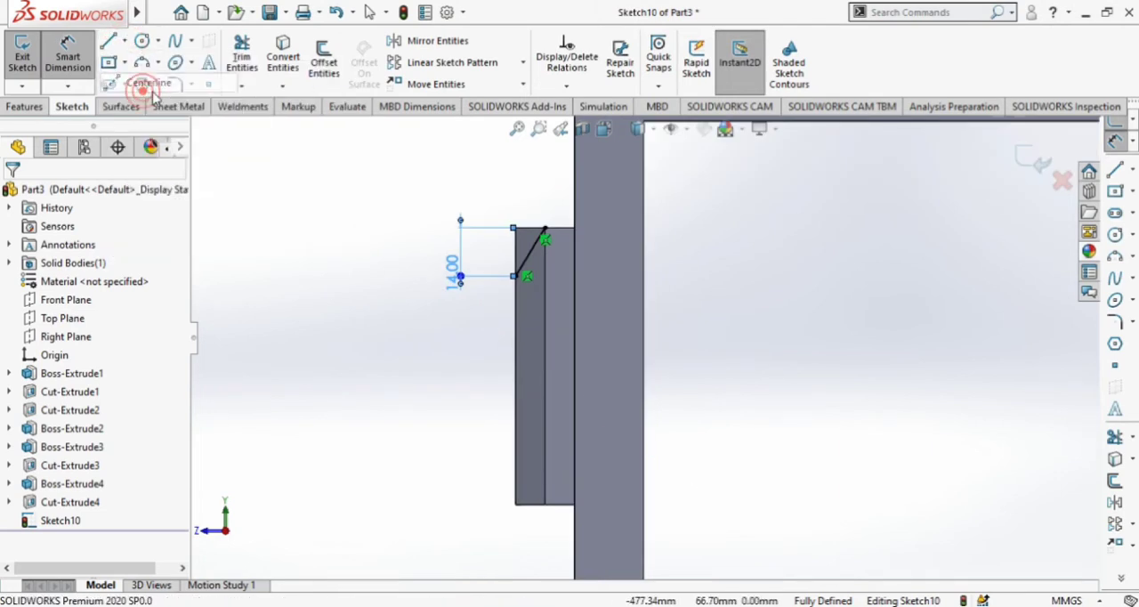
{"action": "left_click", "coordinate": [515, 366]}
{"action": "left_click", "coordinate": [606, 366]}
{"action": "key", "text": "Escape"}
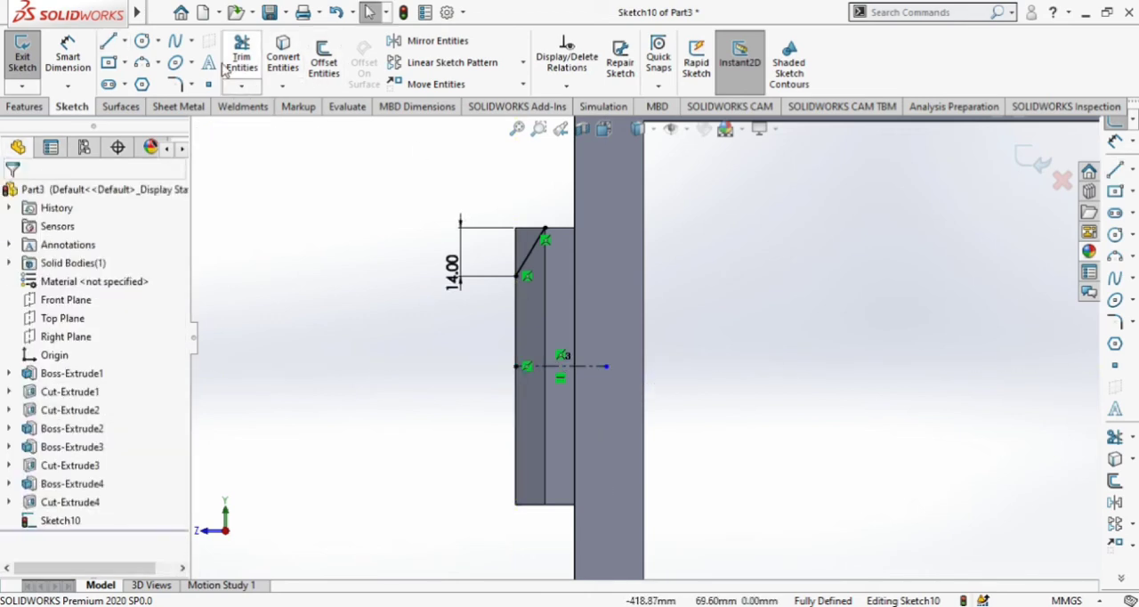
Mirror the slanted line about the horizontal centerline.
{"action": "left_click", "coordinate": [425, 40]}
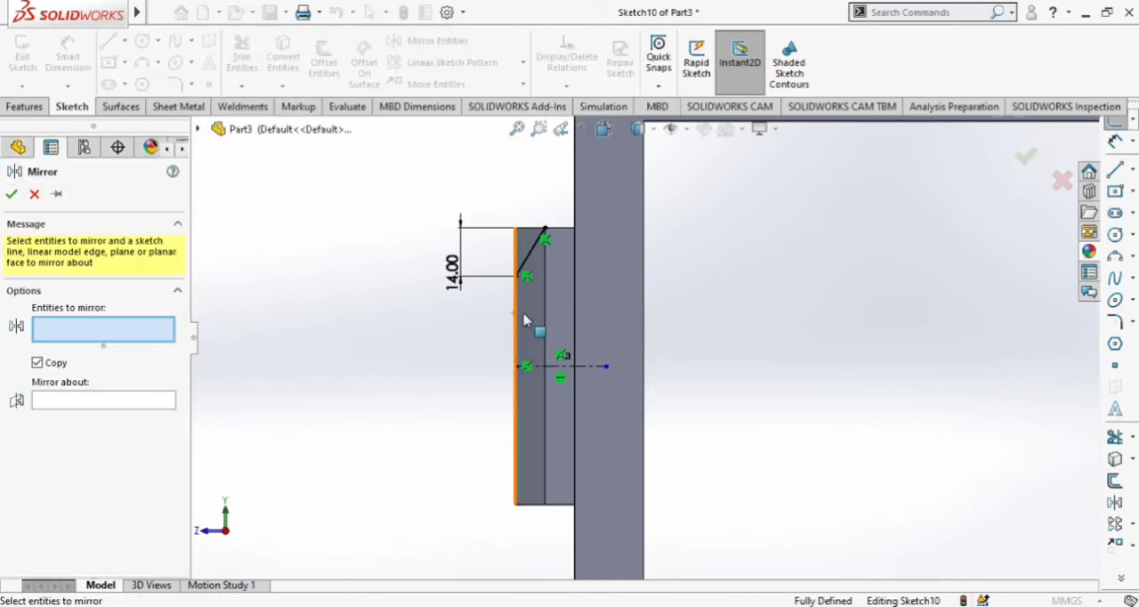
{"action": "left_click", "coordinate": [532, 259]}
{"action": "left_click", "coordinate": [52, 404]}
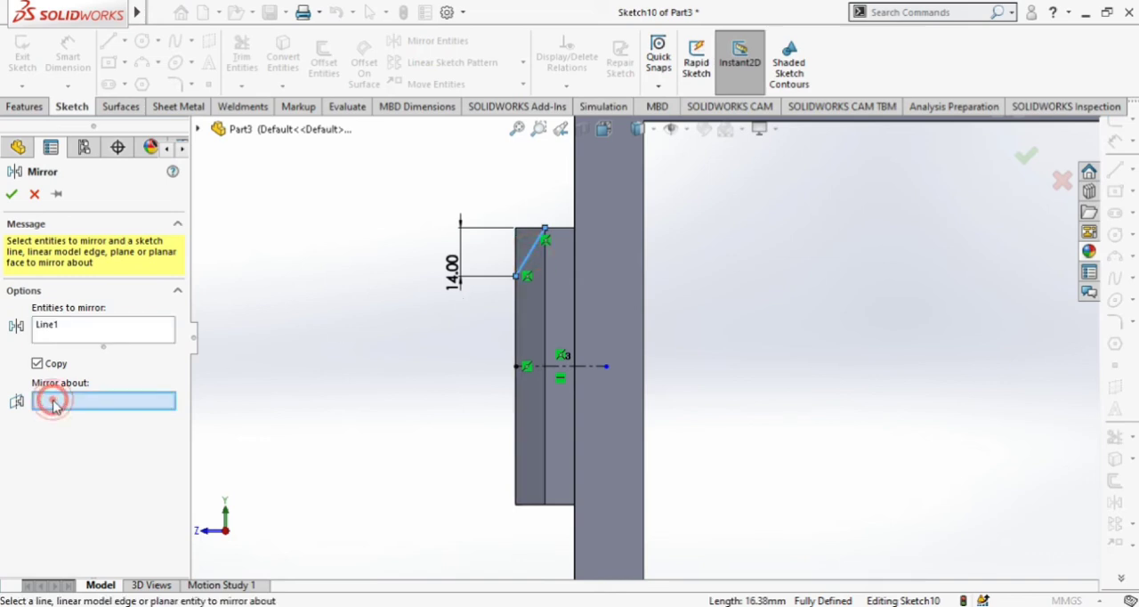
{"action": "left_click", "coordinate": [573, 367]}
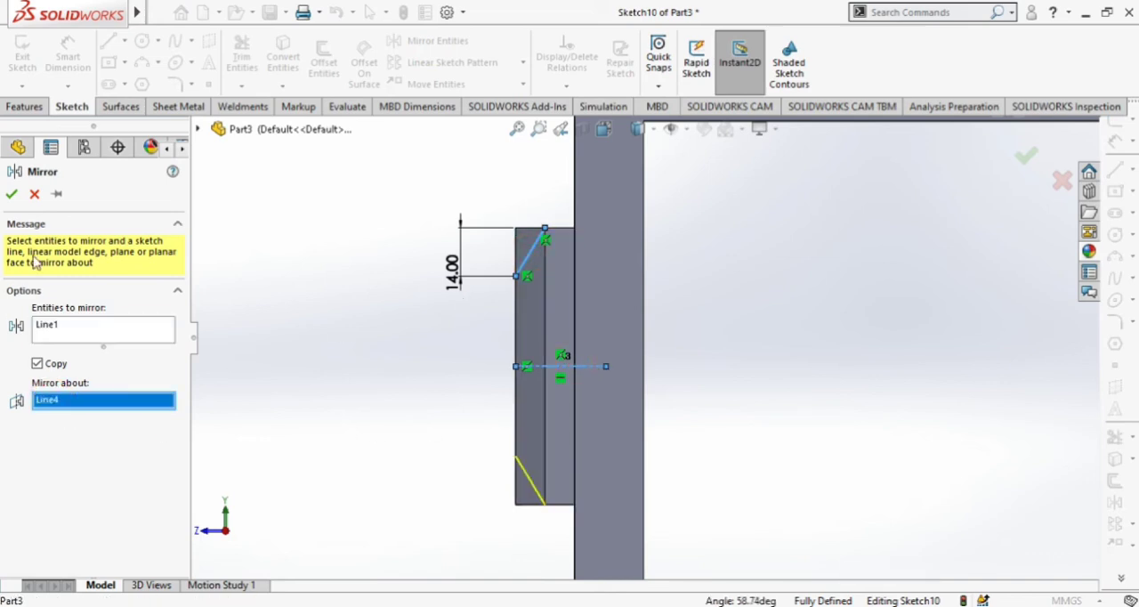
{"action": "left_click", "coordinate": [12, 194]}
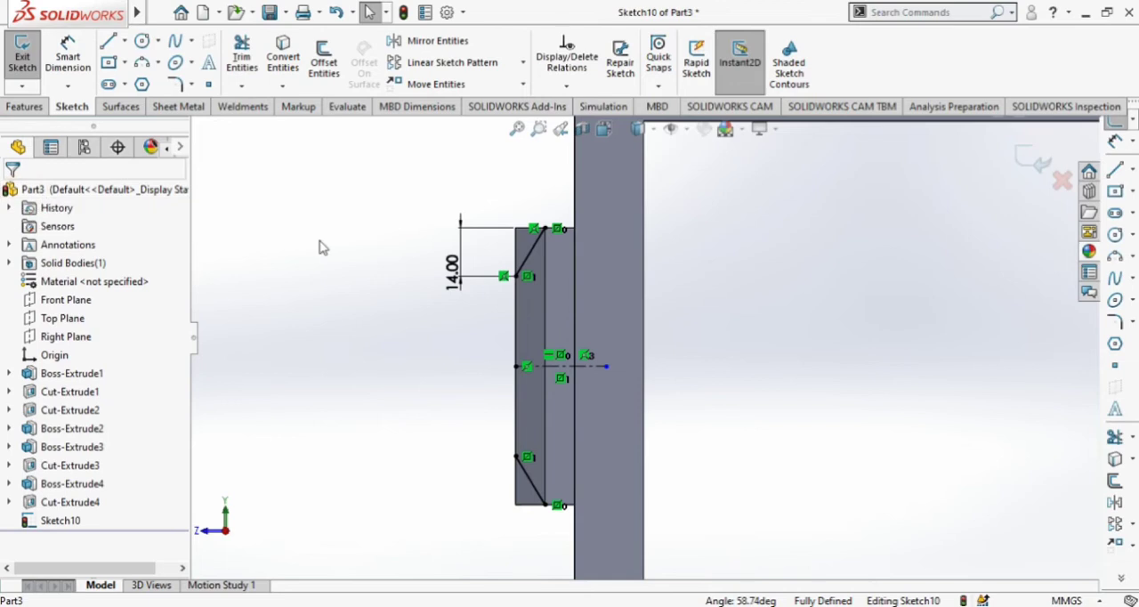
Sketch a vertical line along the block's outer edge joining the near ends of the two slanted lines.
{"action": "left_click", "coordinate": [112, 41]}
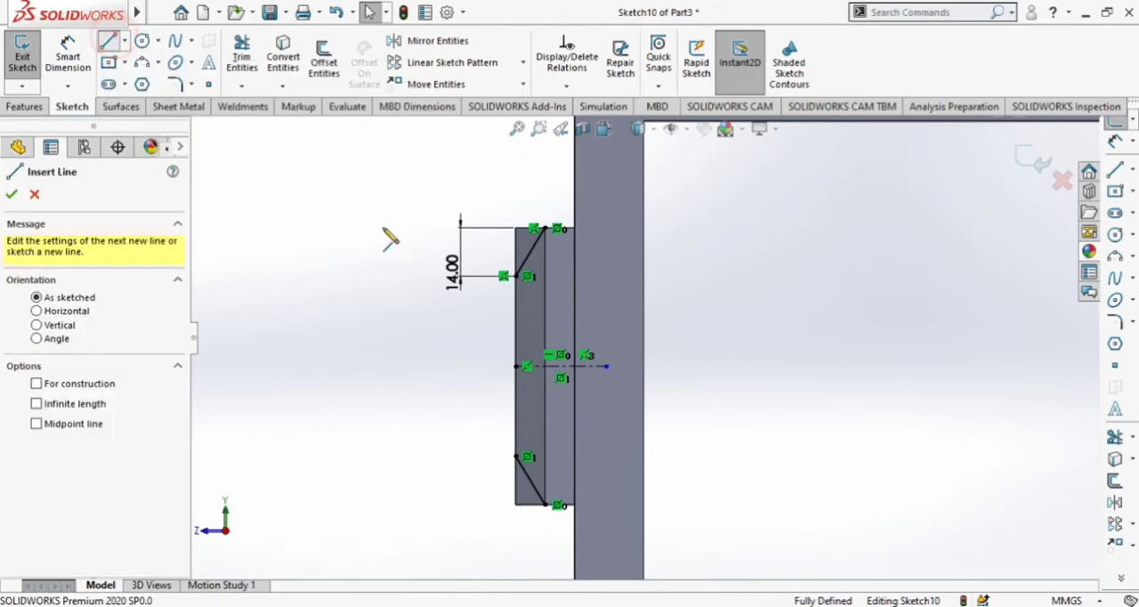
{"action": "left_click", "coordinate": [517, 276]}
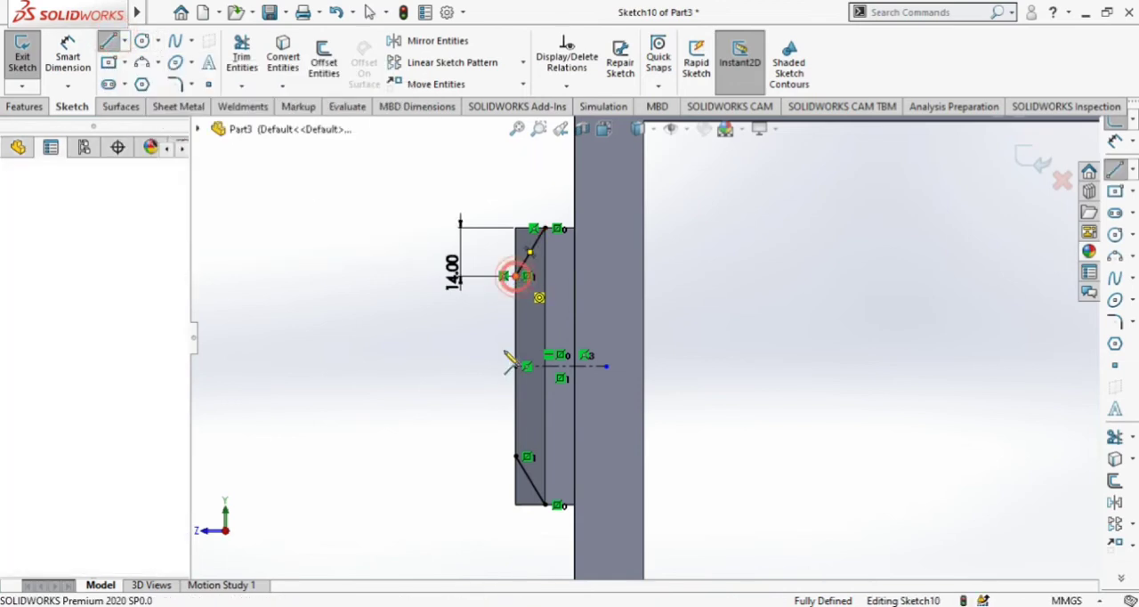
{"action": "double_click", "coordinate": [515, 456]}
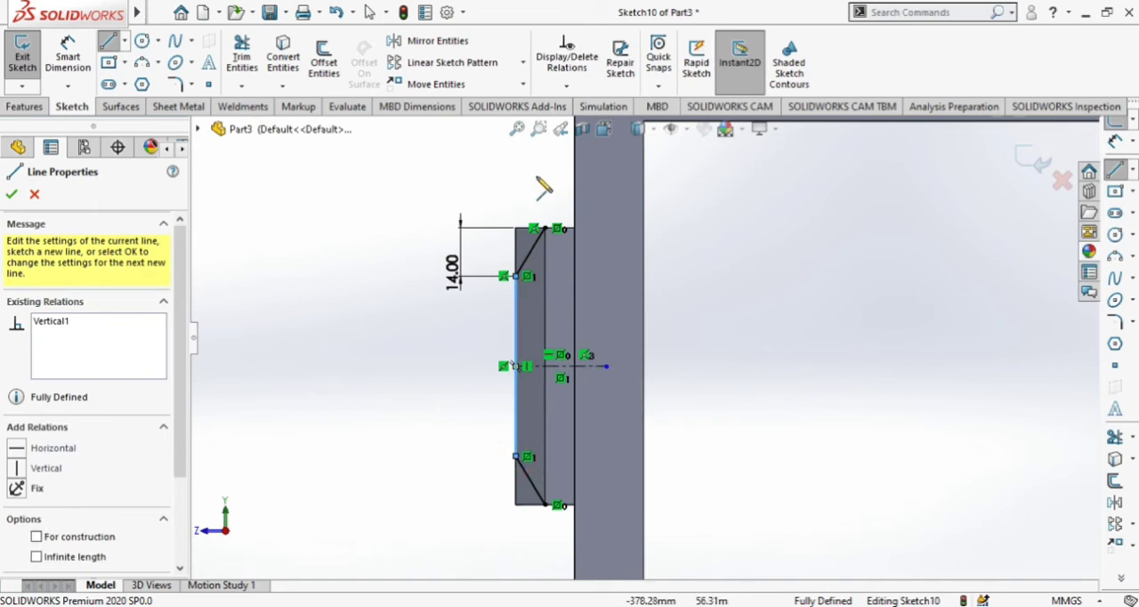
Sketch a chain of lines around the outside of the block joining the slanted lines' remaining ends to close the profile.
{"action": "left_click", "coordinate": [544, 229]}
{"action": "left_click", "coordinate": [407, 167]}
{"action": "left_click", "coordinate": [404, 380]}
{"action": "left_click", "coordinate": [449, 549]}
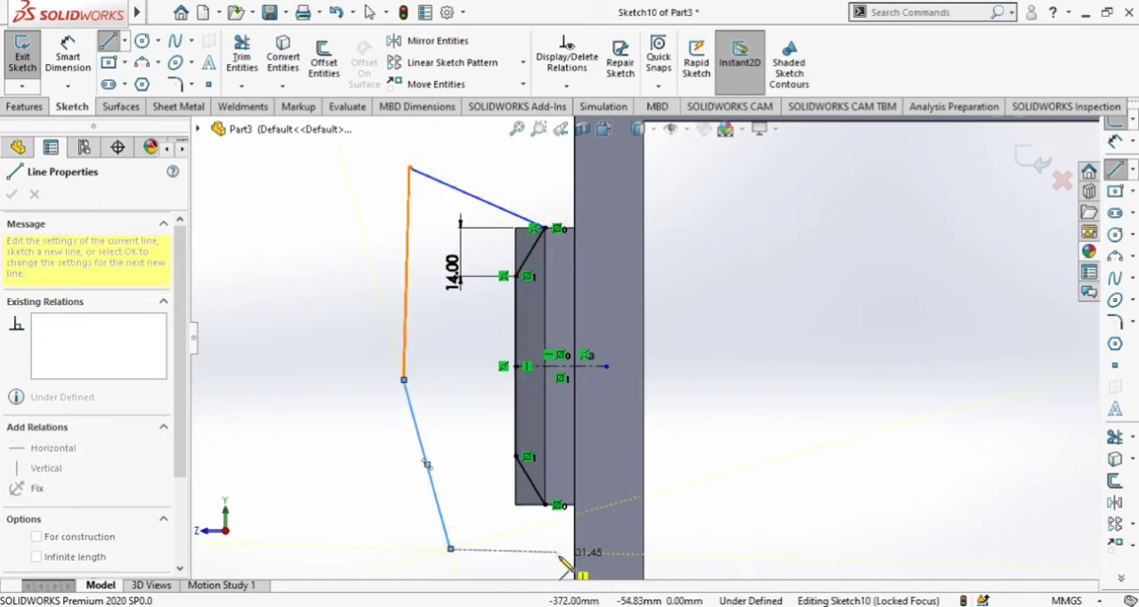
{"action": "left_click", "coordinate": [544, 505]}
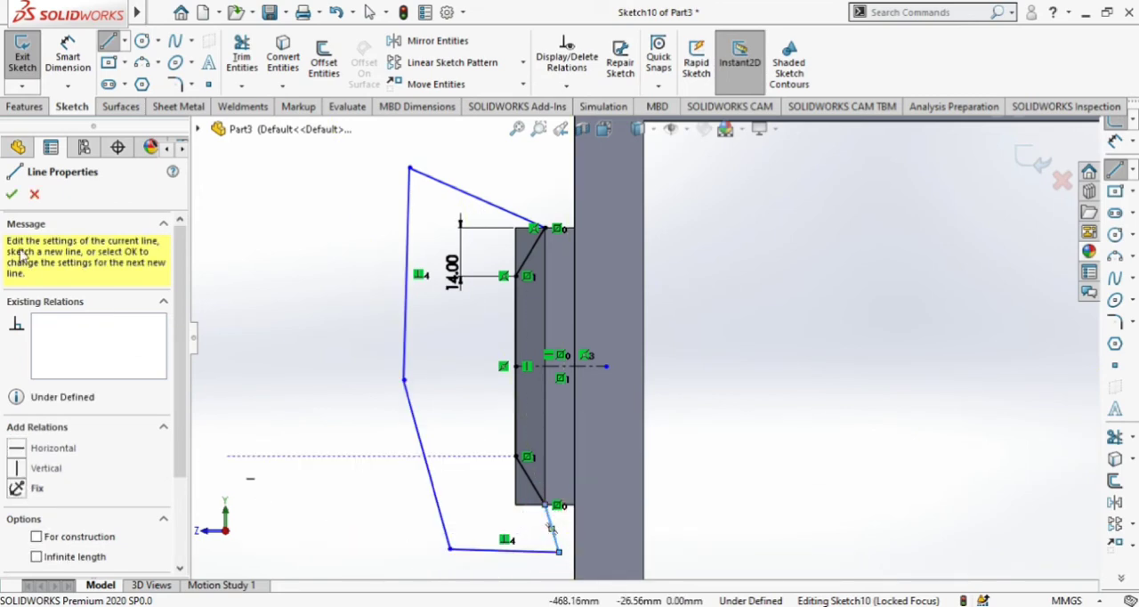
{"action": "left_click", "coordinate": [12, 194]}
Extrude-cut the new closed profile with Through All - Both to slope the block's other two sides.
{"action": "left_click", "coordinate": [25, 107]}
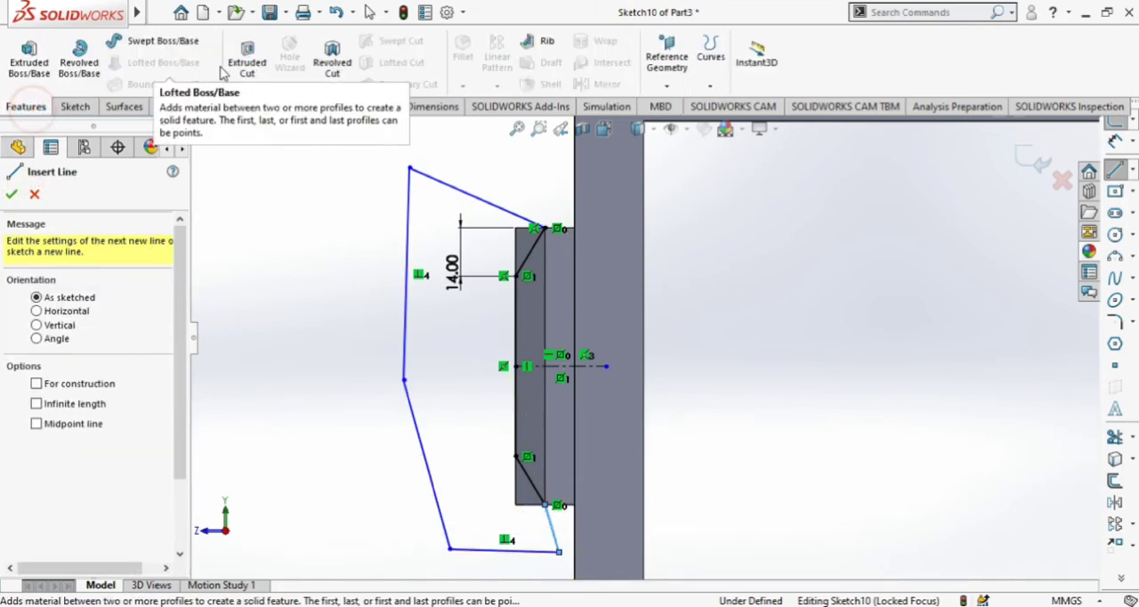
{"action": "left_click", "coordinate": [247, 56]}
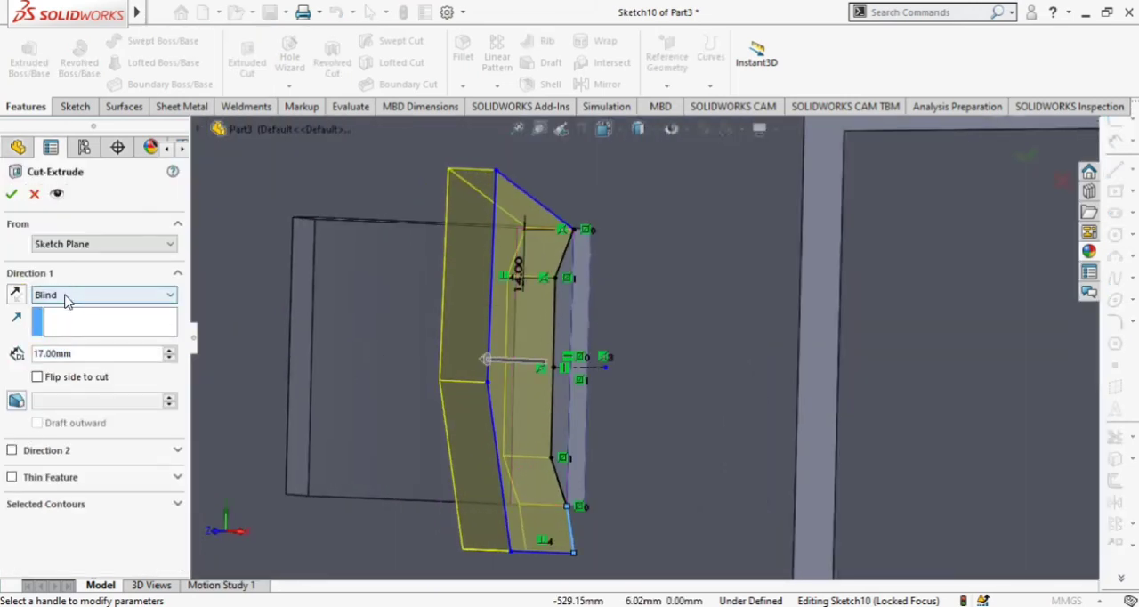
{"action": "left_click", "coordinate": [69, 301]}
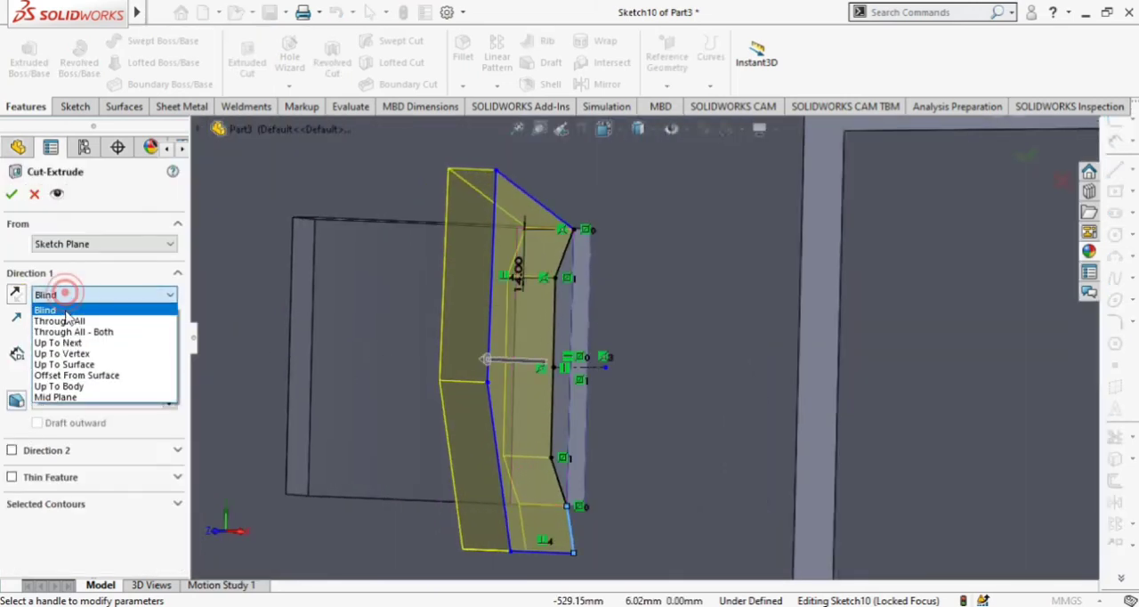
{"action": "left_click", "coordinate": [77, 334]}
{"action": "left_click", "coordinate": [12, 193]}
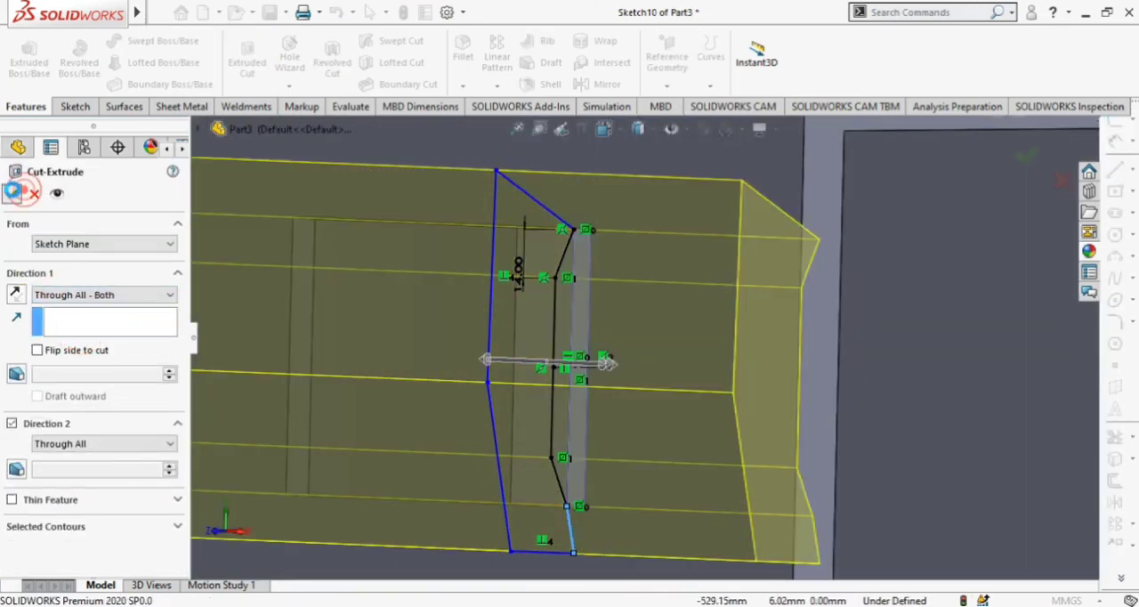
Start a new sketch on the frame's top face around the raised block and view the sketch plane straight on.
{"action": "scroll", "coordinate": [735, 451], "scroll_direction": "up", "scroll_amount": 9}
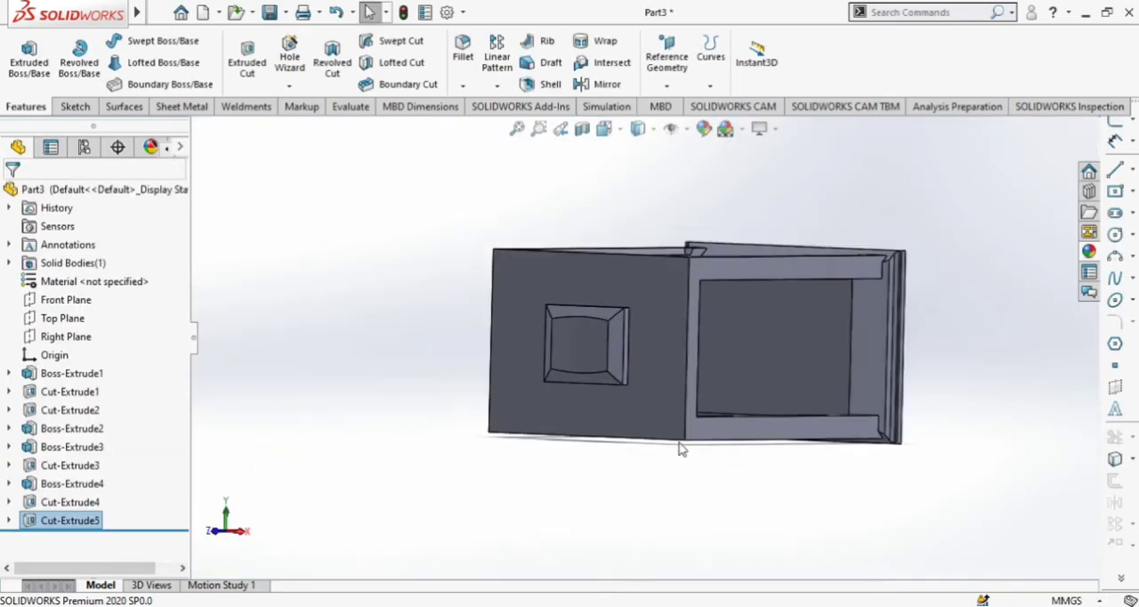
{"action": "middle_click_drag", "start_coordinate": [698, 519], "coordinate": [890, 329]}
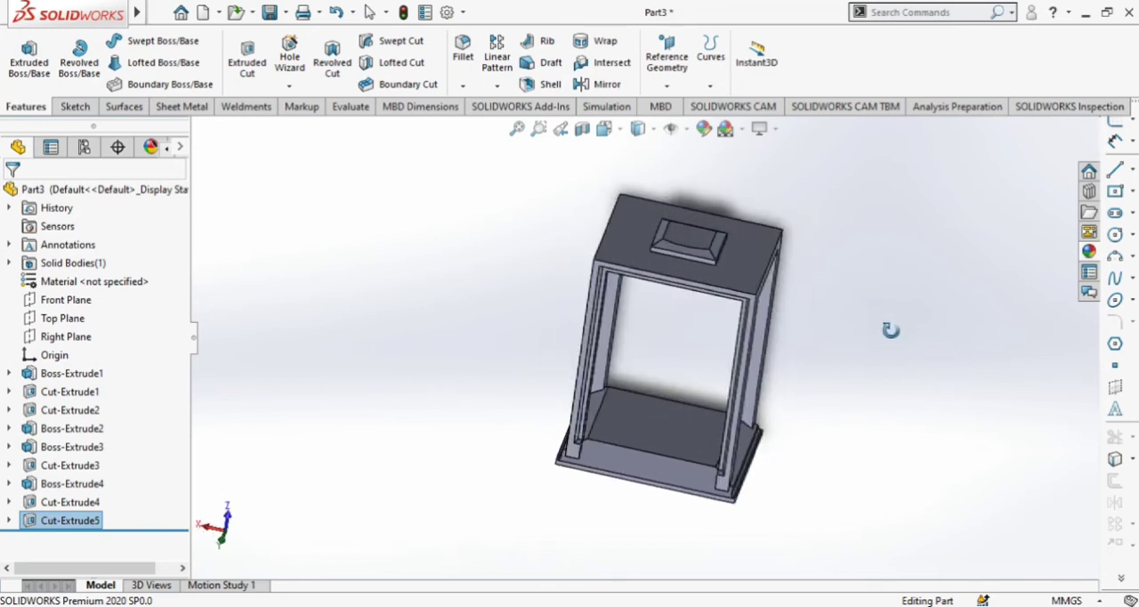
{"action": "scroll", "coordinate": [697, 260], "scroll_direction": "down", "scroll_amount": 3}
{"action": "left_click", "coordinate": [665, 246]}
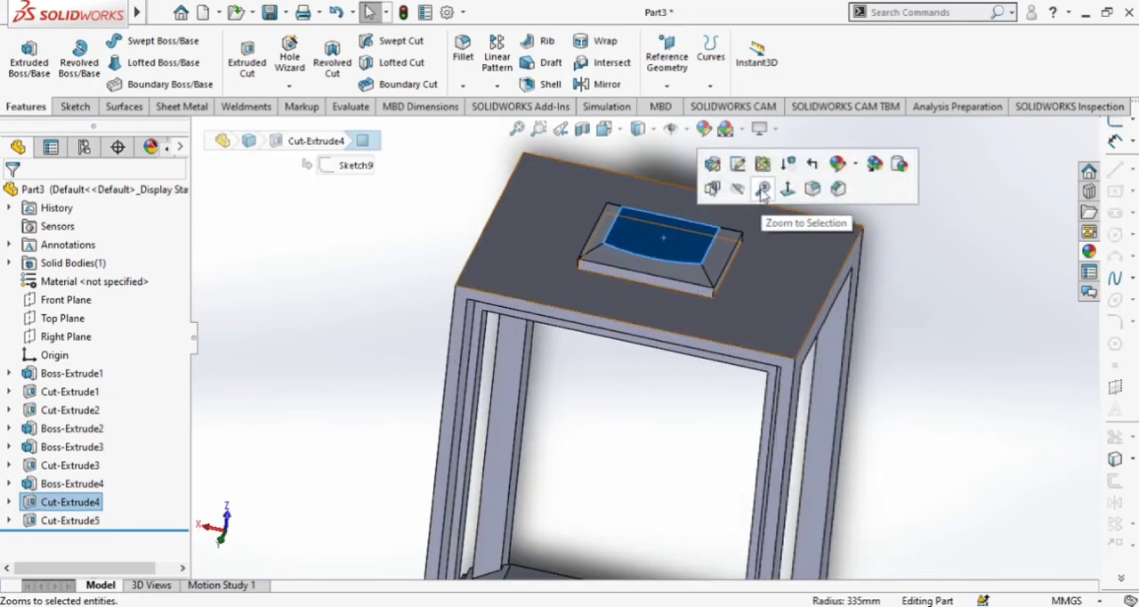
{"action": "left_click", "coordinate": [941, 271]}
{"action": "middle_click_drag", "start_coordinate": [940, 271], "coordinate": [826, 396]}
{"action": "left_click", "coordinate": [781, 374]}
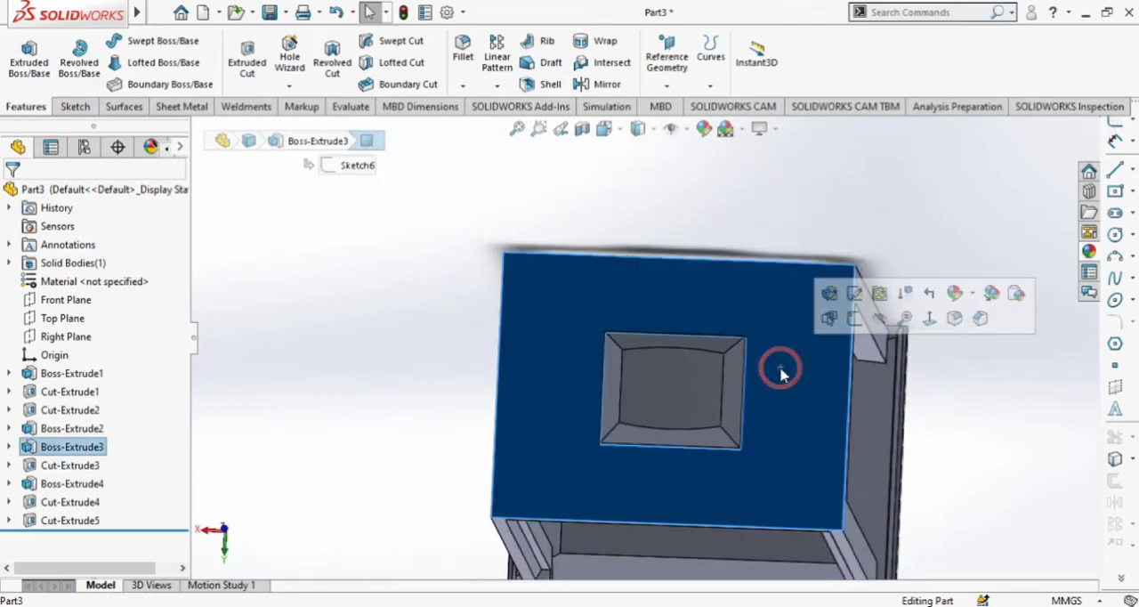
{"action": "left_click", "coordinate": [853, 321]}
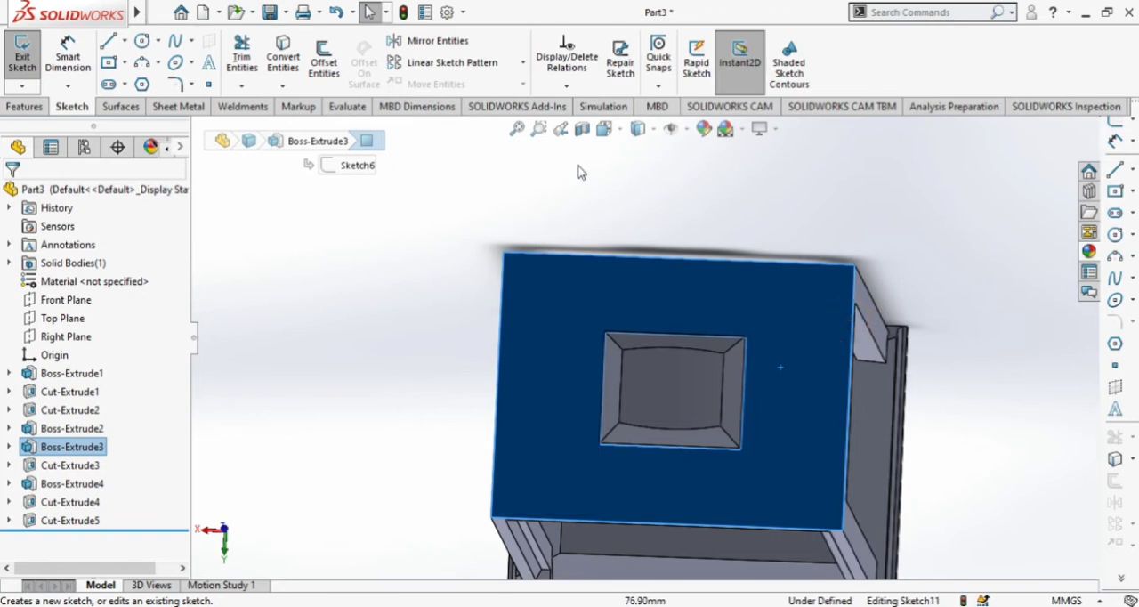
{"action": "left_click", "coordinate": [624, 131]}
{"action": "left_click", "coordinate": [701, 223]}
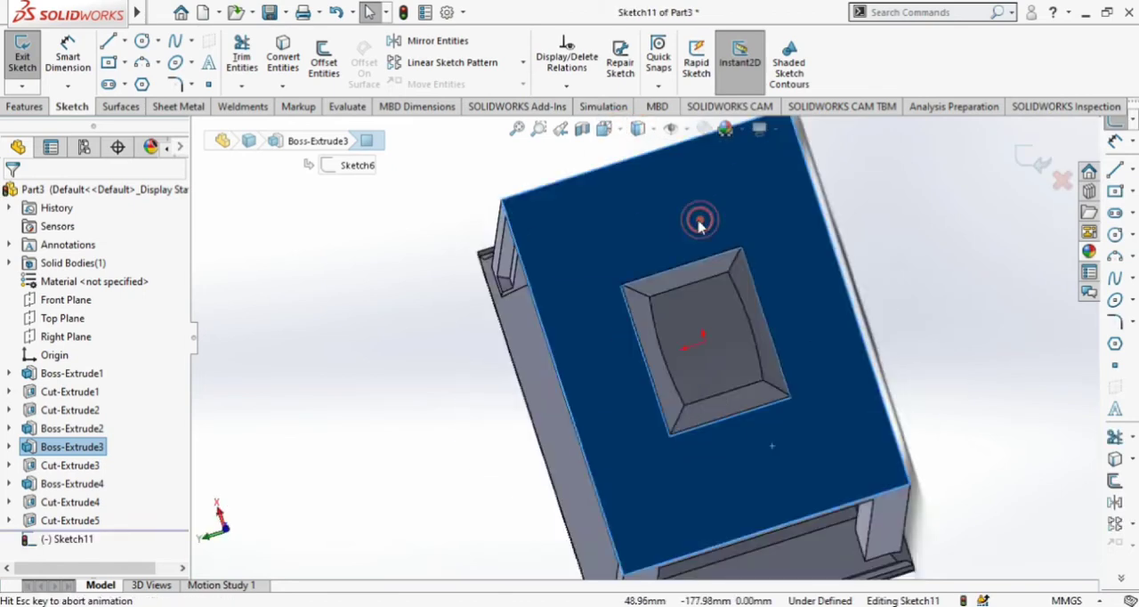
{"action": "left_click", "coordinate": [981, 322]}
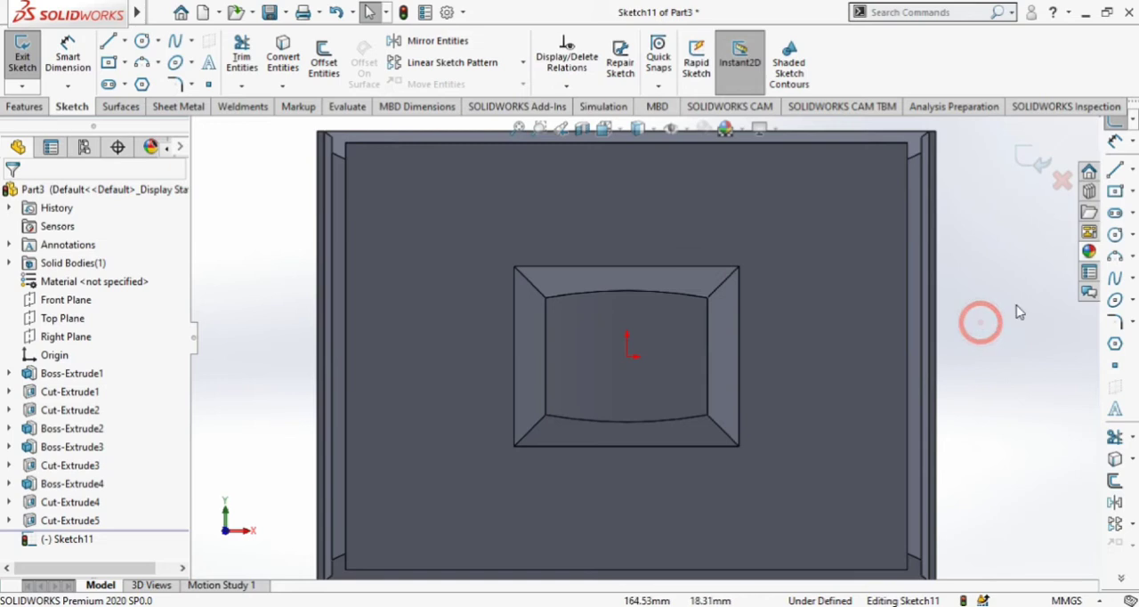
Sketch an 8 mm diameter circle centered on the midpoint of the block's upper-left diagonal corner edge.
{"action": "left_click", "coordinate": [153, 41]}
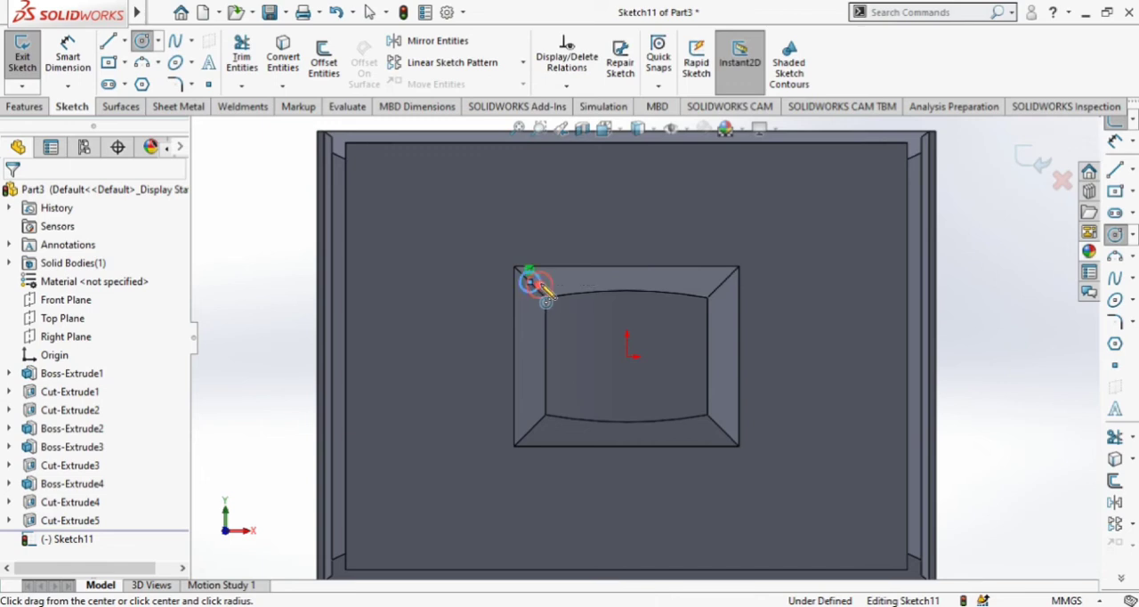
{"action": "key", "text": "Escape"}
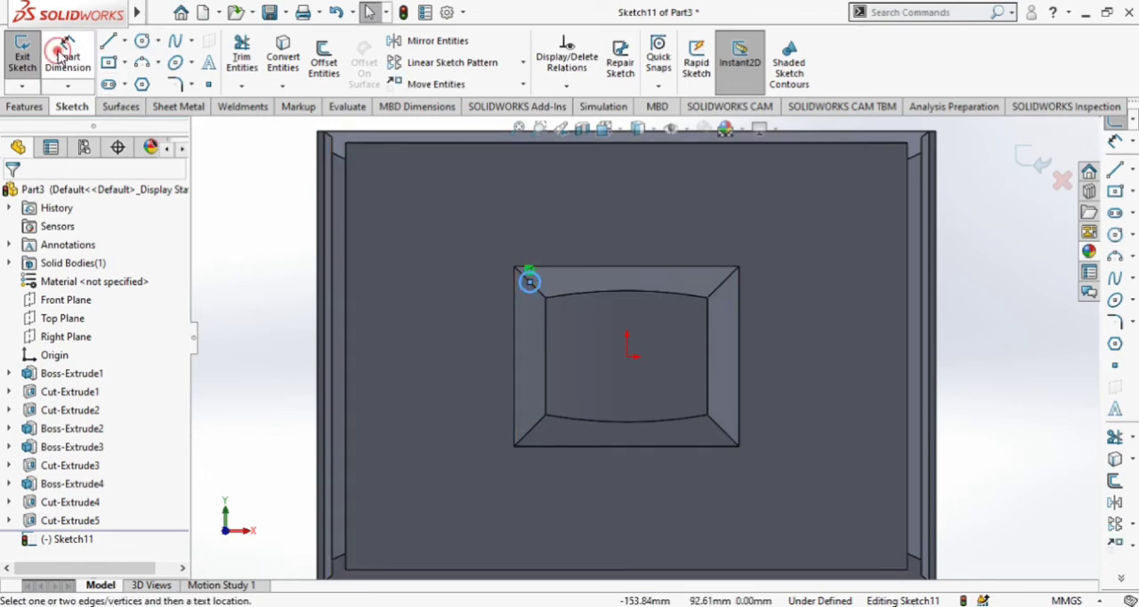
{"action": "left_click", "coordinate": [59, 55]}
{"action": "left_click", "coordinate": [540, 284]}
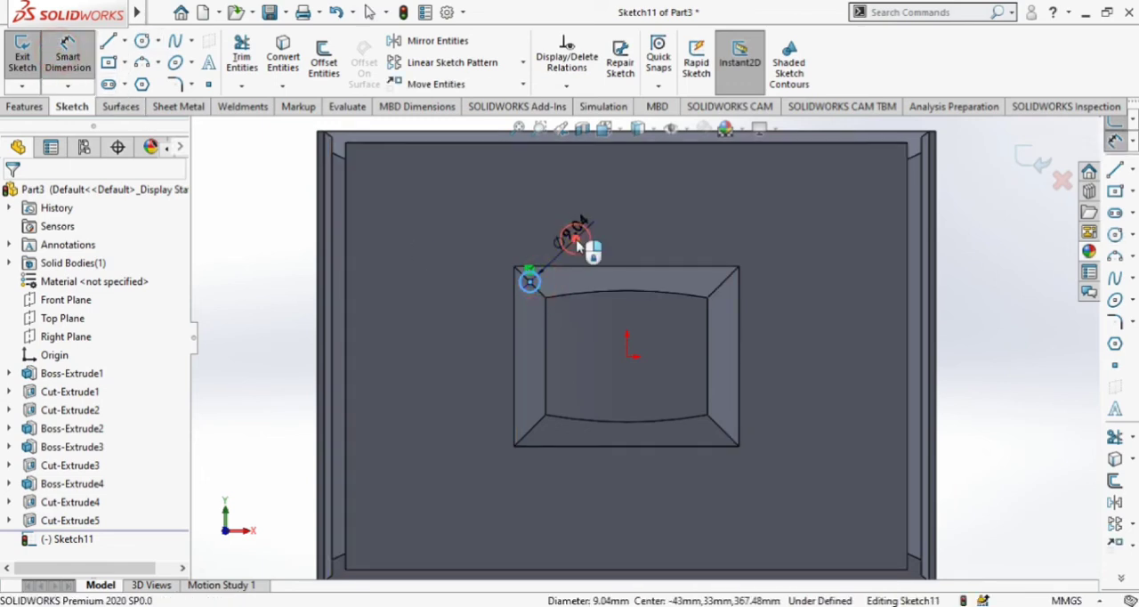
{"action": "left_click", "coordinate": [575, 240]}
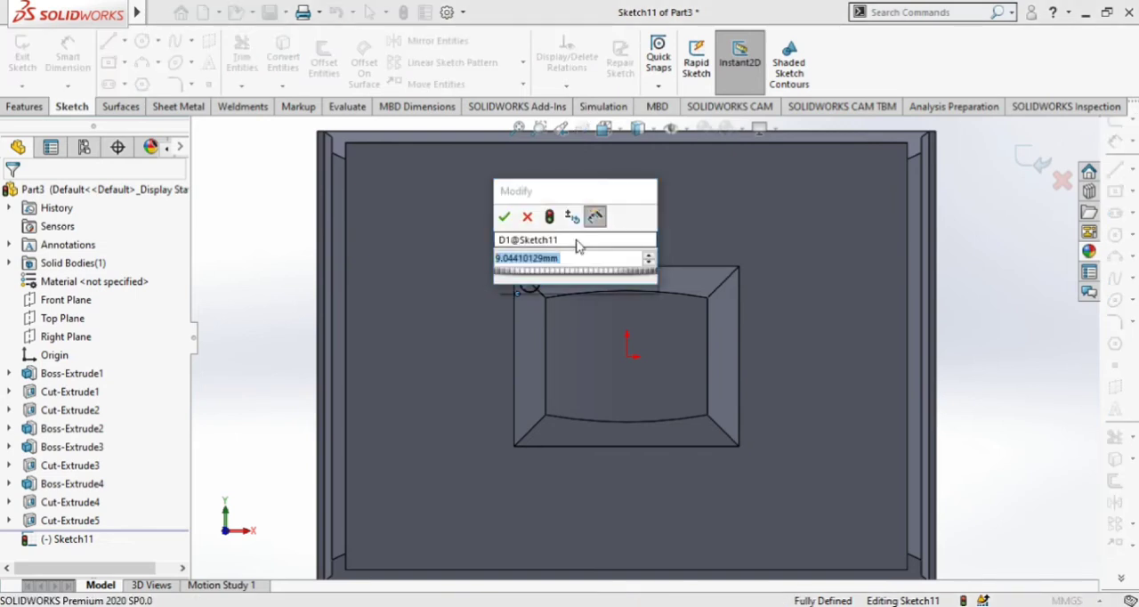
{"action": "type", "text": "8"}
{"action": "key", "text": "Return"}
Sketch a vertical centerline from the midpoint of the block's upper outer edge down past the origin.
{"action": "scroll", "coordinate": [611, 176], "scroll_direction": "down", "scroll_amount": 2}
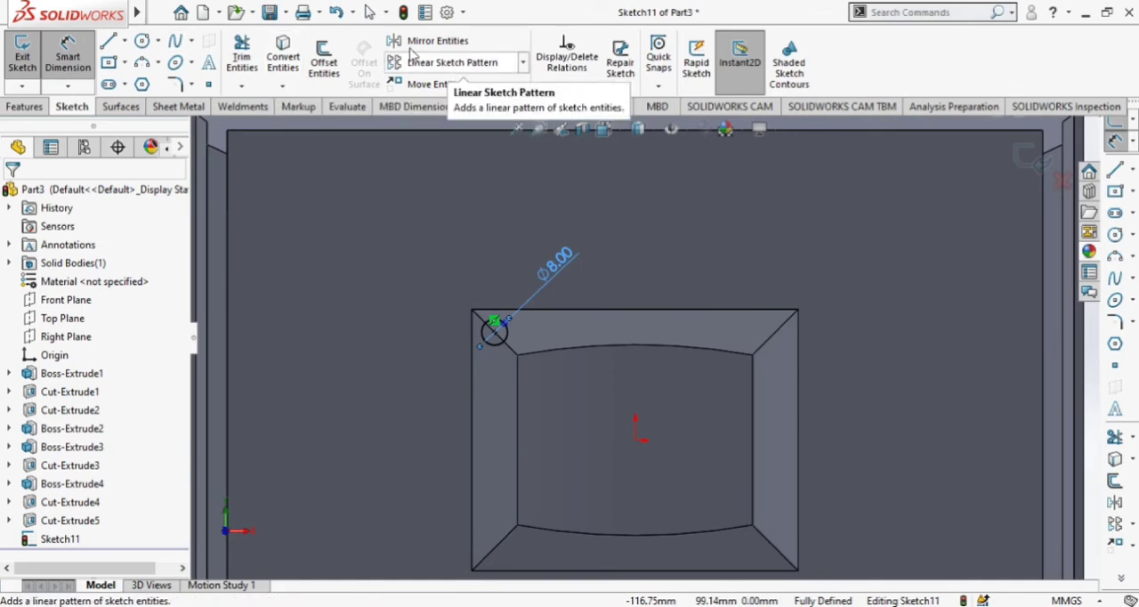
{"action": "left_click", "coordinate": [124, 42]}
{"action": "left_click", "coordinate": [138, 81]}
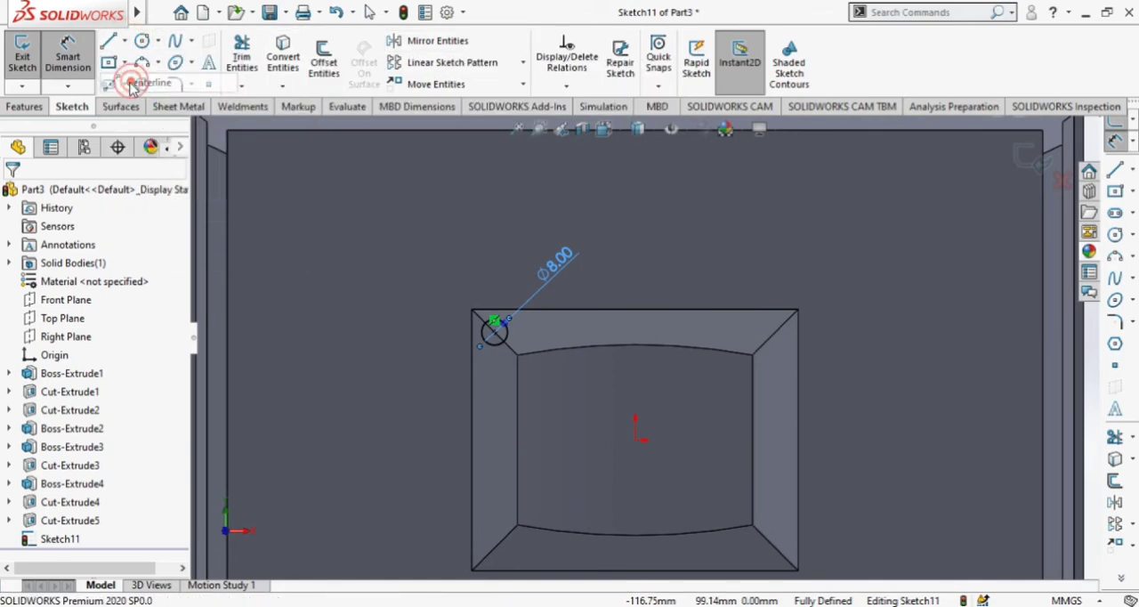
{"action": "left_click", "coordinate": [634, 309]}
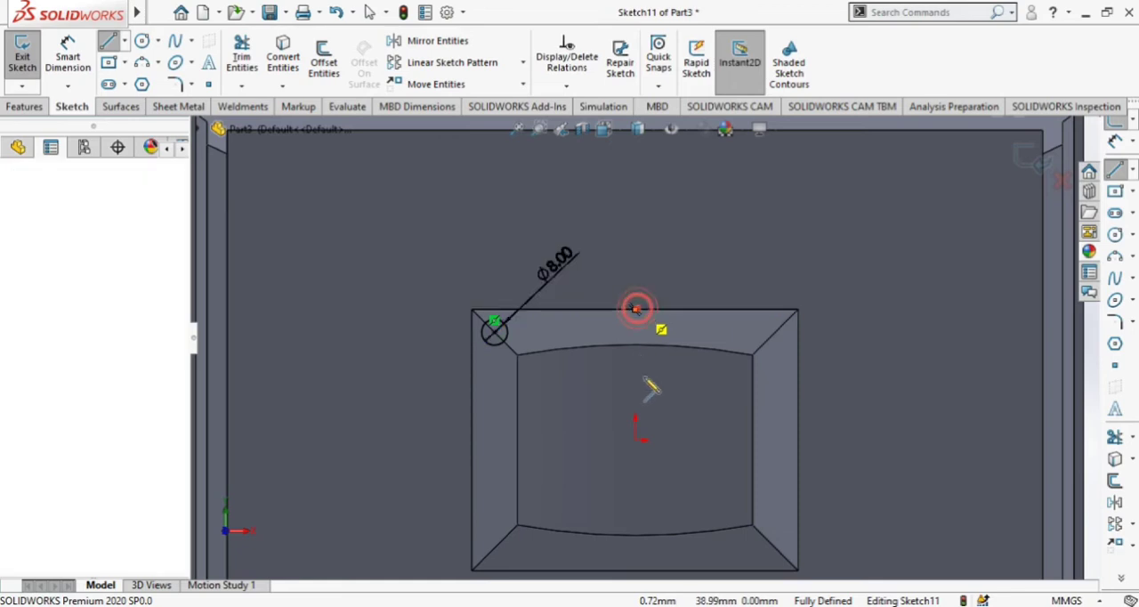
{"action": "left_click", "coordinate": [635, 486]}
{"action": "key", "text": "Escape"}
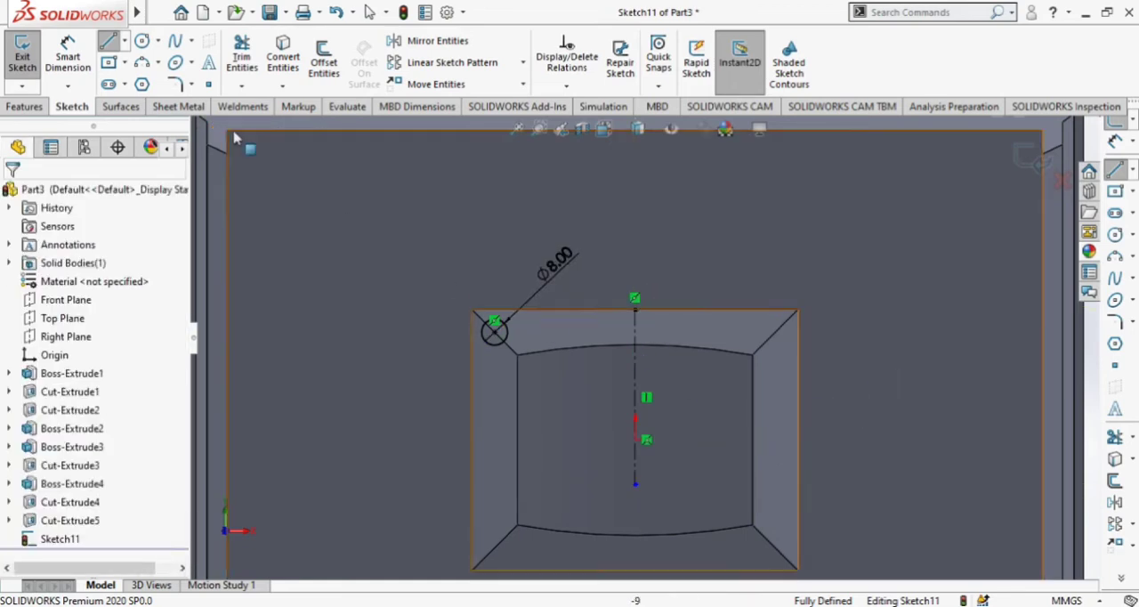
Sketch a horizontal centerline through the origin between the midpoints of the block's two inner side edges.
{"action": "left_click", "coordinate": [124, 42]}
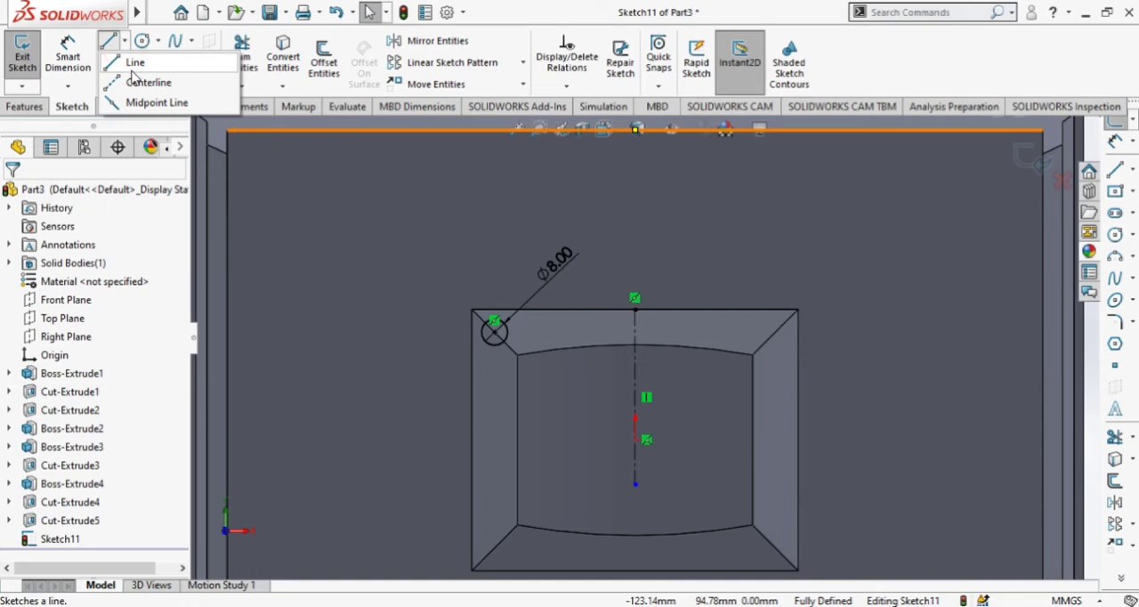
{"action": "left_click", "coordinate": [147, 81]}
{"action": "left_click", "coordinate": [518, 440]}
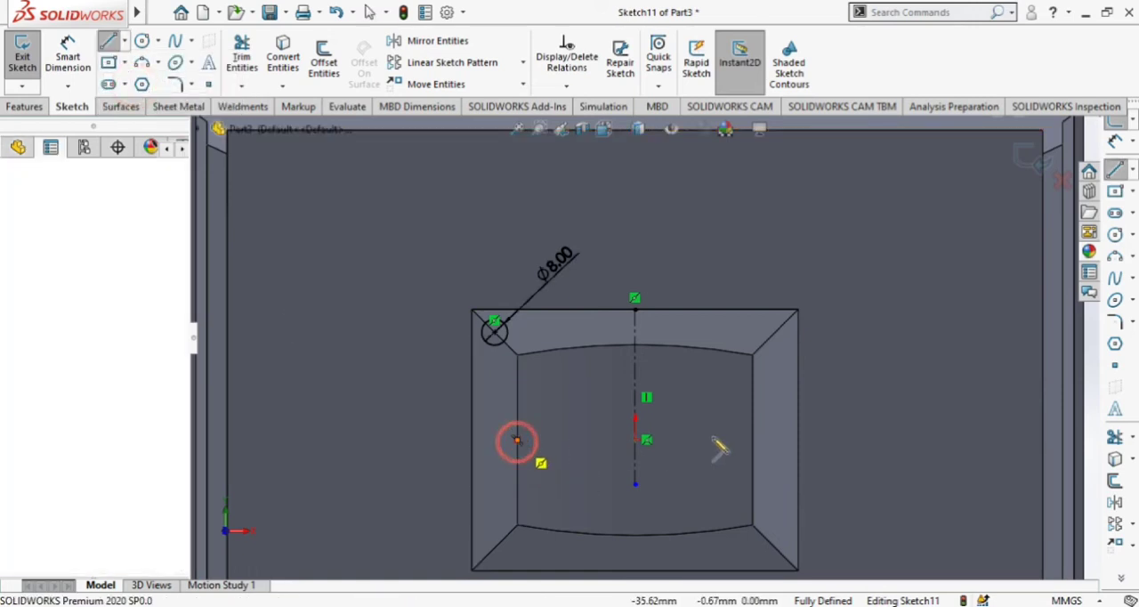
{"action": "left_click", "coordinate": [752, 440]}
{"action": "key", "text": "Escape"}
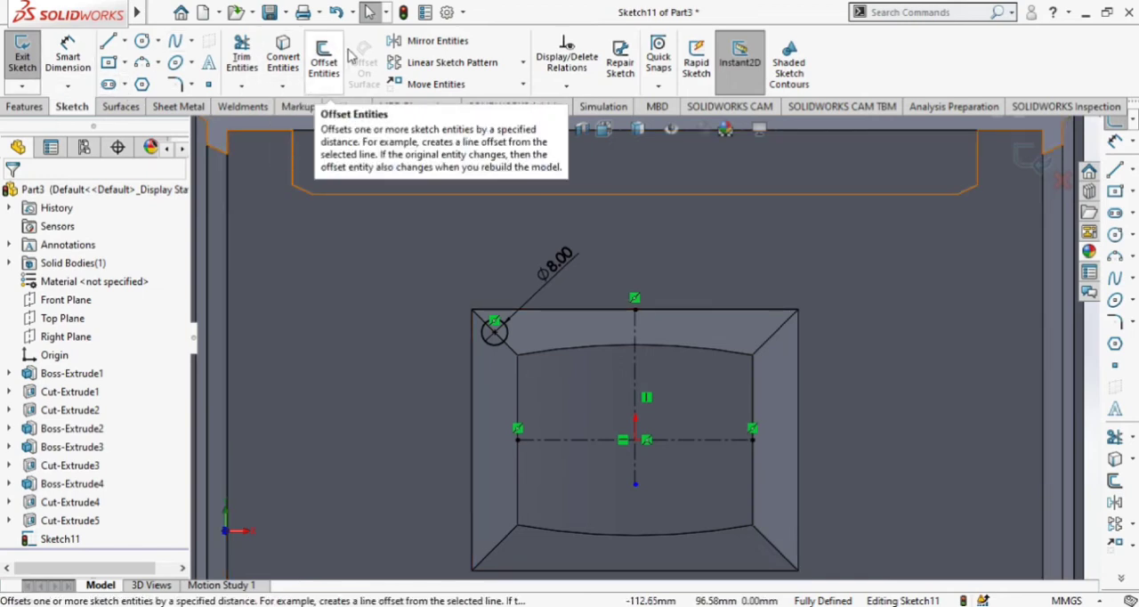
Mirror the 8 mm circle about the vertical centerline.
{"action": "left_click", "coordinate": [418, 40]}
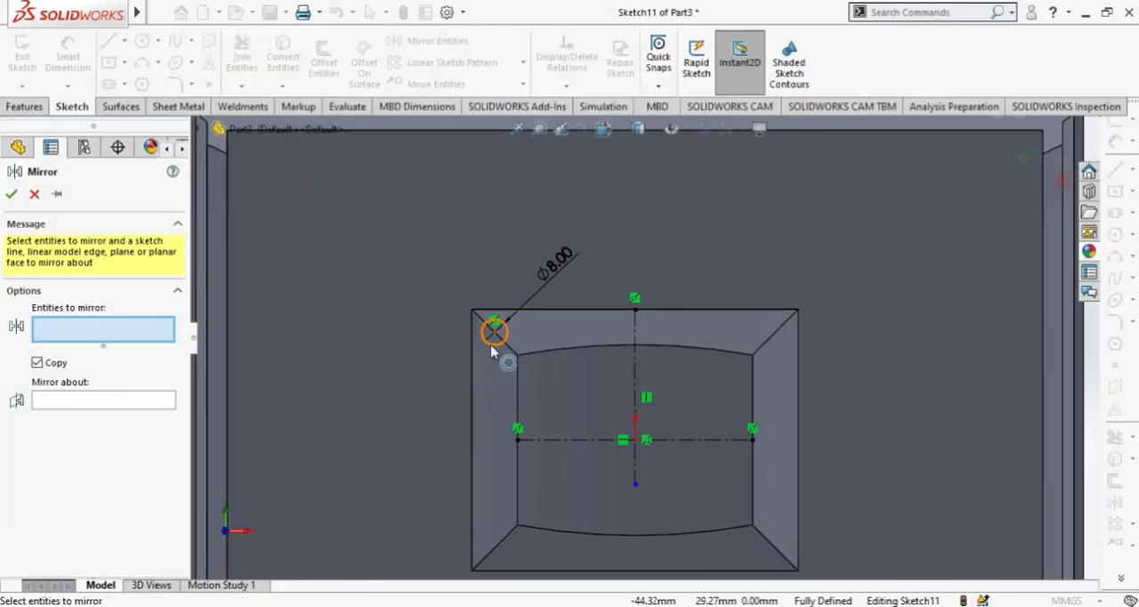
{"action": "left_click", "coordinate": [495, 341]}
{"action": "left_click", "coordinate": [133, 408]}
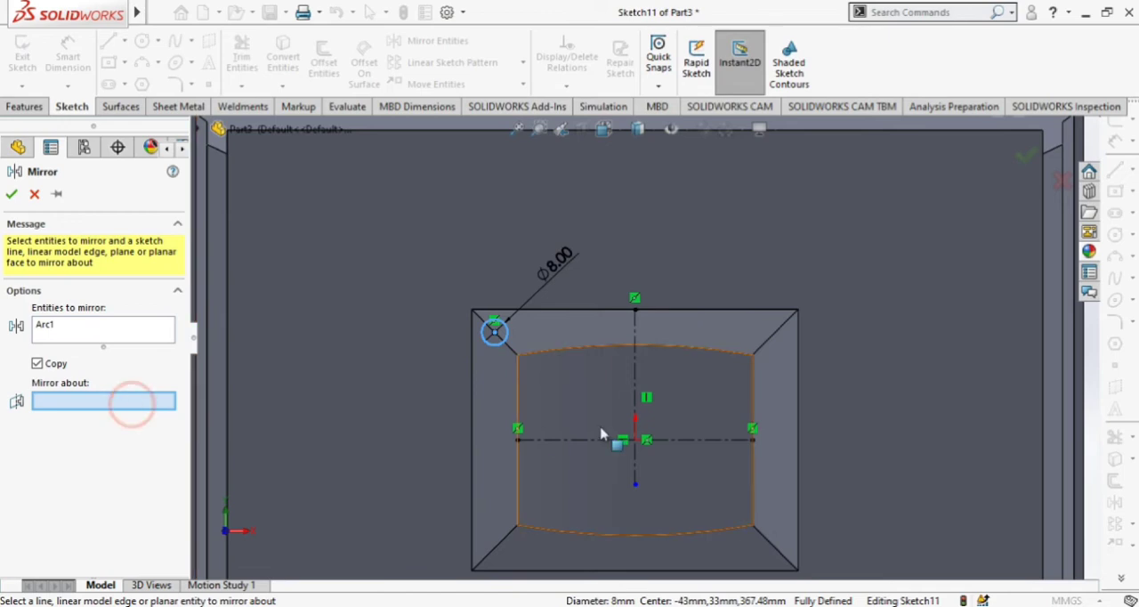
{"action": "left_click", "coordinate": [638, 384]}
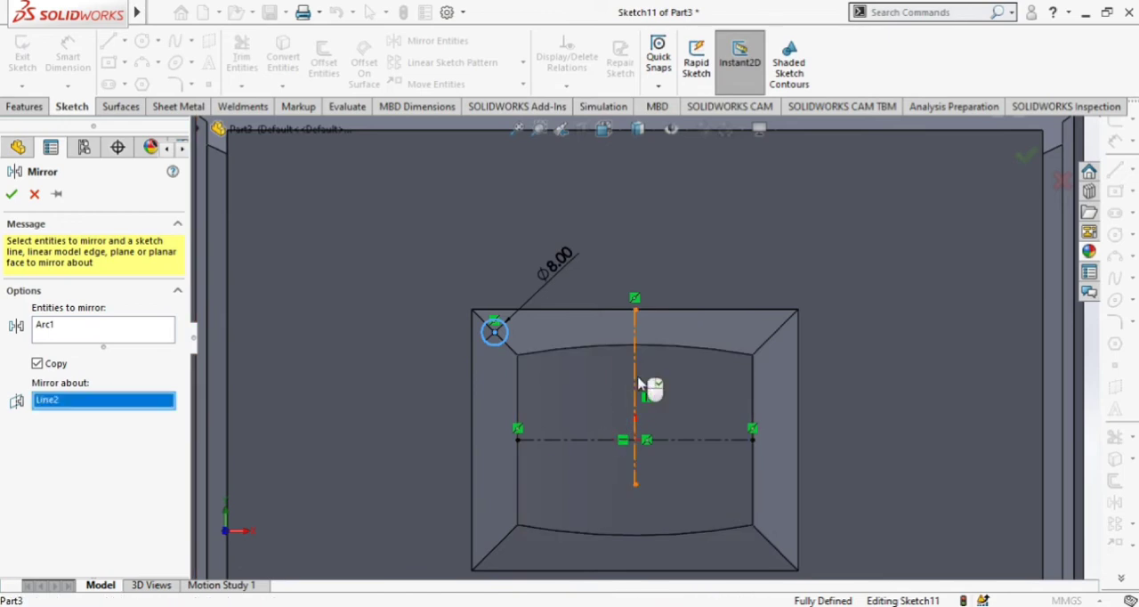
{"action": "left_click", "coordinate": [9, 195]}
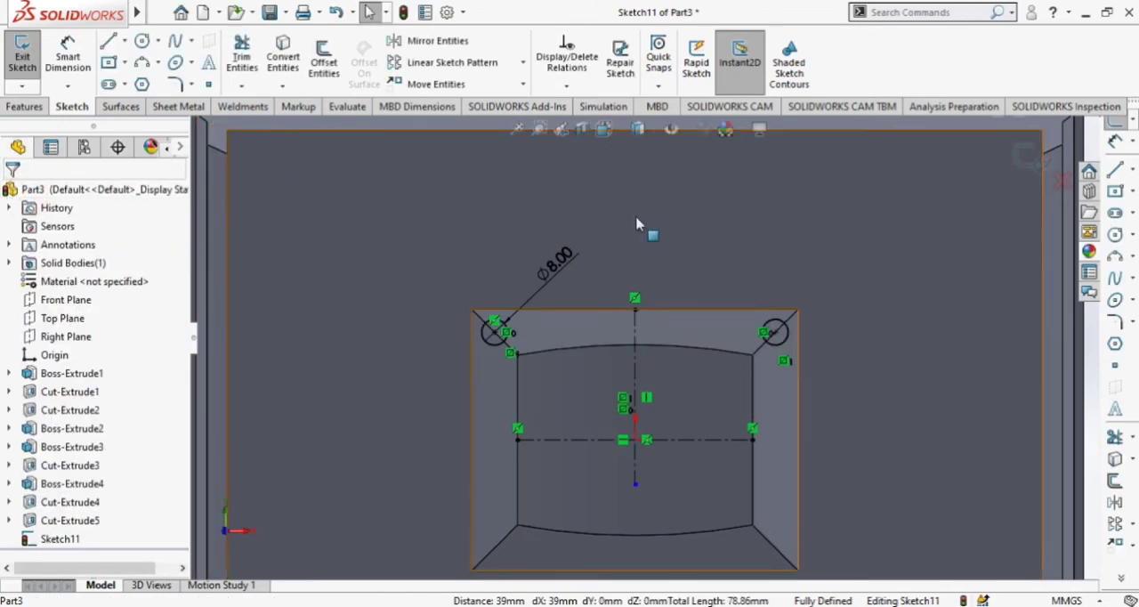
Mirror both upper circles about the horizontal centerline to place one at each block corner.
{"action": "left_click", "coordinate": [405, 42]}
{"action": "left_click", "coordinate": [496, 353]}
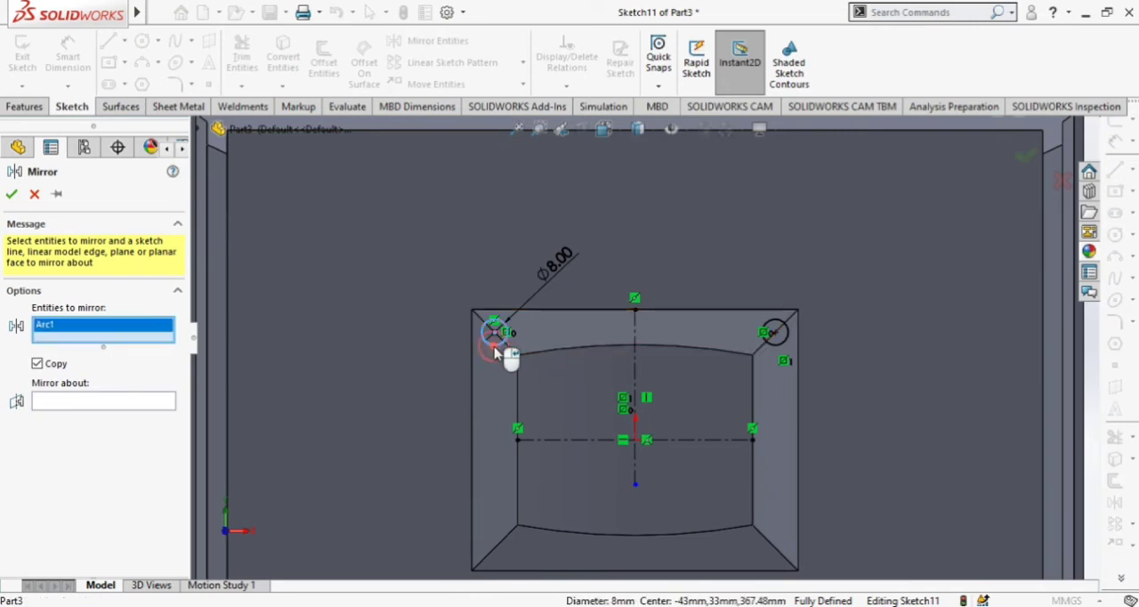
{"action": "left_click", "coordinate": [769, 344]}
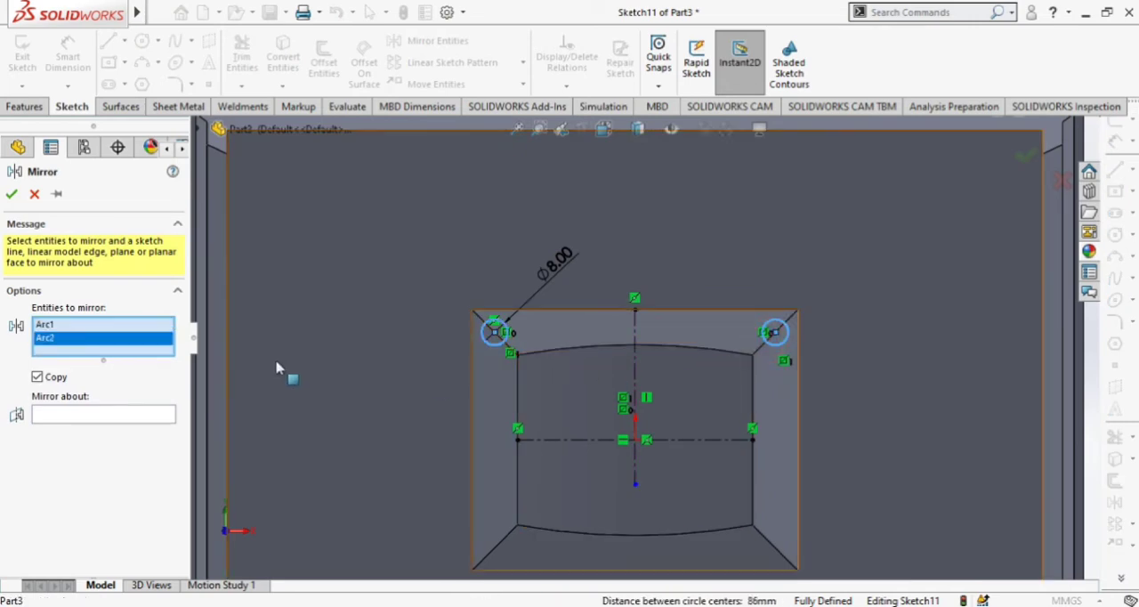
{"action": "left_click", "coordinate": [92, 416]}
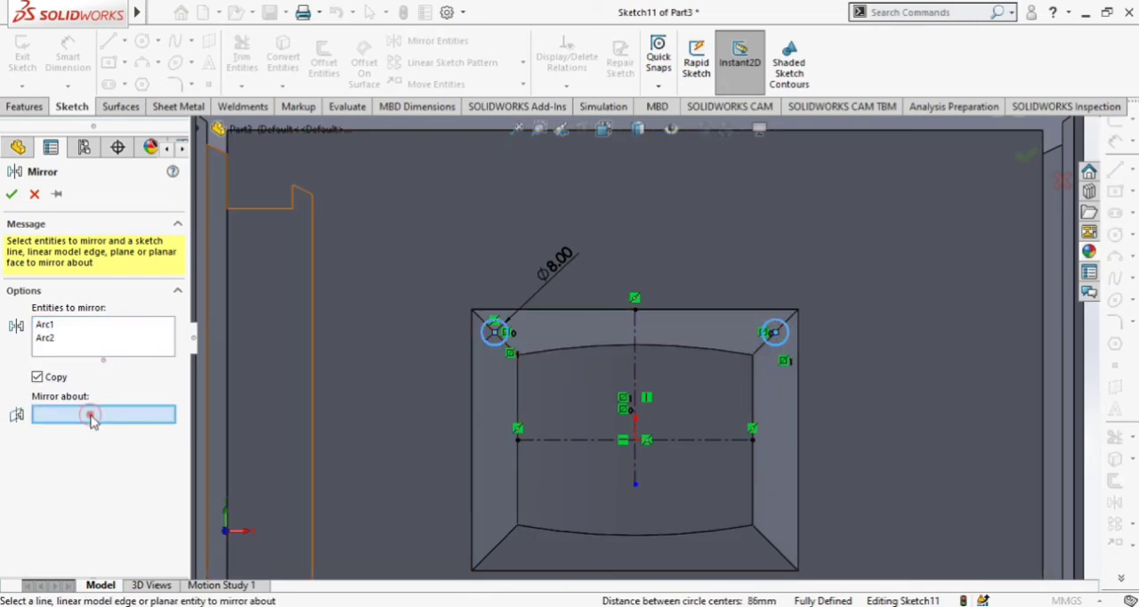
{"action": "left_click", "coordinate": [556, 443]}
{"action": "left_click", "coordinate": [12, 195]}
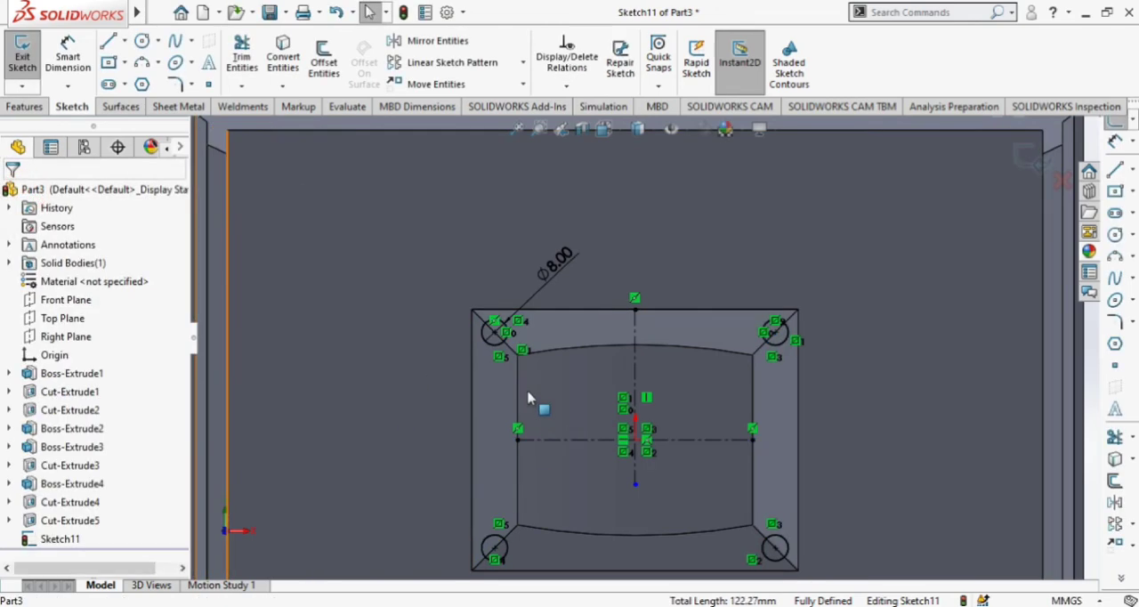
Extrude the four corner circles upward as 57 mm blind bosses merged with the frame.
{"action": "scroll", "coordinate": [534, 400], "scroll_direction": "up", "scroll_amount": 4}
{"action": "middle_click_drag", "start_coordinate": [928, 404], "coordinate": [922, 300]}
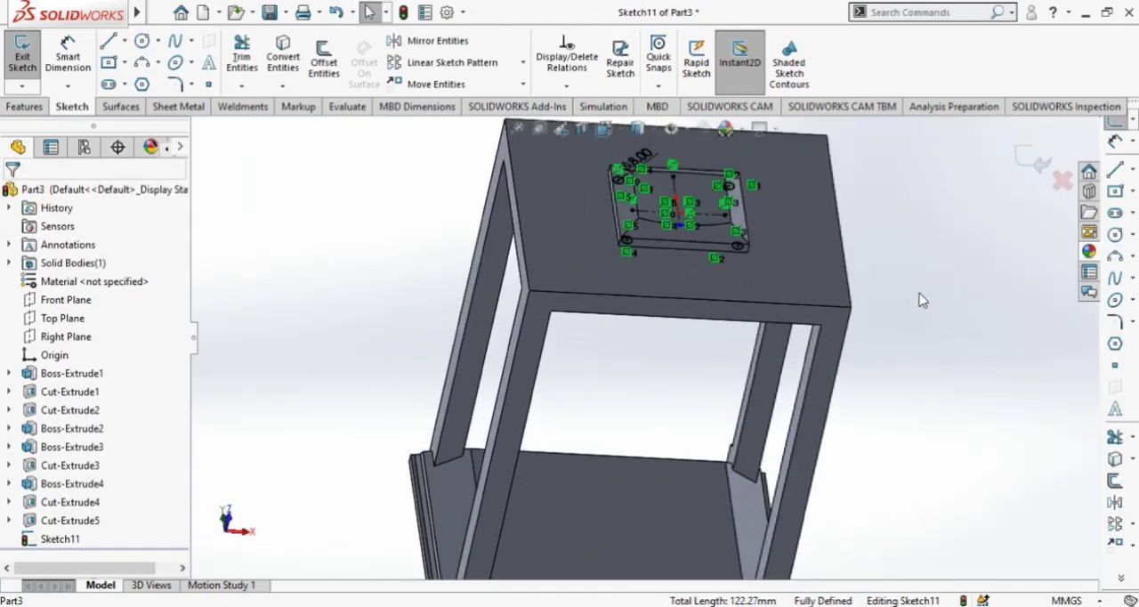
{"action": "left_click", "coordinate": [25, 106]}
{"action": "left_click", "coordinate": [31, 63]}
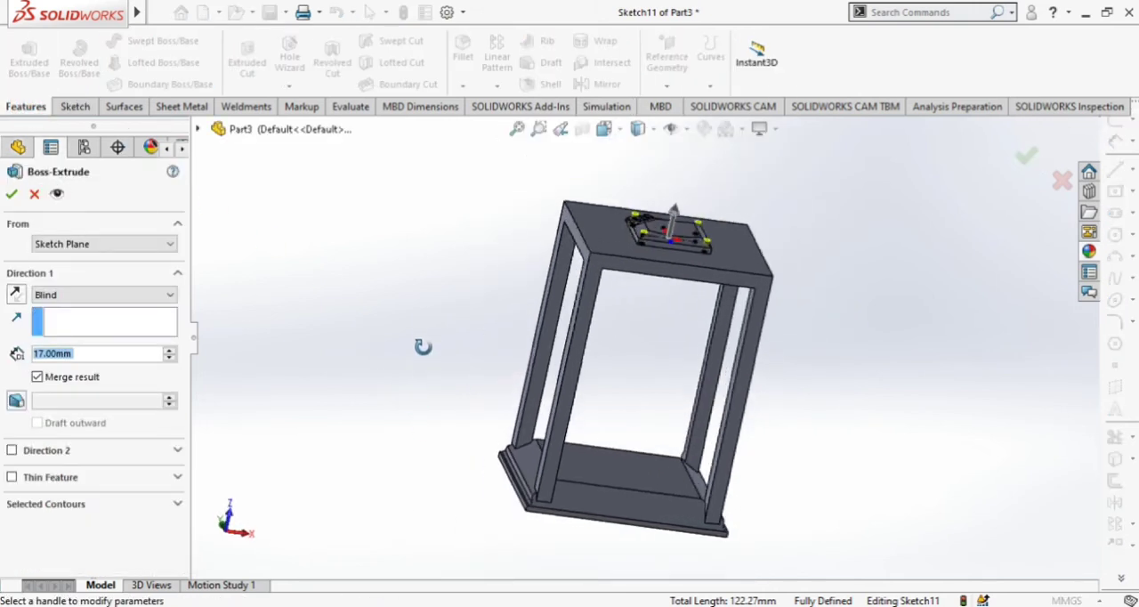
{"action": "middle_click_drag", "start_coordinate": [396, 298], "coordinate": [449, 301]}
{"action": "scroll", "coordinate": [739, 223], "scroll_direction": "down", "scroll_amount": 5}
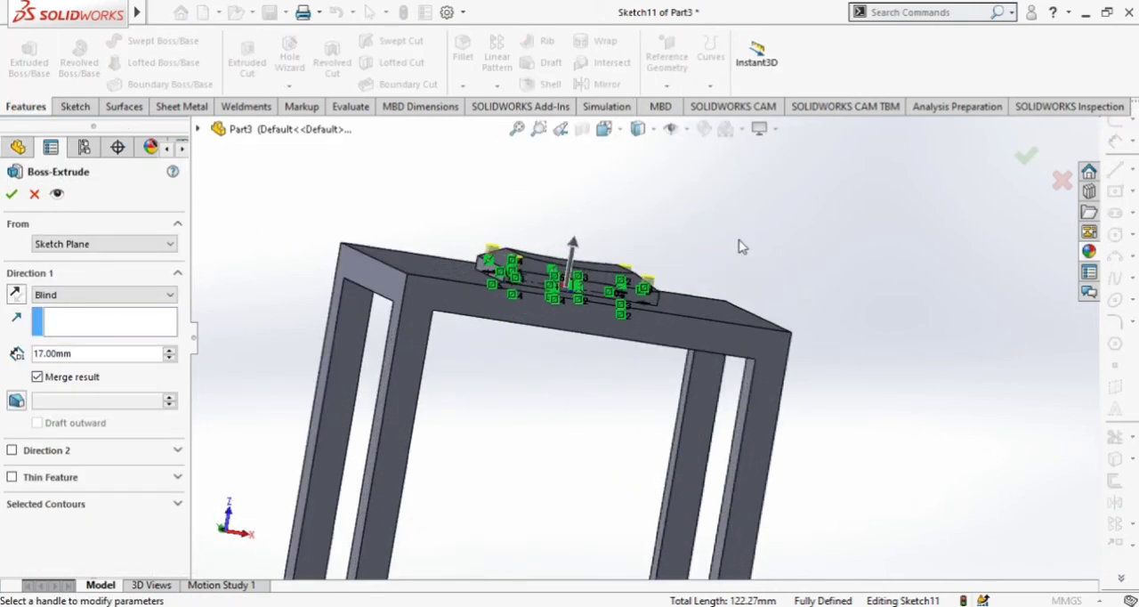
{"action": "left_click", "coordinate": [169, 351]}
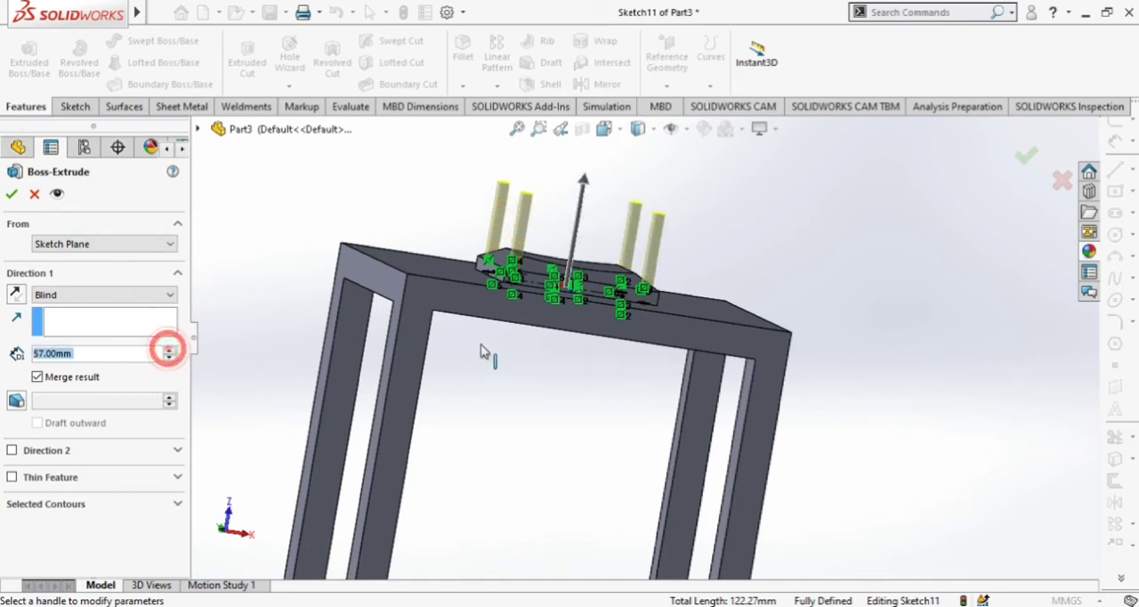
{"action": "mouse_move", "coordinate": [902, 413]}
{"action": "middle_mouse_down"}
{"action": "mouse_move", "coordinate": [885, 389]}
{"action": "mouse_move", "coordinate": [873, 401]}
{"action": "mouse_move", "coordinate": [891, 437]}
{"action": "mouse_move", "coordinate": [925, 442]}
{"action": "mouse_move", "coordinate": [913, 481]}
{"action": "mouse_move", "coordinate": [964, 425]}
{"action": "mouse_move", "coordinate": [1077, 472]}
{"action": "mouse_move", "coordinate": [935, 458]}
{"action": "mouse_move", "coordinate": [927, 410]}
{"action": "mouse_move", "coordinate": [958, 430]}
{"action": "mouse_move", "coordinate": [945, 366]}
{"action": "mouse_move", "coordinate": [867, 259]}
{"action": "middle_mouse_up"}
{"action": "scroll", "coordinate": [872, 257], "scroll_direction": "down", "scroll_amount": 2}
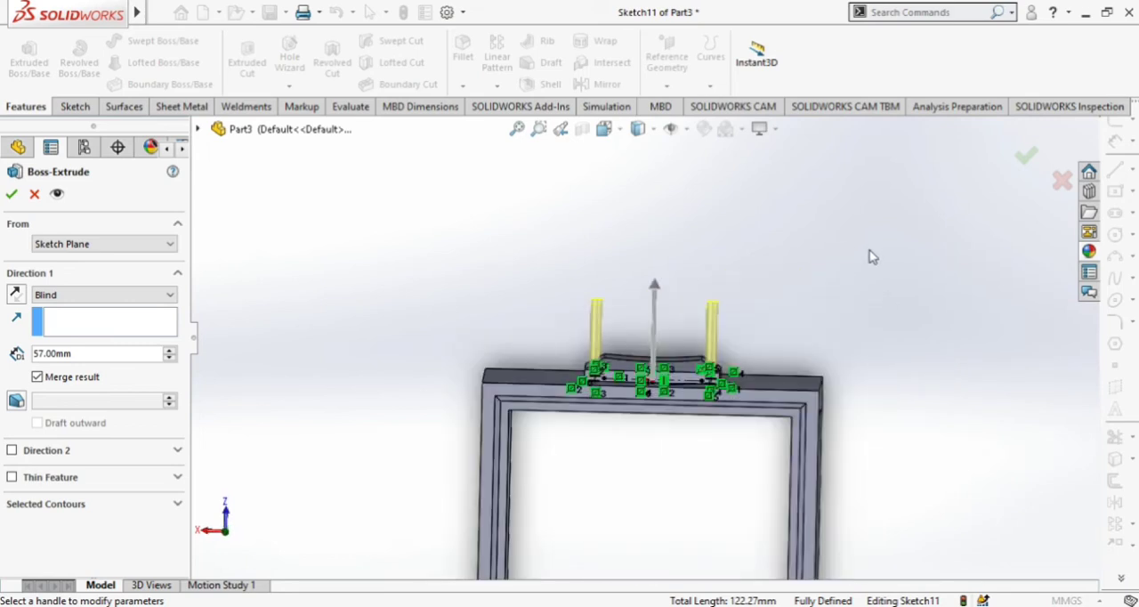
{"action": "left_click", "coordinate": [11, 195]}
Start a new sketch on the flat end face of one corner post and view the sketch plane straight on.
{"action": "middle_click_drag", "start_coordinate": [433, 282], "coordinate": [423, 325]}
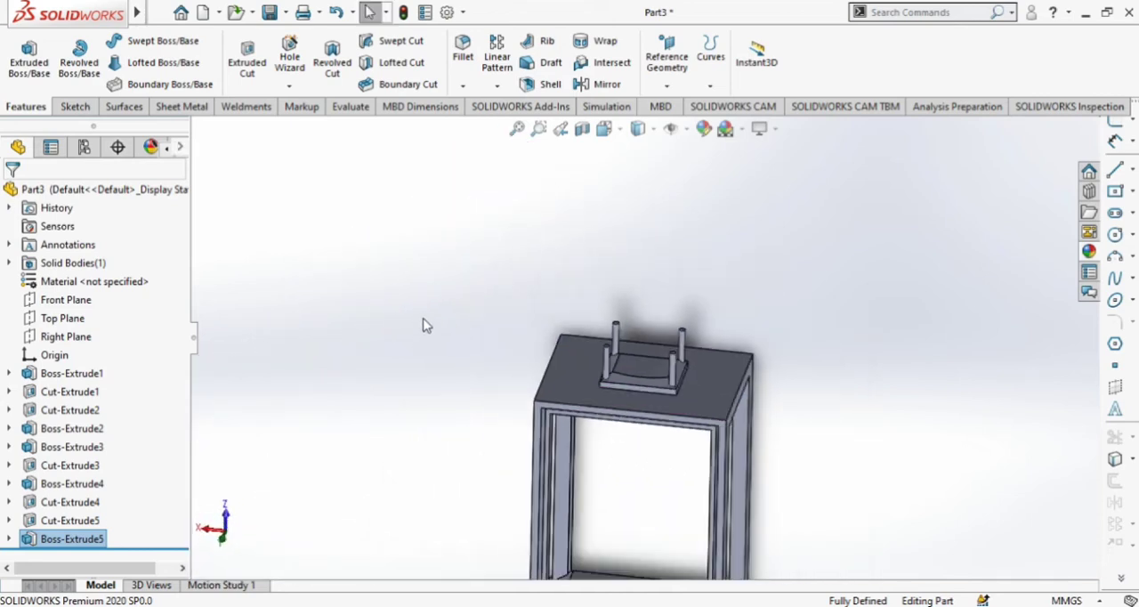
{"action": "scroll", "coordinate": [494, 385], "scroll_direction": "up", "scroll_amount": 2}
{"action": "middle_click_drag", "start_coordinate": [570, 387], "coordinate": [754, 283]}
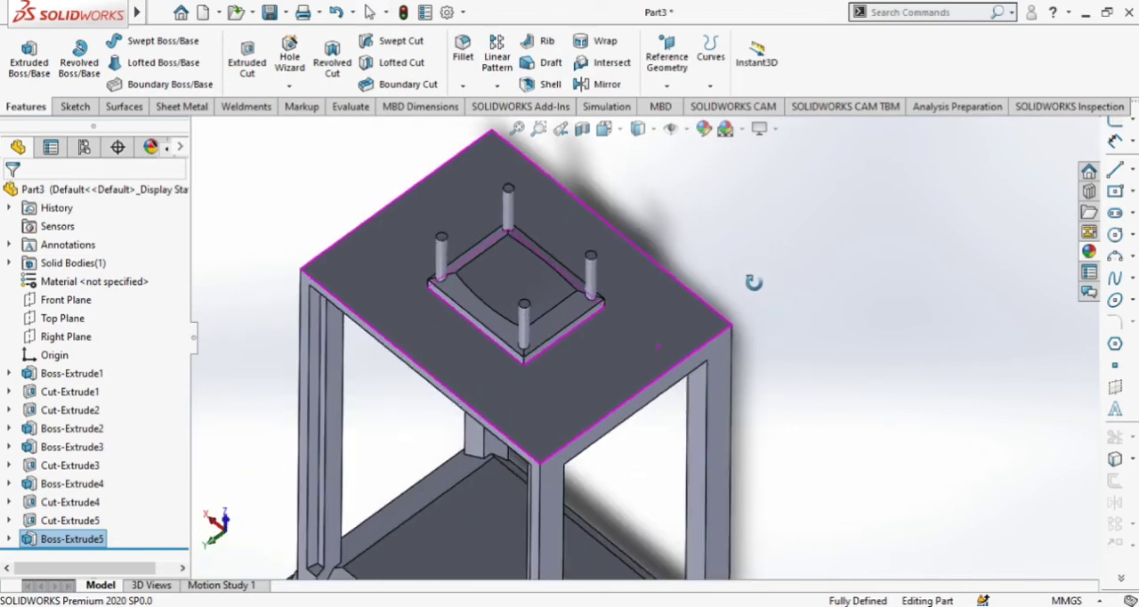
{"action": "scroll", "coordinate": [592, 245], "scroll_direction": "down", "scroll_amount": 3}
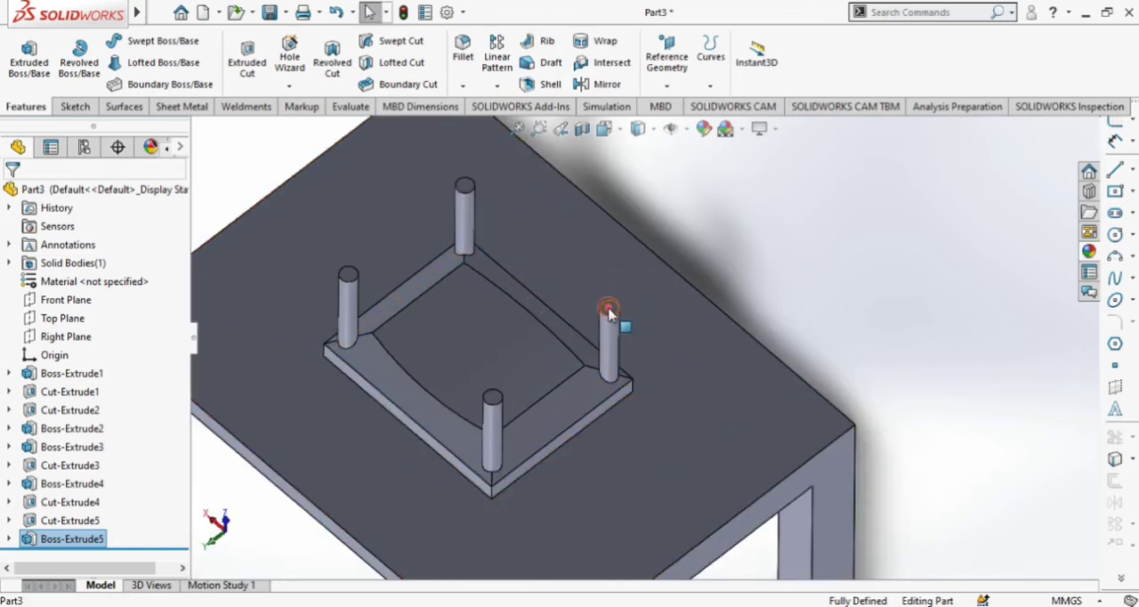
{"action": "left_click", "coordinate": [608, 309]}
{"action": "left_click", "coordinate": [682, 262]}
{"action": "left_click", "coordinate": [623, 130]}
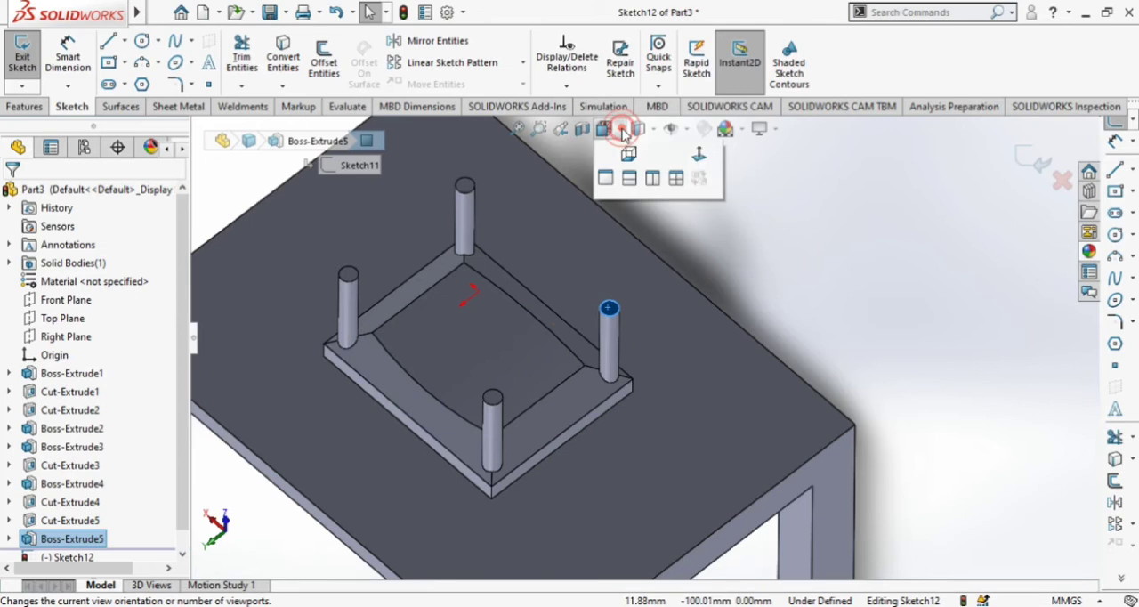
{"action": "left_click", "coordinate": [699, 221]}
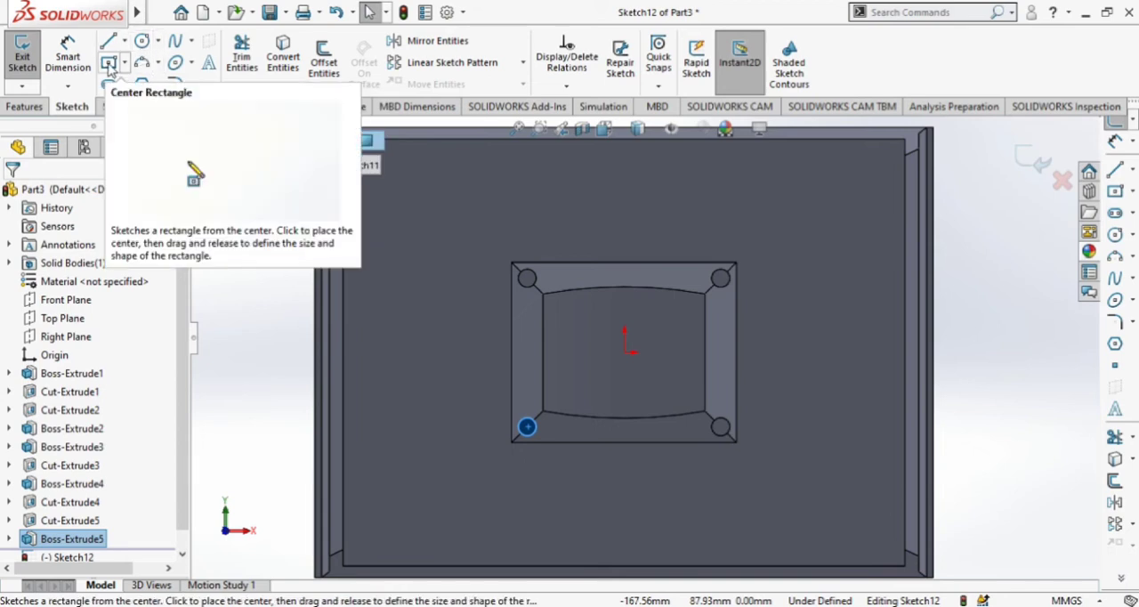
Sketch a center rectangle from the origin to the block's outer corner, matching the block's outline.
{"action": "left_click", "coordinate": [109, 64]}
{"action": "left_click", "coordinate": [626, 353]}
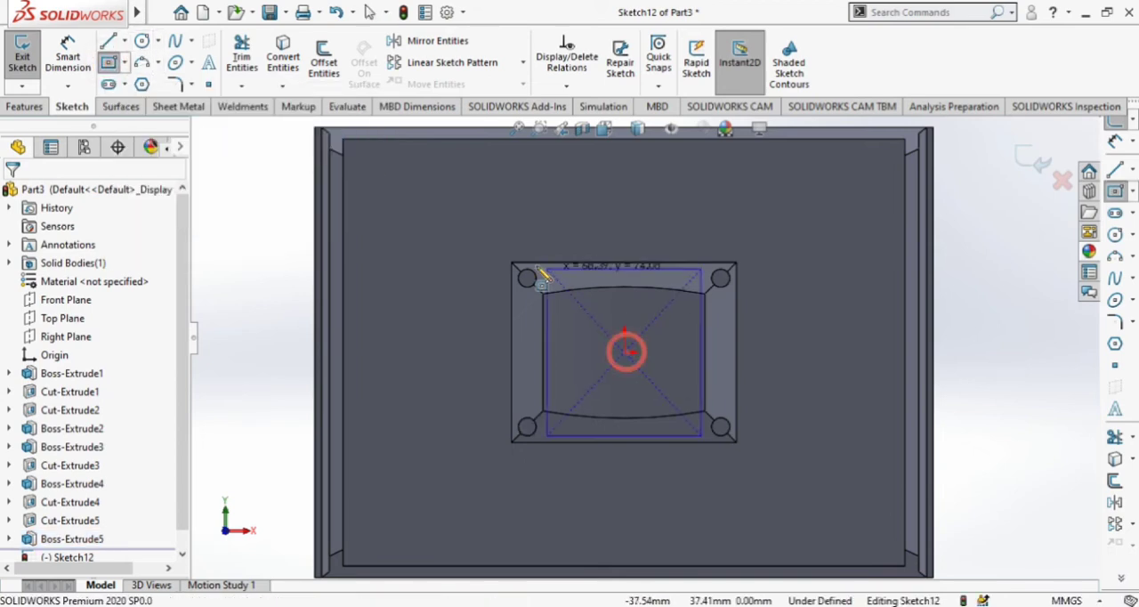
{"action": "left_click", "coordinate": [511, 264]}
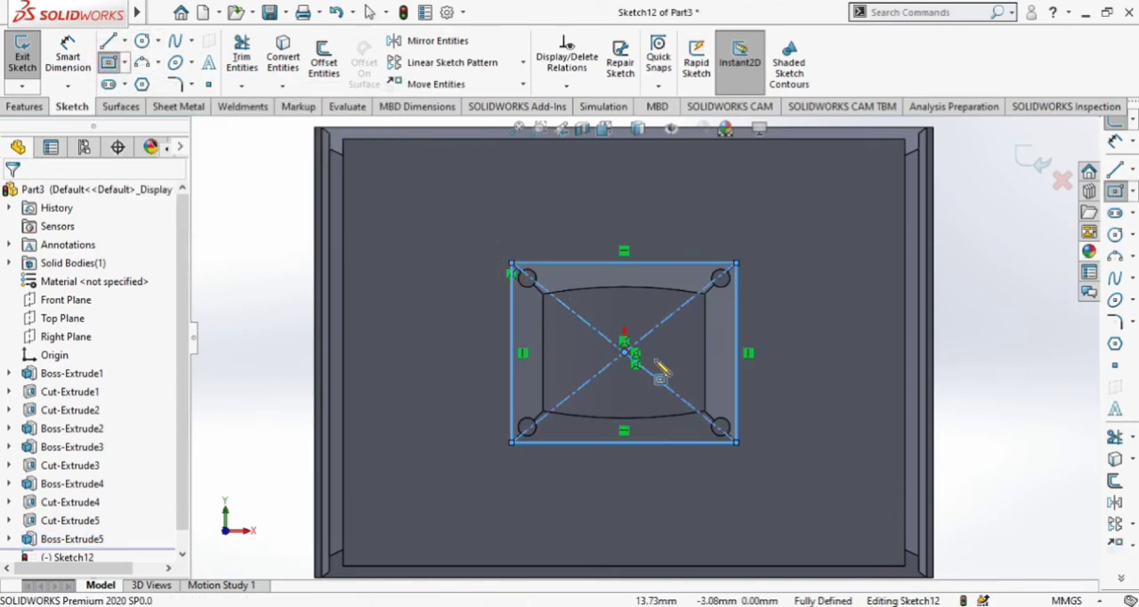
{"action": "key", "text": "Escape"}
Extrude the rectangle as a boss at the top of the corner posts.
{"action": "left_click", "coordinate": [27, 106]}
{"action": "left_click", "coordinate": [29, 62]}
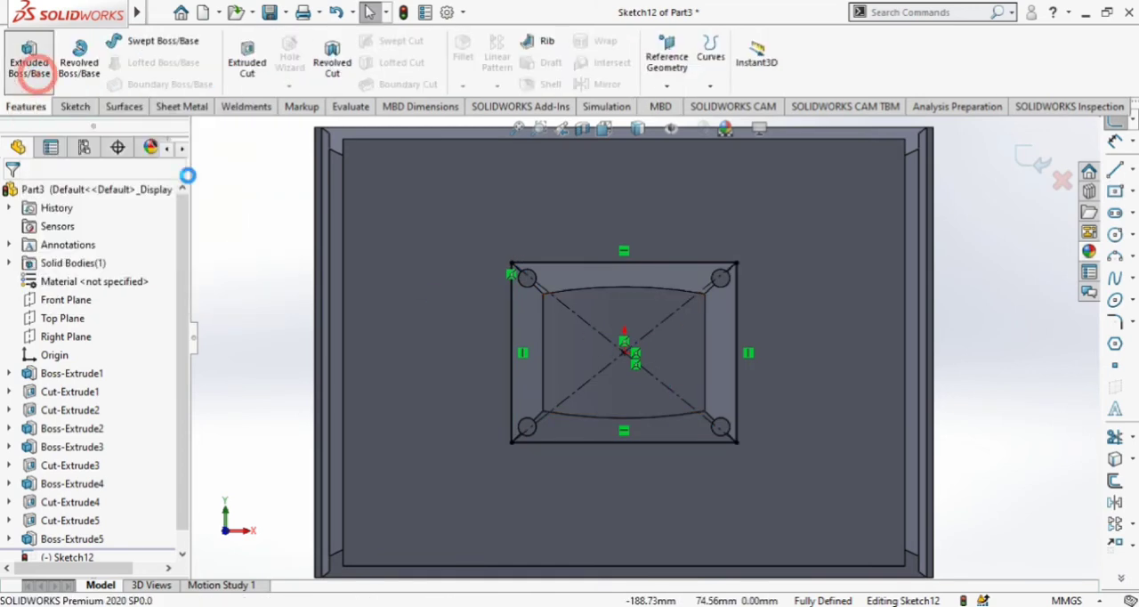
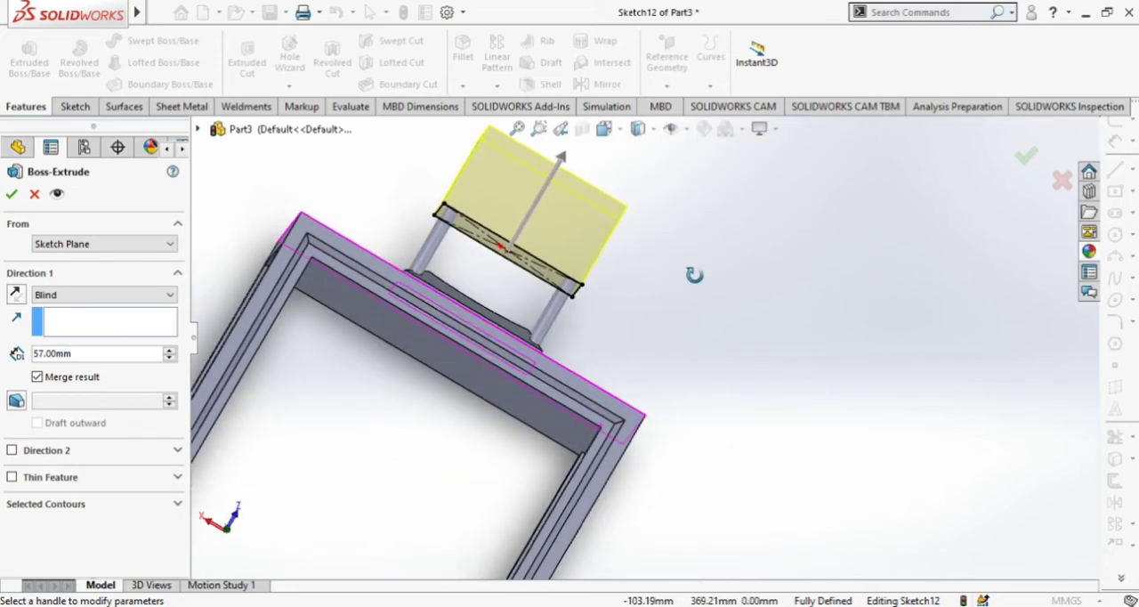
Set the cap extrusion's depth to 7 mm and complete it as a merged blind boss.
{"action": "left_click", "coordinate": [169, 358]}
{"action": "left_click", "coordinate": [169, 357]}
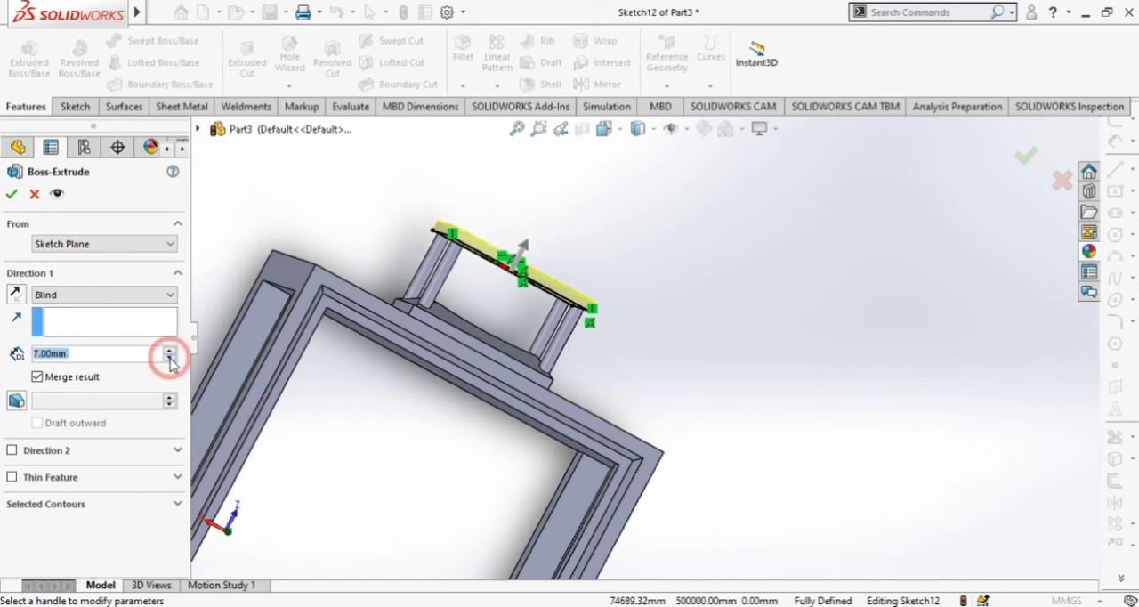
{"action": "left_click", "coordinate": [12, 195]}
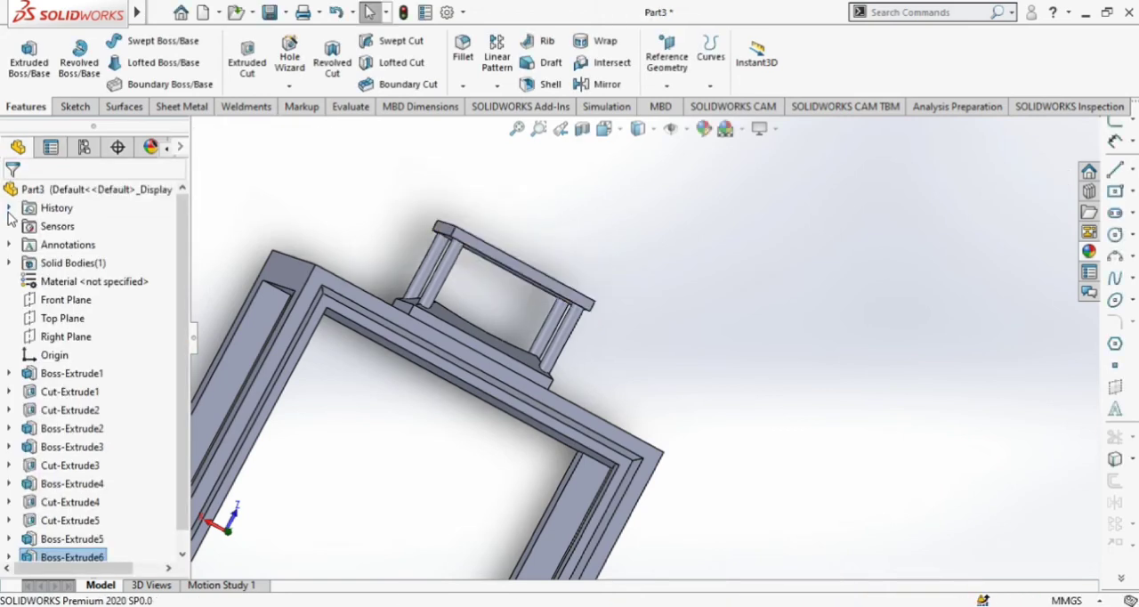
Start a new sketch on the Top Plane and view it straight on with the cap facing upward.
{"action": "scroll", "coordinate": [730, 333], "scroll_direction": "up", "scroll_amount": 4}
{"action": "middle_click_drag", "start_coordinate": [753, 291], "coordinate": [682, 347]}
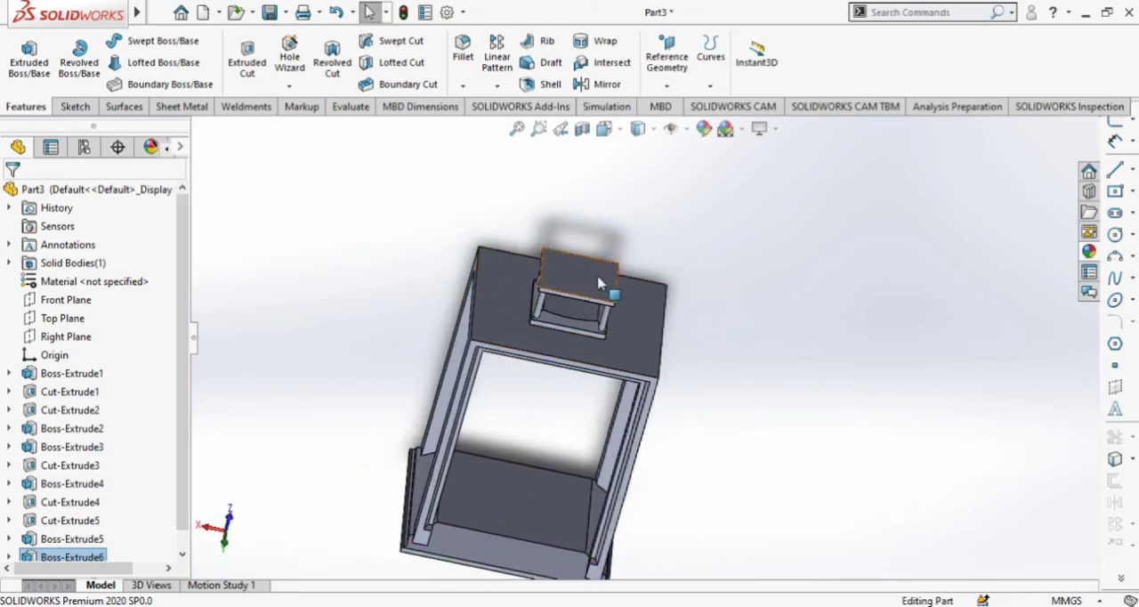
{"action": "scroll", "coordinate": [798, 401], "scroll_direction": "up", "scroll_amount": 3}
{"action": "middle_click_drag", "start_coordinate": [798, 401], "coordinate": [810, 361]}
{"action": "scroll", "coordinate": [646, 296], "scroll_direction": "down", "scroll_amount": 2}
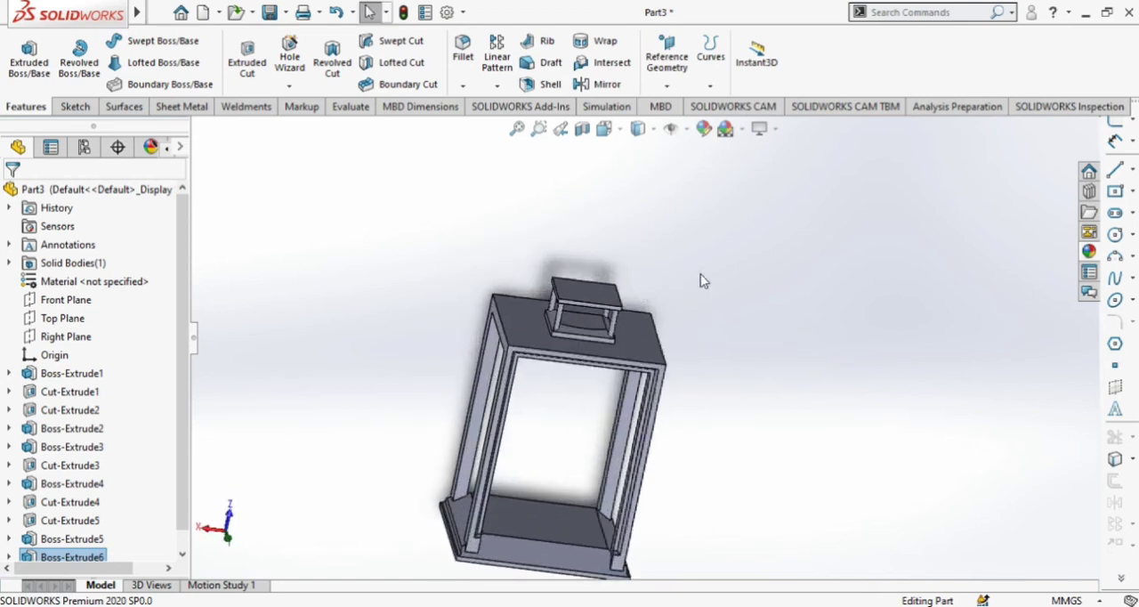
{"action": "left_click", "coordinate": [49, 328]}
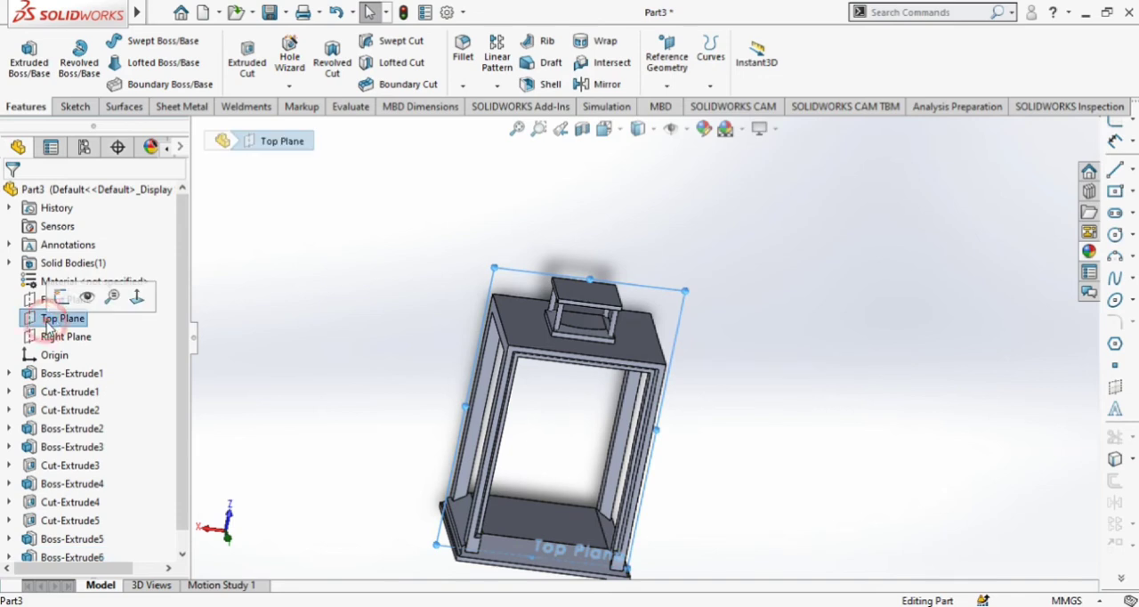
{"action": "left_click", "coordinate": [62, 297]}
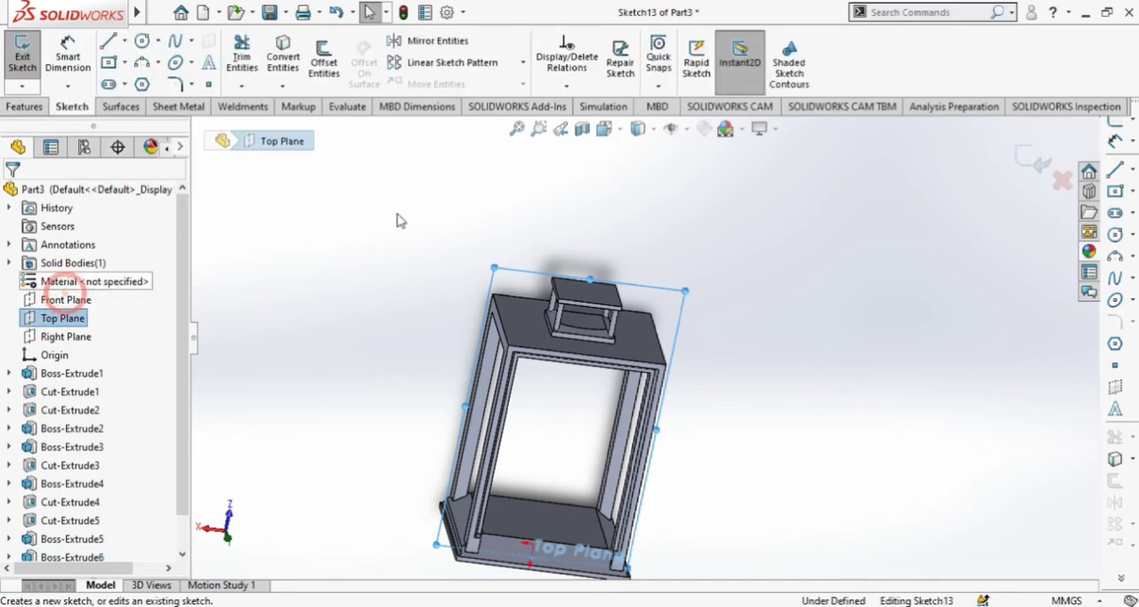
{"action": "left_click", "coordinate": [605, 129]}
{"action": "left_click", "coordinate": [698, 222]}
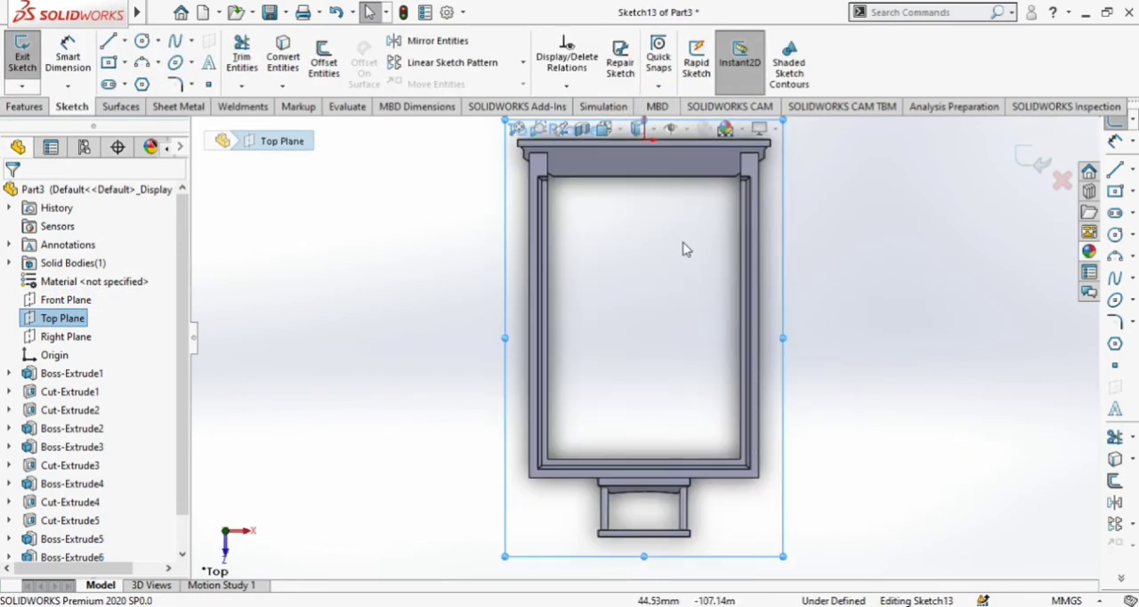
{"action": "left_click", "coordinate": [637, 129]}
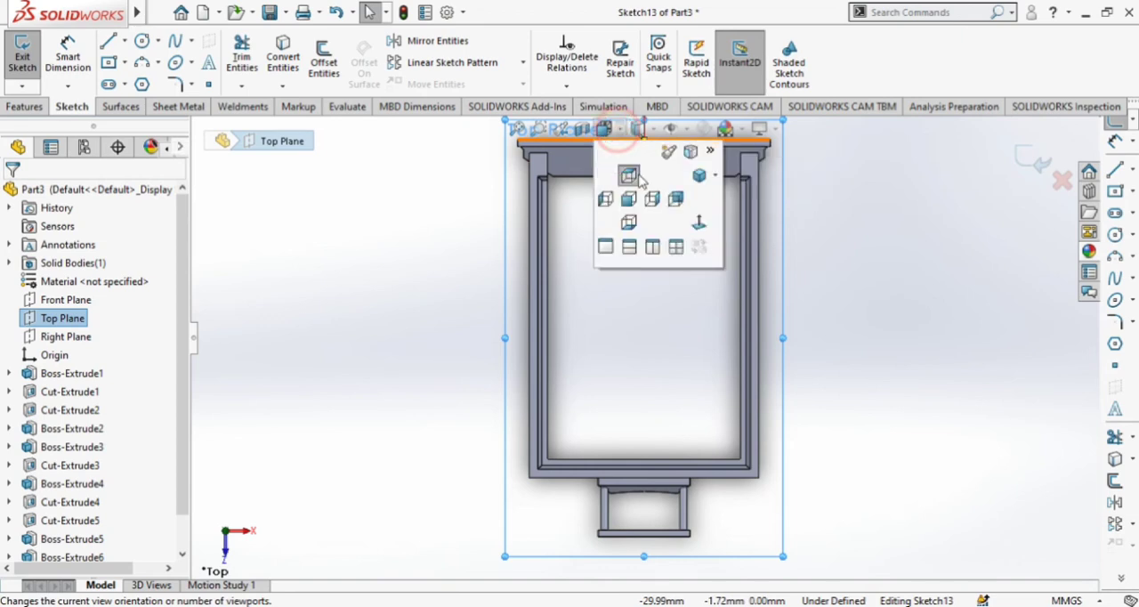
{"action": "left_click", "coordinate": [698, 227]}
{"action": "scroll", "coordinate": [658, 218], "scroll_direction": "down", "scroll_amount": 5}
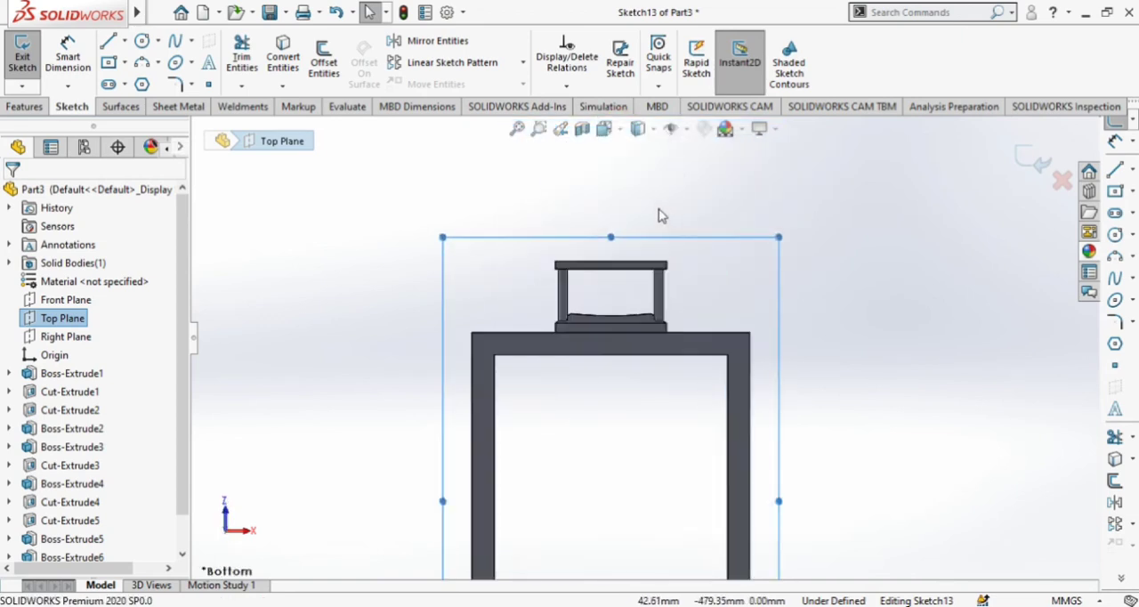
Sketch a vertical centerline about 68 mm long upward from the midpoint of the cap's top edge.
{"action": "left_click", "coordinate": [124, 41]}
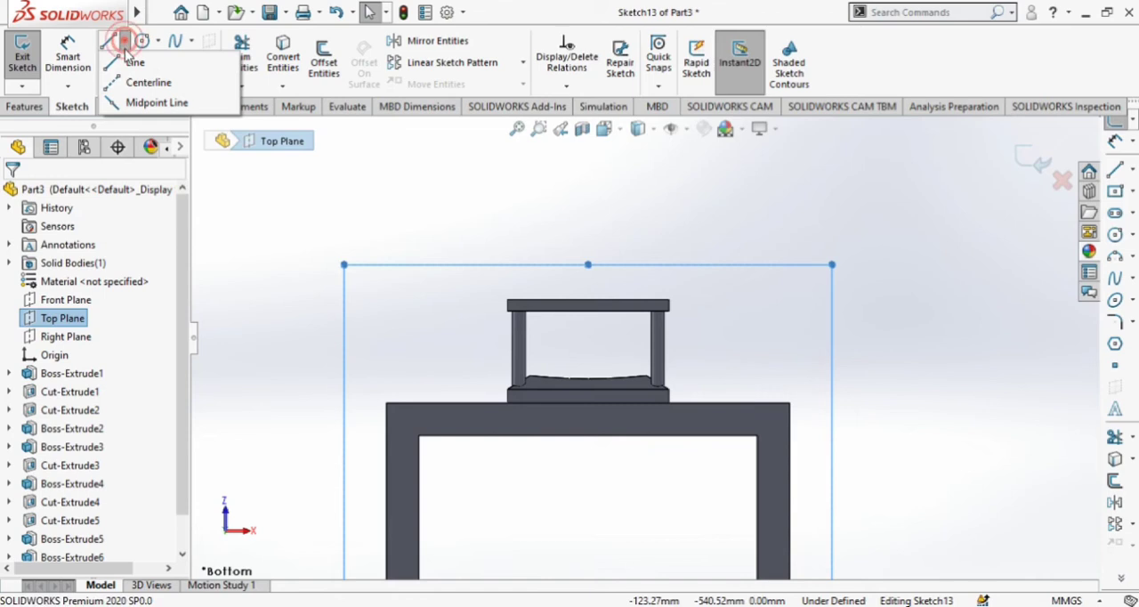
{"action": "left_click", "coordinate": [144, 79]}
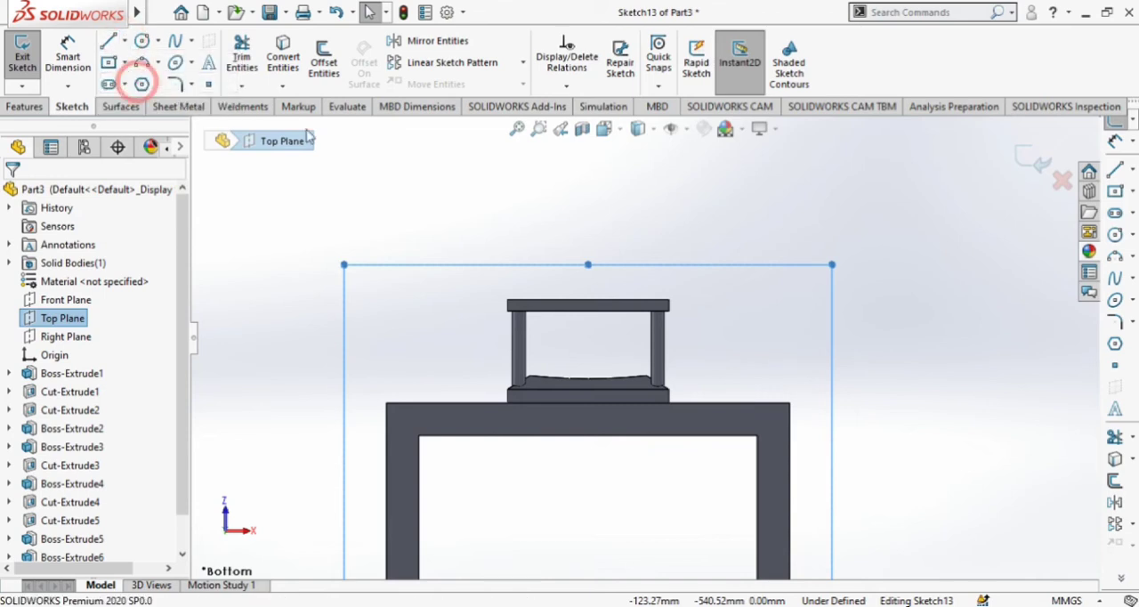
{"action": "left_click", "coordinate": [588, 301]}
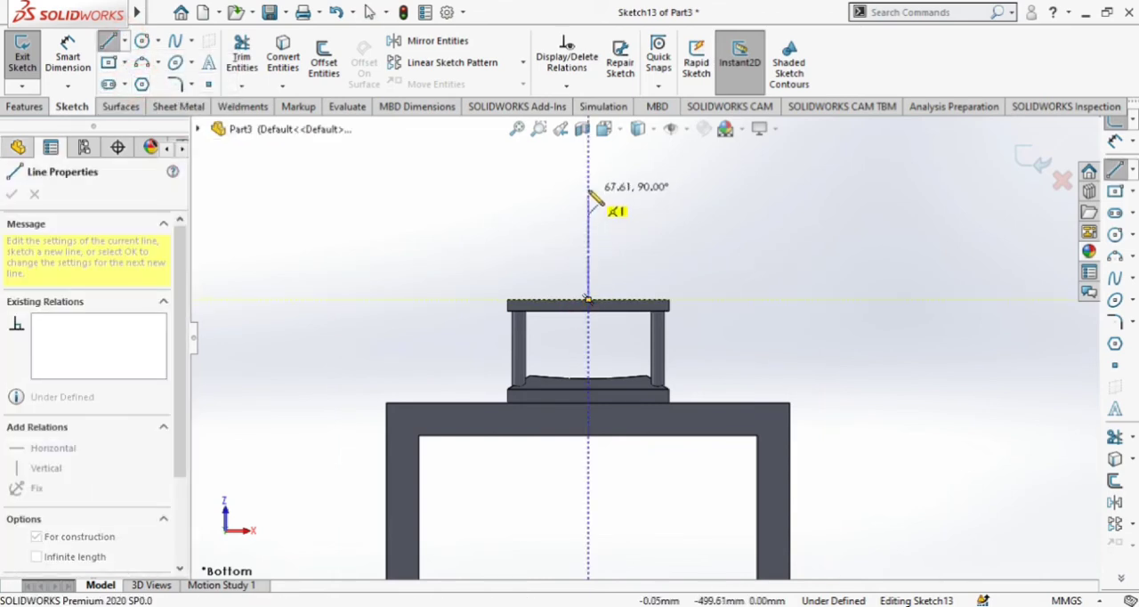
{"action": "left_click", "coordinate": [588, 190]}
{"action": "key", "text": "Escape"}
{"action": "scroll", "coordinate": [681, 338], "scroll_direction": "up", "scroll_amount": 1}
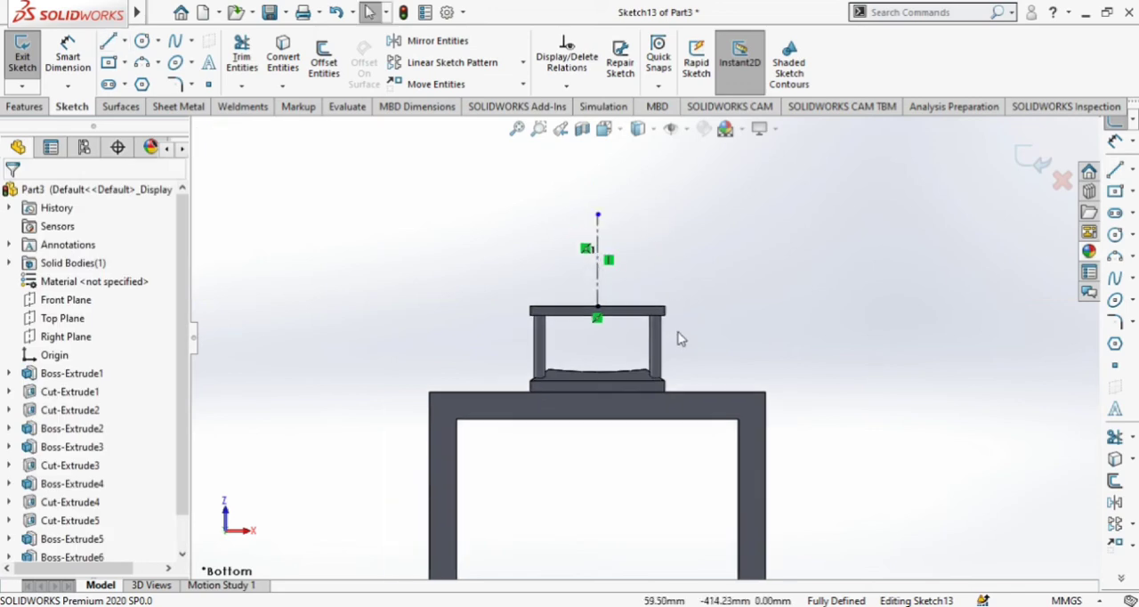
{"action": "scroll", "coordinate": [739, 321], "scroll_direction": "down", "scroll_amount": 1}
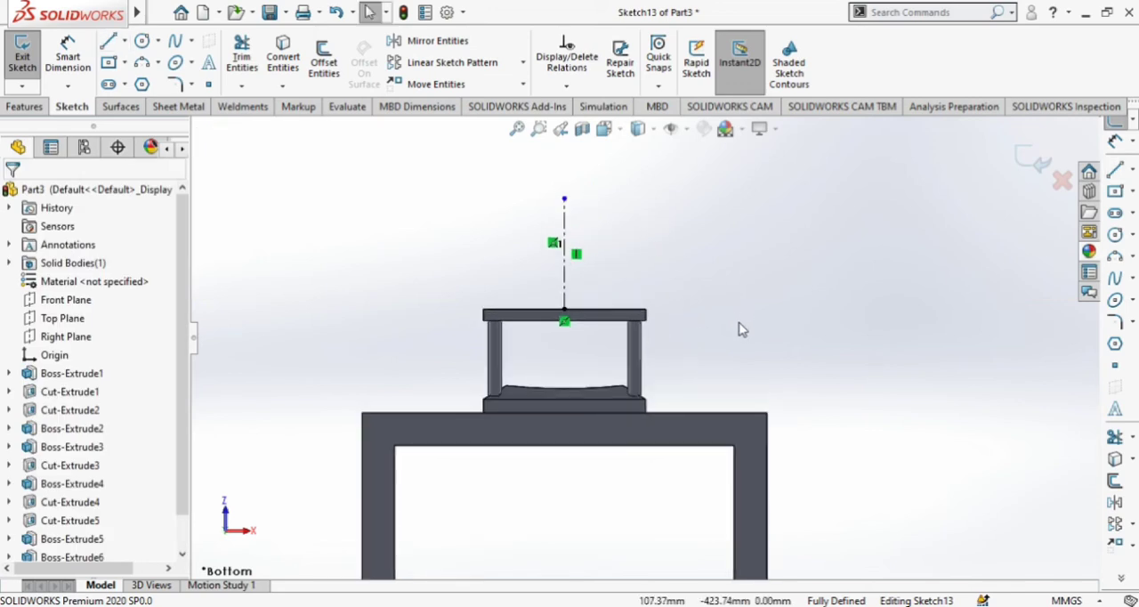
Sketch a base line about 19 mm along the cap from the centerline, continued by a connected three-step profile rising toward the centerline.
{"action": "left_click", "coordinate": [108, 41]}
{"action": "left_click", "coordinate": [564, 309]}
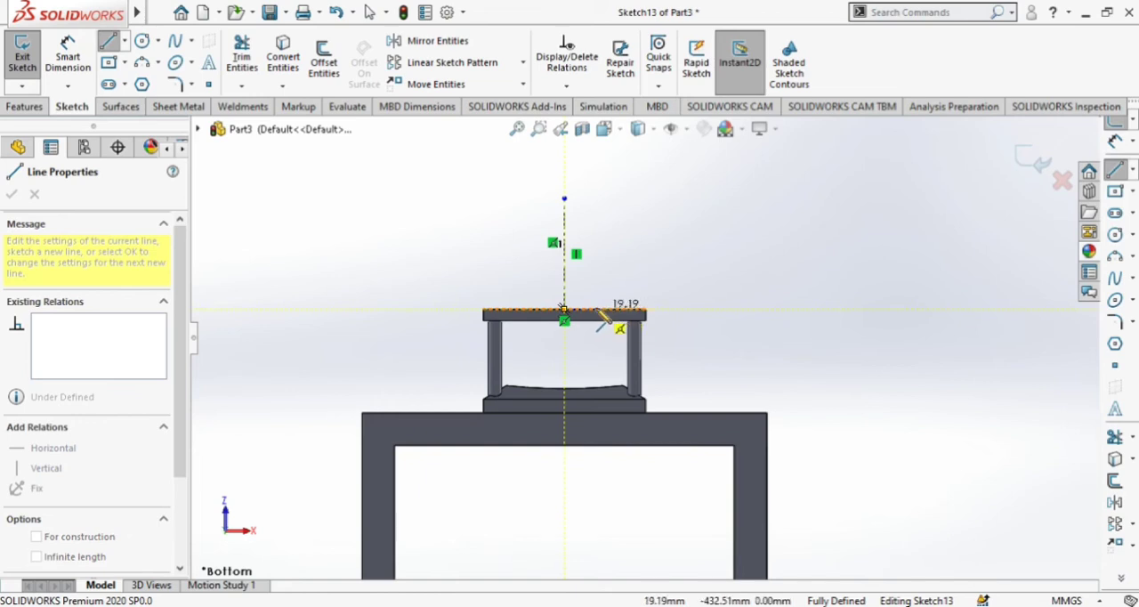
{"action": "scroll", "coordinate": [589, 298], "scroll_direction": "down", "scroll_amount": 5}
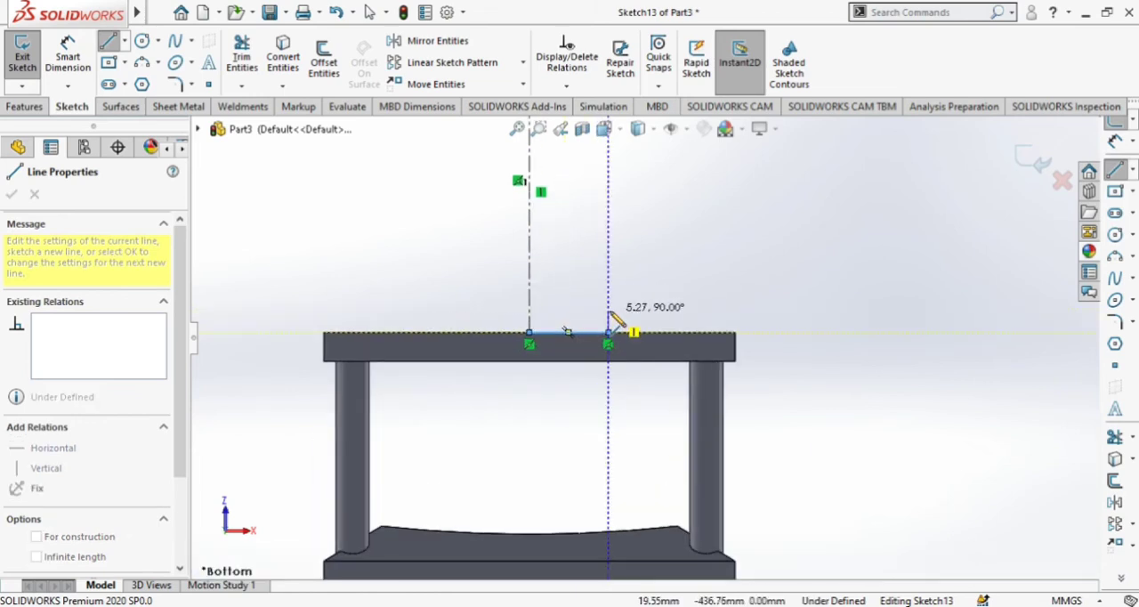
{"action": "left_click", "coordinate": [609, 319]}
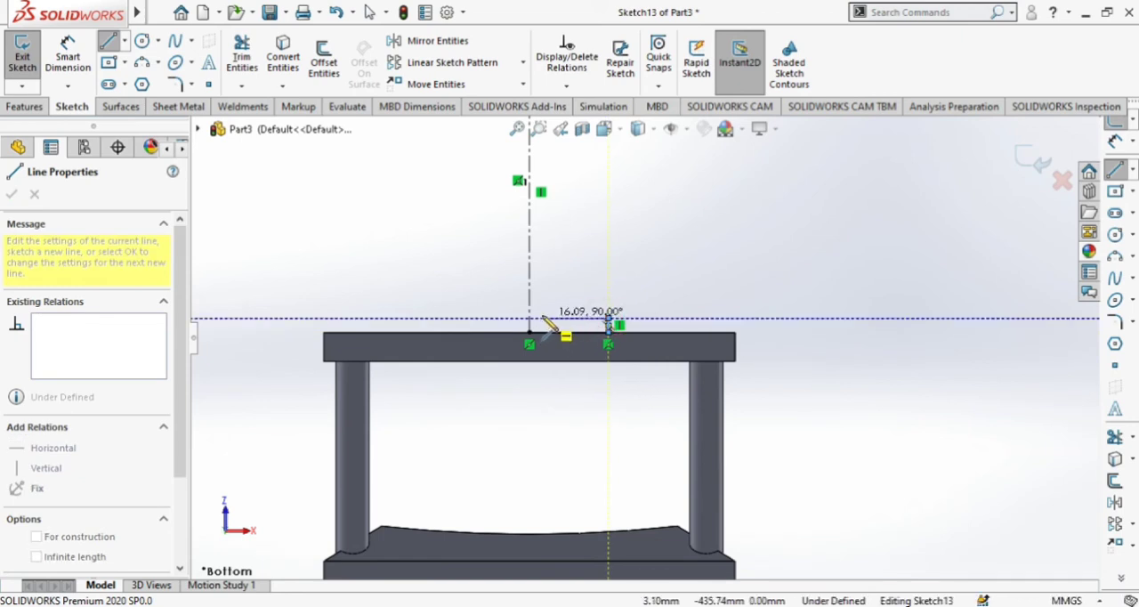
{"action": "left_click", "coordinate": [581, 317]}
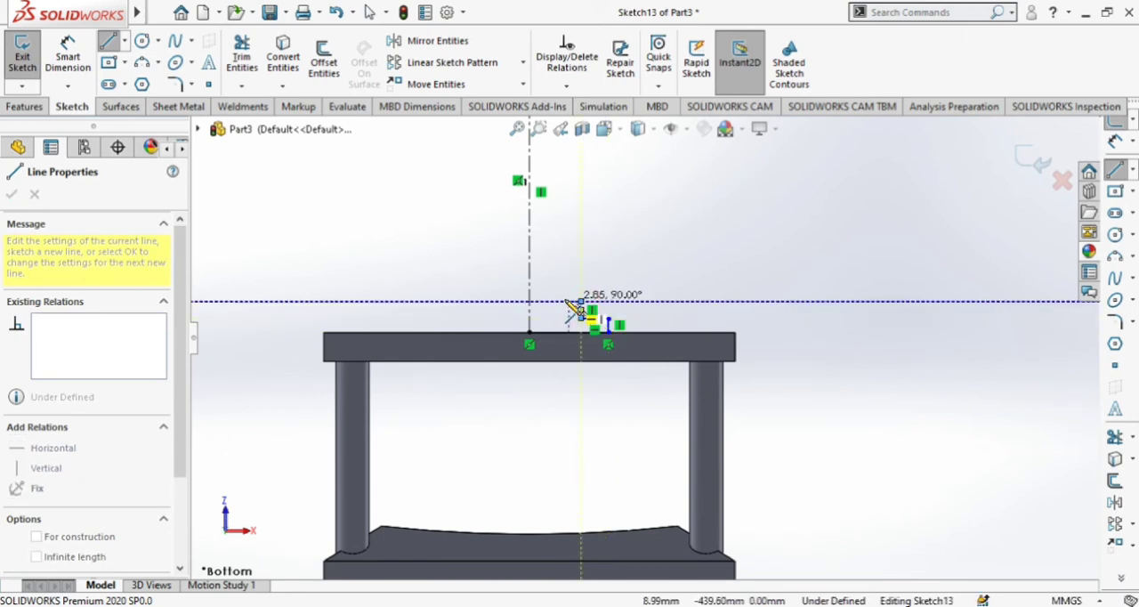
{"action": "left_click", "coordinate": [562, 301]}
{"action": "left_click", "coordinate": [560, 283]}
{"action": "left_click", "coordinate": [544, 283]}
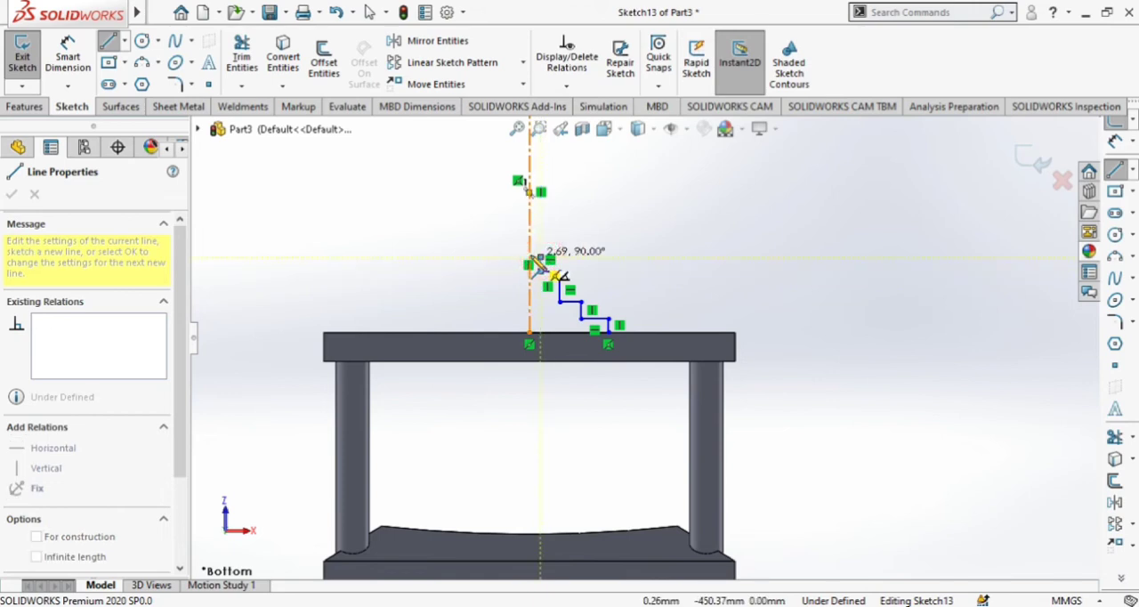
{"action": "scroll", "coordinate": [550, 250], "scroll_direction": "down", "scroll_amount": 5}
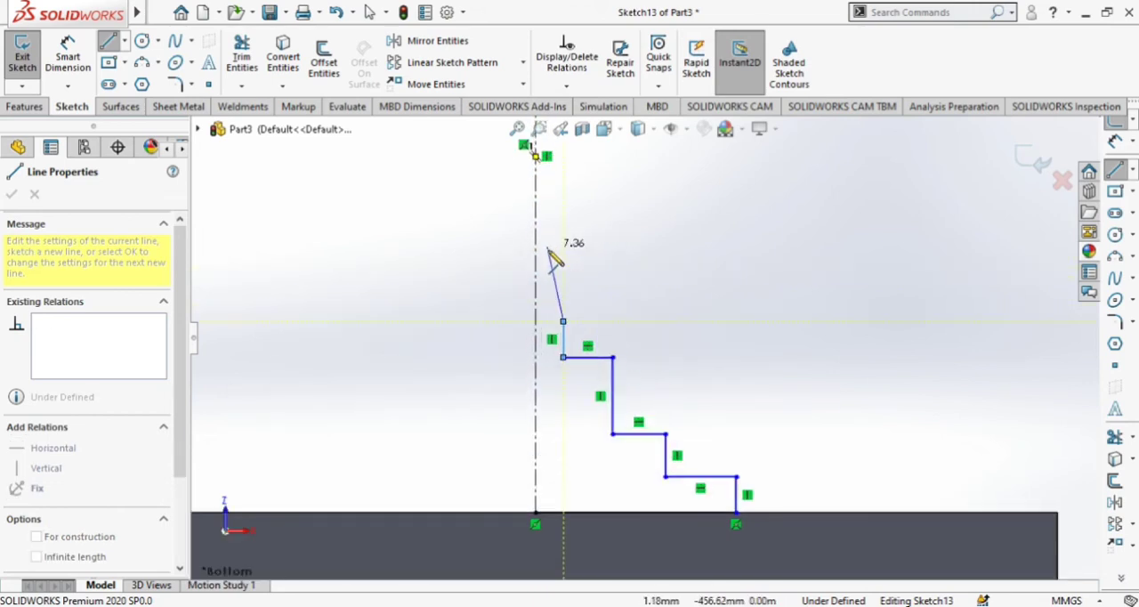
{"action": "key", "text": "Escape"}
{"action": "key", "text": "Escape"}
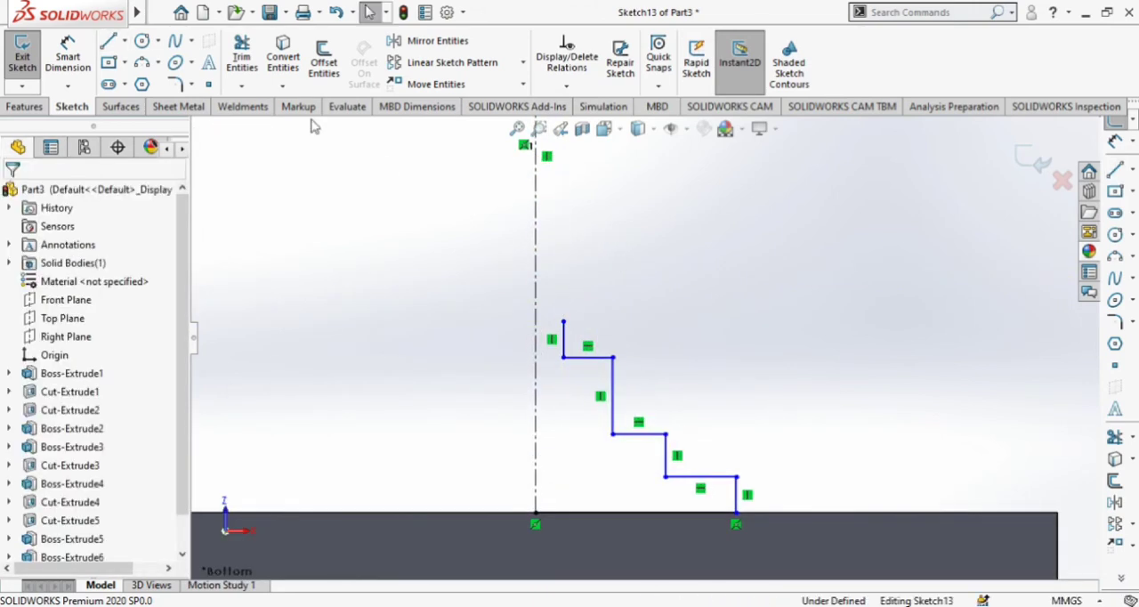
Add a three-point arc from the stepped profile's upper end to the centerline, bulging outward.
{"action": "left_click", "coordinate": [142, 63]}
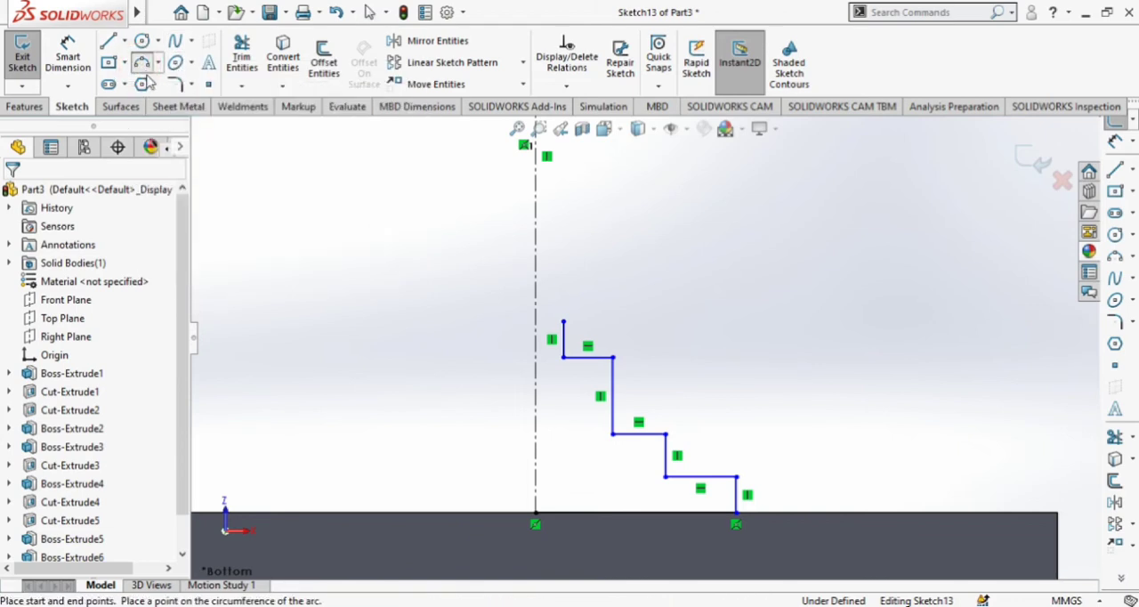
{"action": "left_click", "coordinate": [563, 323]}
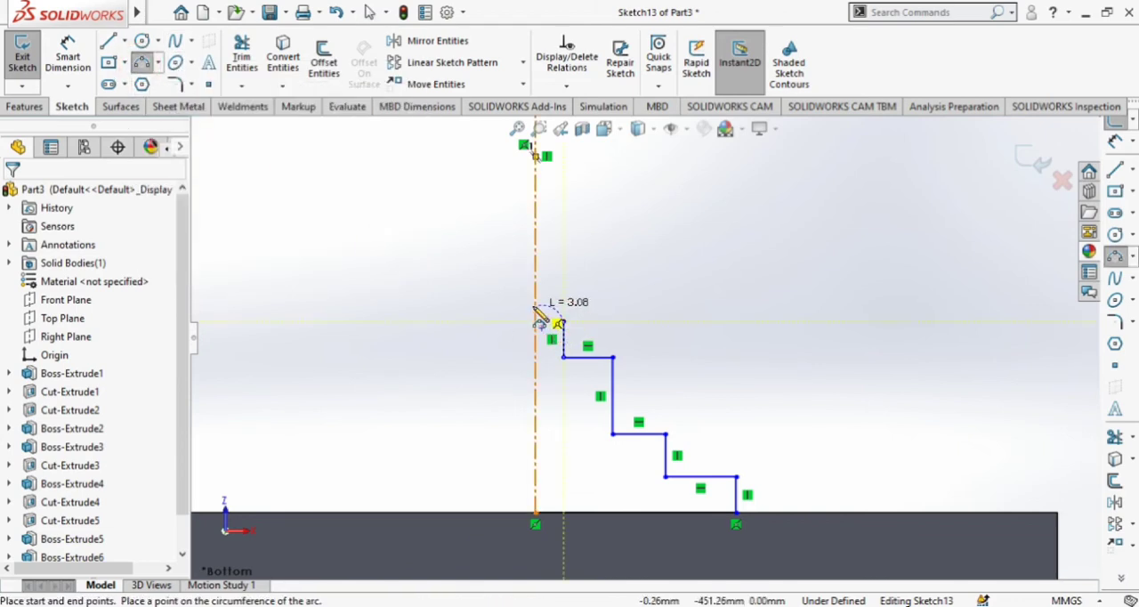
{"action": "left_click", "coordinate": [535, 300]}
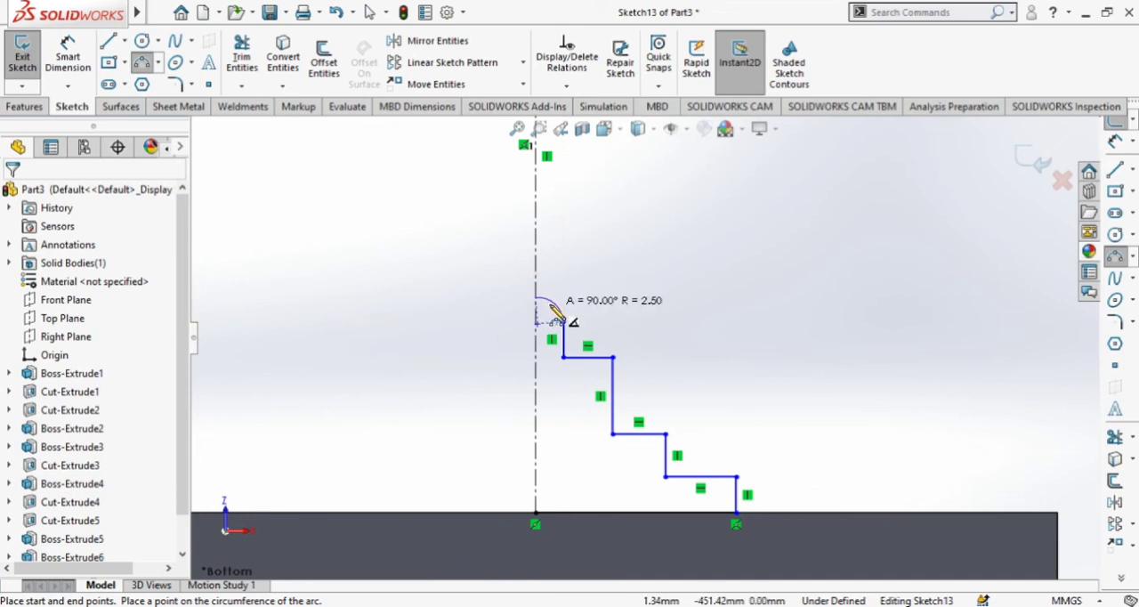
{"action": "left_click", "coordinate": [547, 303]}
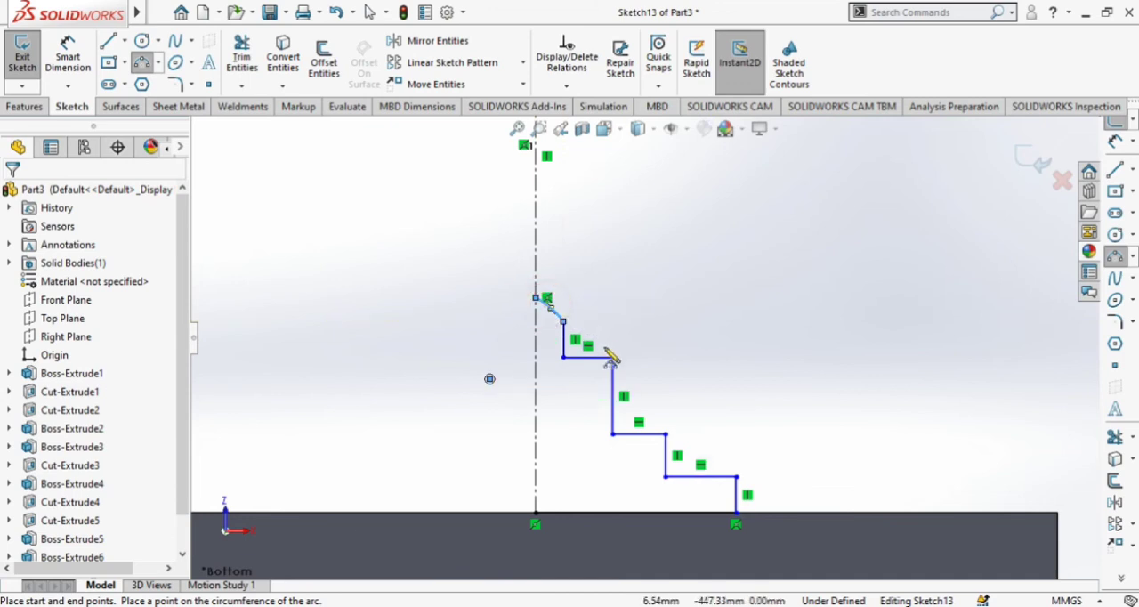
{"action": "key", "text": "Escape"}
{"action": "scroll", "coordinate": [605, 348], "scroll_direction": "down", "scroll_amount": 5}
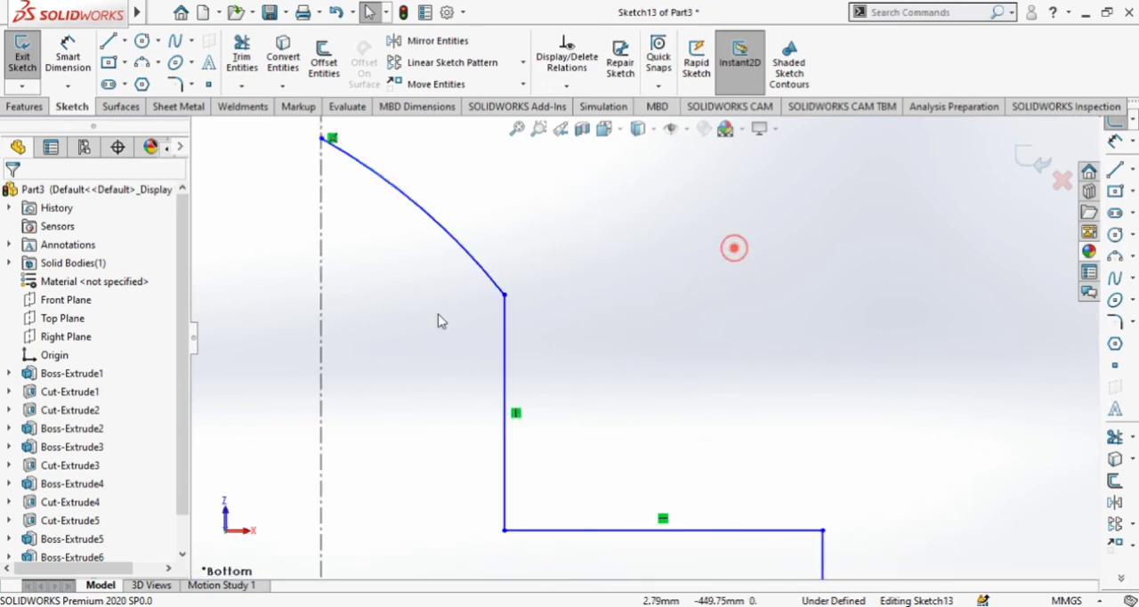
Make the arc tangent to the uppermost vertical line and move their shared endpoint up and inward above the top step.
{"action": "left_click", "coordinate": [482, 278], "text": "ctrl"}
{"action": "left_click", "coordinate": [526, 195]}
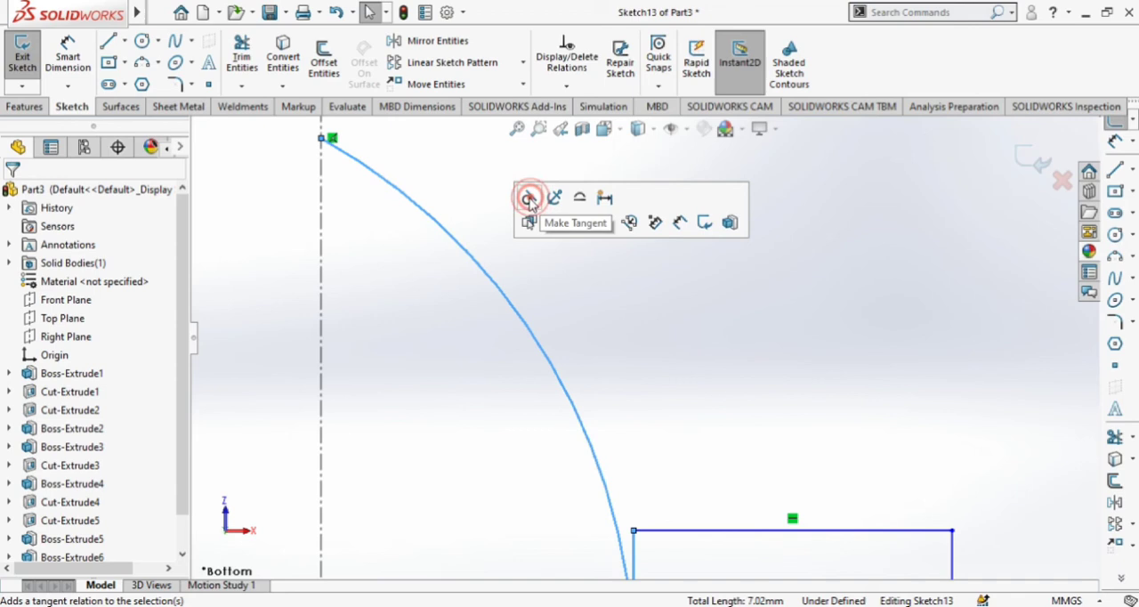
{"action": "scroll", "coordinate": [557, 348], "scroll_direction": "up", "scroll_amount": 3}
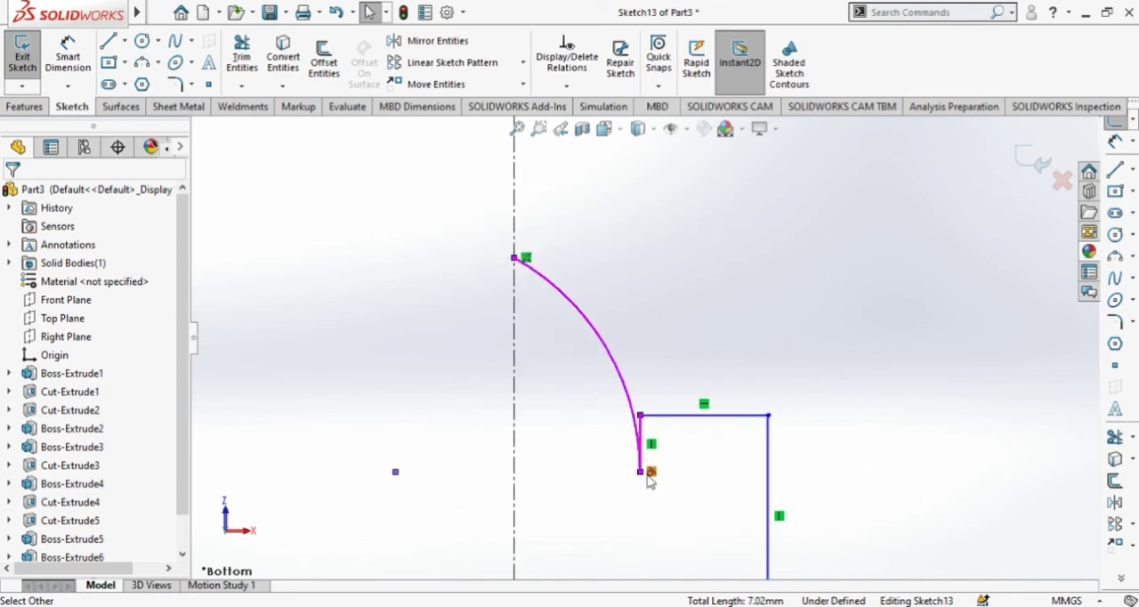
{"action": "mouse_move", "coordinate": [633, 454]}
{"action": "left_mouse_down"}
{"action": "mouse_move", "coordinate": [623, 377]}
{"action": "mouse_move", "coordinate": [563, 367]}
{"action": "left_mouse_up"}
{"action": "scroll", "coordinate": [581, 419], "scroll_direction": "up", "scroll_amount": 6}
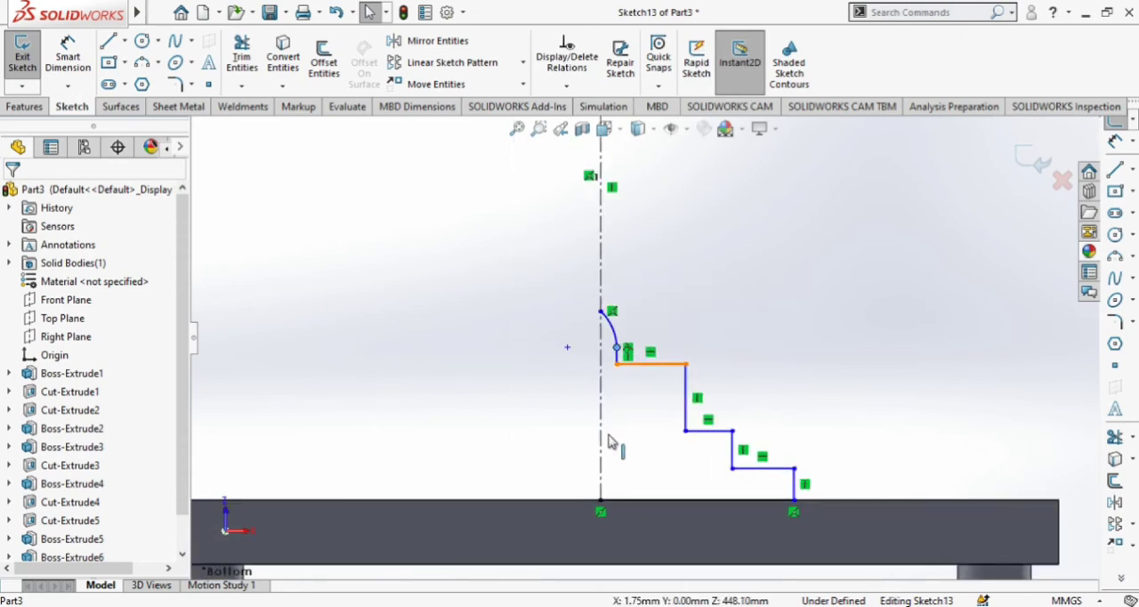
Move the outer corners of the upper two steps inward toward the centerline to slim the profile.
{"action": "left_click_drag", "start_coordinate": [686, 365], "coordinate": [660, 368]}
{"action": "left_click_drag", "start_coordinate": [732, 433], "coordinate": [703, 436]}
{"action": "scroll", "coordinate": [747, 432], "scroll_direction": "up", "scroll_amount": 4}
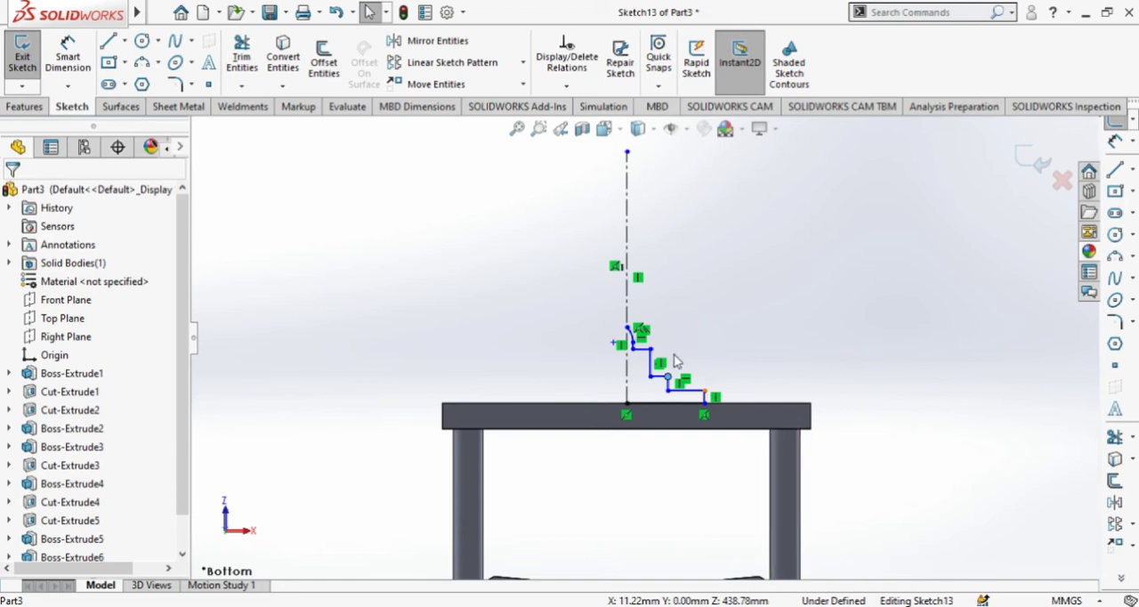
{"action": "scroll", "coordinate": [675, 360], "scroll_direction": "down", "scroll_amount": 4}
{"action": "scroll", "coordinate": [644, 337], "scroll_direction": "up", "scroll_amount": 3}
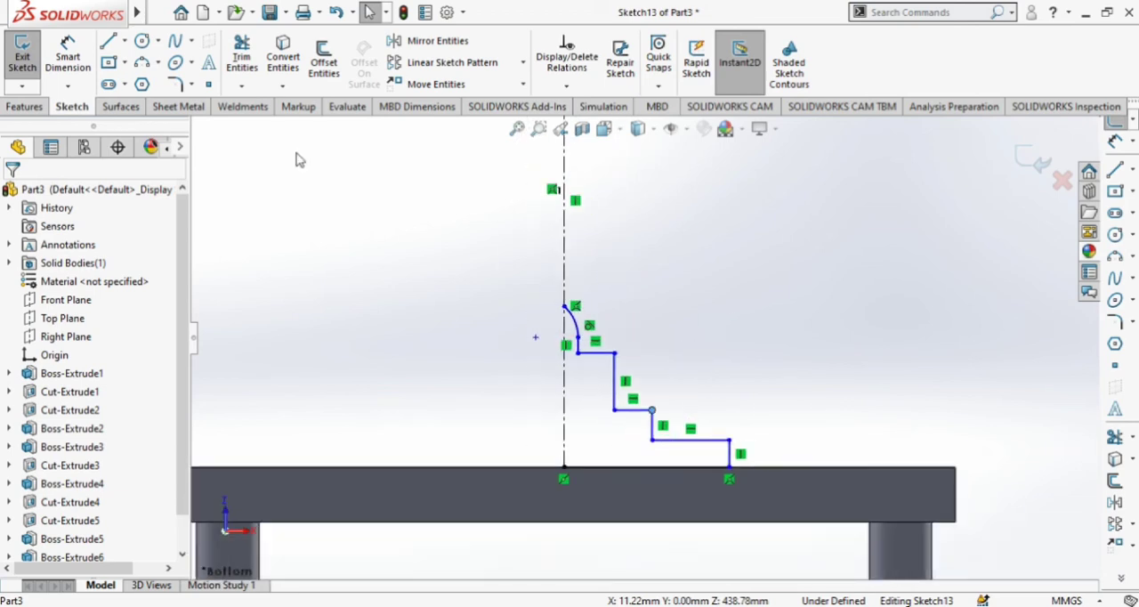
Close the profile with a vertical line along the centerline from the arc's upper end to the cap's top edge.
{"action": "left_click", "coordinate": [108, 41]}
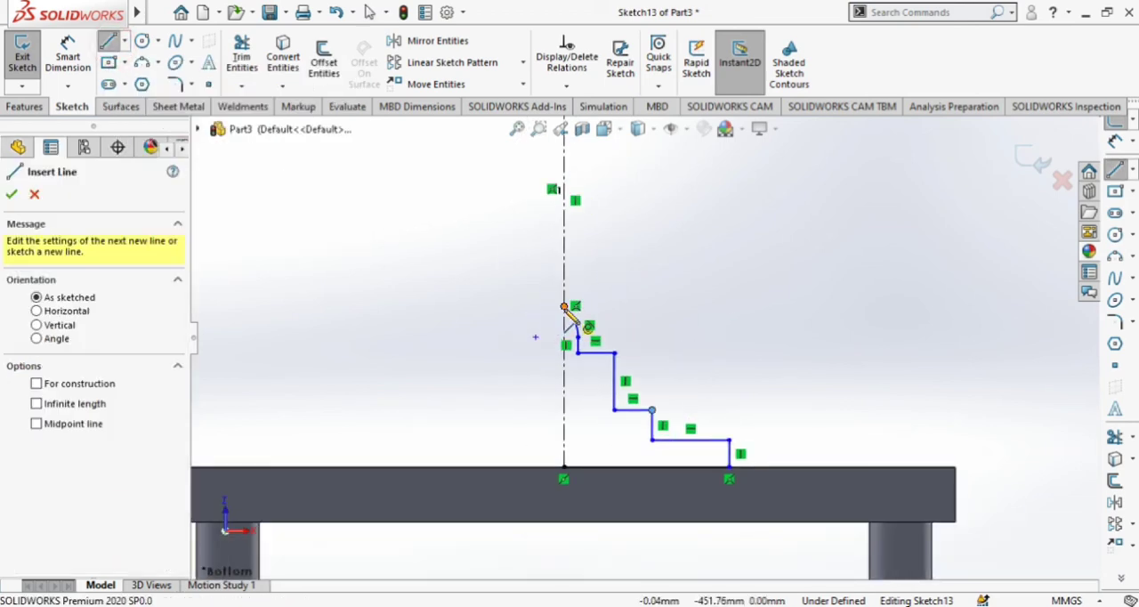
{"action": "left_click", "coordinate": [565, 307]}
{"action": "left_click", "coordinate": [565, 467]}
{"action": "left_click", "coordinate": [697, 475]}
{"action": "key", "text": "Escape"}
{"action": "scroll", "coordinate": [721, 463], "scroll_direction": "up", "scroll_amount": 2}
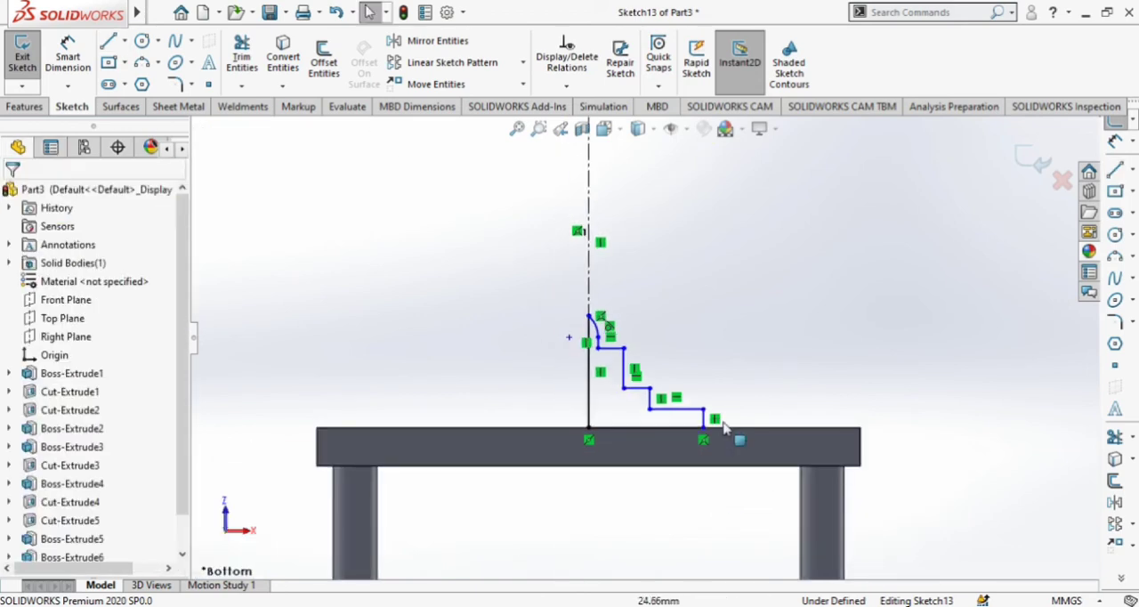
{"action": "scroll", "coordinate": [729, 395], "scroll_direction": "up", "scroll_amount": 1}
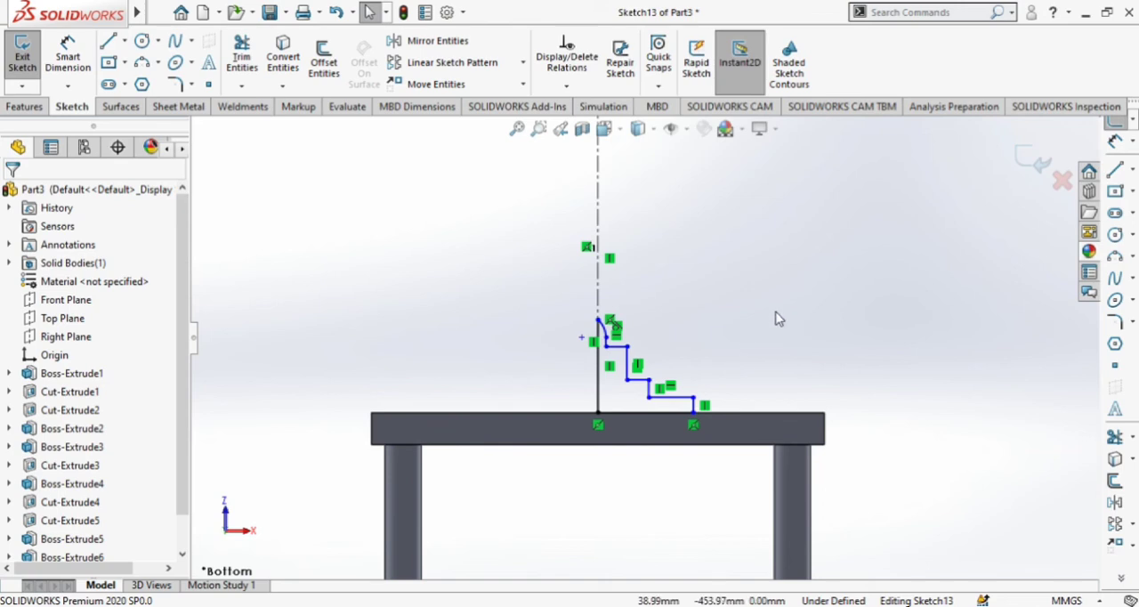
Revolve the closed stepped profile 360 degrees about the vertical centerline, merged with the body, to form the finial.
{"action": "left_click", "coordinate": [26, 108]}
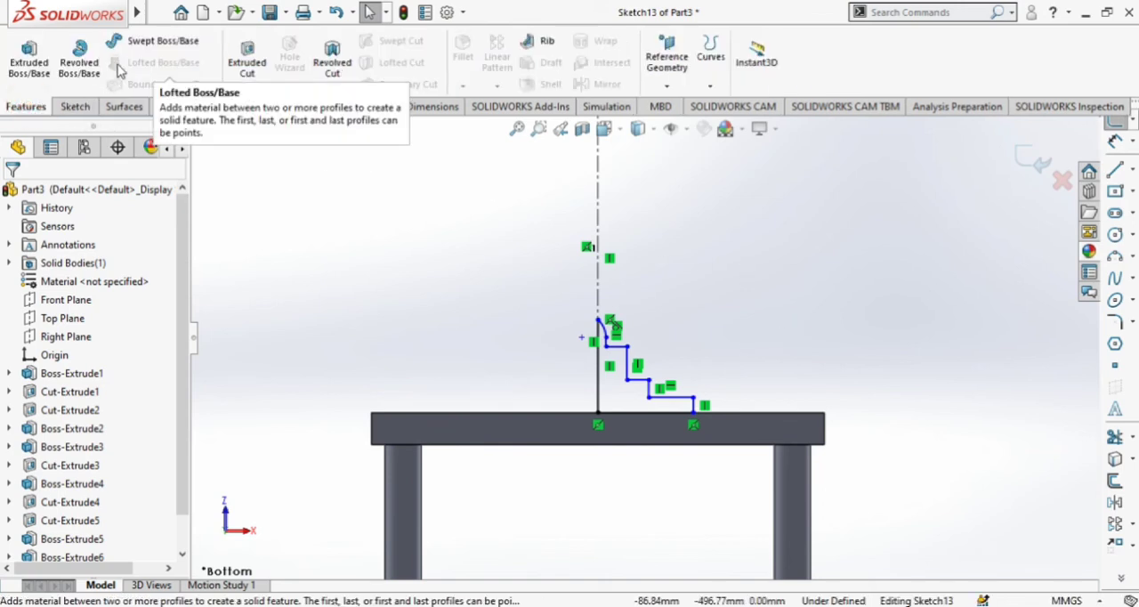
{"action": "left_click", "coordinate": [79, 60]}
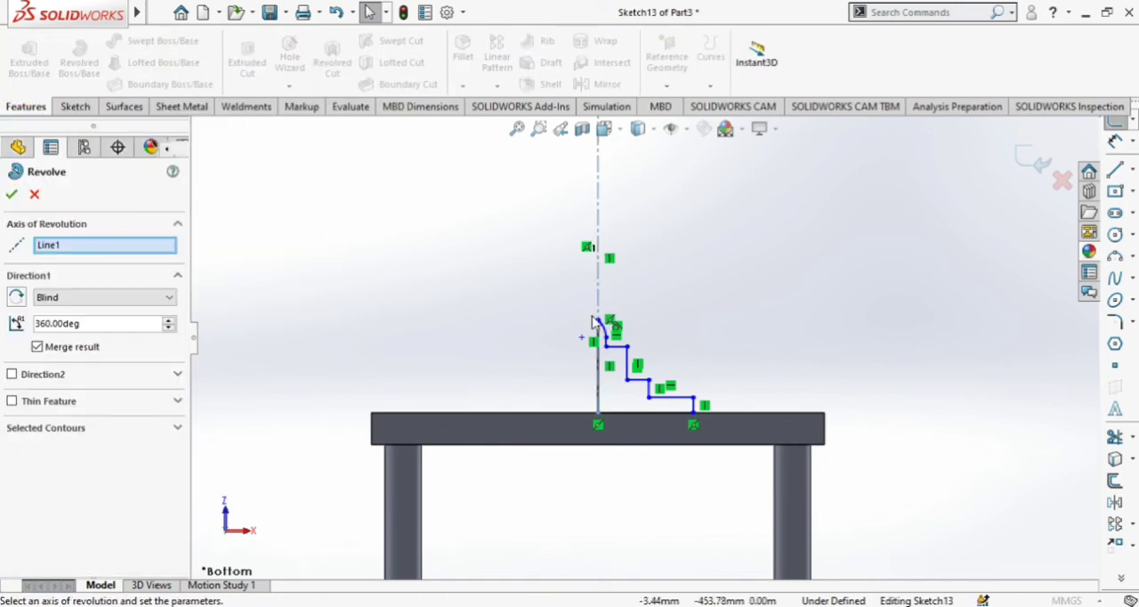
{"action": "scroll", "coordinate": [643, 343], "scroll_direction": "up", "scroll_amount": 1}
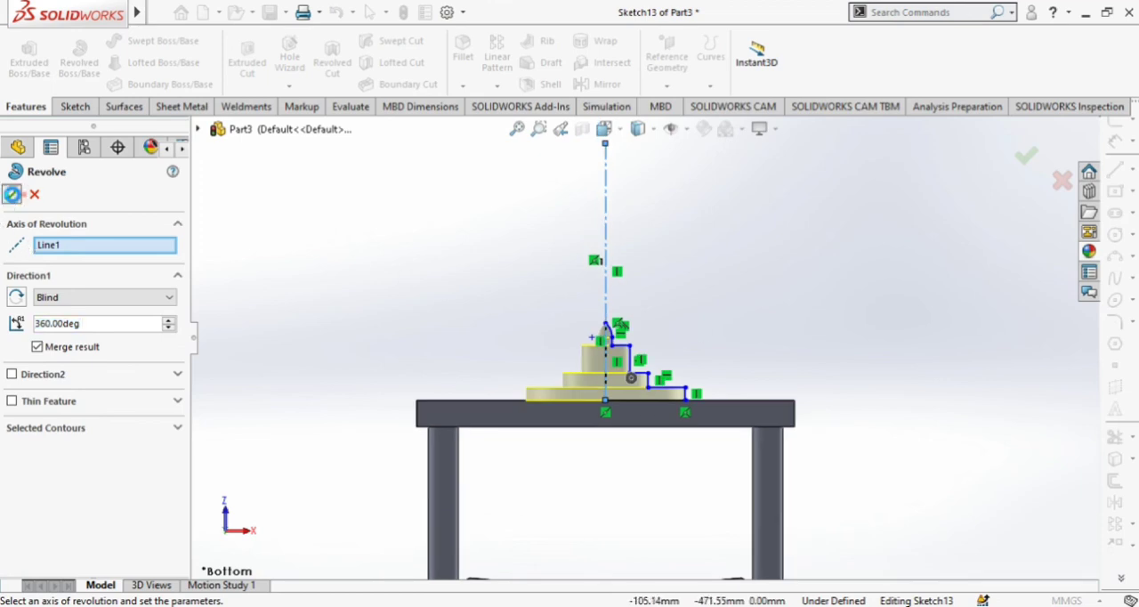
{"action": "left_click", "coordinate": [13, 194]}
Fillet the top faces of the finial's two lower steps with a 1 mm radius.
{"action": "scroll", "coordinate": [679, 382], "scroll_direction": "up", "scroll_amount": 3}
{"action": "middle_click_drag", "start_coordinate": [764, 388], "coordinate": [674, 399]}
{"action": "scroll", "coordinate": [611, 320], "scroll_direction": "down", "scroll_amount": 3}
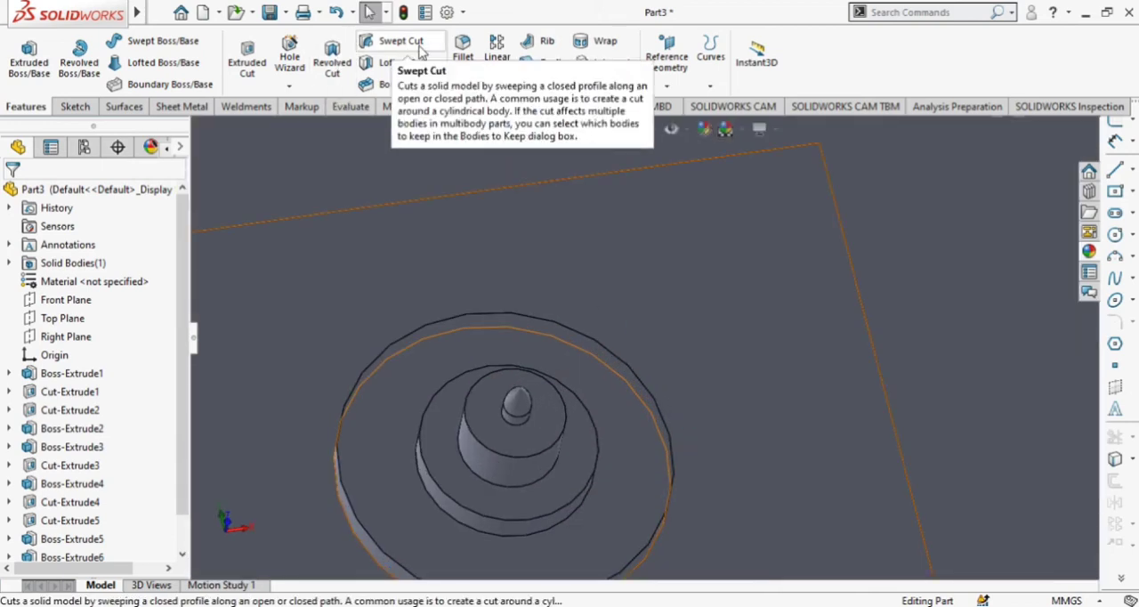
{"action": "left_click", "coordinate": [464, 55]}
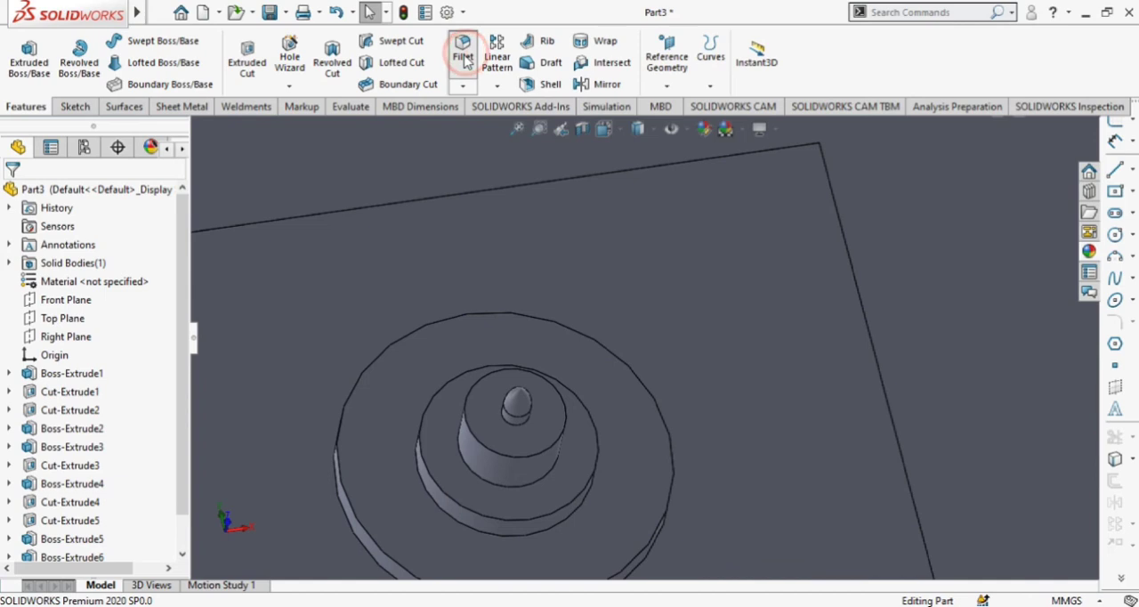
{"action": "left_click", "coordinate": [456, 345]}
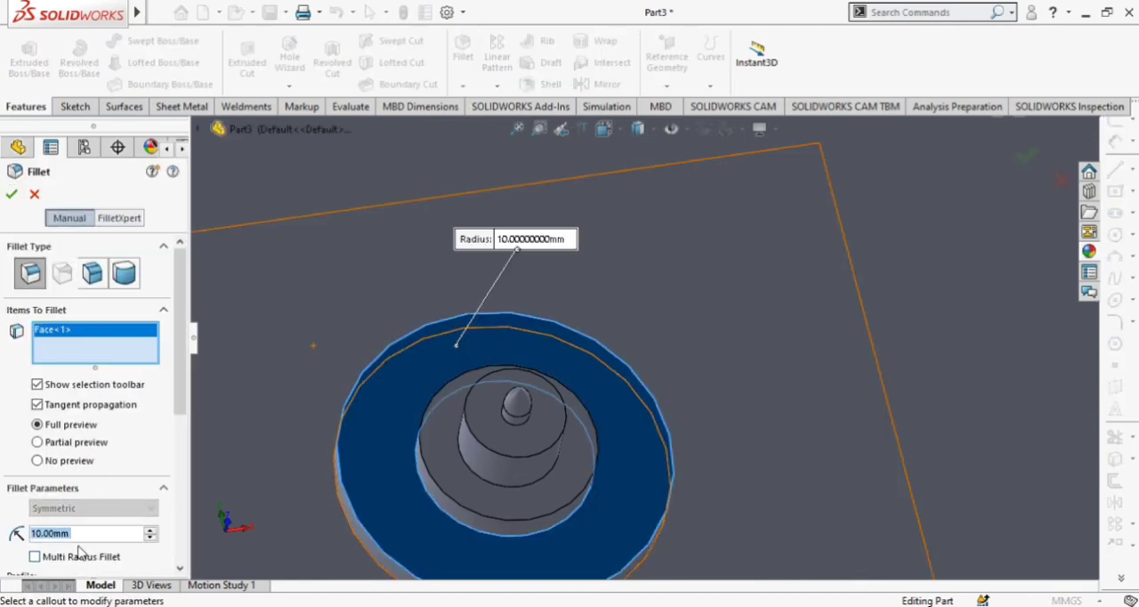
{"action": "key", "text": "Return"}
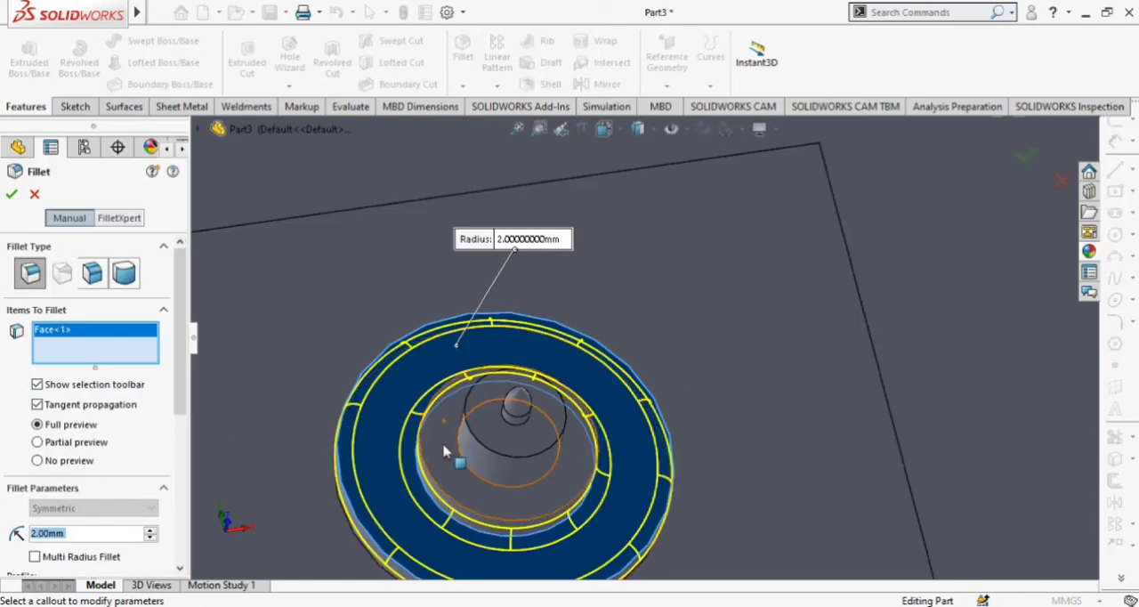
{"action": "left_click", "coordinate": [444, 446]}
{"action": "type", "text": "1"}
{"action": "key", "text": "Return"}
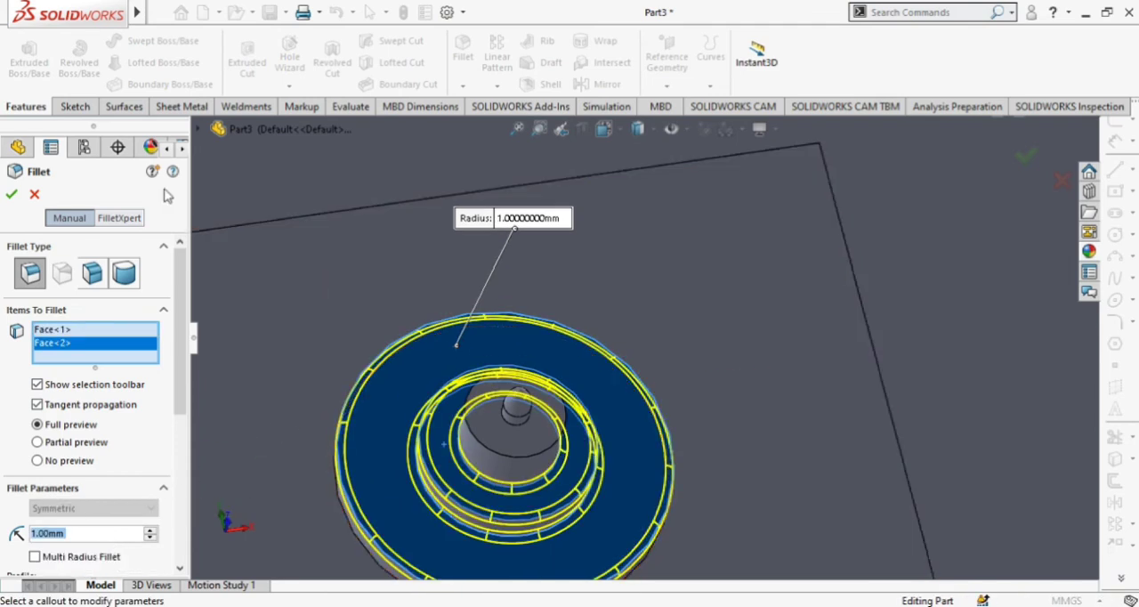
{"action": "left_click", "coordinate": [11, 194]}
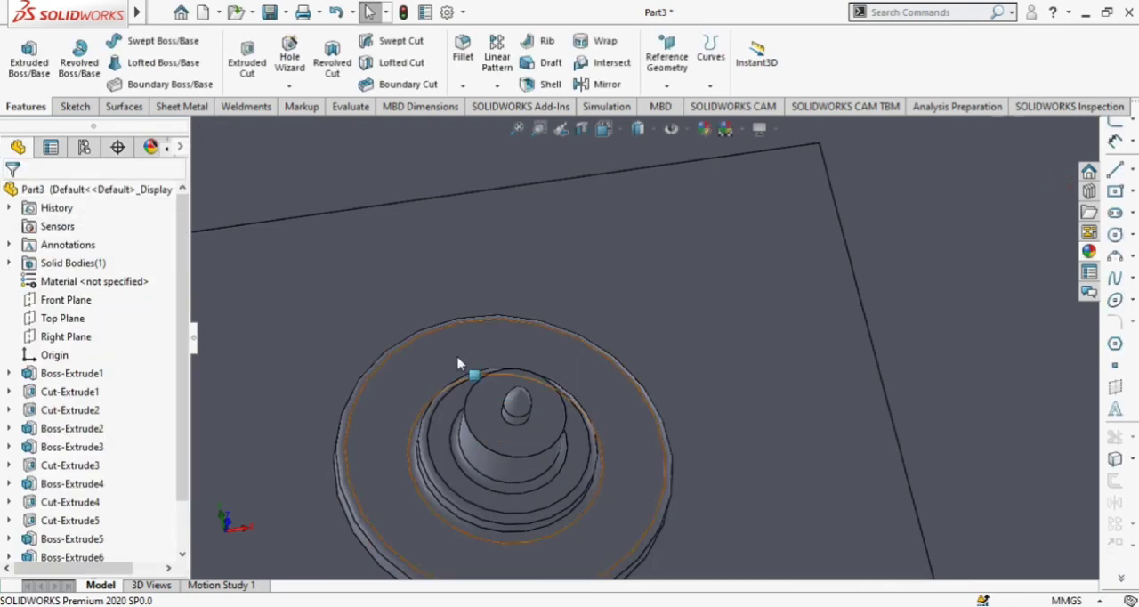
Fillet the top face of the finial's uppermost cylindrical step with a 2 mm radius.
{"action": "left_click", "coordinate": [487, 412]}
{"action": "left_click", "coordinate": [467, 54]}
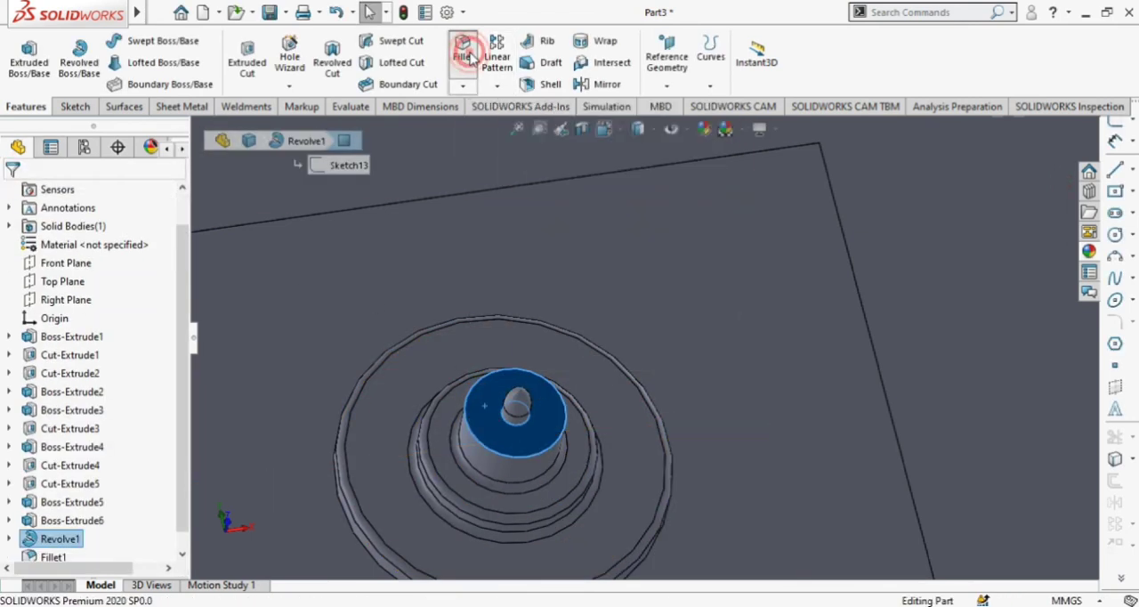
{"action": "type", "text": "2"}
{"action": "key", "text": "Return"}
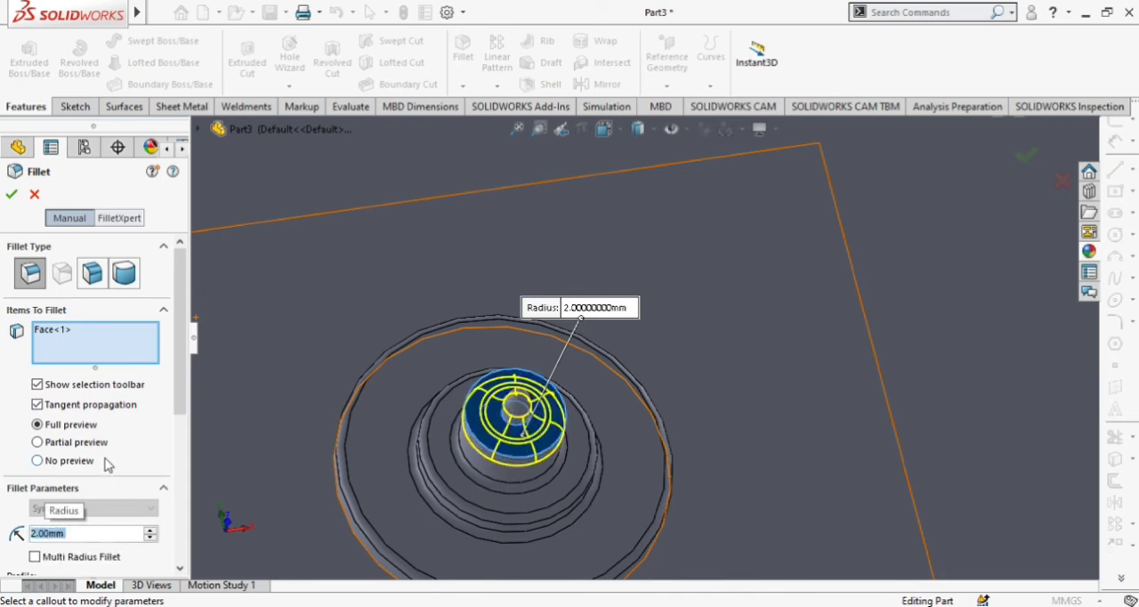
{"action": "left_click", "coordinate": [15, 197]}
Examine the rounded finial on the cap and the lantern around it from several angles.
{"action": "scroll", "coordinate": [552, 422], "scroll_direction": "down", "scroll_amount": 3}
{"action": "scroll", "coordinate": [607, 397], "scroll_direction": "up", "scroll_amount": 4}
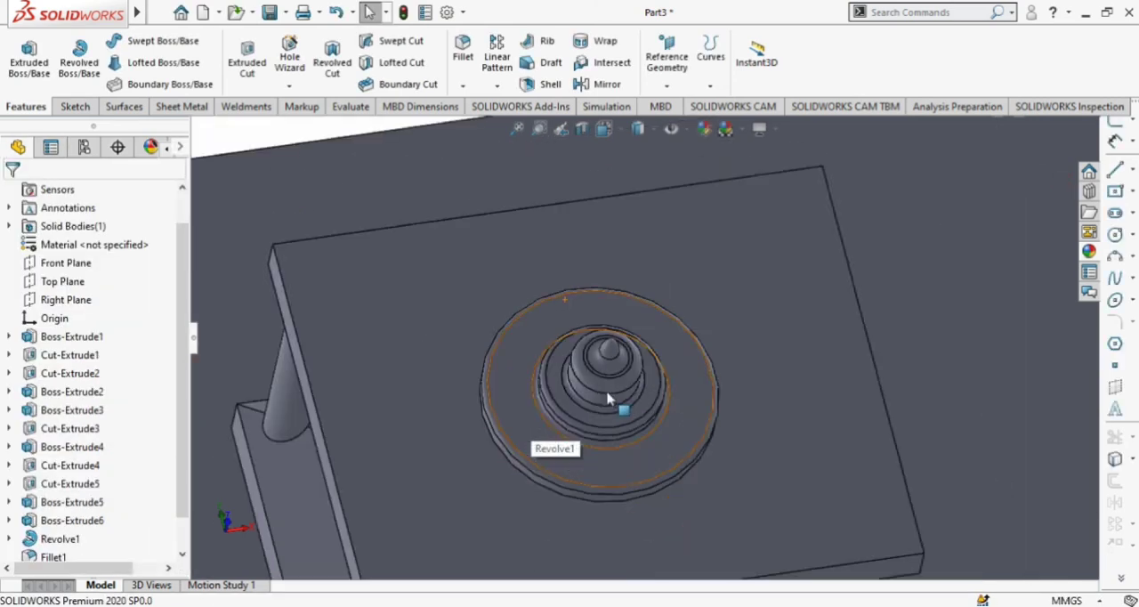
{"action": "scroll", "coordinate": [623, 401], "scroll_direction": "up", "scroll_amount": 3}
{"action": "scroll", "coordinate": [1000, 356], "scroll_direction": "down", "scroll_amount": 3}
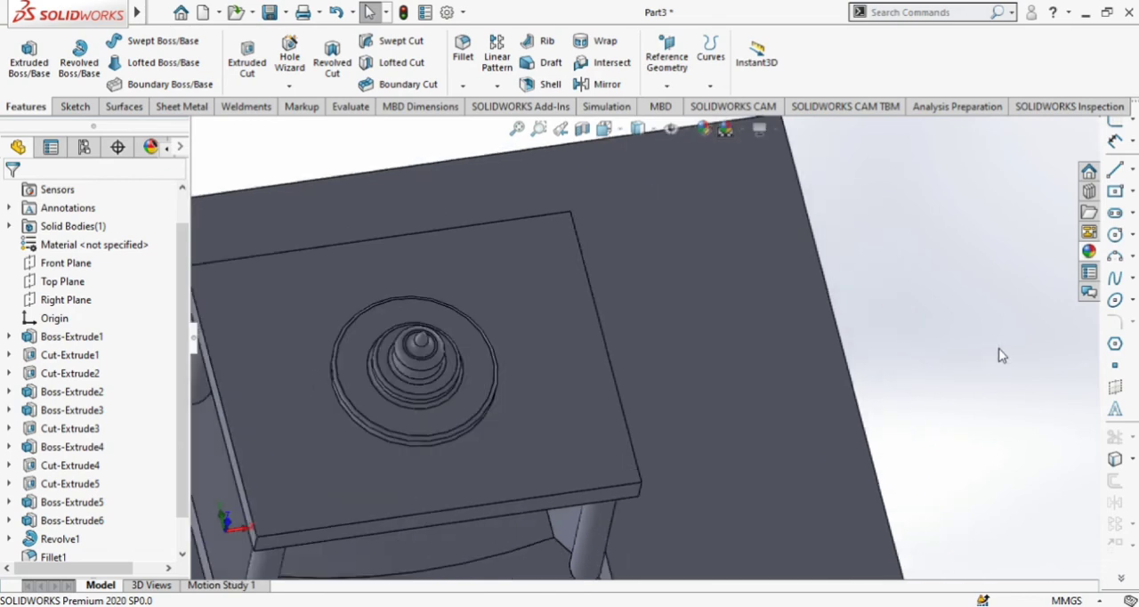
{"action": "middle_click_drag", "start_coordinate": [990, 272], "coordinate": [987, 245]}
{"action": "scroll", "coordinate": [549, 218], "scroll_direction": "down", "scroll_amount": 5}
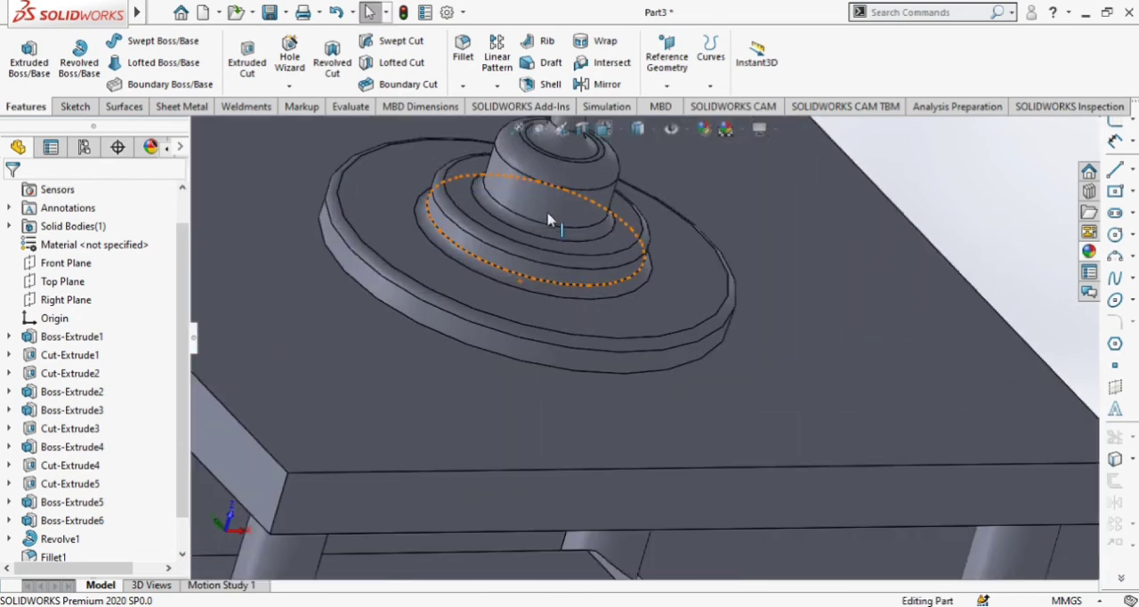
{"action": "scroll", "coordinate": [577, 227], "scroll_direction": "up", "scroll_amount": 4}
{"action": "middle_click_drag", "start_coordinate": [804, 230], "coordinate": [718, 330]}
{"action": "scroll", "coordinate": [629, 360], "scroll_direction": "down", "scroll_amount": 2}
{"action": "scroll", "coordinate": [629, 359], "scroll_direction": "up", "scroll_amount": 2}
Sketch a center rectangle about 244 by 174 mm on the underside of the lantern's base, centered on the origin.
{"action": "middle_click_drag", "start_coordinate": [628, 384], "coordinate": [843, 394]}
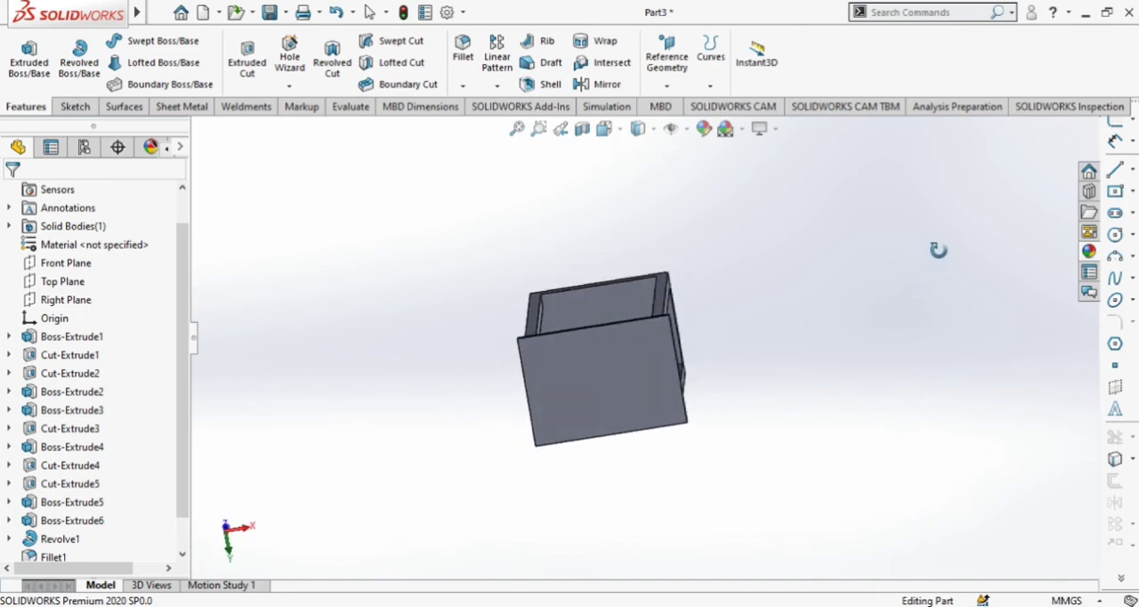
{"action": "left_click", "coordinate": [600, 384]}
{"action": "left_click", "coordinate": [674, 331]}
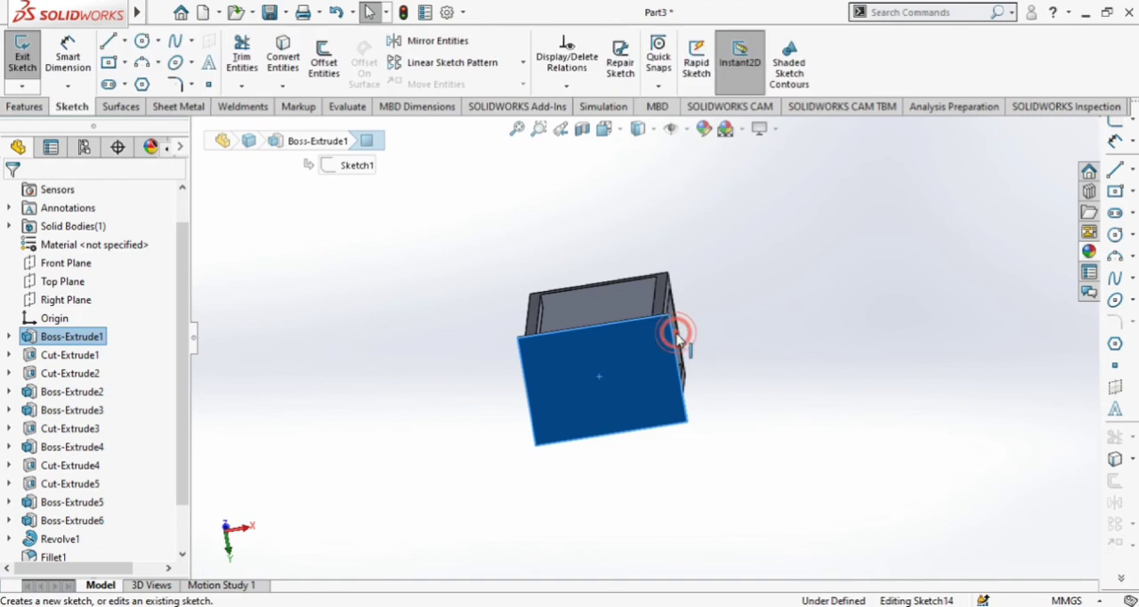
{"action": "left_click", "coordinate": [699, 221]}
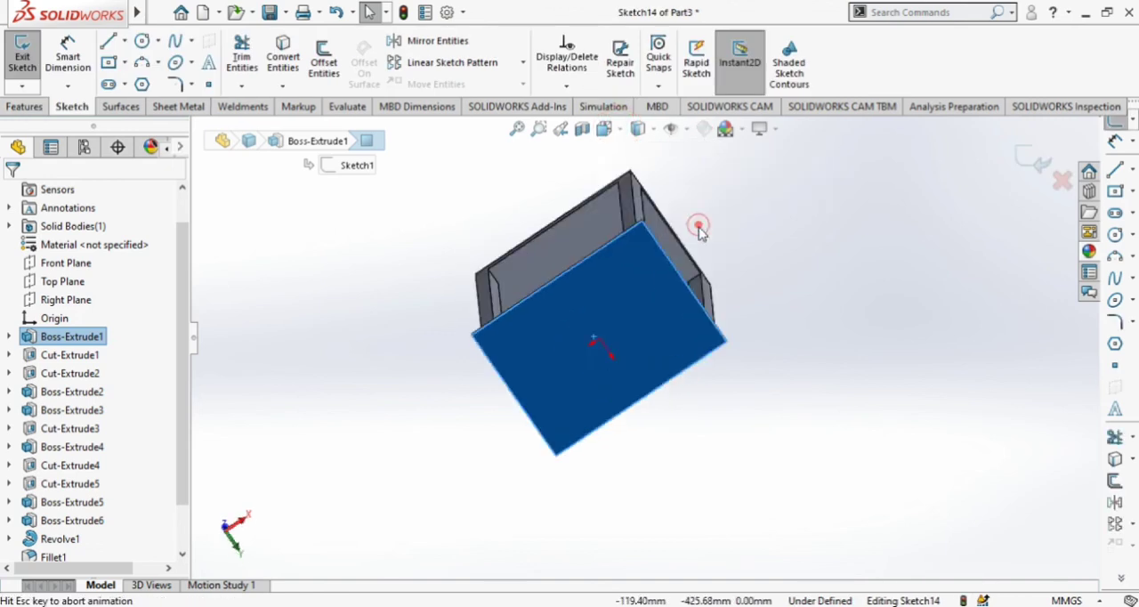
{"action": "left_click", "coordinate": [115, 63]}
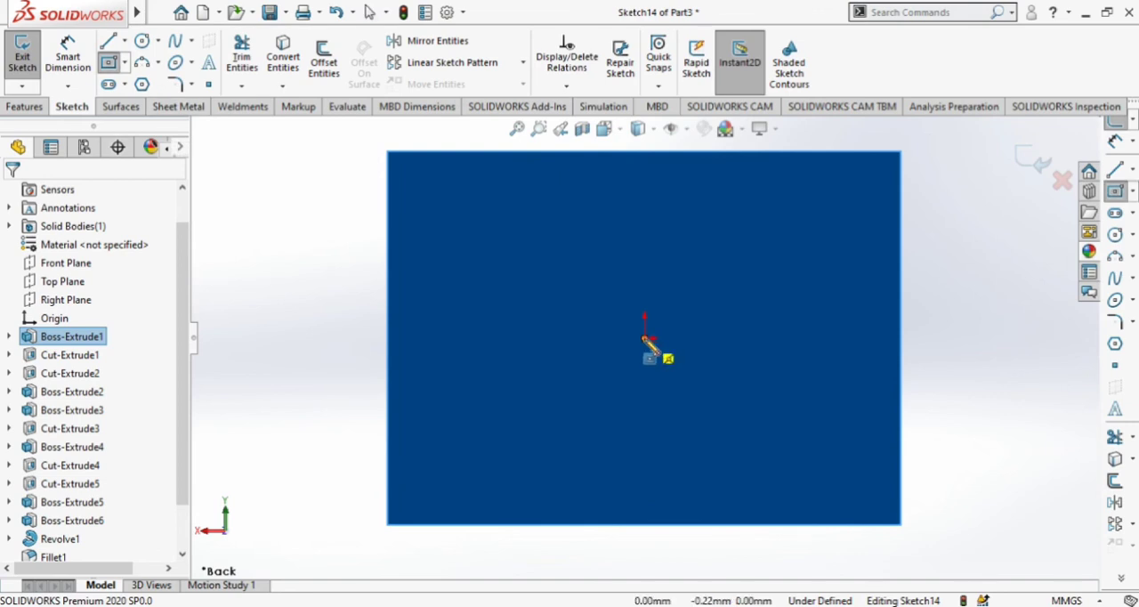
{"action": "left_click", "coordinate": [645, 338]}
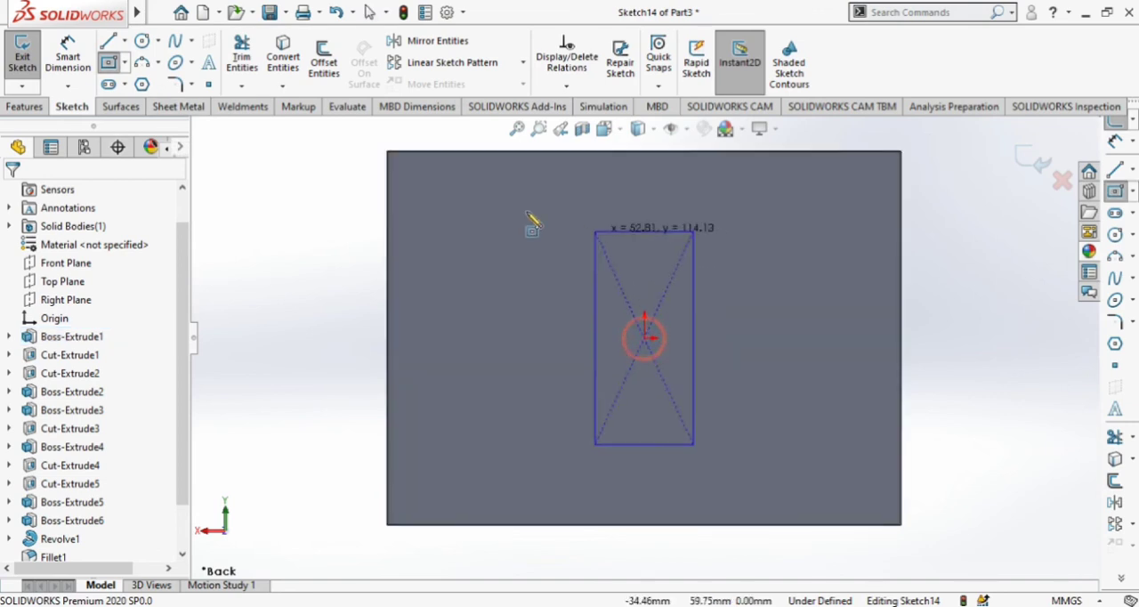
{"action": "left_click", "coordinate": [417, 176]}
Cut the rectangle 5 mm deep into the underside of the base with a blind Extruded Cut.
{"action": "left_click", "coordinate": [23, 107]}
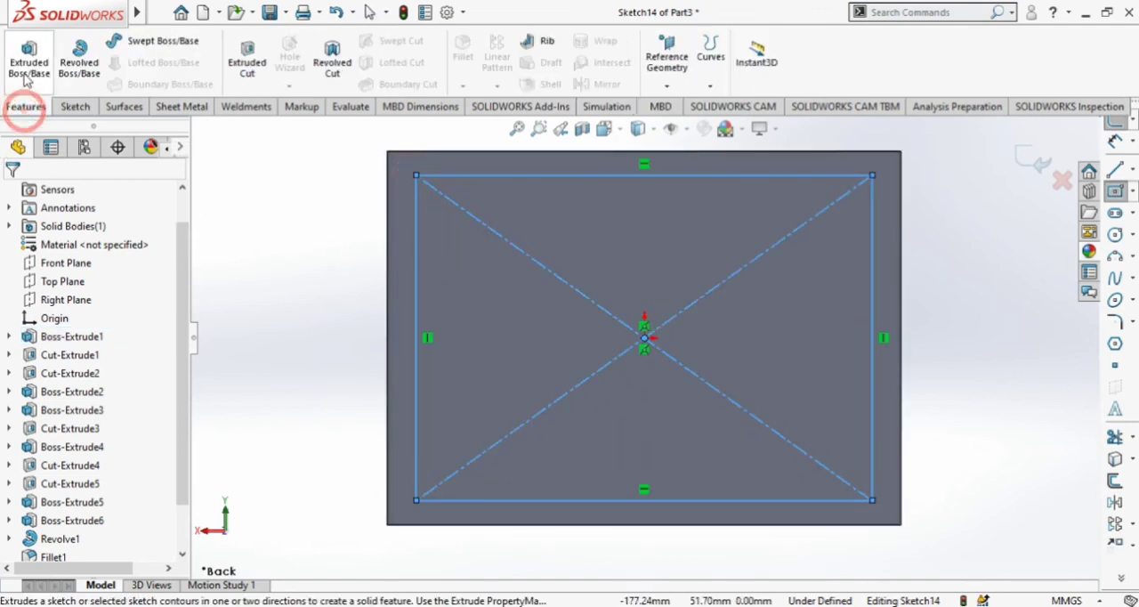
{"action": "left_click", "coordinate": [252, 59]}
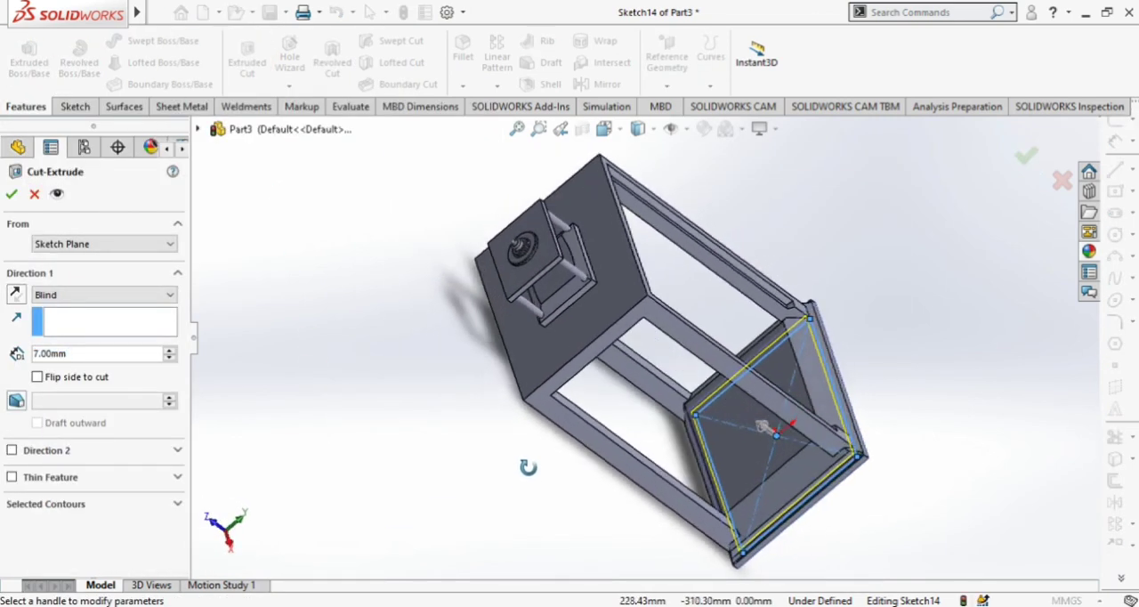
{"action": "mouse_move", "coordinate": [528, 466]}
{"action": "middle_mouse_down"}
{"action": "mouse_move", "coordinate": [508, 354]}
{"action": "mouse_move", "coordinate": [445, 323]}
{"action": "middle_mouse_up"}
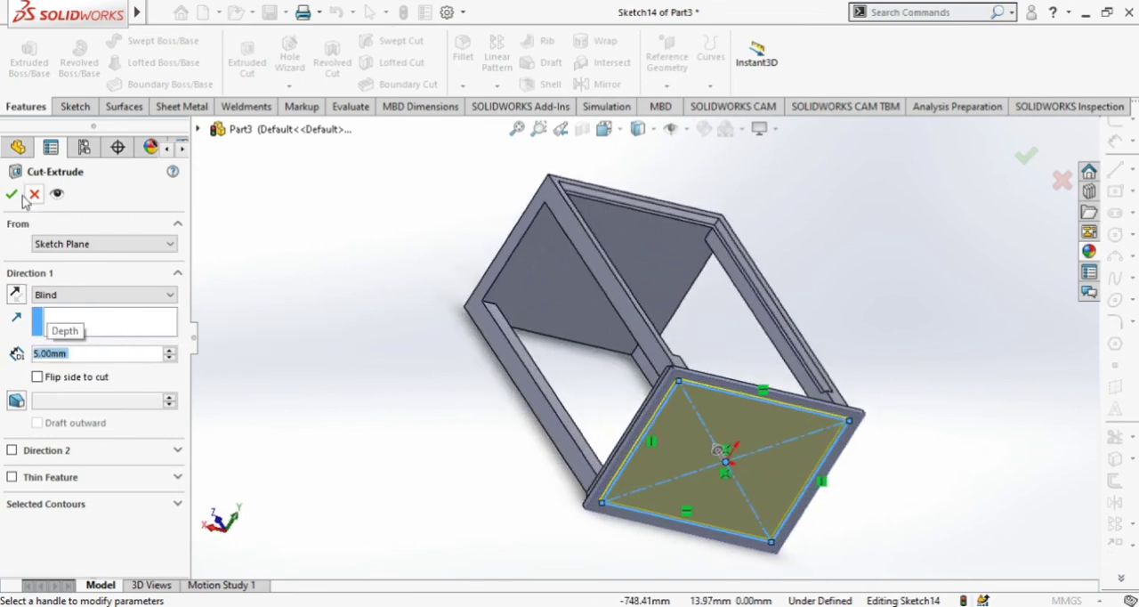
{"action": "left_click", "coordinate": [11, 194]}
Fillet the floor face of the recess in the base's underside with an 8 mm radius.
{"action": "middle_click_drag", "start_coordinate": [425, 389], "coordinate": [623, 348]}
{"action": "left_click", "coordinate": [634, 346]}
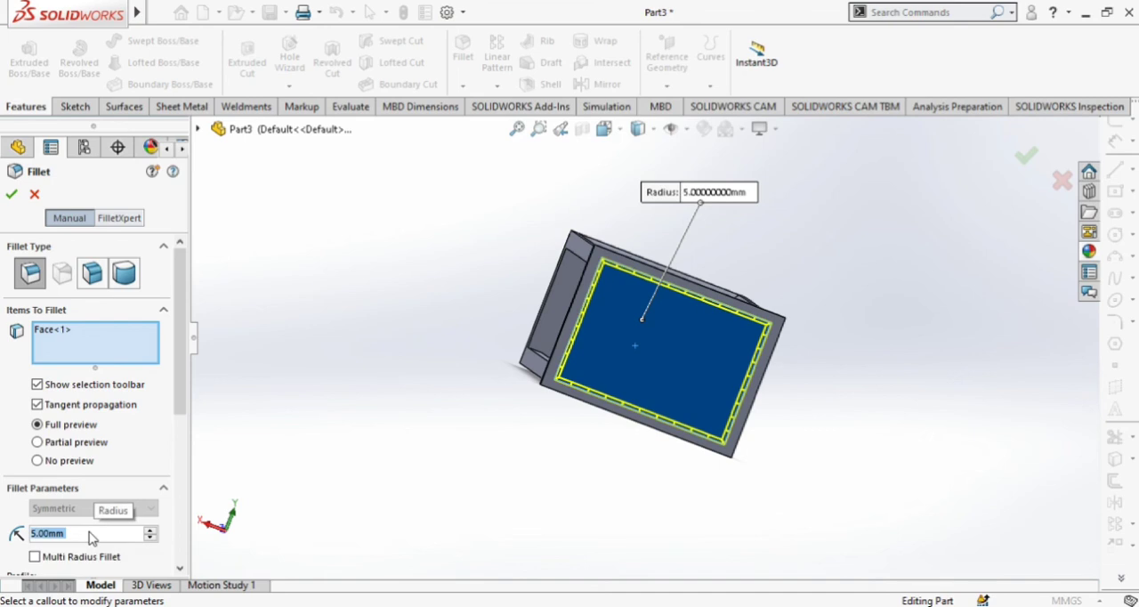
{"action": "key", "text": "Return"}
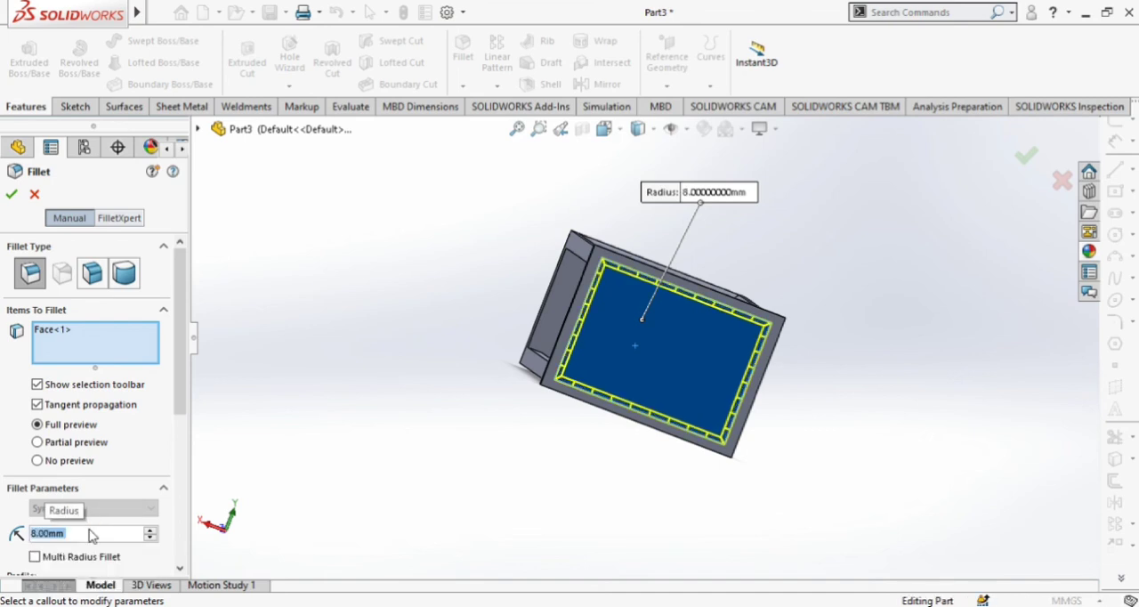
{"action": "left_click", "coordinate": [12, 195]}
Fillet the rim face around the recess on the base's underside with an 8 mm radius.
{"action": "middle_click_drag", "start_coordinate": [959, 357], "coordinate": [873, 472]}
{"action": "scroll", "coordinate": [730, 448], "scroll_direction": "down", "scroll_amount": 5}
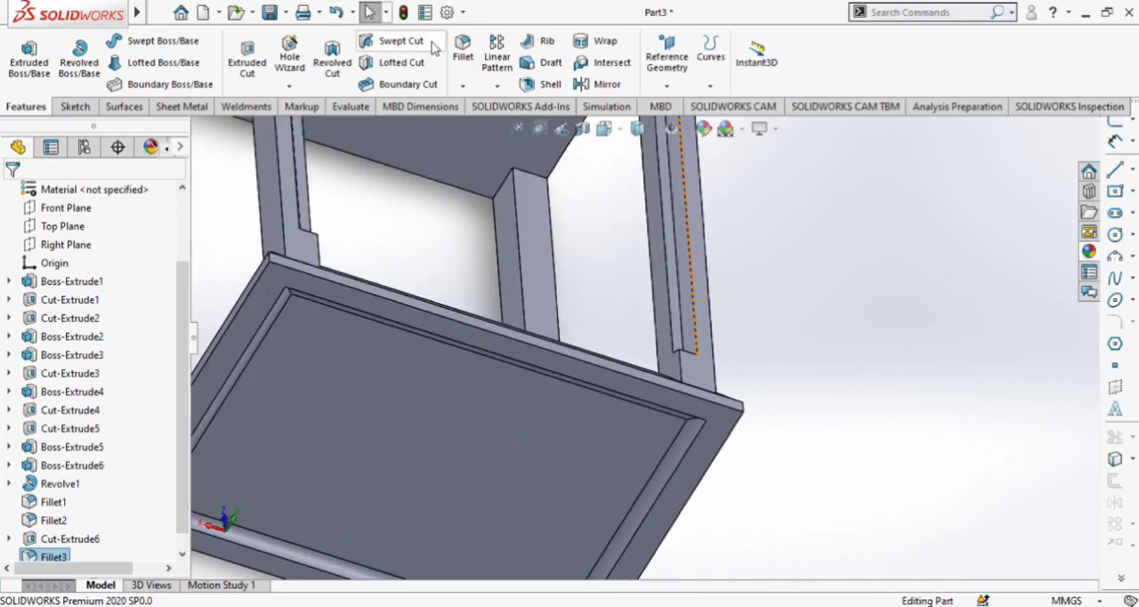
{"action": "left_click", "coordinate": [720, 432]}
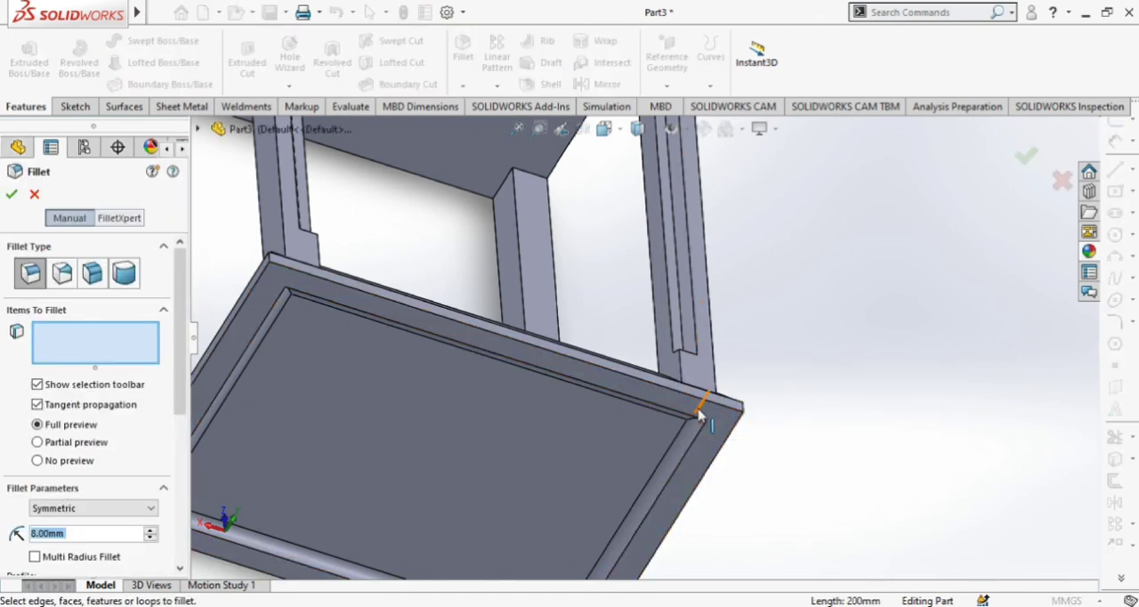
{"action": "left_click", "coordinate": [706, 416]}
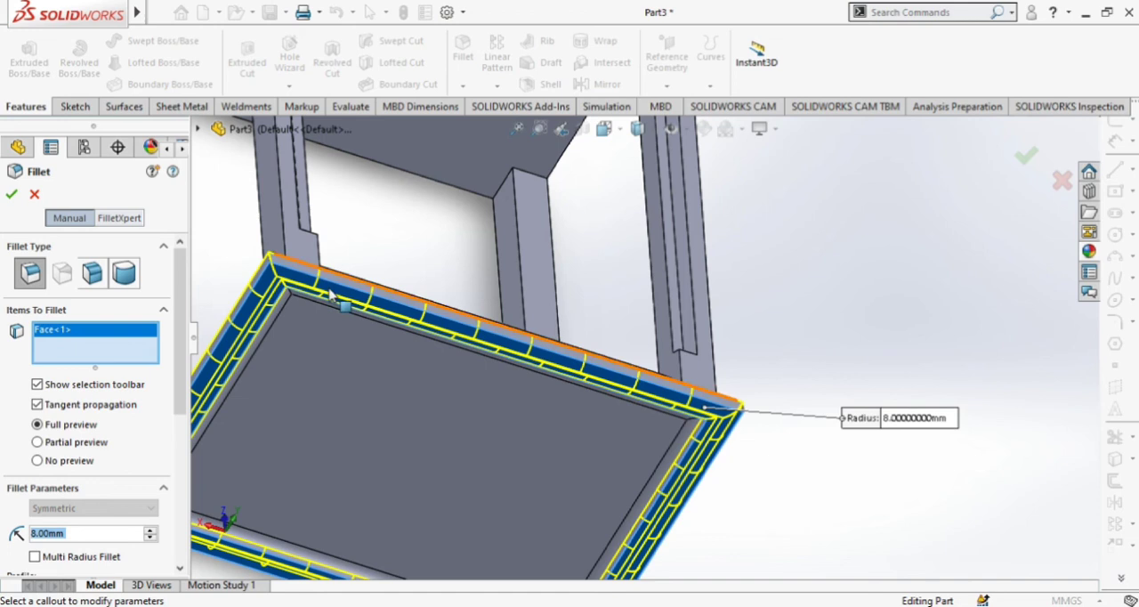
{"action": "left_click", "coordinate": [12, 195]}
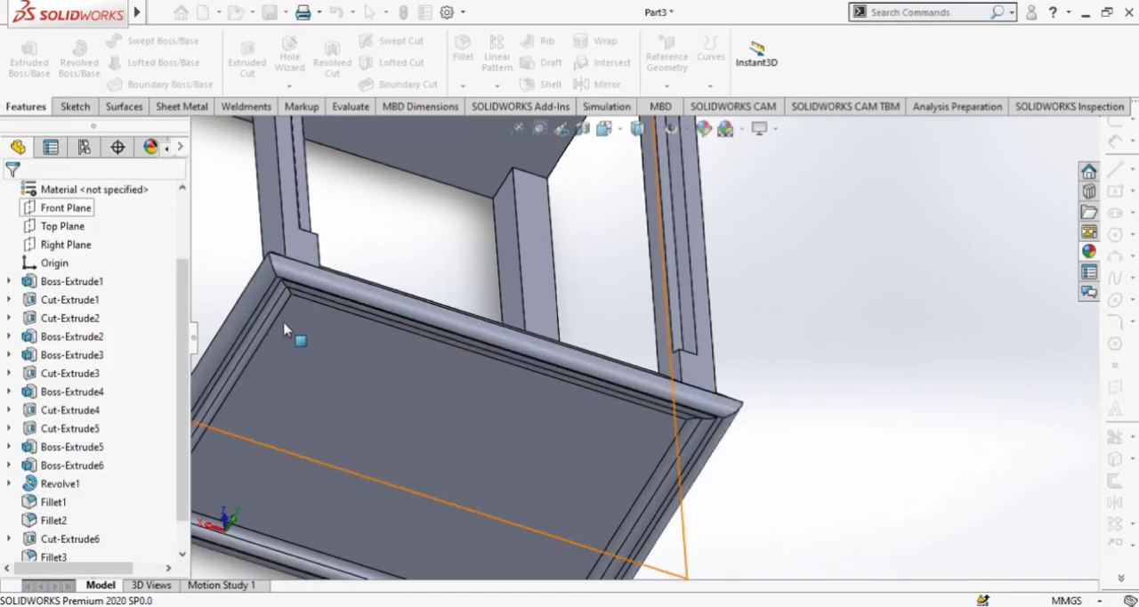
Examine the rounded base and the whole lantern from several angles.
{"action": "scroll", "coordinate": [656, 374], "scroll_direction": "up", "scroll_amount": 5}
{"action": "middle_click_drag", "start_coordinate": [656, 373], "coordinate": [577, 434]}
{"action": "scroll", "coordinate": [577, 434], "scroll_direction": "down", "scroll_amount": 3}
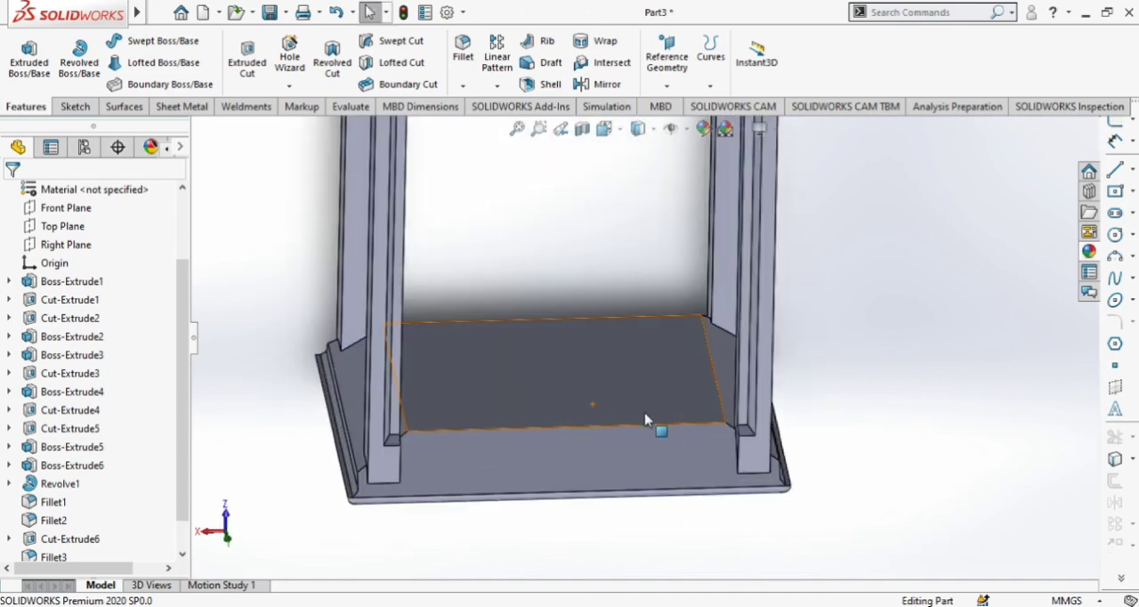
{"action": "middle_click_drag", "start_coordinate": [878, 437], "coordinate": [842, 493]}
{"action": "scroll", "coordinate": [686, 283], "scroll_direction": "up", "scroll_amount": 4}
{"action": "middle_click_drag", "start_coordinate": [685, 283], "coordinate": [788, 306]}
{"action": "scroll", "coordinate": [890, 249], "scroll_direction": "down", "scroll_amount": 3}
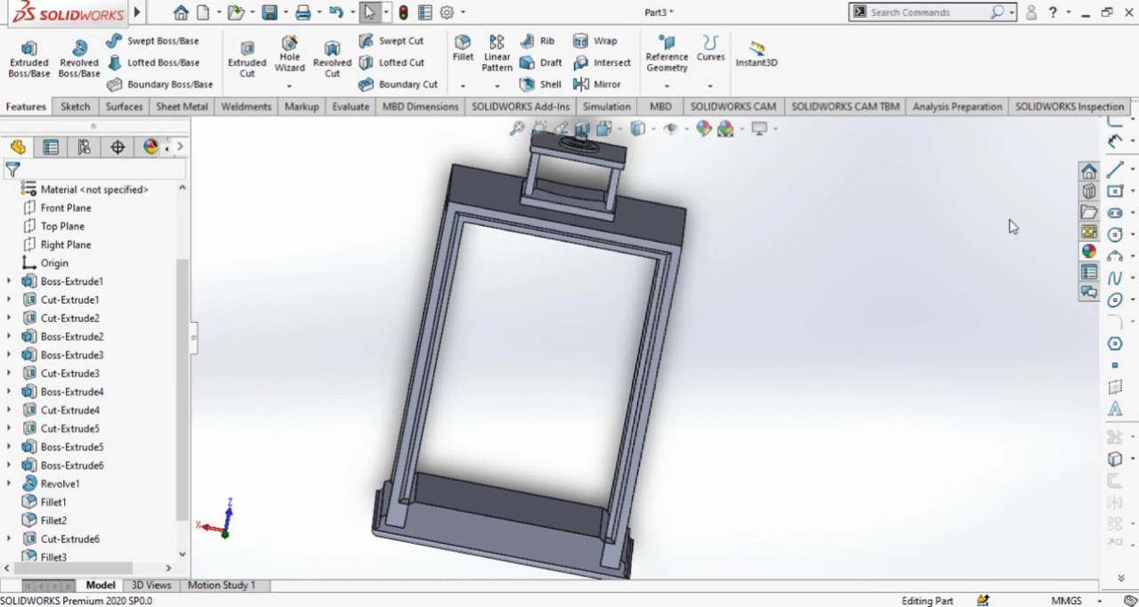
Apply the yellow high gloss plastic appearance to the whole part.
{"action": "left_click", "coordinate": [1090, 252]}
{"action": "scroll", "coordinate": [926, 476], "scroll_direction": "down", "scroll_amount": 3}
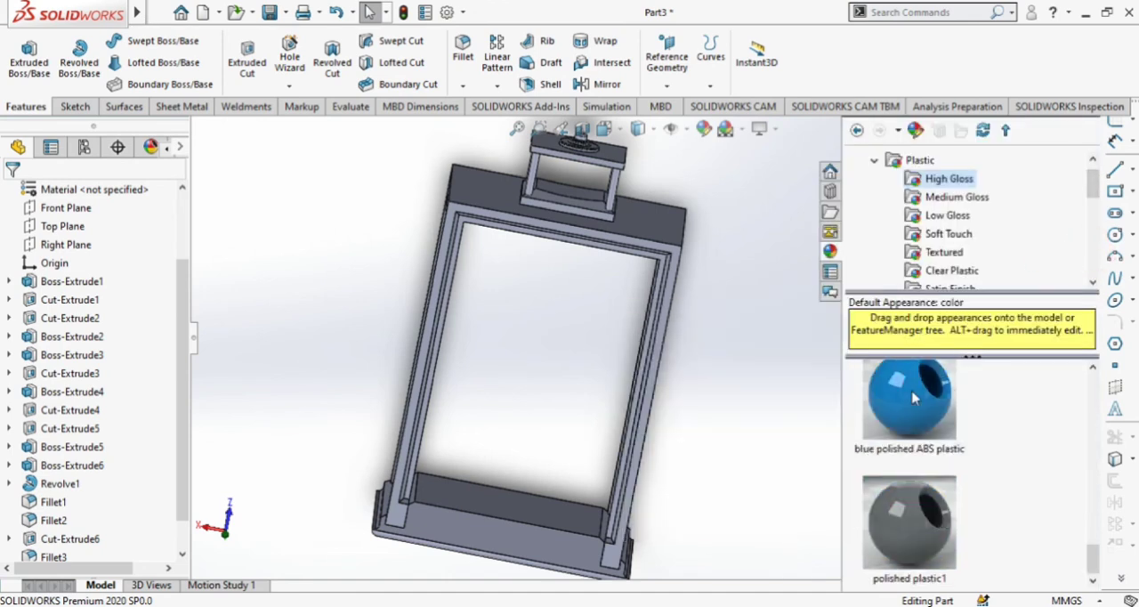
{"action": "mouse_move", "coordinate": [930, 533]}
{"action": "scroll", "coordinate": [930, 532], "scroll_direction": "up", "scroll_amount": 2}
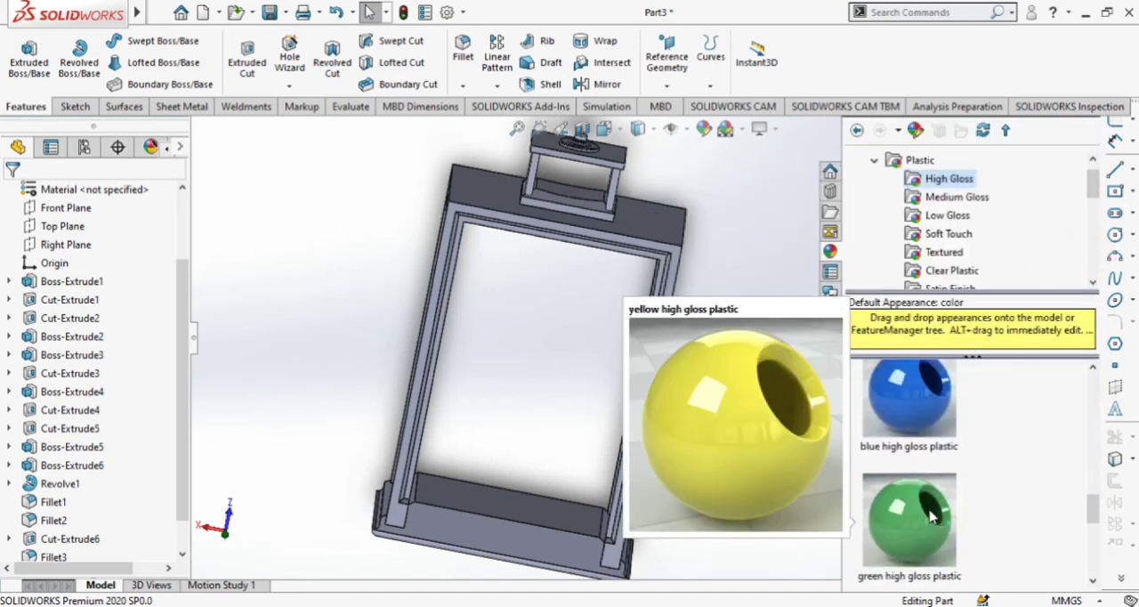
{"action": "scroll", "coordinate": [930, 517], "scroll_direction": "up", "scroll_amount": 1}
{"action": "left_click_drag", "start_coordinate": [910, 392], "coordinate": [643, 222]}
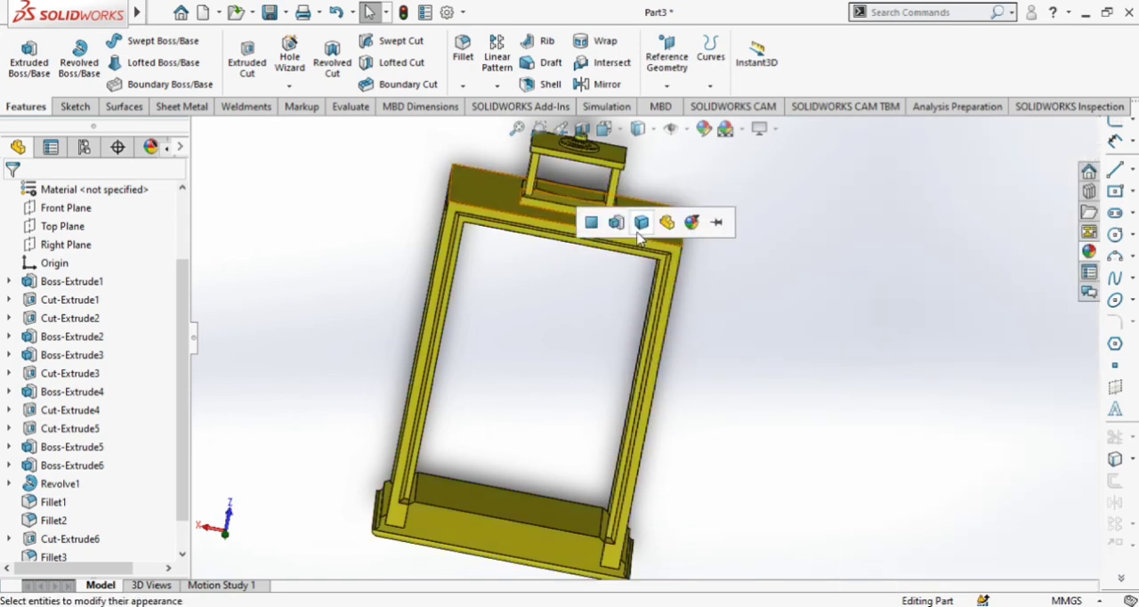
{"action": "left_click", "coordinate": [665, 220]}
Orient the lantern to show its top and front, and split the display into four views.
{"action": "middle_click_drag", "start_coordinate": [762, 322], "coordinate": [609, 282]}
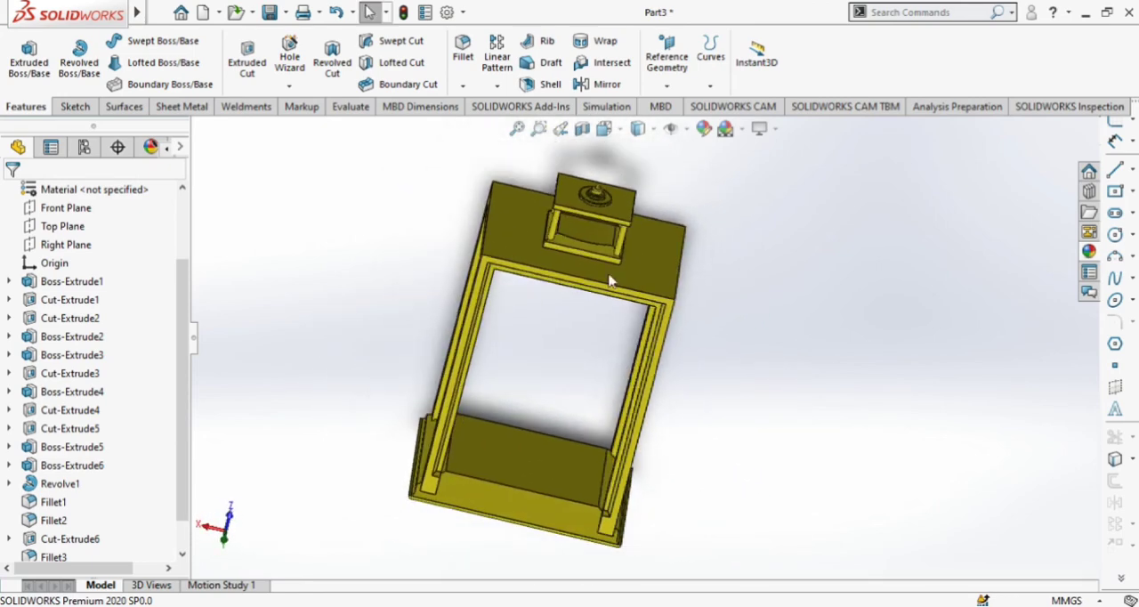
{"action": "left_click", "coordinate": [638, 128]}
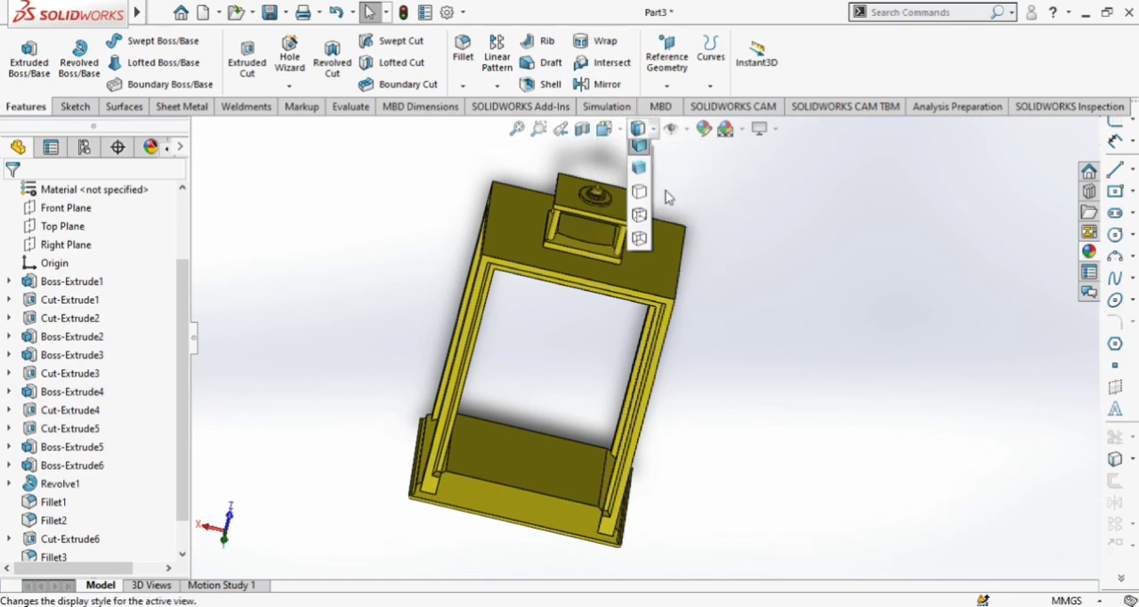
{"action": "left_click", "coordinate": [604, 128]}
{"action": "left_click", "coordinate": [691, 249]}
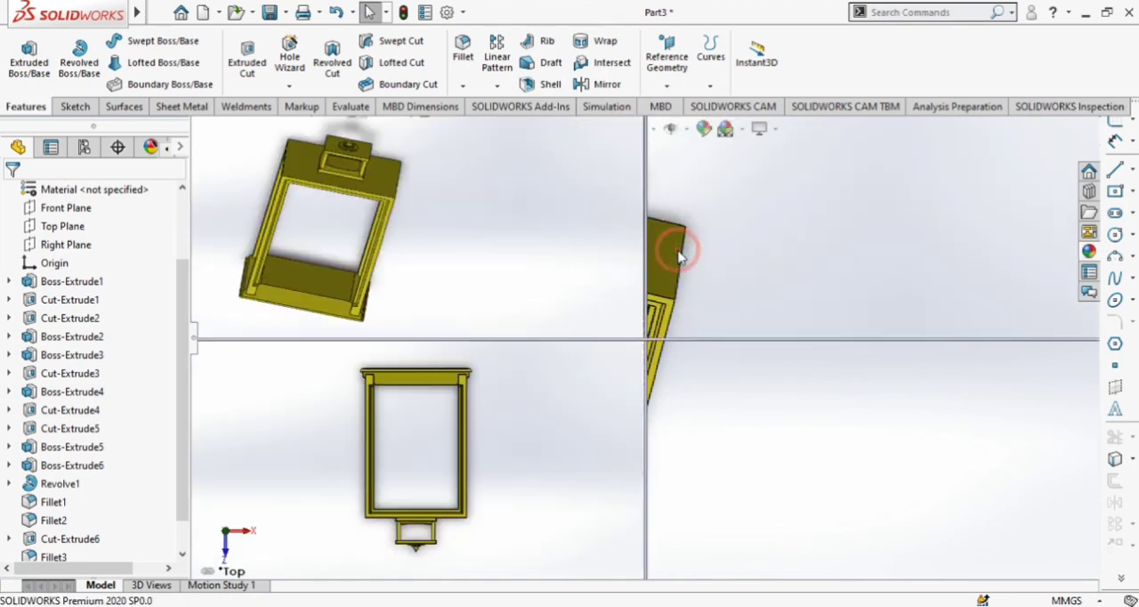